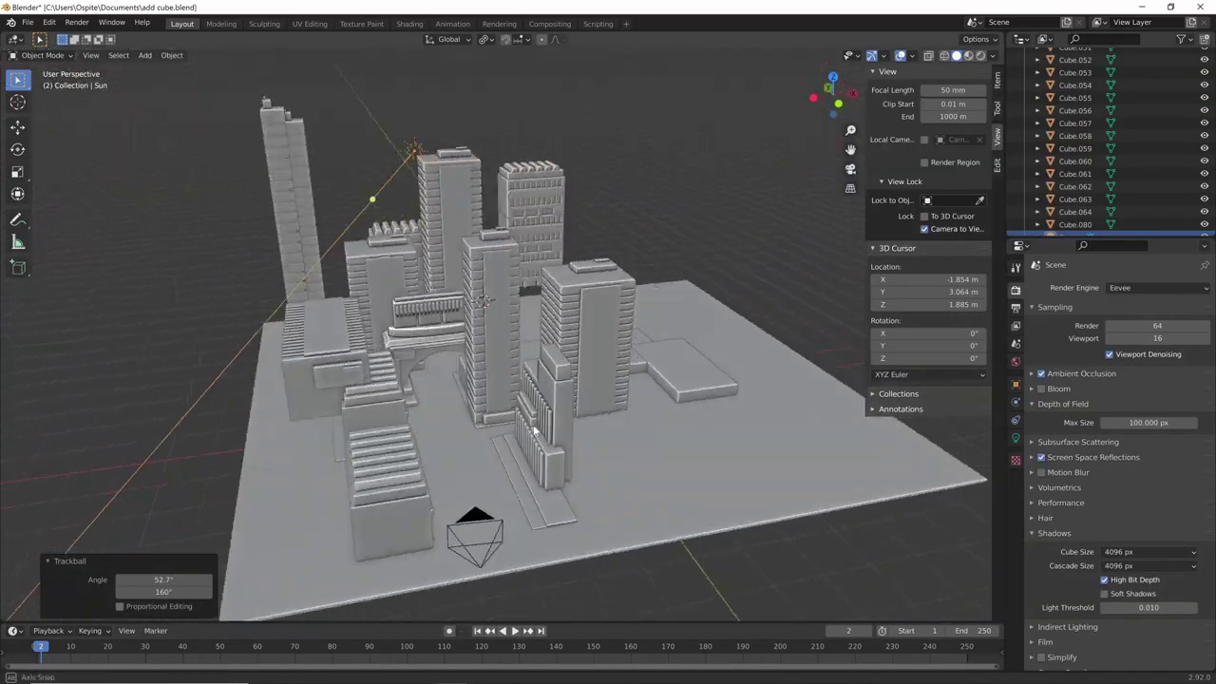
- Preview the city in Rendered shading, rotate the Sun to shift its shadows, and render it with F12
key(z)
key(r)
key(r)
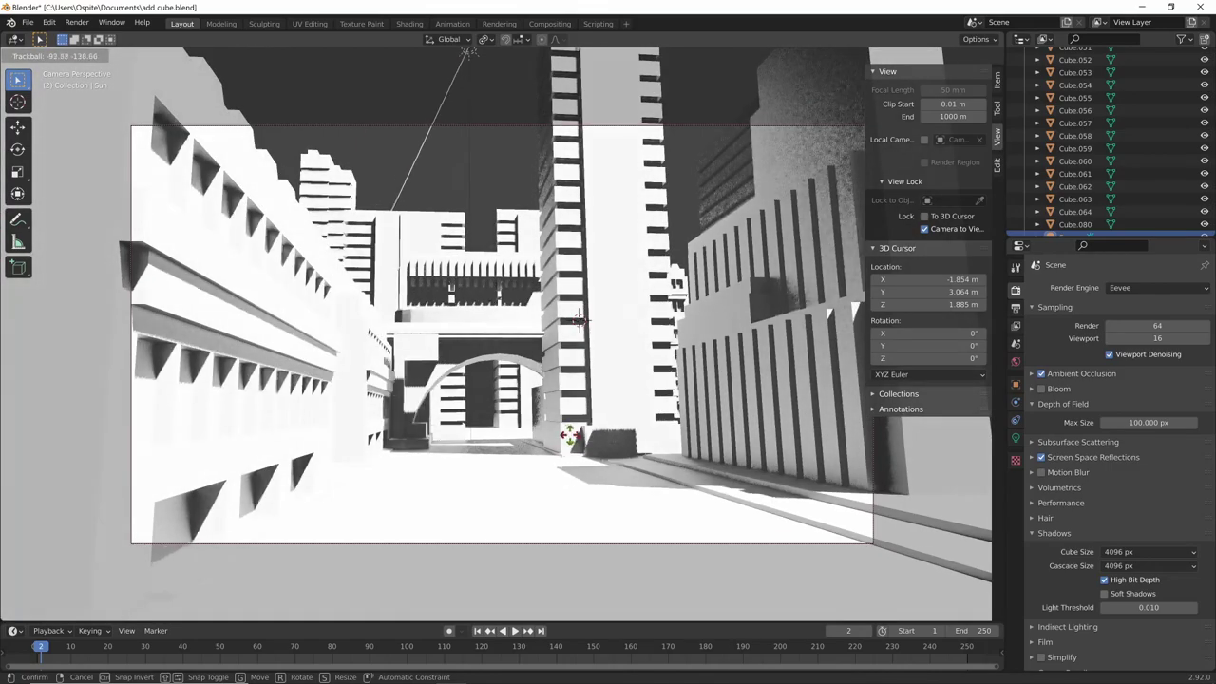
click(569, 480)
scroll(1049, 625, down, 2)
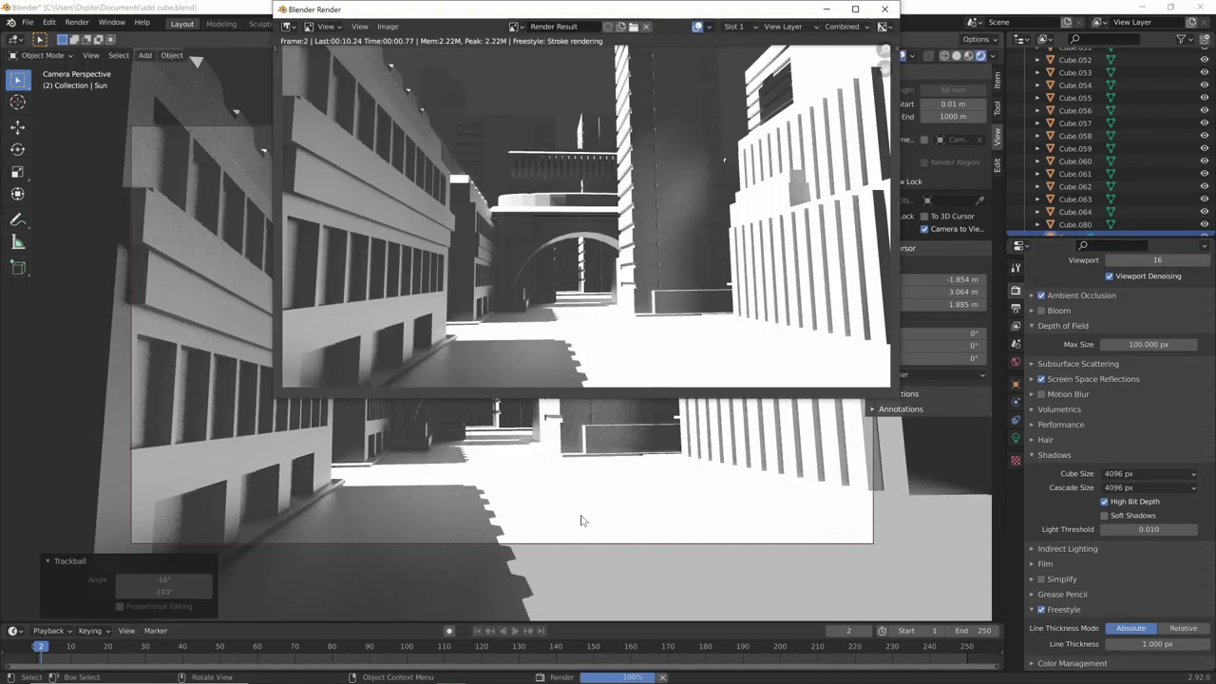
key(F12)
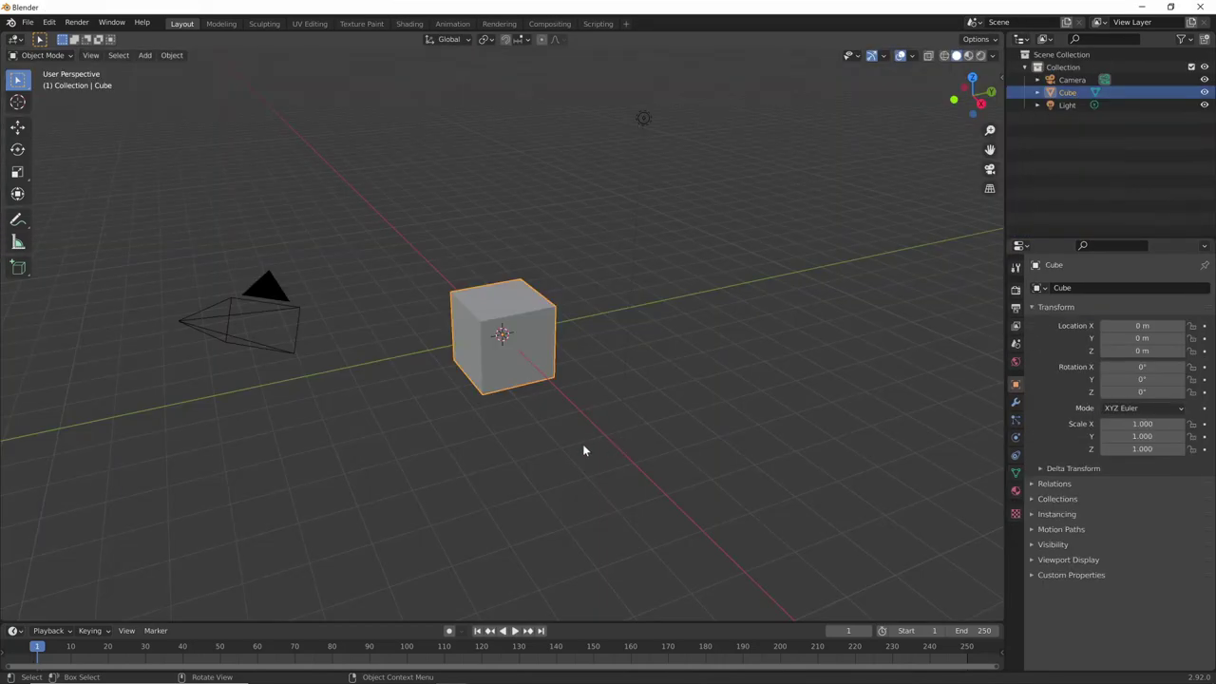
- With the Add Cube tool, draw Cube.001 onto the original cube
click(18, 271)
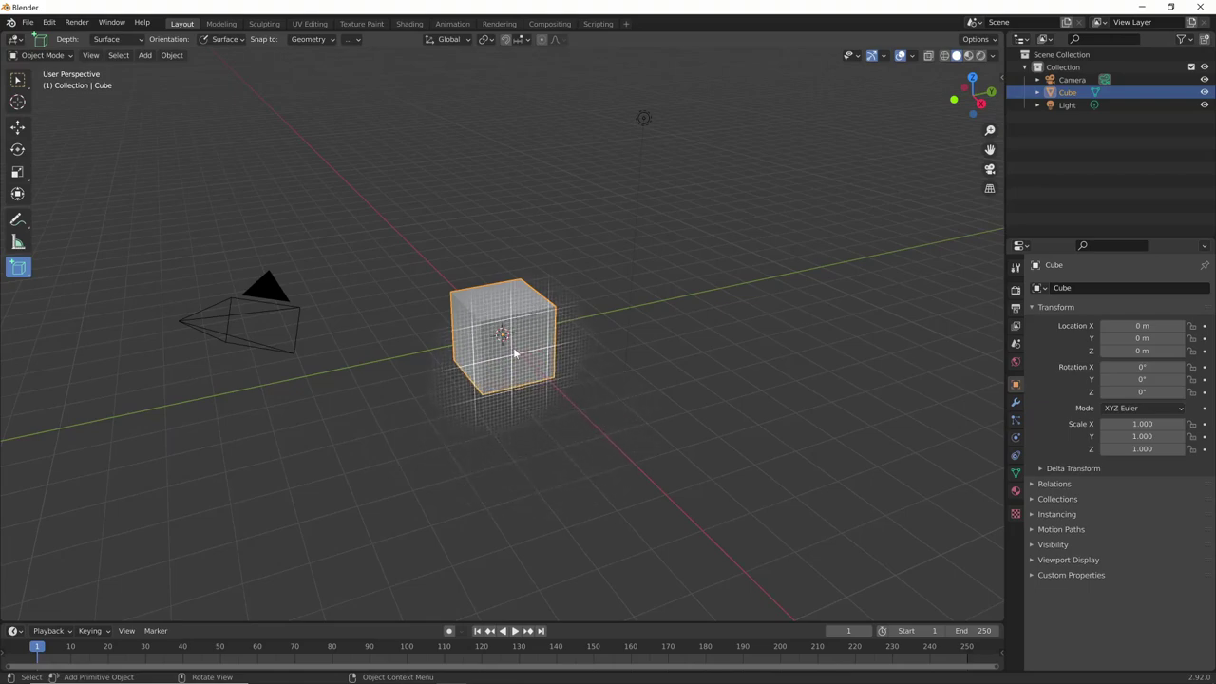
scroll(501, 363, up, 2)
scroll(540, 314, up, 1)
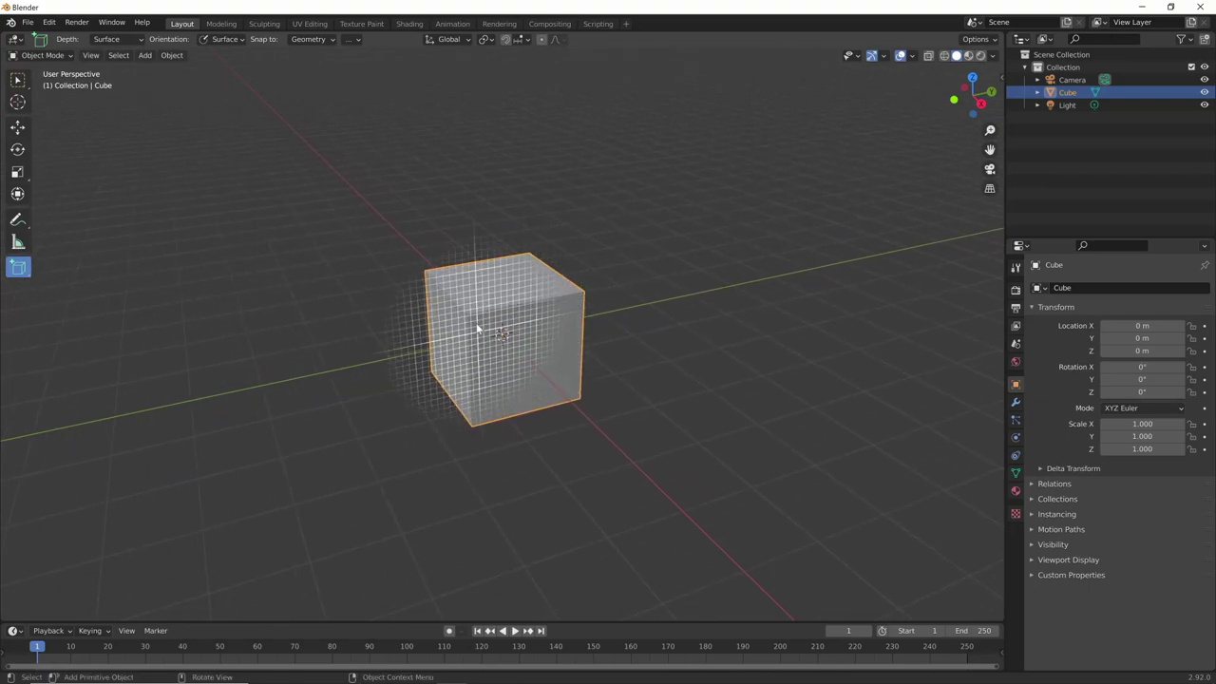
mouse_move(546, 338)
middle_down()
mouse_move(587, 369)
mouse_move(645, 352)
middle_up()
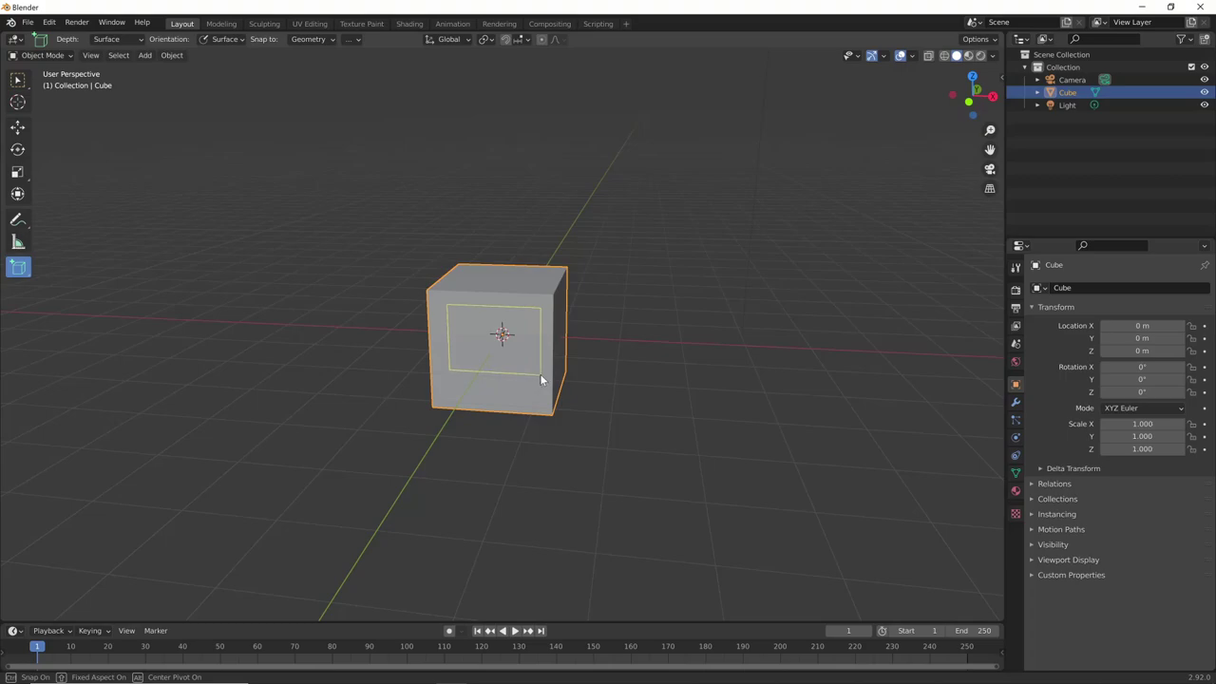
drag(539, 374, 538, 373)
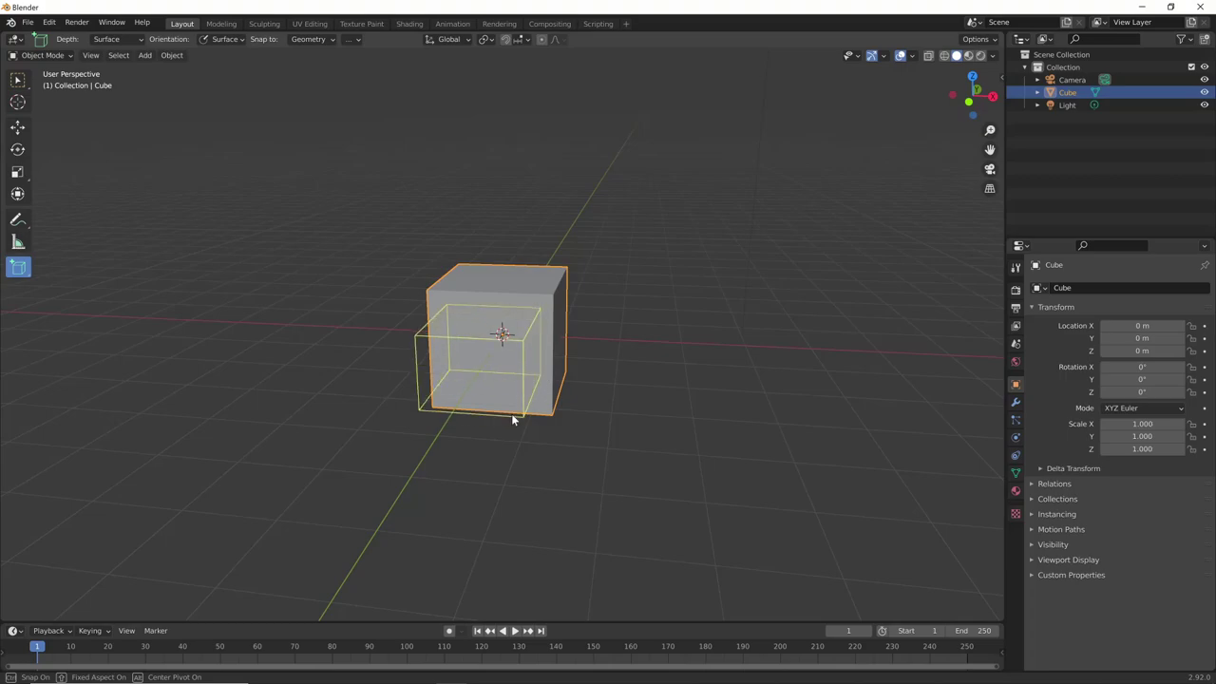
click(502, 438)
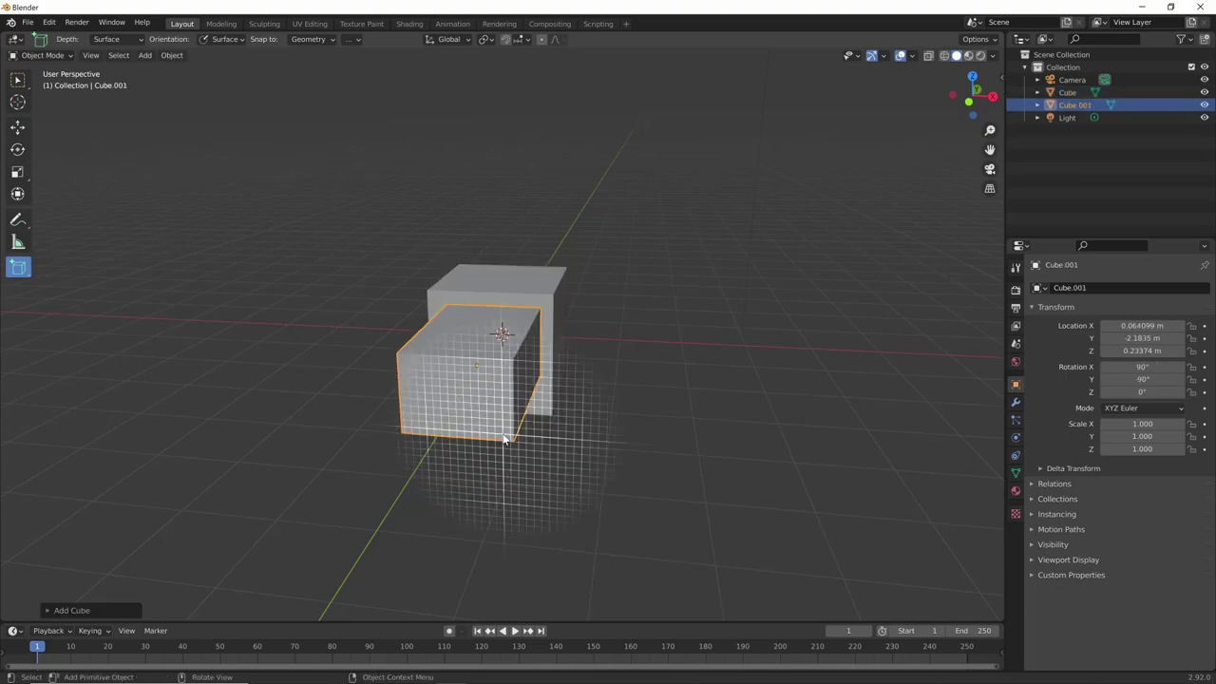
- Stack a box on Cube.001 and add boxes beside the stack, up to Cube.004
mouse_move(581, 434)
middle_down()
mouse_move(501, 489)
mouse_move(561, 453)
mouse_move(545, 466)
middle_up()
drag(456, 275, 532, 285)
click(532, 247)
mouse_move(532, 247)
middle_down()
mouse_move(547, 300)
mouse_move(501, 250)
middle_up()
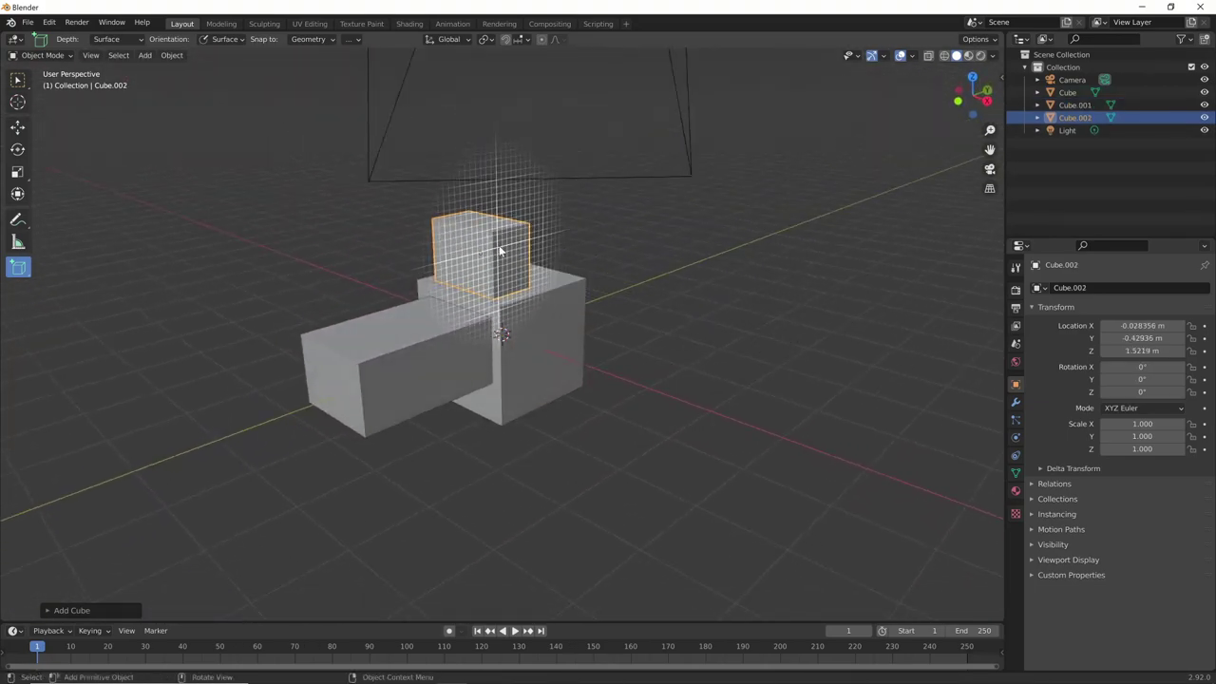
drag(521, 284, 532, 293)
click(599, 307)
drag(494, 249, 550, 300)
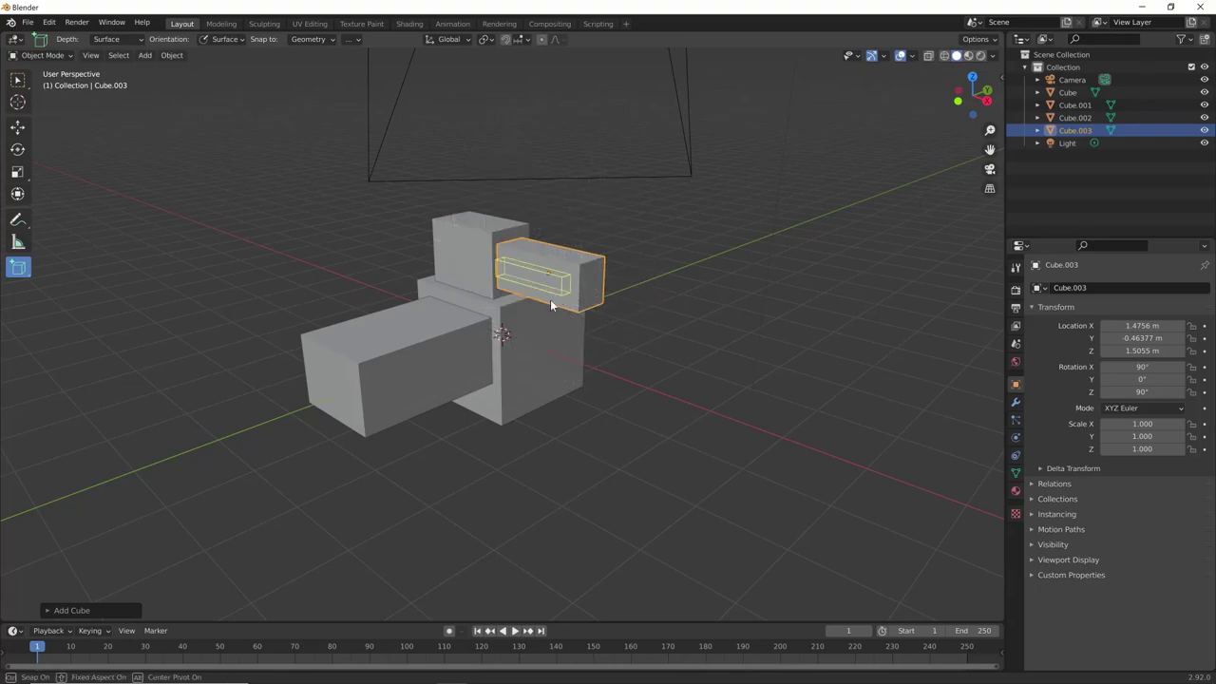
click(546, 318)
- Draw Cube.005 and Cube.006 onto the cluster's faces
mouse_move(546, 323)
middle_down()
mouse_move(559, 389)
mouse_move(497, 326)
middle_up()
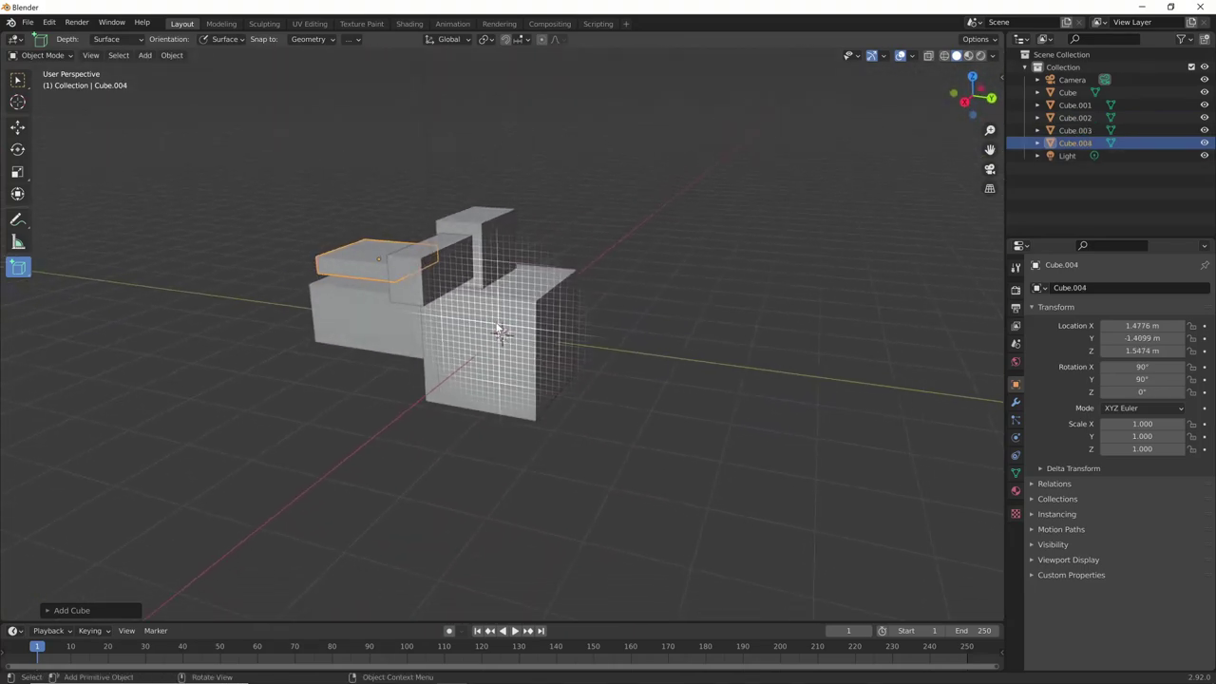
drag(502, 334, 543, 381)
click(511, 451)
mouse_move(511, 451)
middle_down()
mouse_move(554, 428)
mouse_move(475, 504)
mouse_move(515, 422)
mouse_move(461, 453)
middle_up()
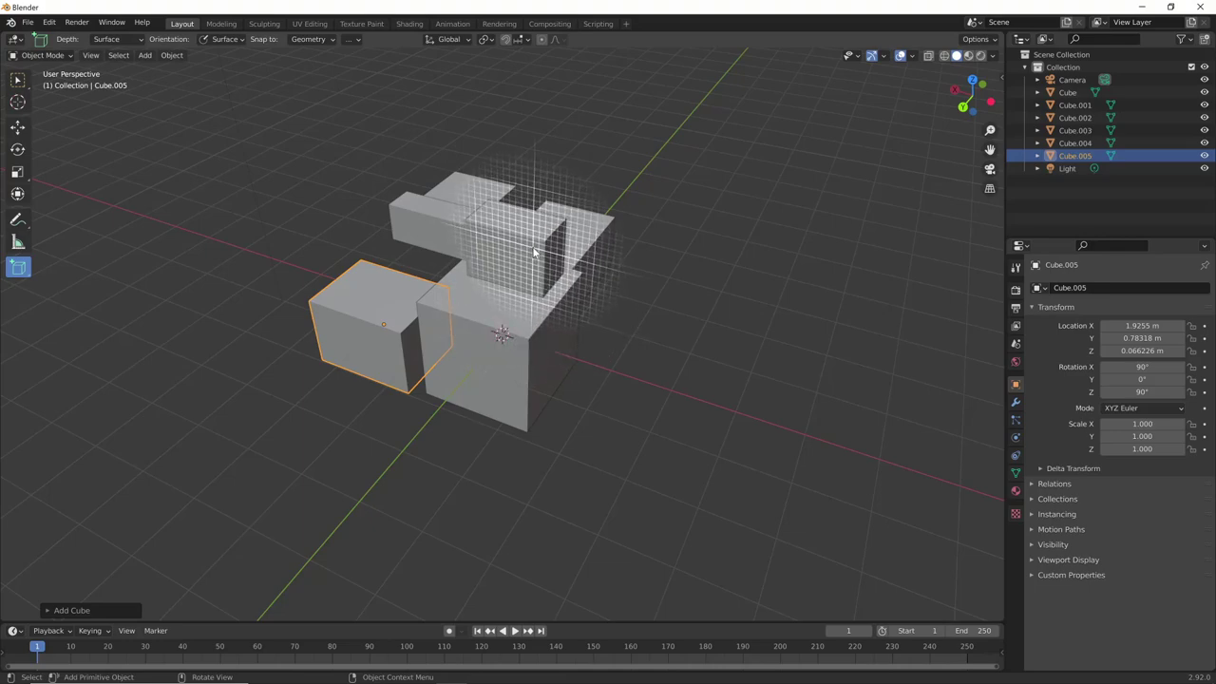
drag(534, 251, 615, 302)
click(564, 370)
- Add the tall box Cube.007 beside Cube.006
mouse_move(634, 399)
middle_down()
mouse_move(709, 361)
mouse_move(782, 388)
mouse_move(757, 416)
mouse_move(654, 358)
middle_up()
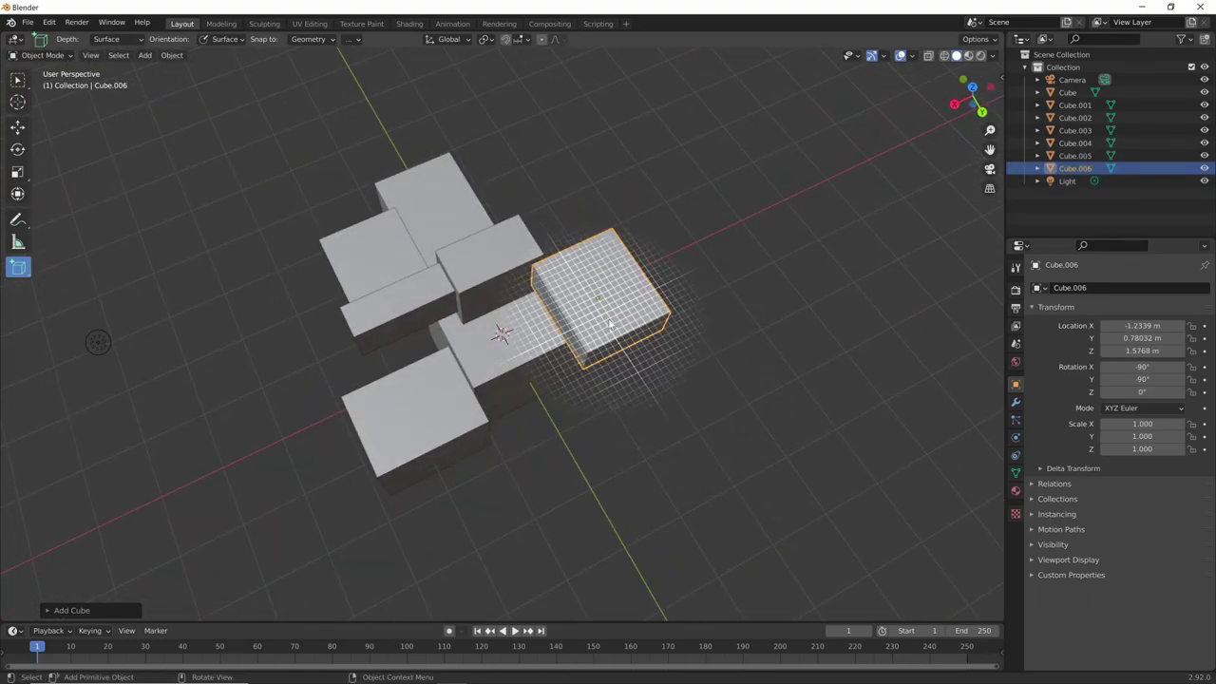
drag(598, 314, 713, 327)
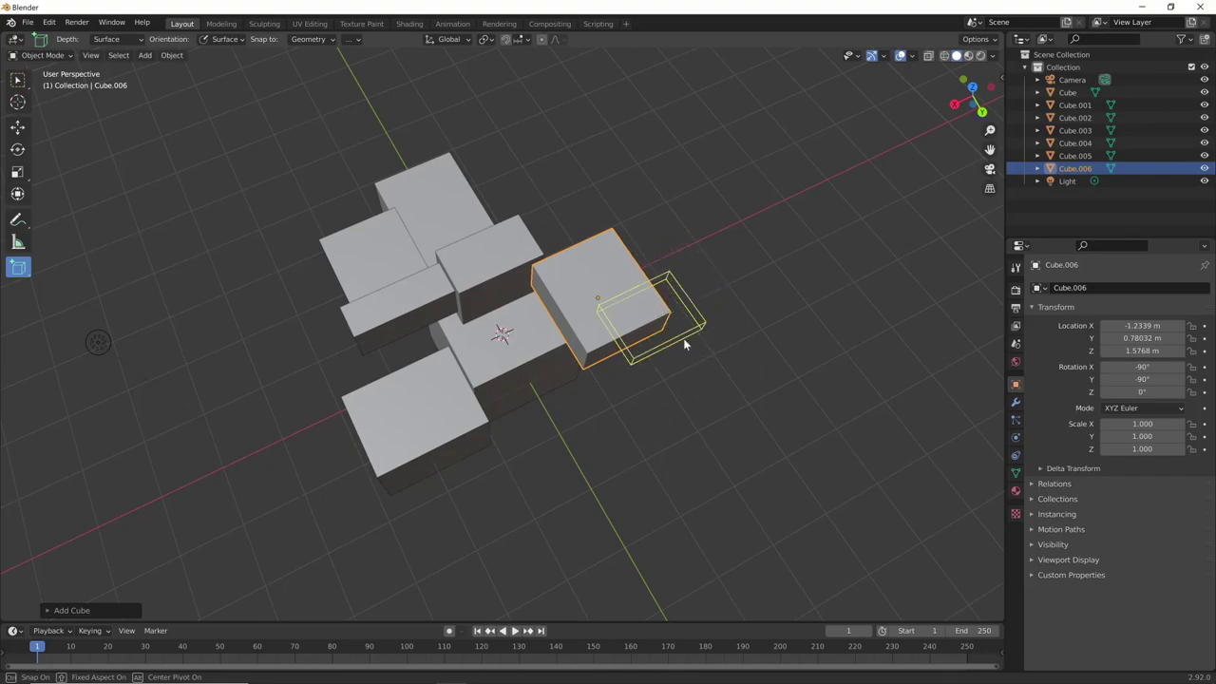
click(686, 382)
mouse_move(691, 380)
middle_down()
mouse_move(678, 326)
mouse_move(754, 326)
mouse_move(792, 377)
mouse_move(675, 377)
mouse_move(686, 399)
mouse_move(535, 339)
mouse_move(635, 353)
mouse_move(785, 342)
mouse_move(732, 374)
mouse_move(817, 374)
mouse_move(735, 364)
mouse_move(656, 415)
mouse_move(687, 401)
mouse_move(569, 336)
middle_up()
scroll(570, 337, down, 3)
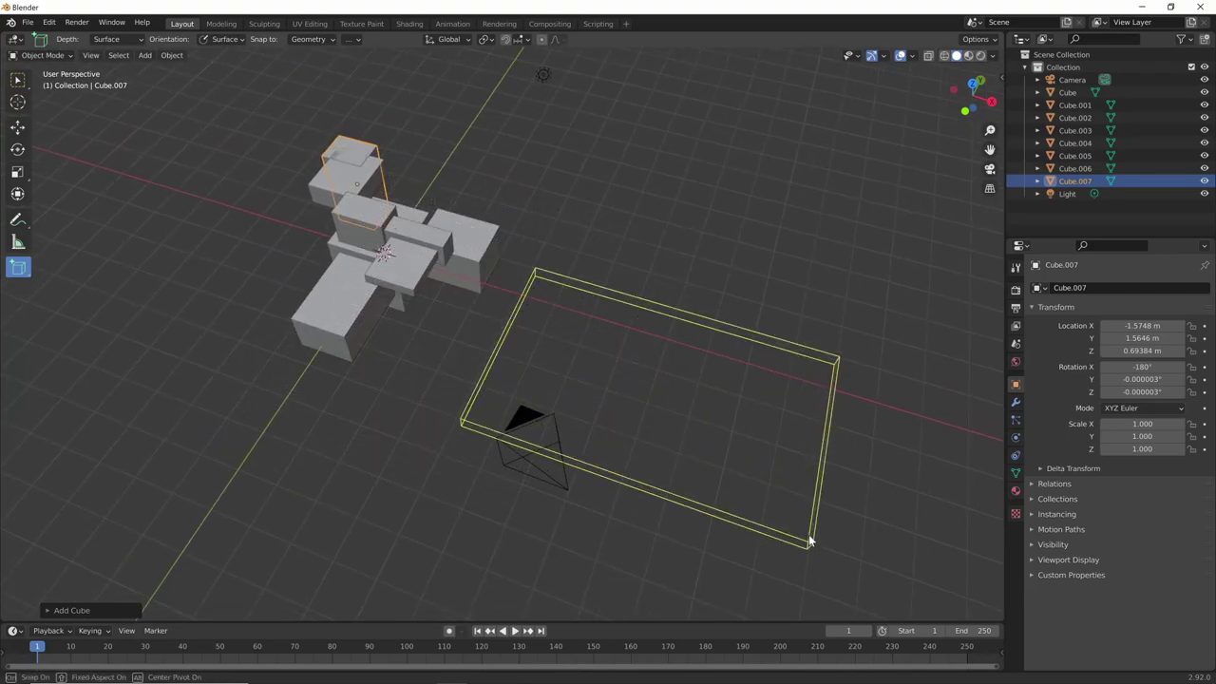
- Draw ground plates and a block, Cube.008 to Cube.011, then move Cube.011 to a new spot
click(802, 545)
mouse_move(814, 517)
middle_down()
mouse_move(896, 438)
mouse_move(896, 512)
mouse_move(874, 513)
middle_up()
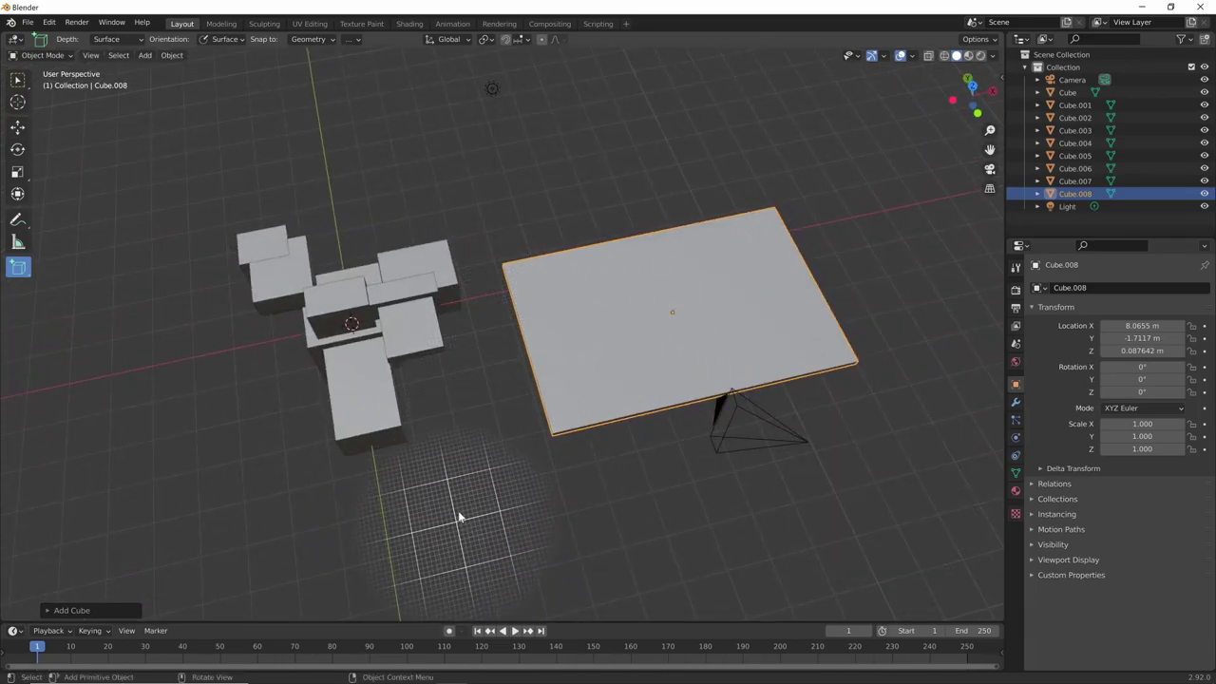
drag(435, 522, 637, 554)
click(682, 566)
mouse_move(682, 566)
middle_down()
mouse_move(674, 497)
mouse_move(516, 461)
mouse_move(742, 370)
mouse_move(734, 453)
mouse_move(752, 438)
middle_up()
click(794, 348)
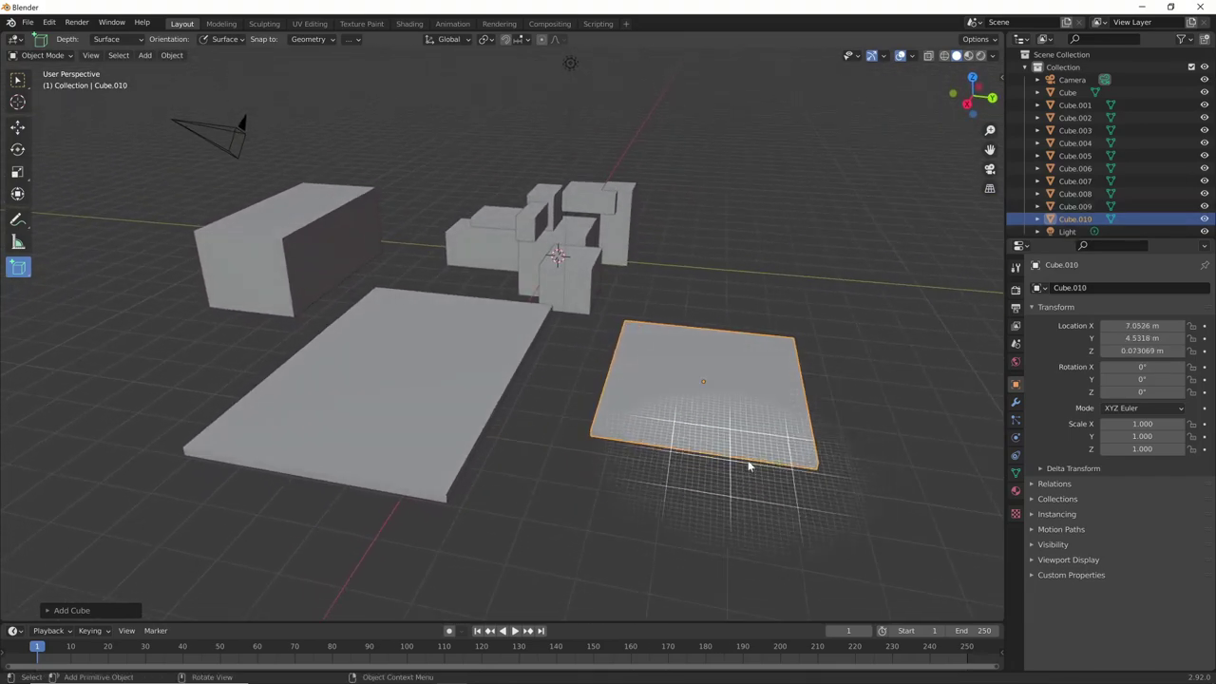
middle_drag(680, 402, 612, 415)
drag(608, 393, 942, 453)
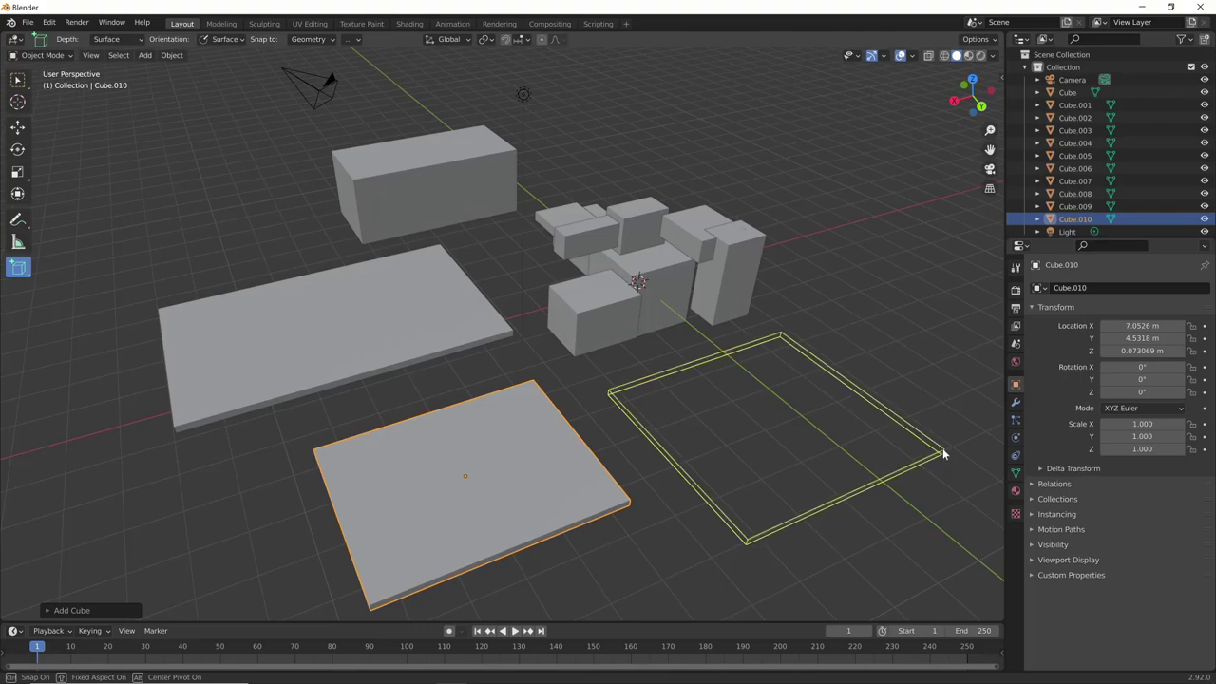
click(942, 453)
middle_drag(911, 465, 824, 375)
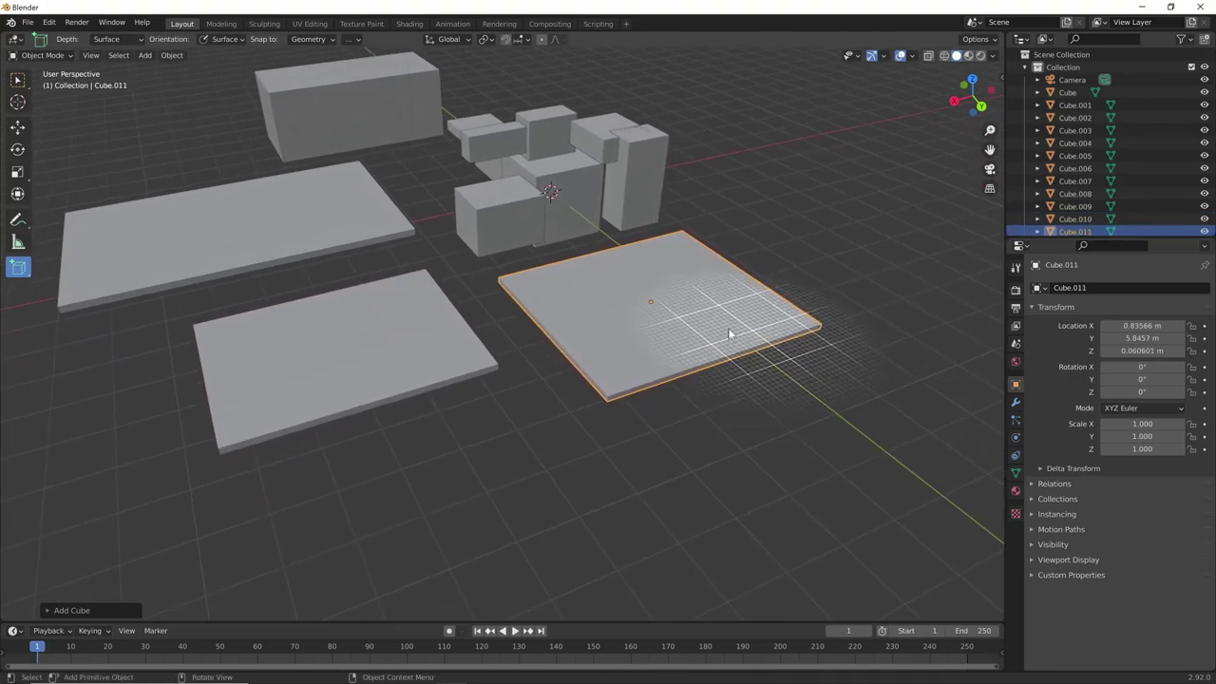
drag(687, 366, 582, 407)
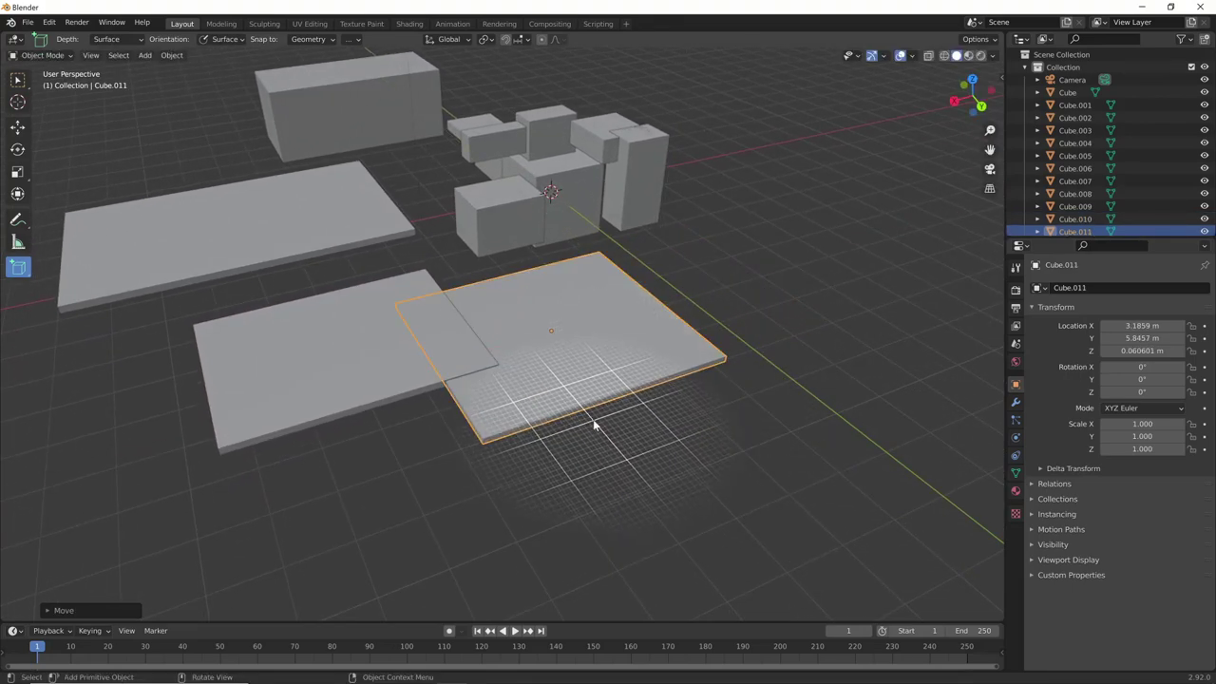
middle_drag(595, 427, 564, 440)
- Duplicate the plate, scale the copy 1.382, rotate it -43.8°, and move it aside
key(shift+d)
key(Escape)
key(s)
click(615, 452)
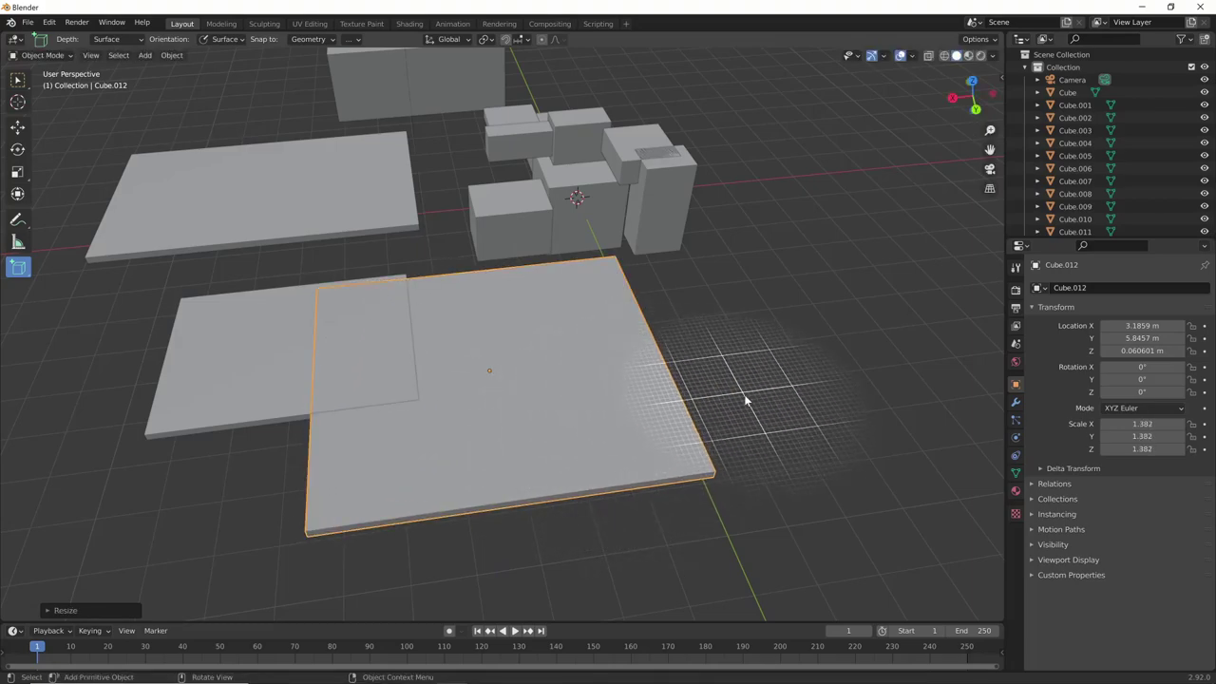
key(r)
click(561, 494)
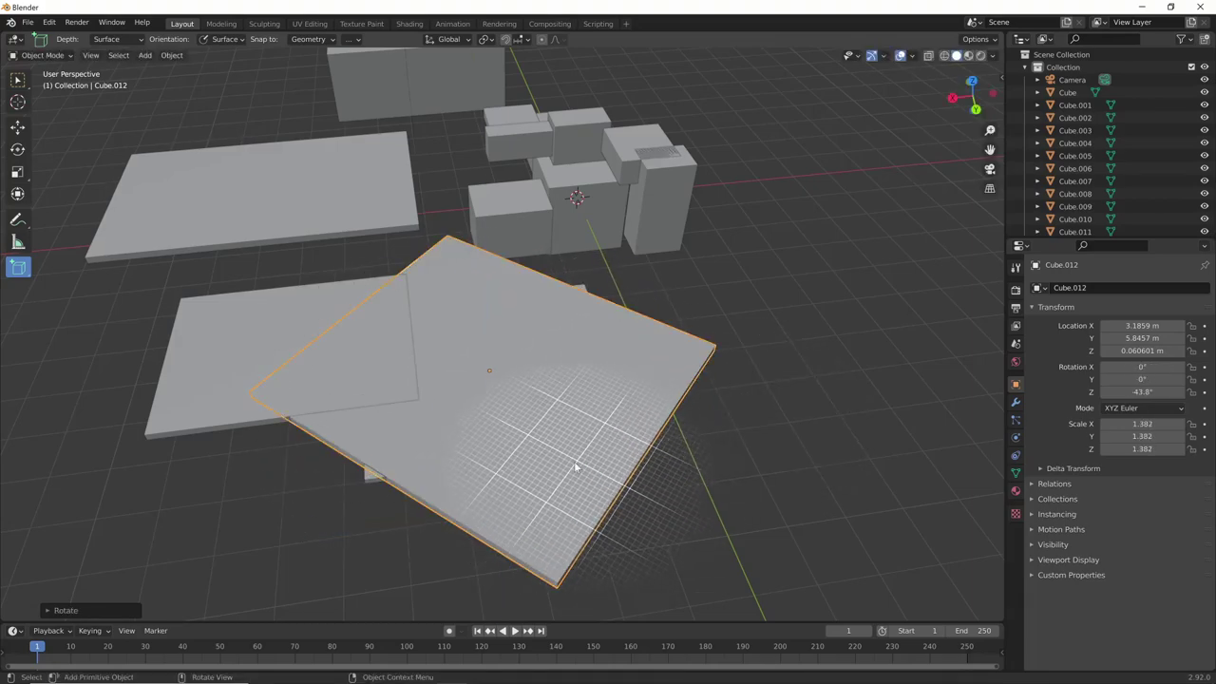
key(g)
click(899, 377)
shift+middle_drag(806, 428, 578, 435)
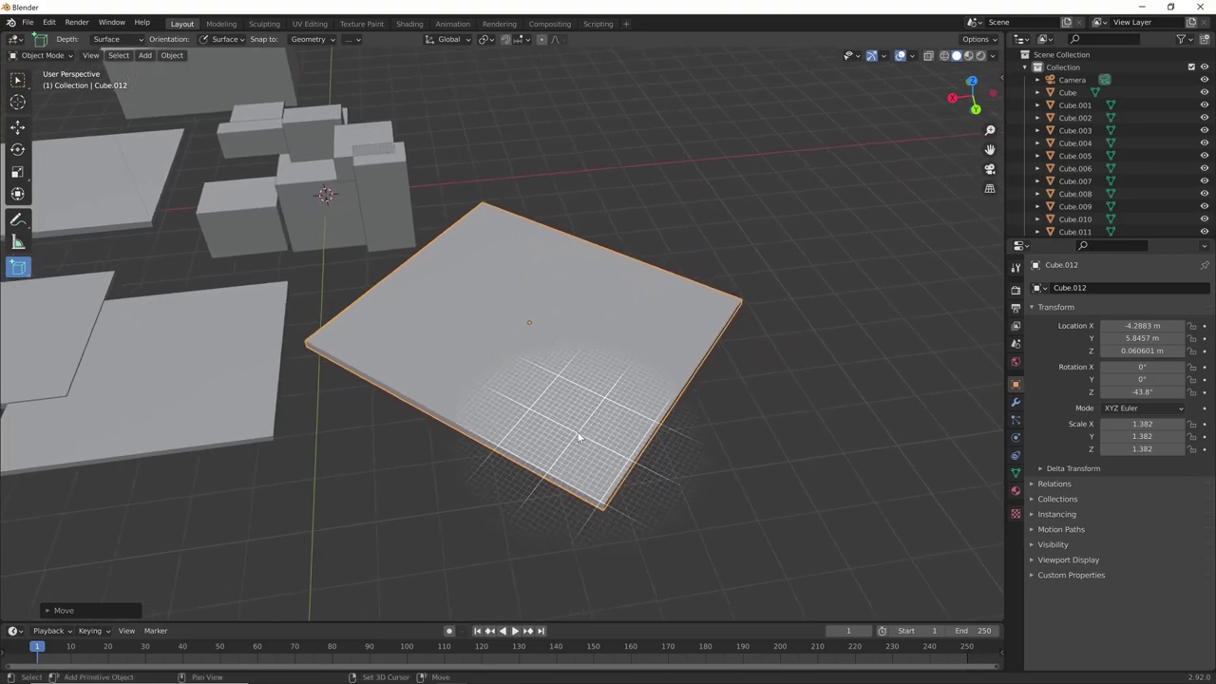
drag(415, 285, 469, 314)
- Finish Cube.013 on the rotated plate and draw Cube.014 on the other square plate
drag(576, 453, 576, 449)
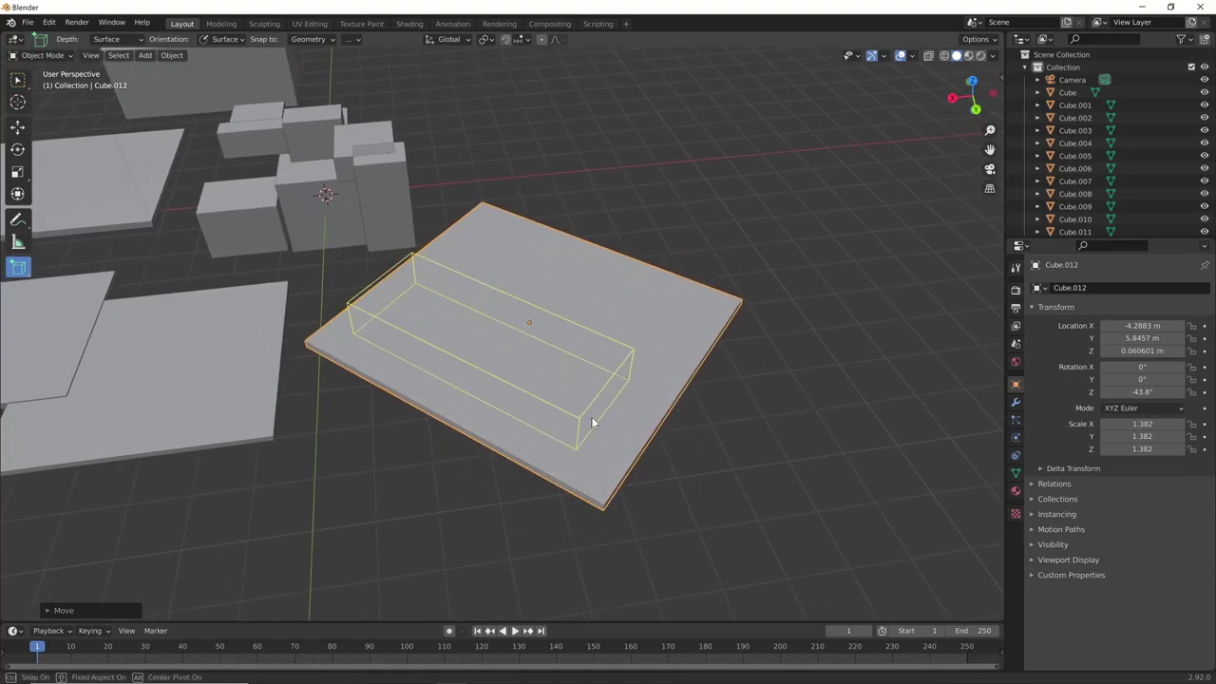
click(591, 418)
mouse_move(642, 303)
middle_down()
mouse_move(532, 426)
mouse_move(496, 344)
middle_up()
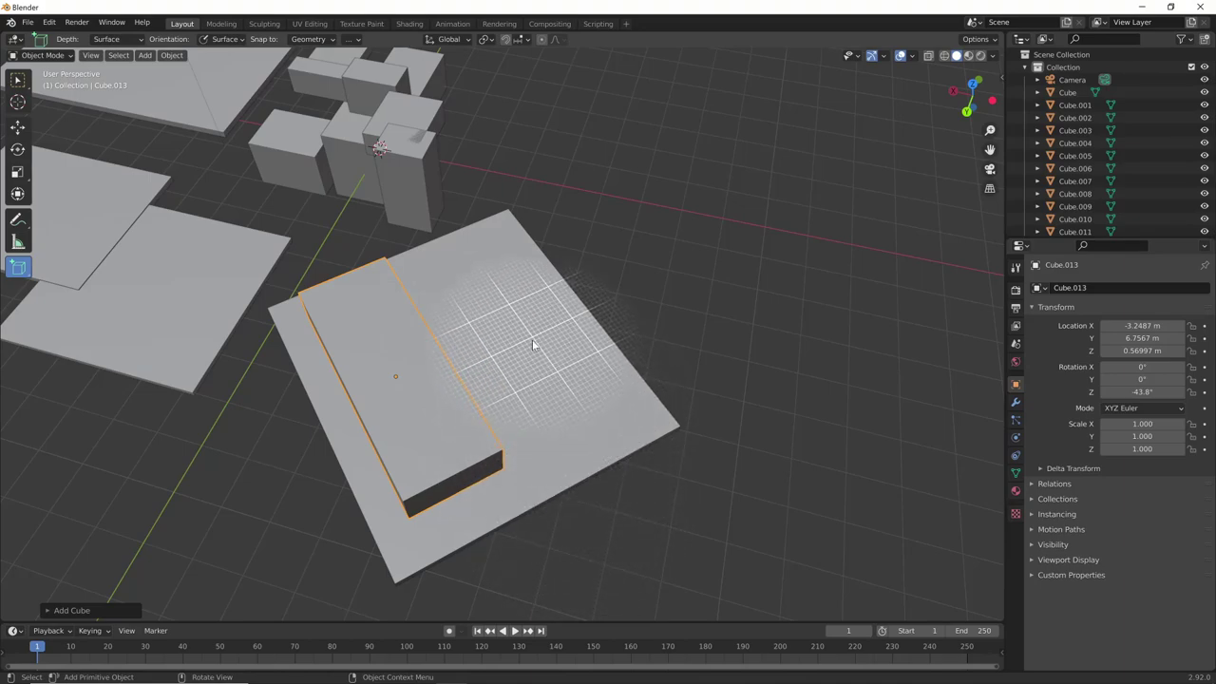
shift+middle_drag(538, 488, 750, 452)
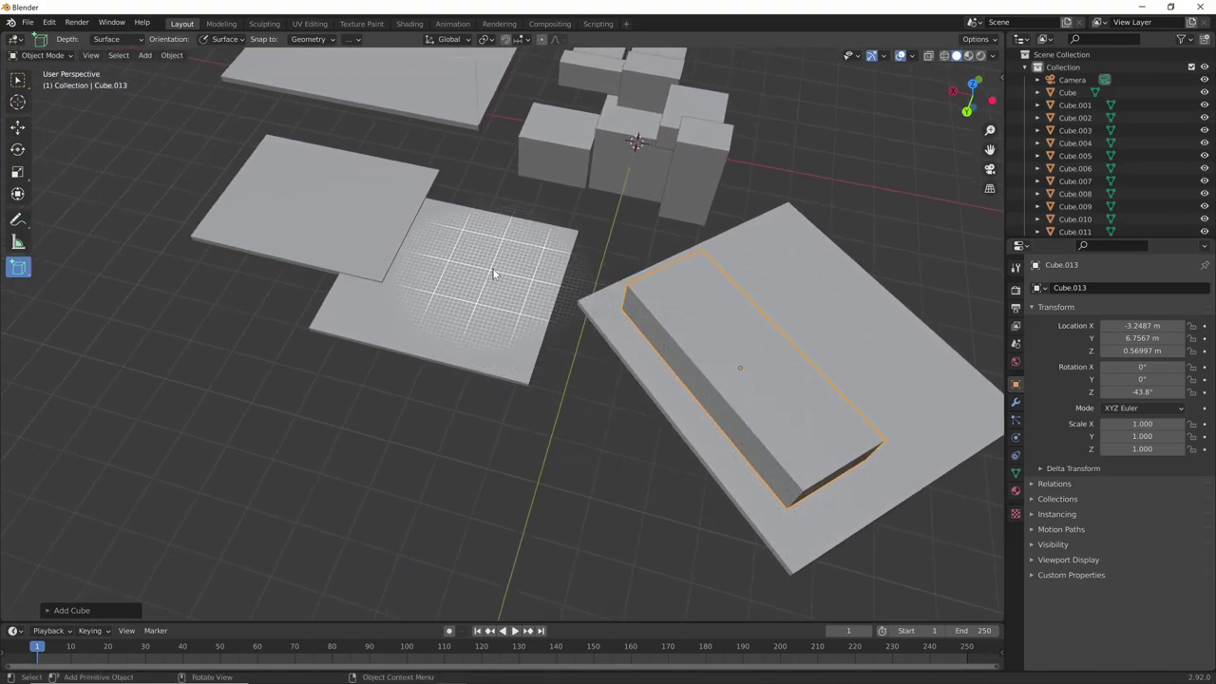
drag(536, 260, 429, 328)
click(484, 313)
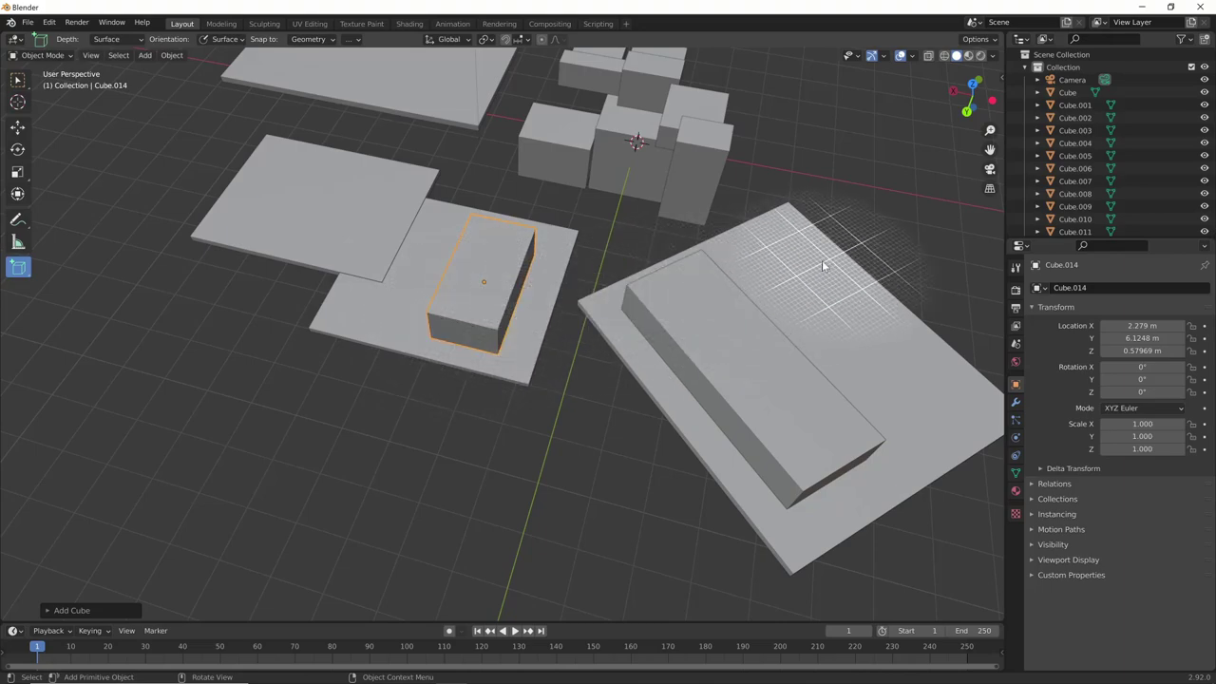
- Draw Cube.015 on the large plate, raise it about 4.17 m along Z, and tilt it
drag(820, 254, 760, 294)
click(765, 275)
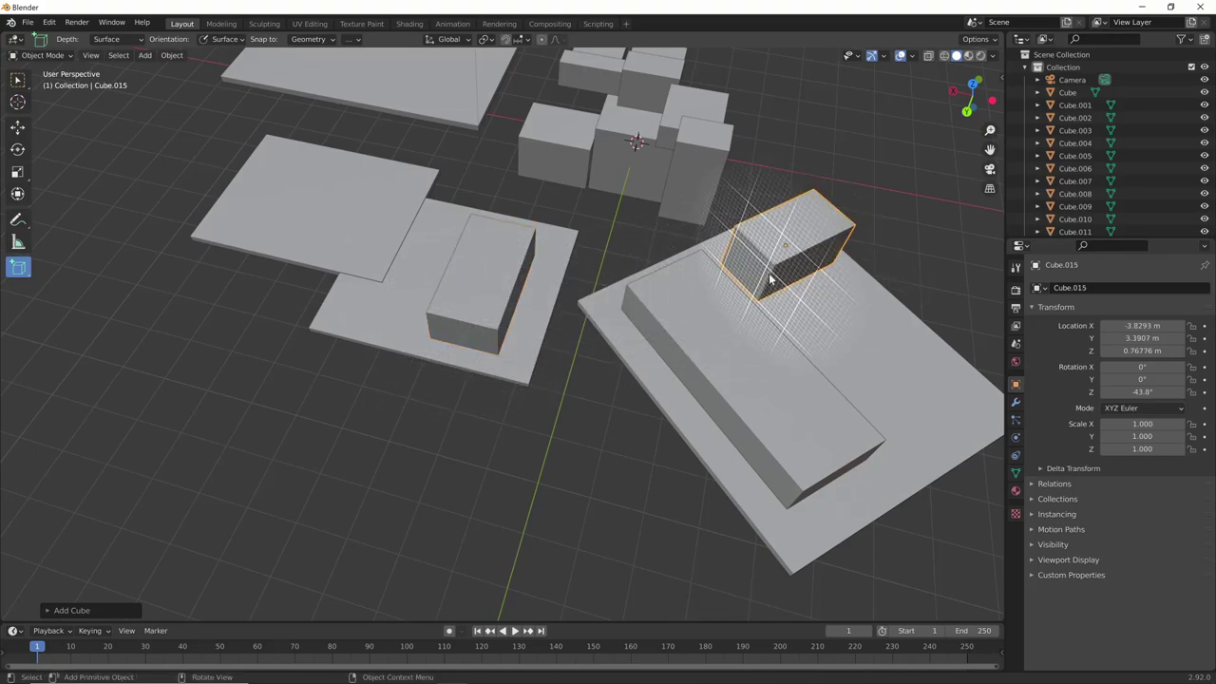
mouse_move(764, 276)
middle_down()
mouse_move(681, 485)
mouse_move(717, 429)
mouse_move(921, 456)
mouse_move(859, 405)
mouse_move(846, 415)
mouse_move(868, 392)
mouse_move(605, 437)
mouse_move(640, 358)
mouse_move(623, 389)
mouse_move(665, 421)
middle_up()
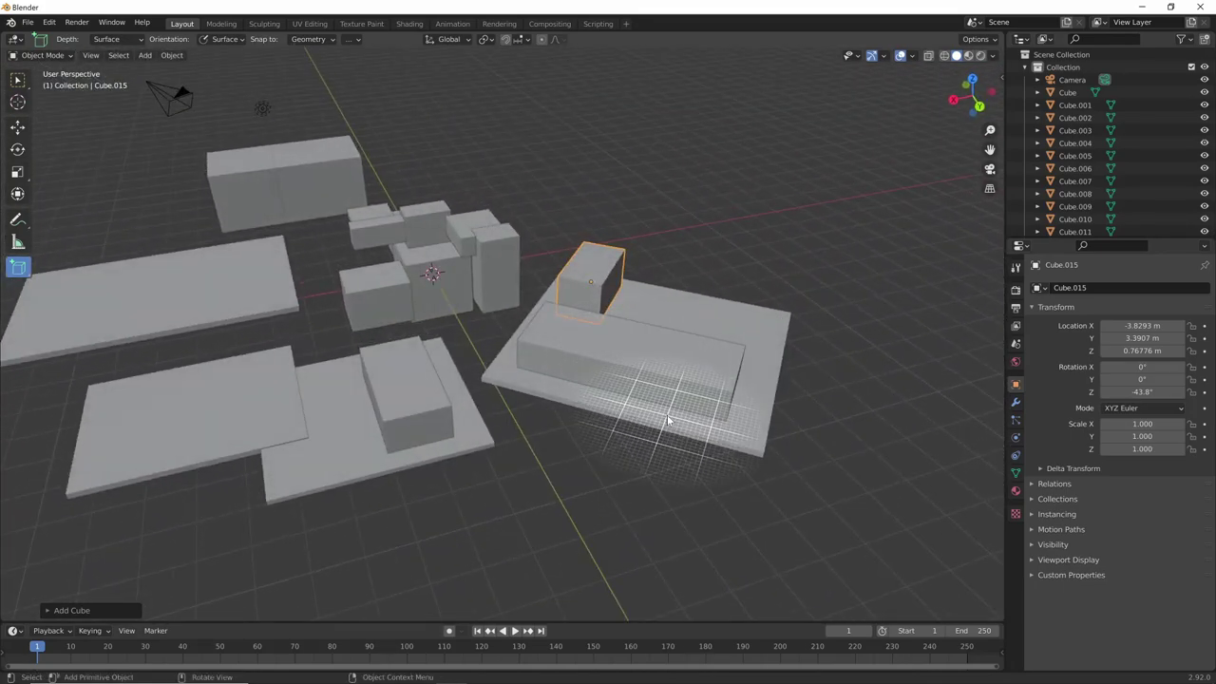
key(g)
key(z)
click(696, 279)
key(r)
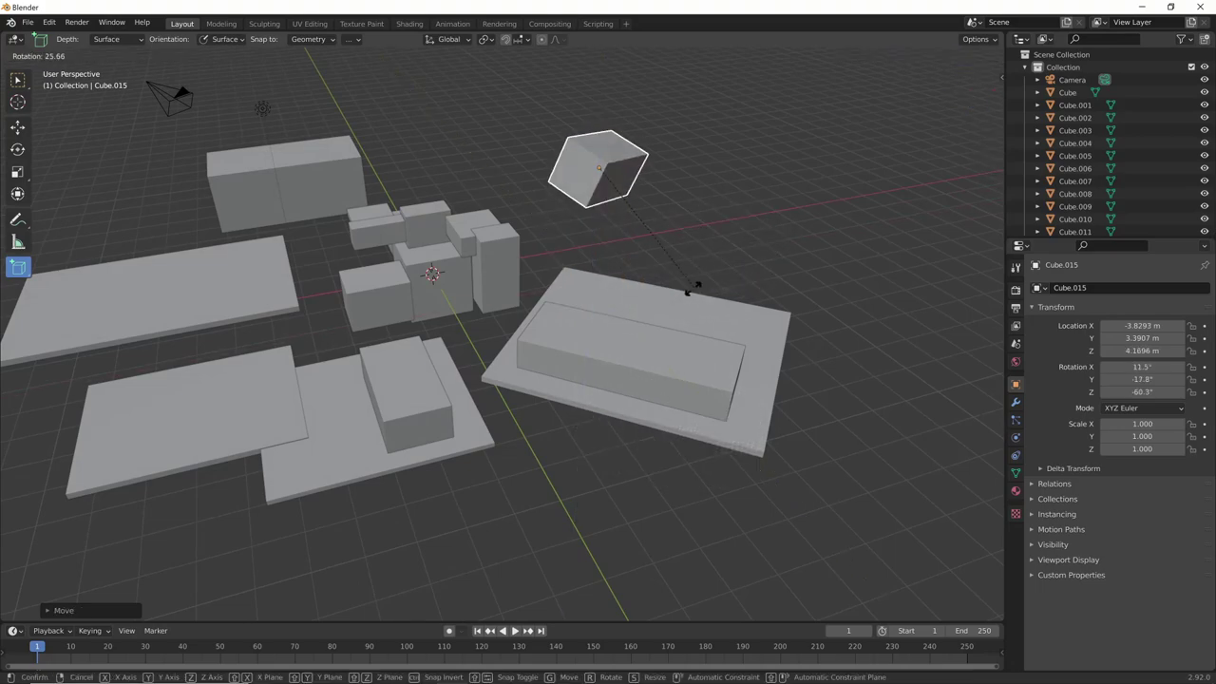
click(635, 351)
- Stack new boxes, including a flat one, onto the tilted block's top face
mouse_move(634, 351)
middle_down()
mouse_move(661, 333)
mouse_move(615, 345)
mouse_move(652, 238)
middle_up()
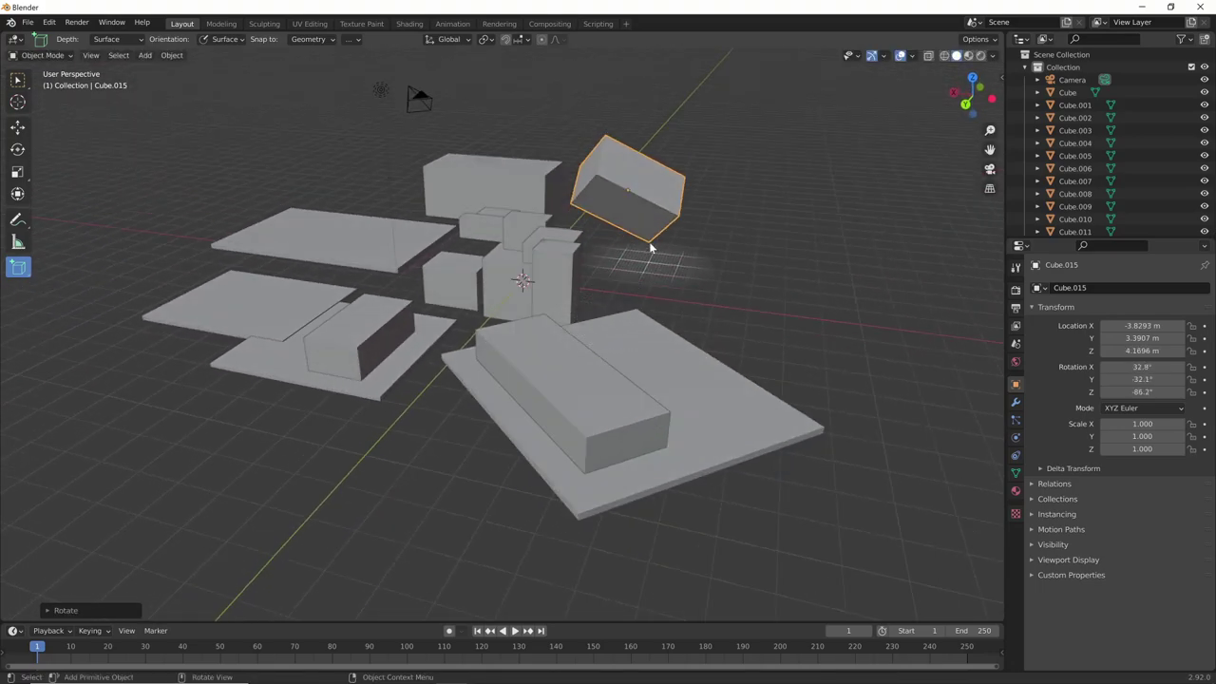
mouse_move(665, 175)
mouse_down()
mouse_move(703, 152)
mouse_move(670, 119)
mouse_up()
click(698, 152)
click(649, 166)
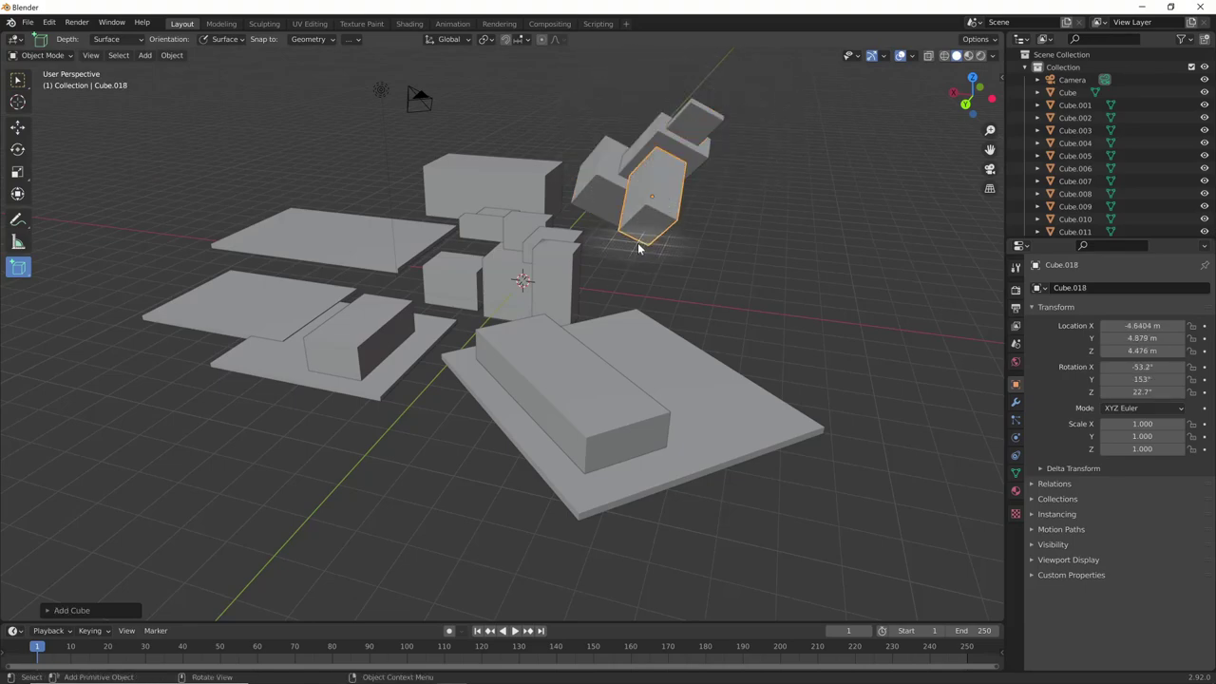
mouse_move(638, 247)
middle_down()
mouse_move(857, 401)
mouse_move(753, 332)
mouse_move(704, 343)
mouse_move(741, 354)
mouse_move(570, 339)
mouse_move(629, 412)
mouse_move(620, 422)
mouse_move(603, 380)
middle_up()
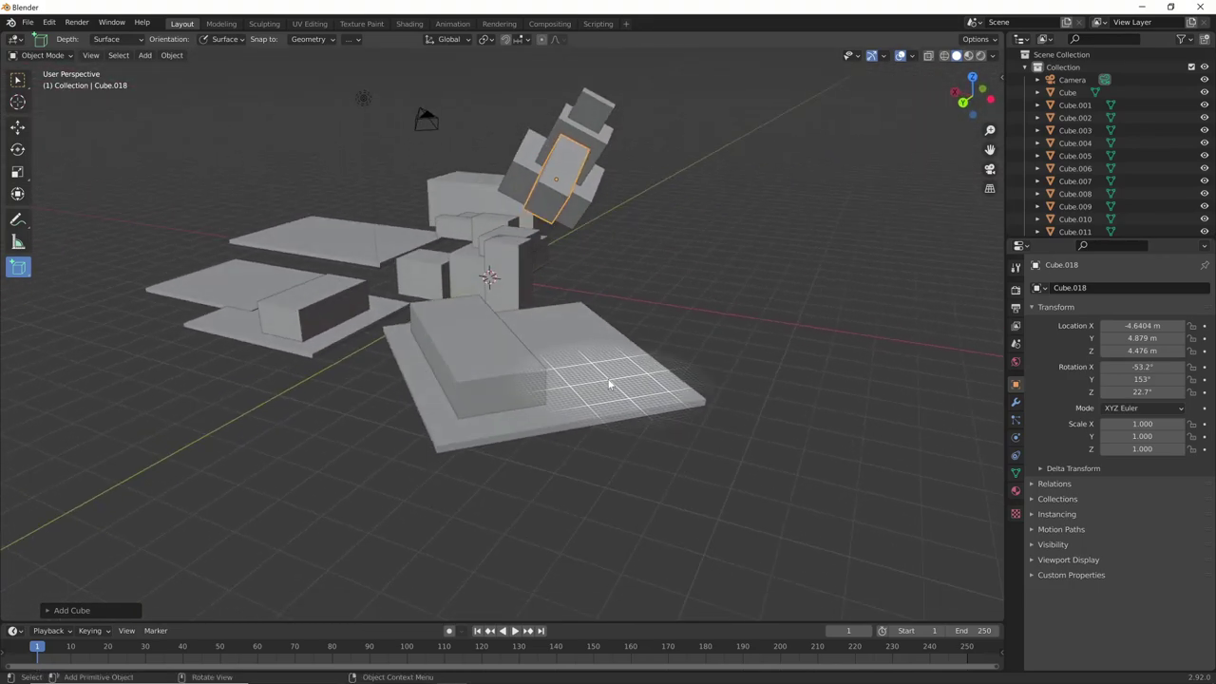
- Inset the top block's face in Edit Mode, return to Object Mode, and zoom toward the base slabs
key(Tab)
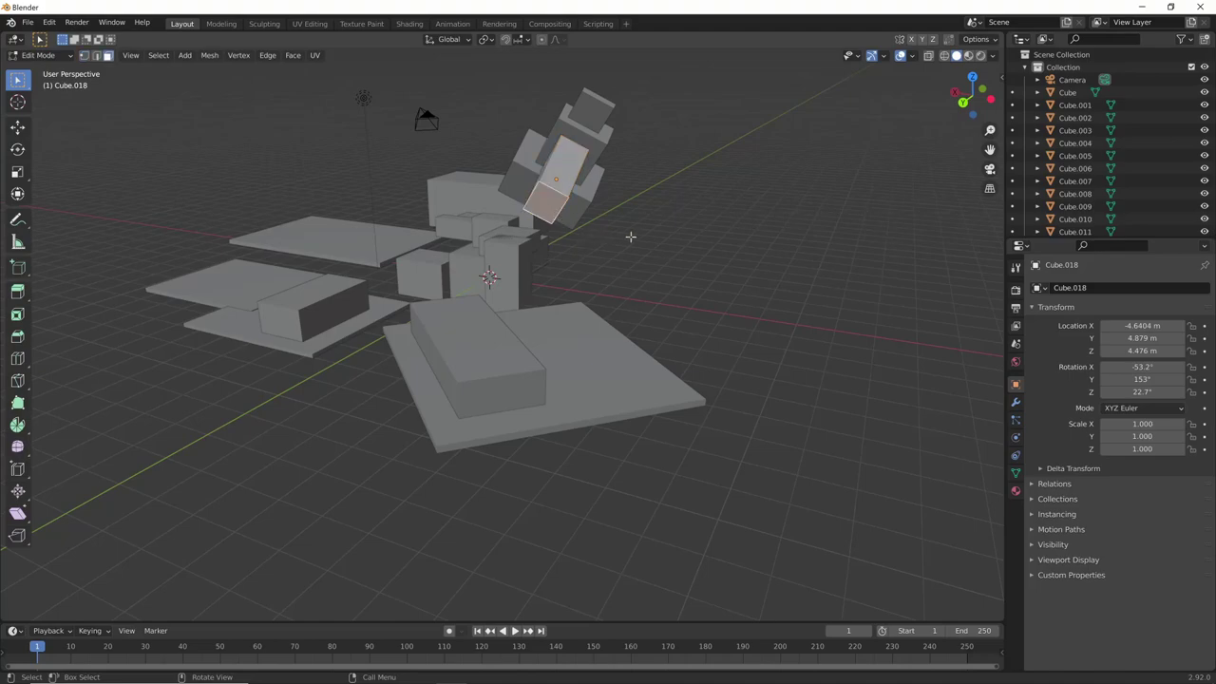
click(818, 222)
key(Tab)
mouse_move(817, 222)
middle_down()
mouse_move(733, 309)
mouse_move(869, 329)
mouse_move(803, 362)
mouse_move(680, 391)
mouse_move(740, 395)
middle_up()
scroll(740, 395, up, 3)
mouse_move(801, 352)
middle_down()
mouse_move(599, 389)
mouse_move(627, 406)
mouse_move(647, 387)
mouse_move(768, 360)
middle_up()
scroll(661, 317, up, 2)
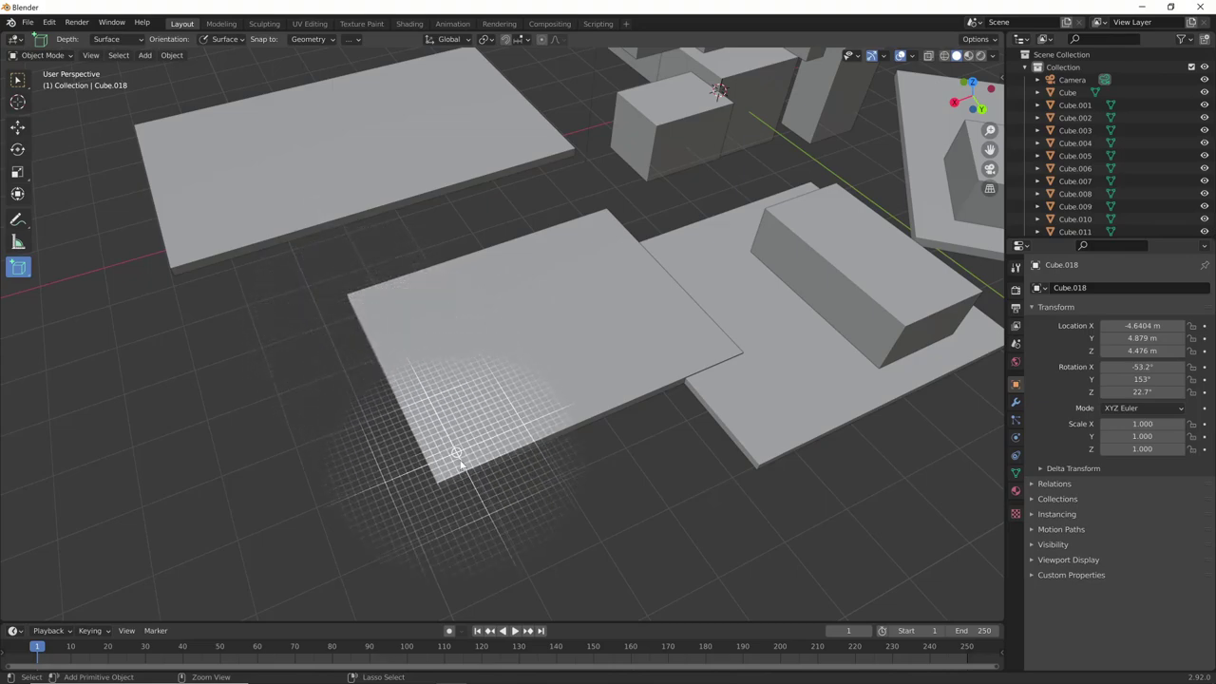
- Draw a corner block at the slab's lower-left corner and a side block on its face
drag(437, 480, 477, 444)
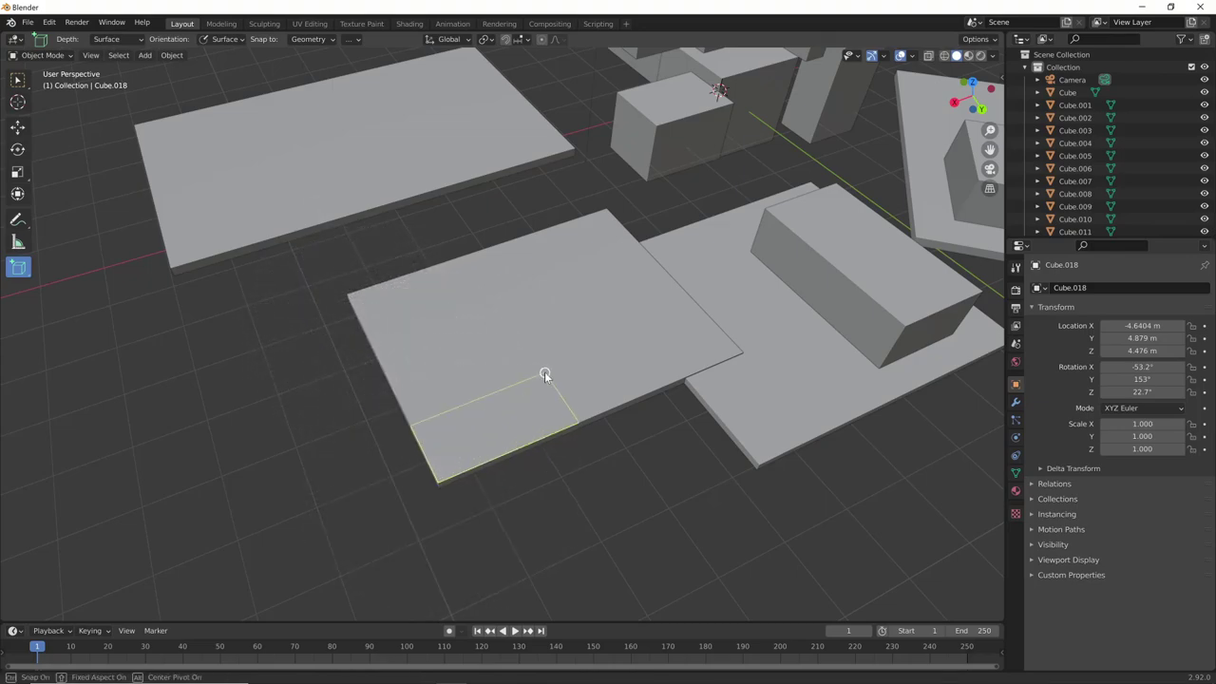
click(546, 330)
middle_drag(566, 394, 489, 342)
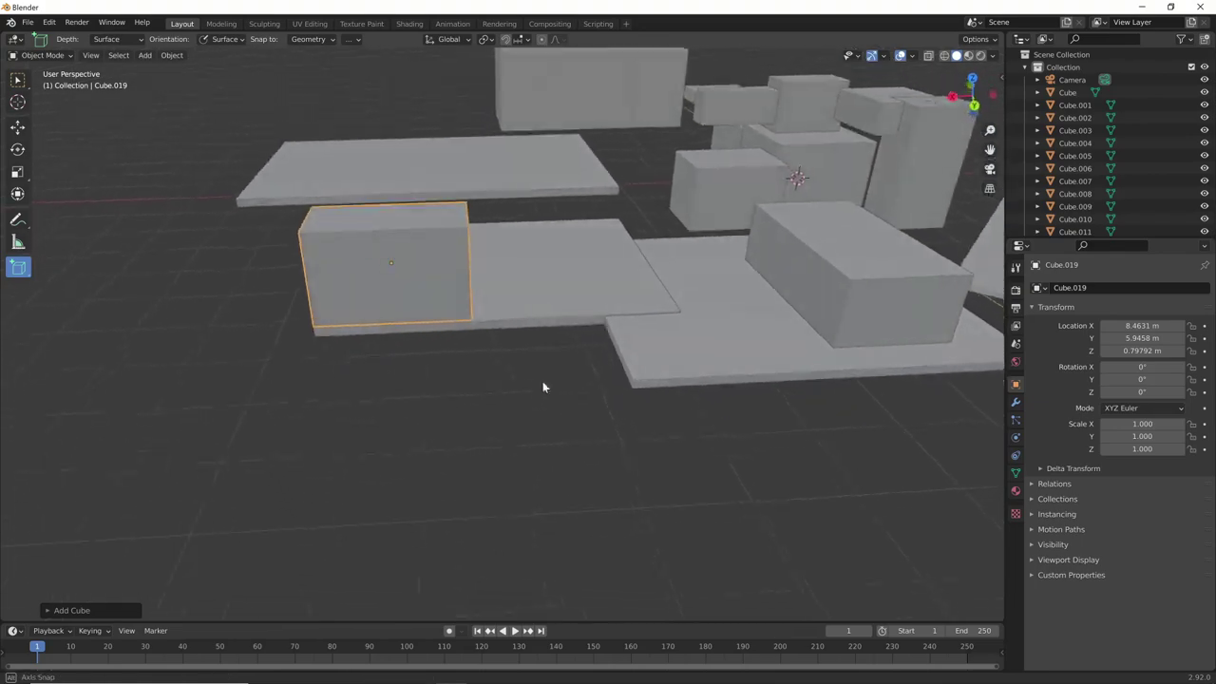
mouse_move(393, 320)
middle_down()
mouse_move(585, 337)
mouse_move(621, 317)
middle_up()
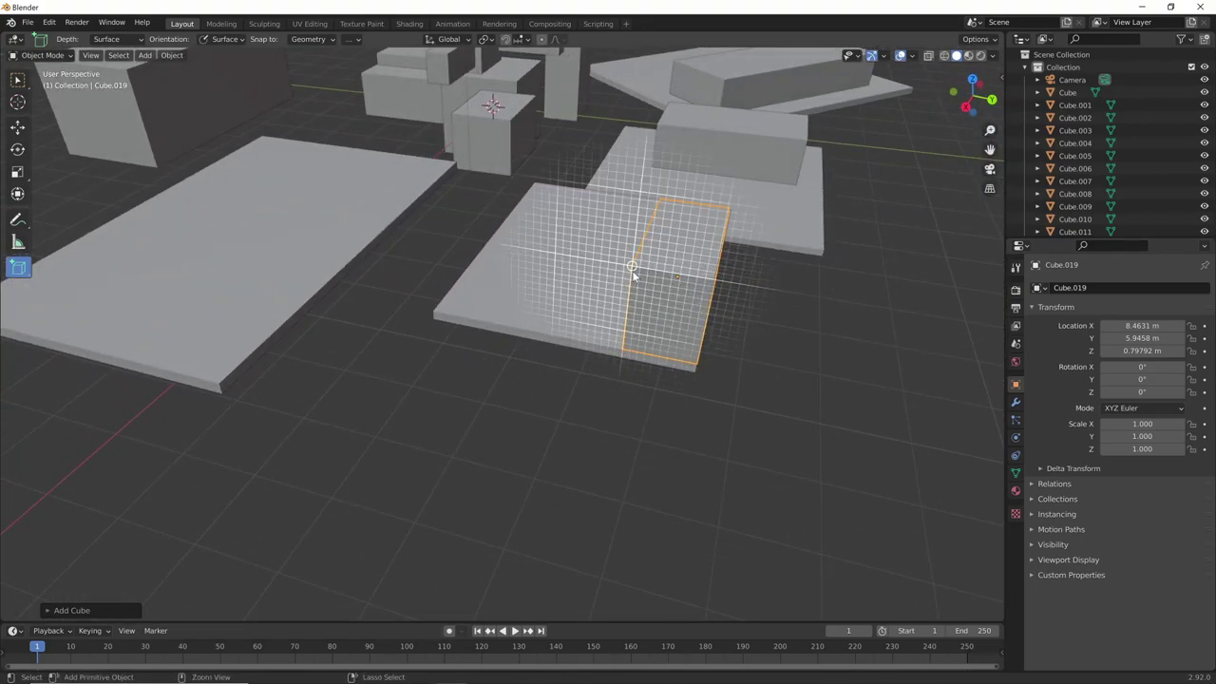
drag(631, 267, 691, 322)
click(663, 366)
mouse_move(662, 367)
middle_down()
mouse_move(701, 428)
mouse_move(665, 440)
middle_up()
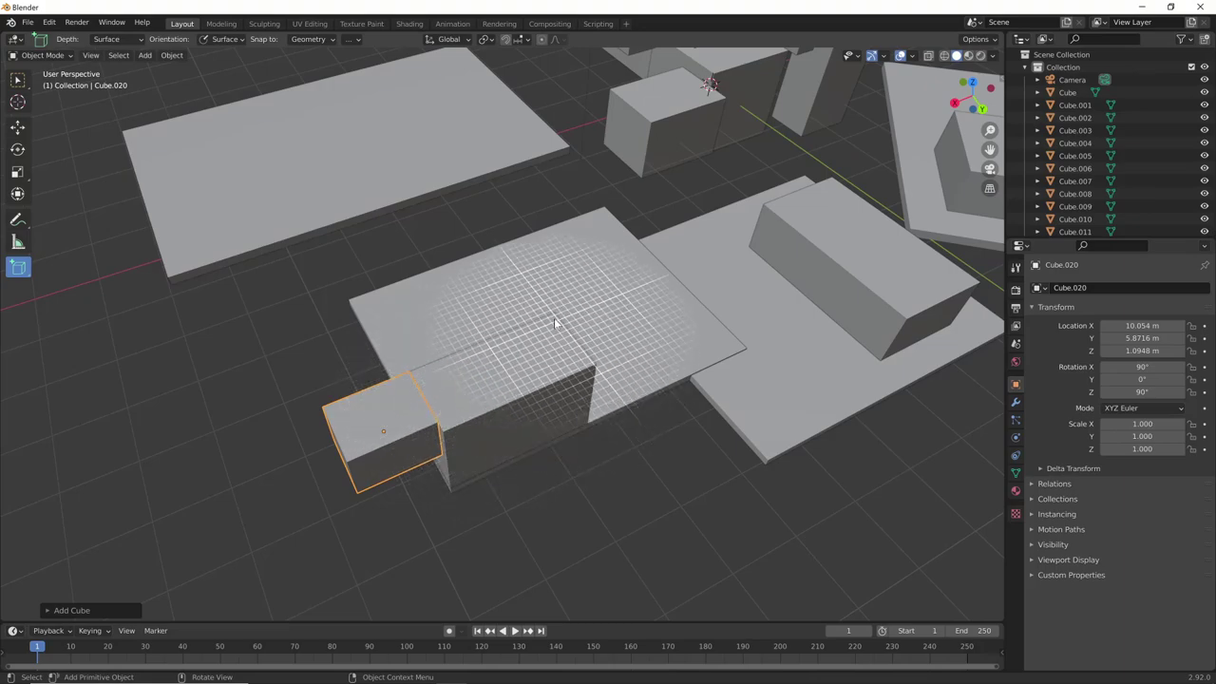
- Snap a tall pillar onto the slab top and extend a long crossbeam from its side
key(ctrl)
ctrl+drag(551, 321, 510, 380)
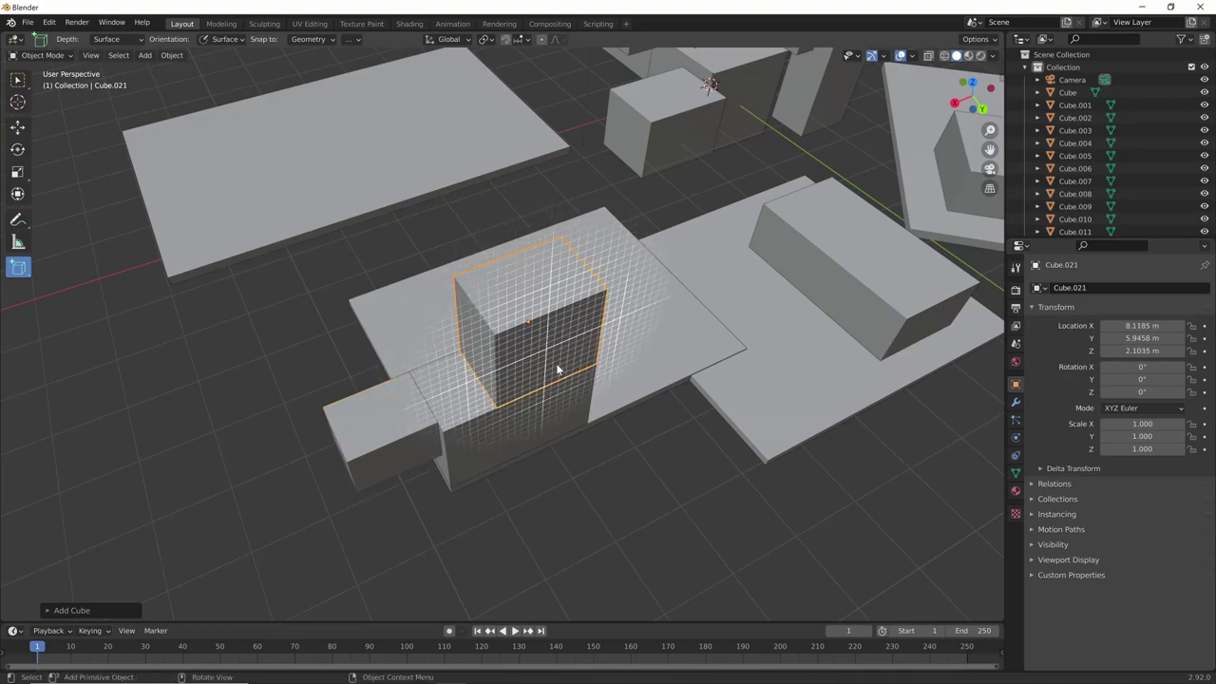
click(556, 362)
mouse_move(555, 362)
middle_down()
mouse_move(555, 405)
mouse_move(475, 413)
middle_up()
drag(236, 200, 271, 245)
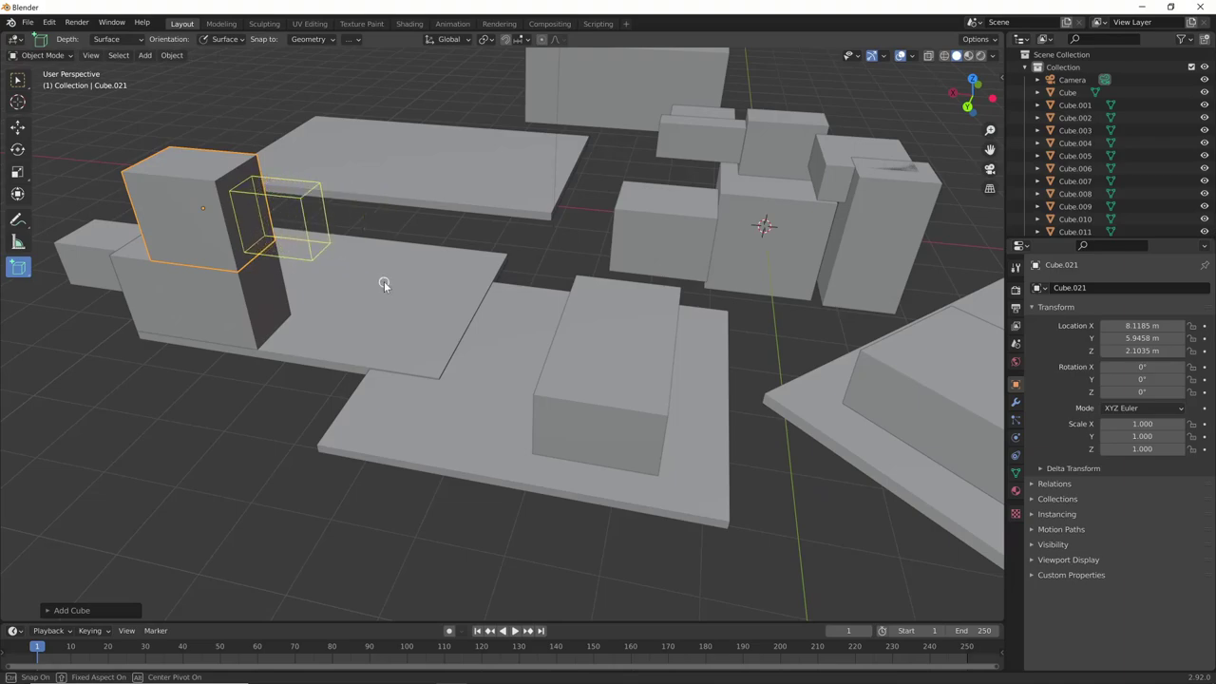
click(548, 356)
- Lengthen the crossbeam with another block drawn on its end face
mouse_move(566, 389)
middle_down()
mouse_move(619, 381)
mouse_move(579, 252)
middle_up()
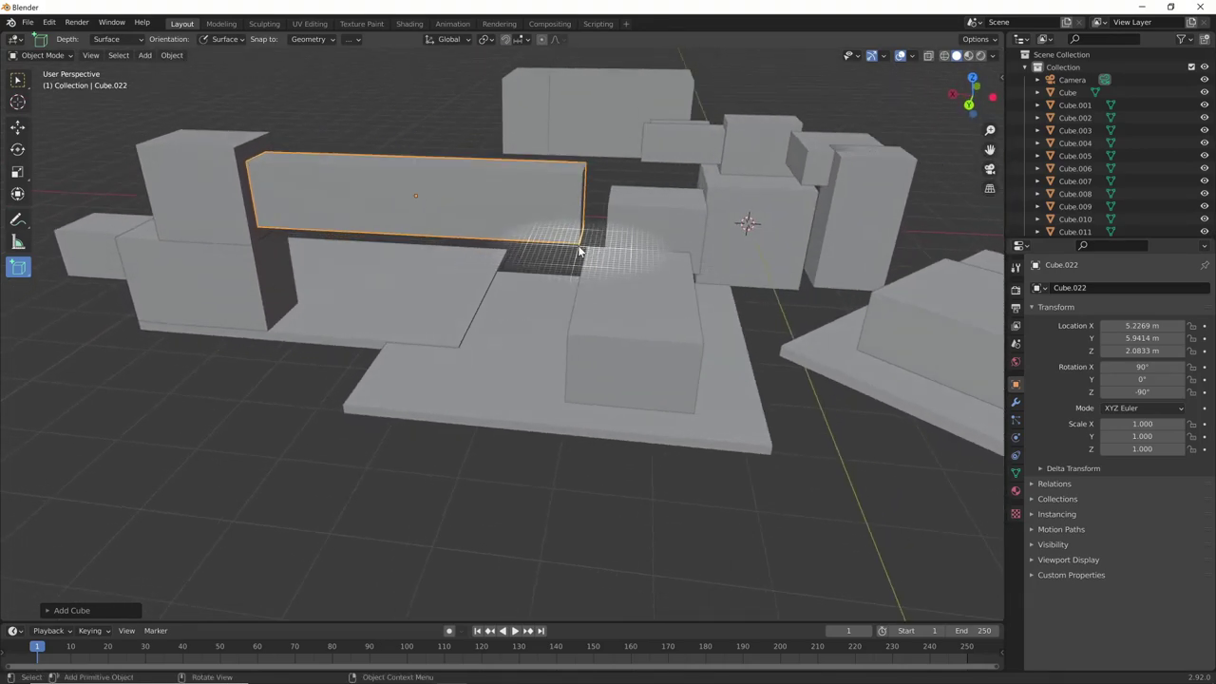
mouse_move(626, 338)
middle_down()
mouse_move(534, 391)
mouse_move(421, 380)
middle_up()
drag(295, 199, 300, 211)
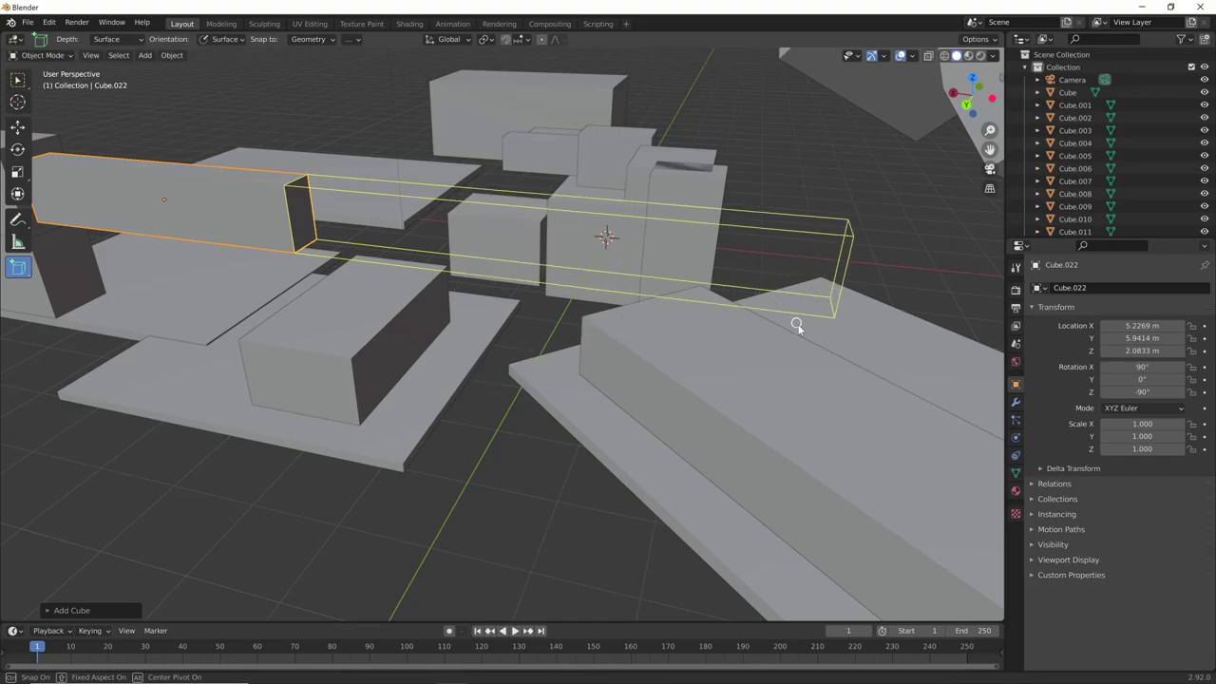
click(483, 350)
mouse_move(483, 350)
middle_down()
mouse_move(543, 387)
mouse_move(508, 438)
middle_up()
- Add a thin upright wall piece beside the crossbeam
middle_drag(474, 339, 446, 380)
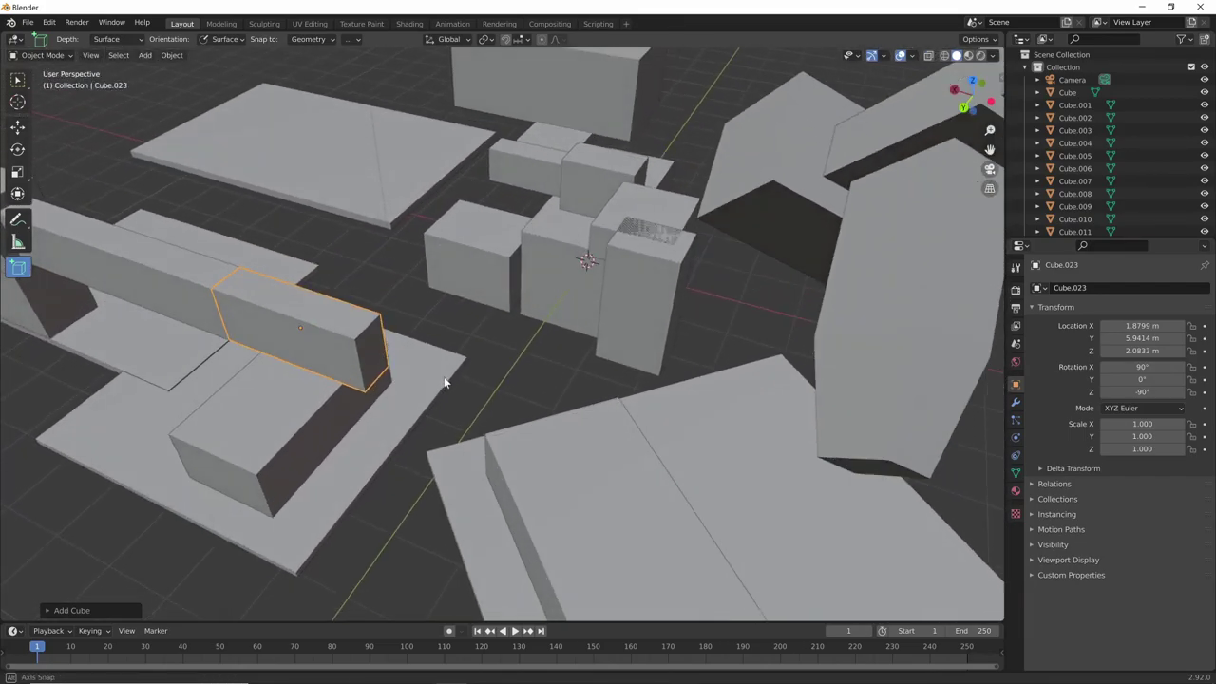
drag(349, 485, 384, 437)
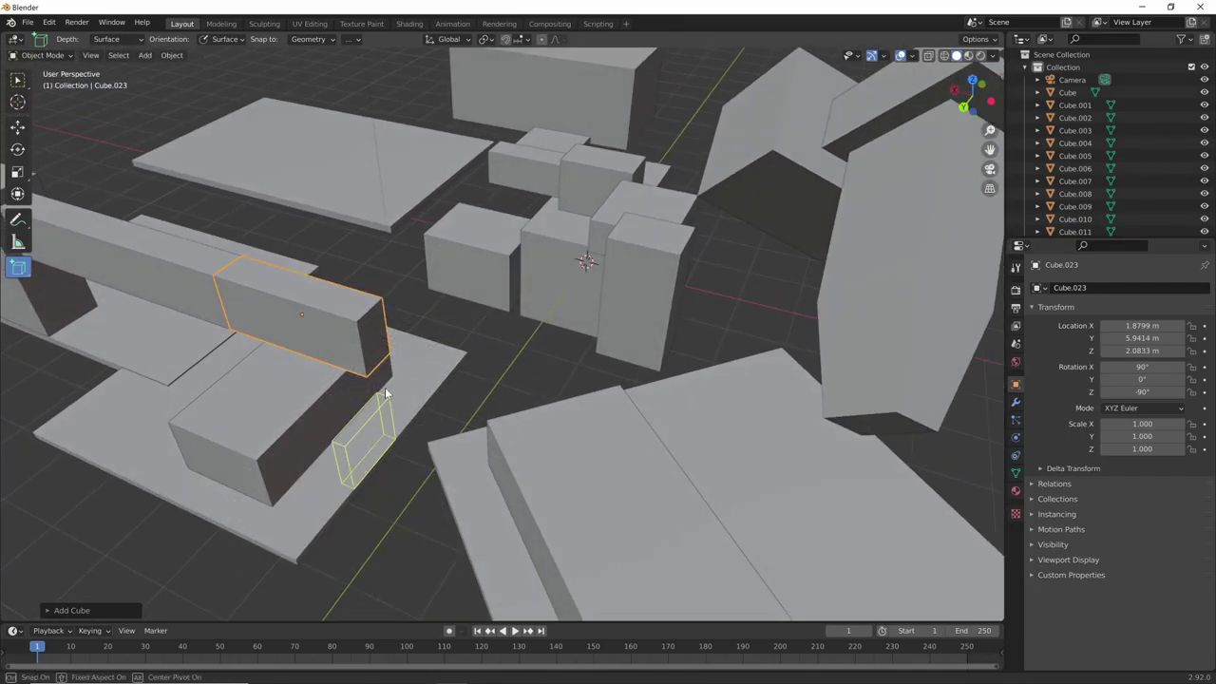
click(380, 361)
mouse_move(380, 361)
middle_down()
mouse_move(434, 325)
mouse_move(551, 380)
middle_up()
scroll(552, 326, up, 5)
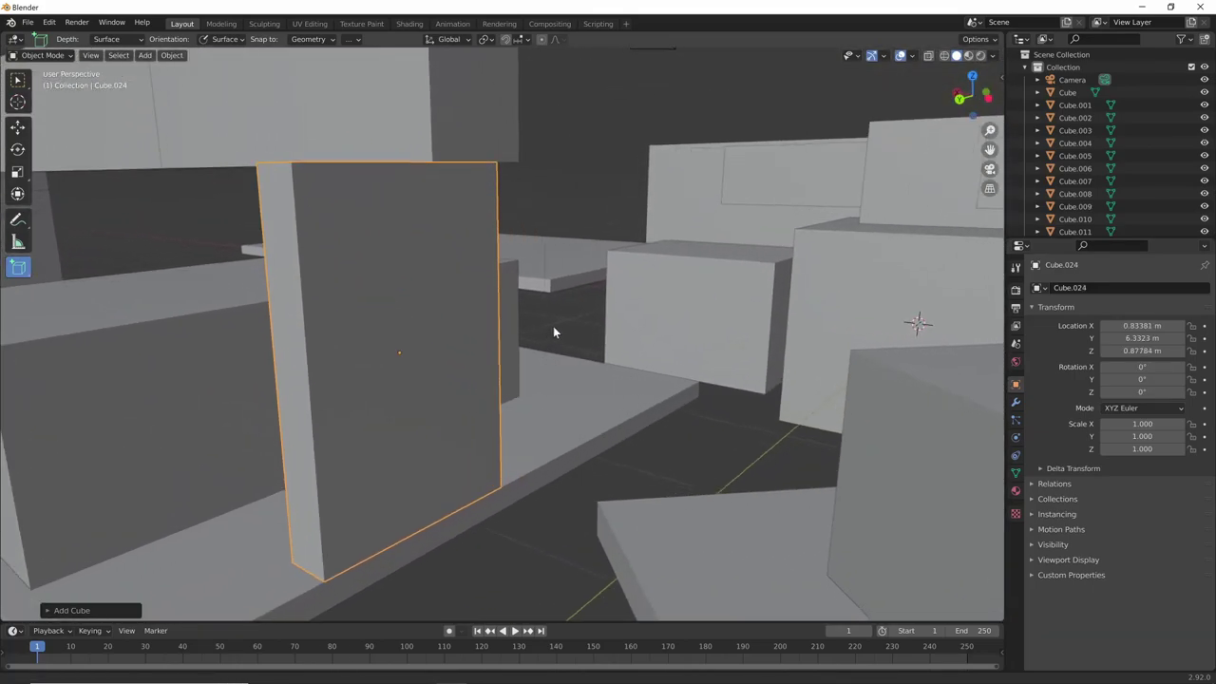
mouse_move(552, 325)
middle_down()
mouse_move(525, 329)
mouse_move(532, 398)
mouse_move(700, 406)
mouse_move(692, 394)
mouse_move(703, 400)
mouse_move(764, 329)
middle_up()
scroll(537, 438, down, 5)
- Enable Cavity in the viewport shading options and choose a different cavity type
click(997, 56)
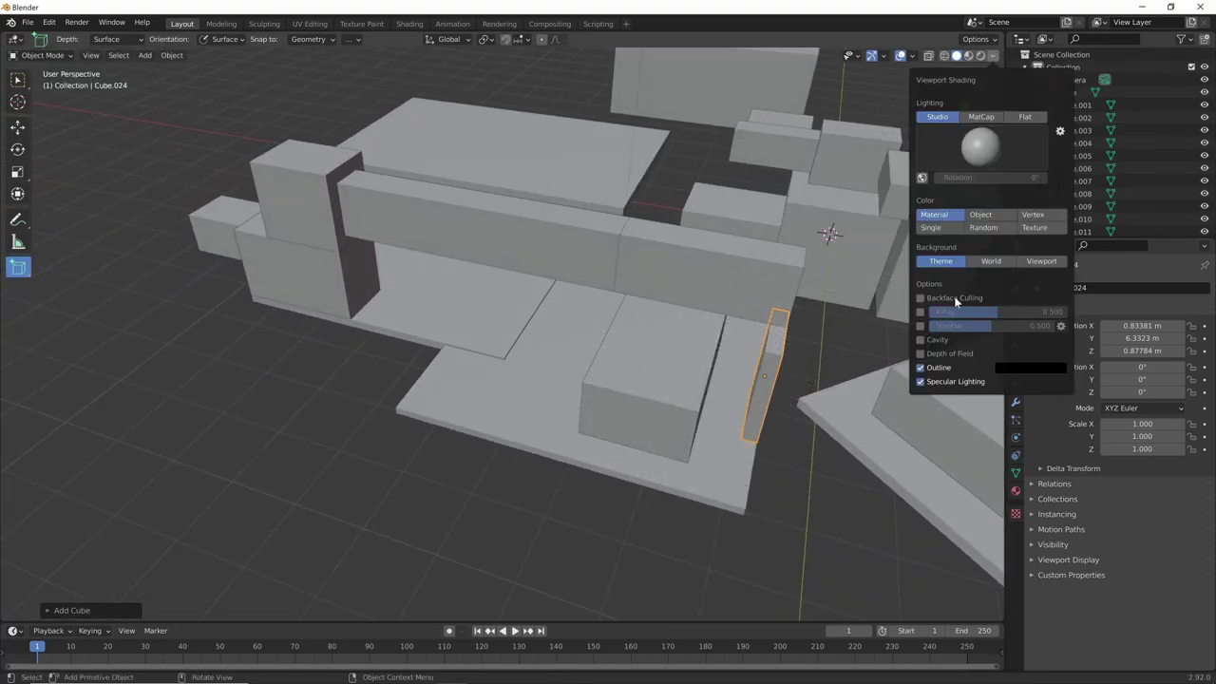
click(920, 340)
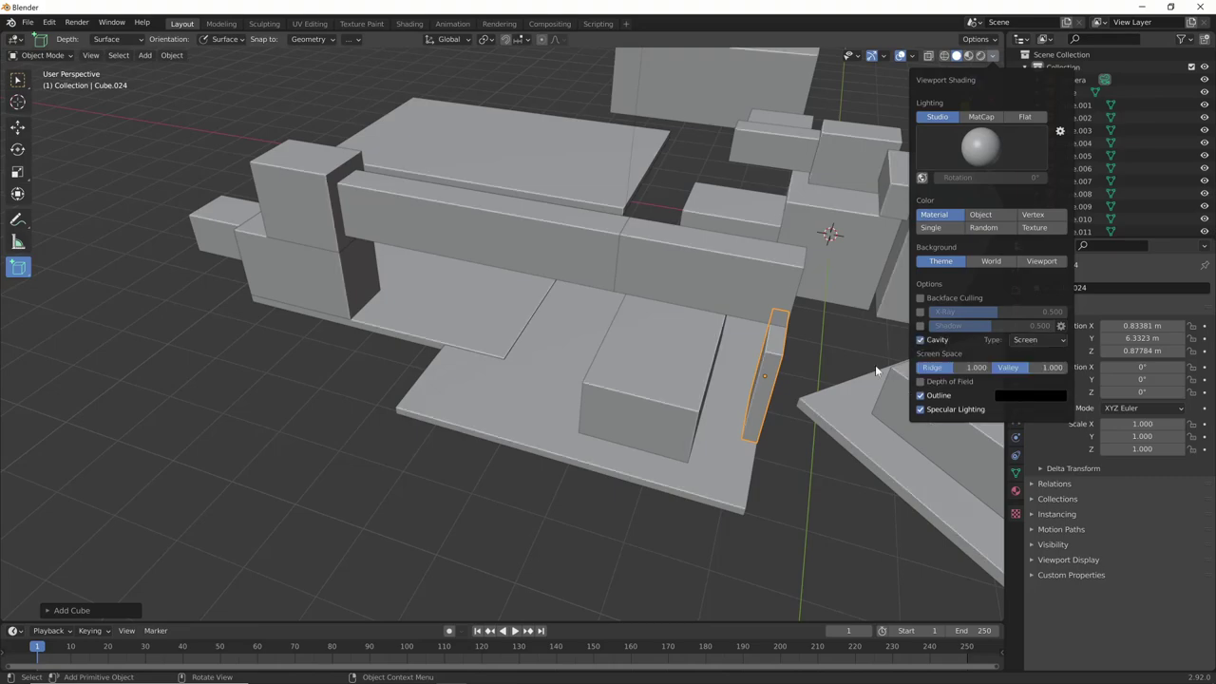
click(996, 57)
click(1040, 340)
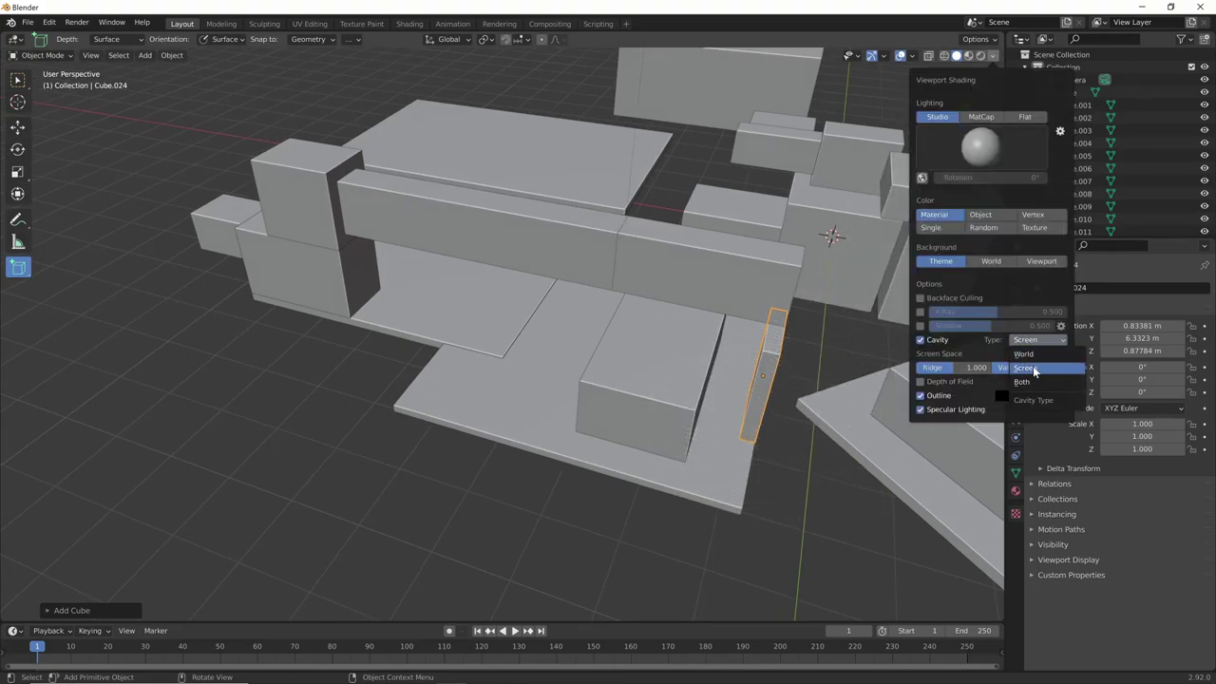
click(1027, 380)
middle_drag(893, 380, 517, 363)
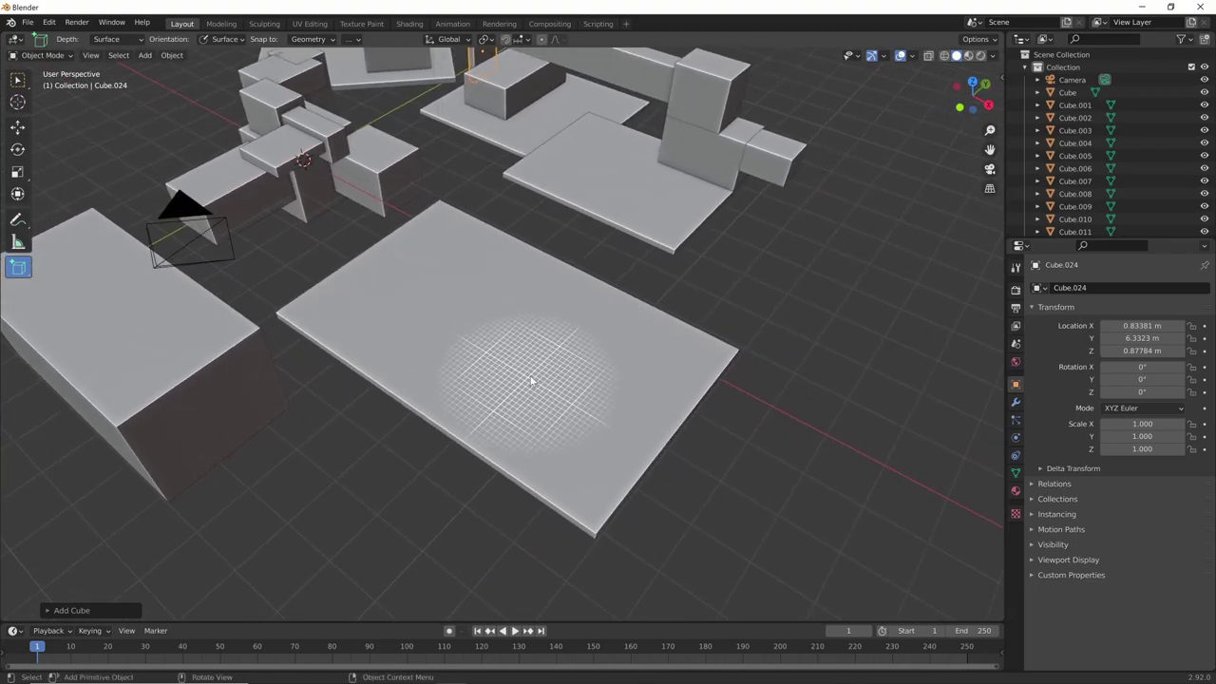
- Draw a box on the empty slab and place a cube on its top
drag(506, 373, 572, 376)
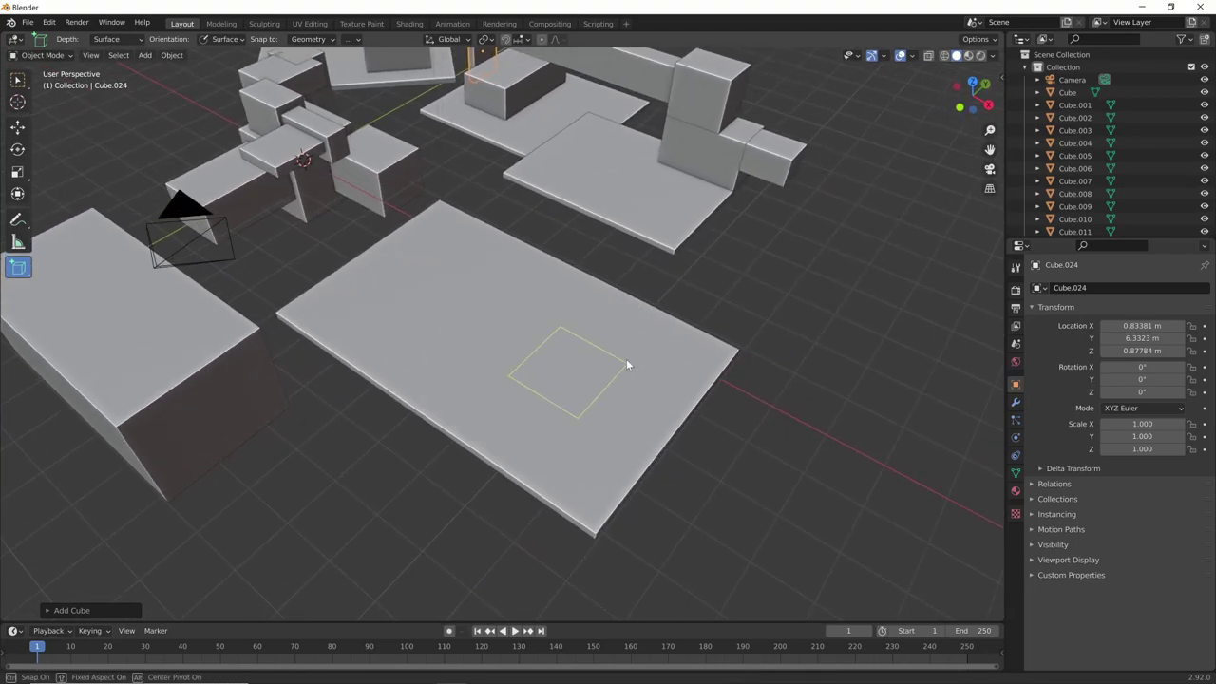
mouse_move(609, 373)
mouse_down()
mouse_move(558, 396)
mouse_move(589, 364)
mouse_move(585, 374)
mouse_up()
click(584, 342)
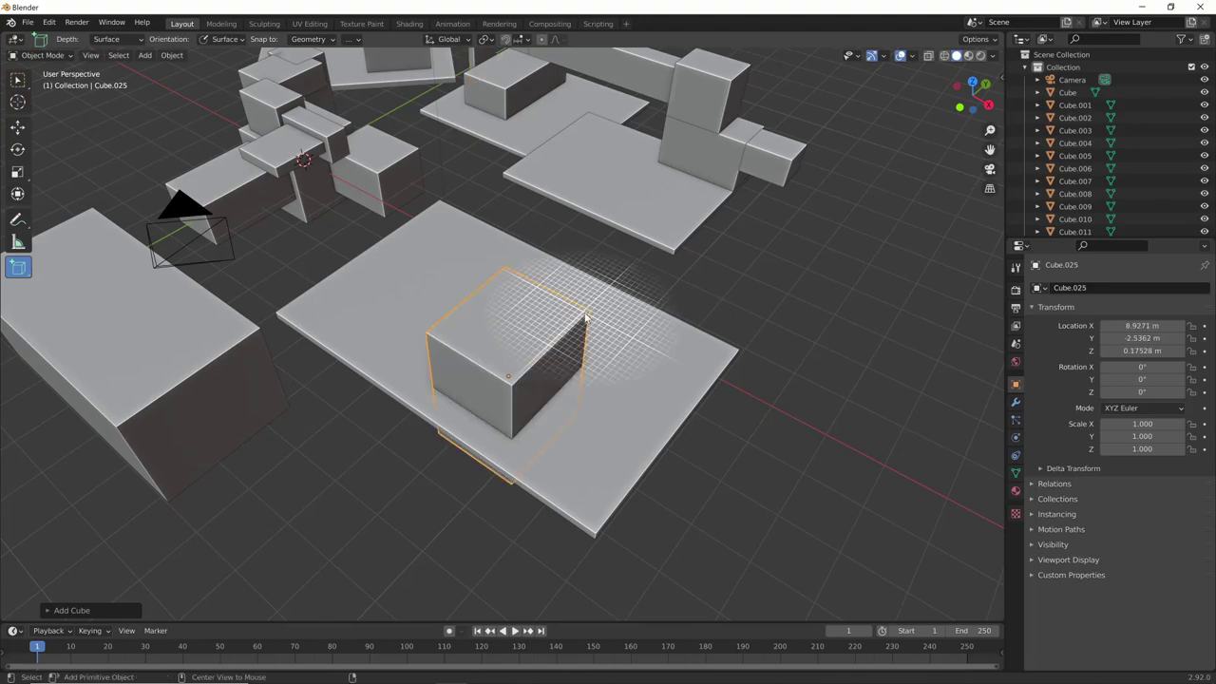
mouse_move(649, 362)
middle_down()
mouse_move(721, 339)
mouse_move(805, 347)
mouse_move(690, 342)
mouse_move(542, 369)
middle_up()
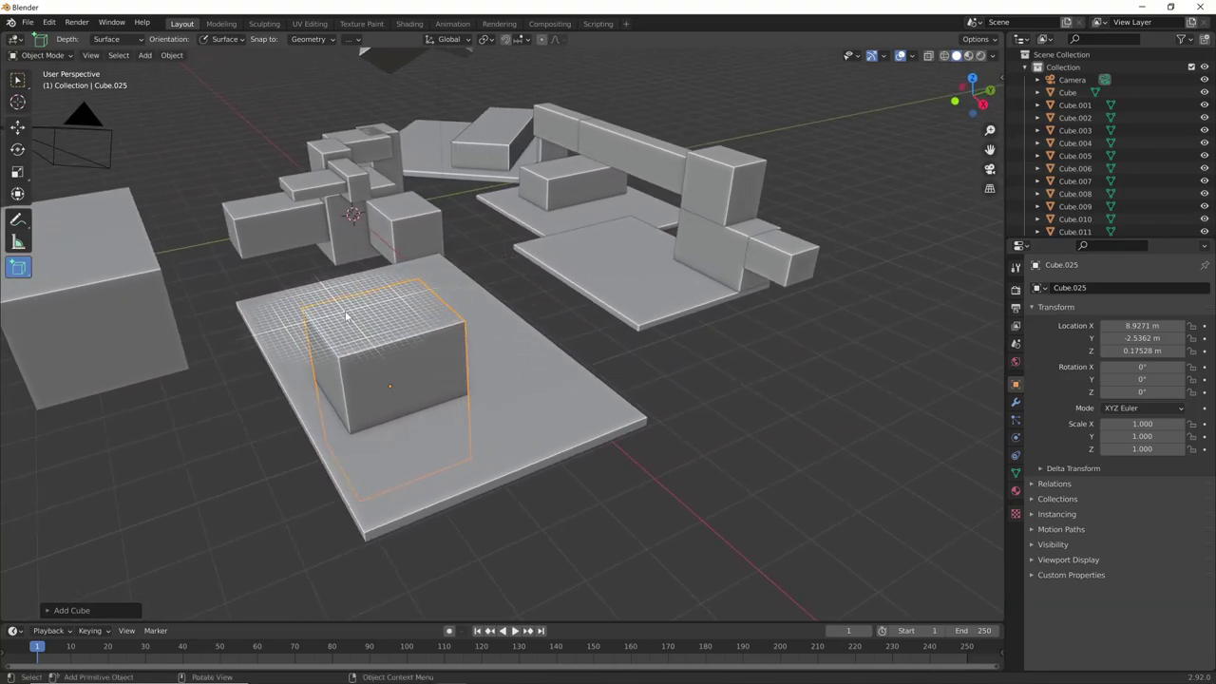
drag(376, 315, 425, 323)
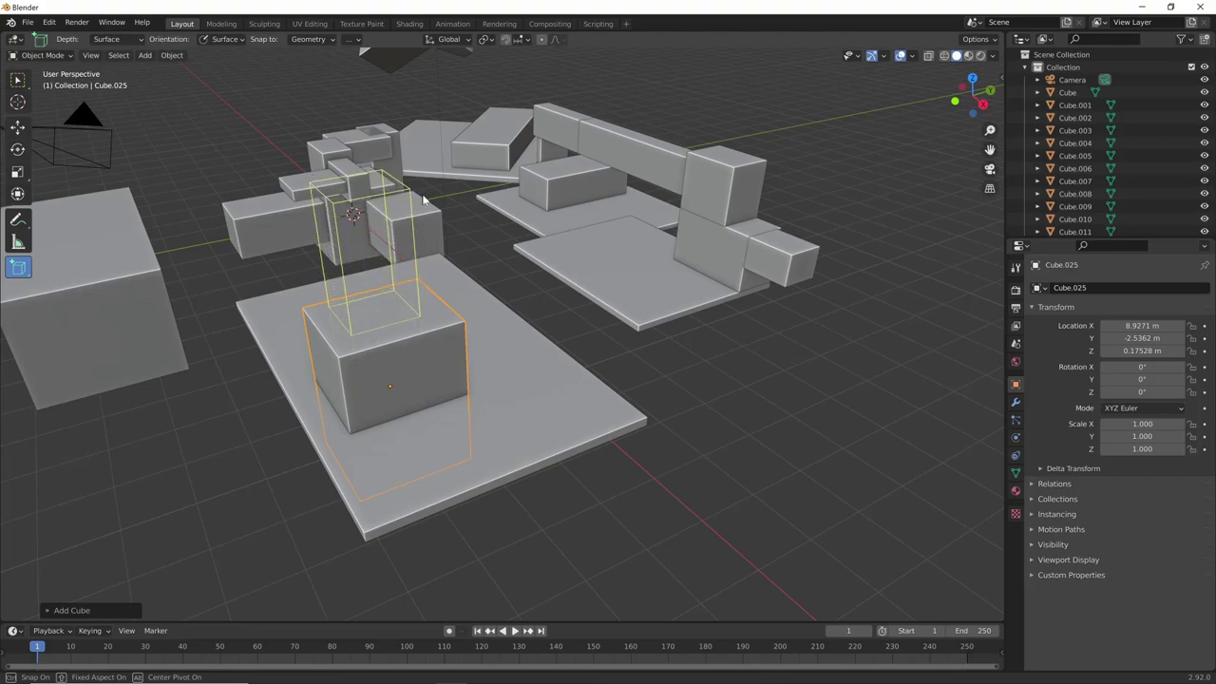
click(415, 252)
mouse_move(418, 257)
middle_down()
mouse_move(715, 343)
mouse_move(516, 380)
middle_up()
- Raise a new cube on top of the large neighbouring block
mouse_move(328, 306)
mouse_down()
mouse_move(415, 321)
mouse_move(394, 310)
mouse_up()
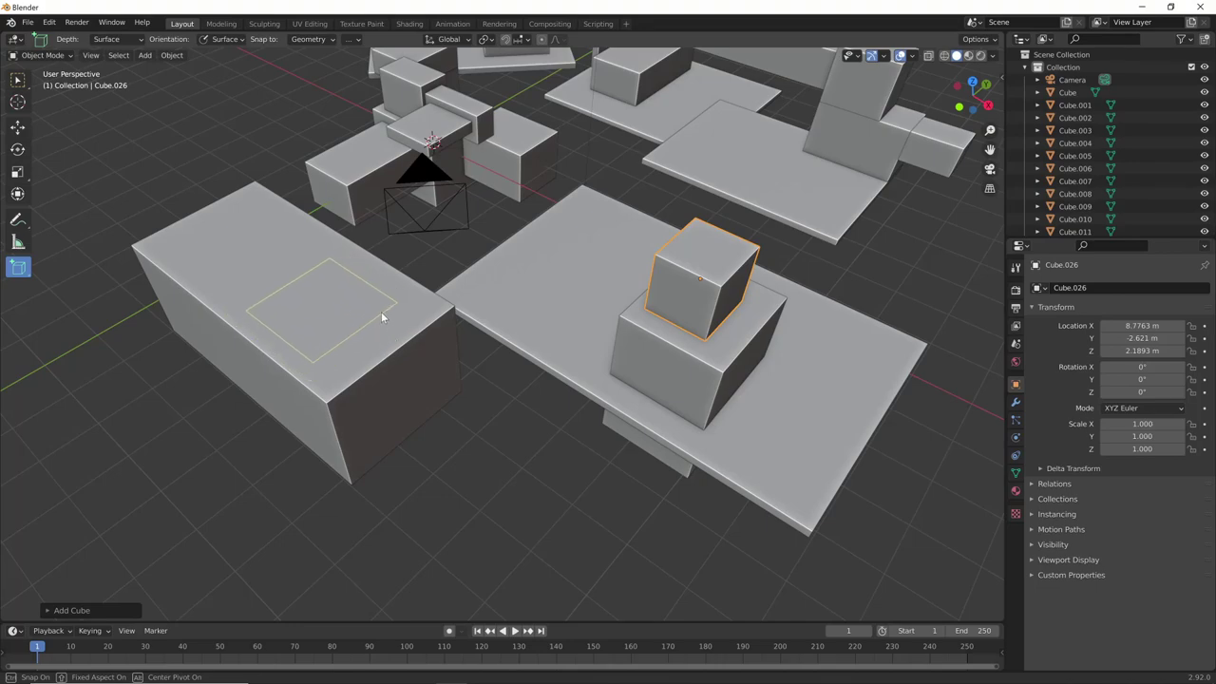
drag(395, 317, 387, 313)
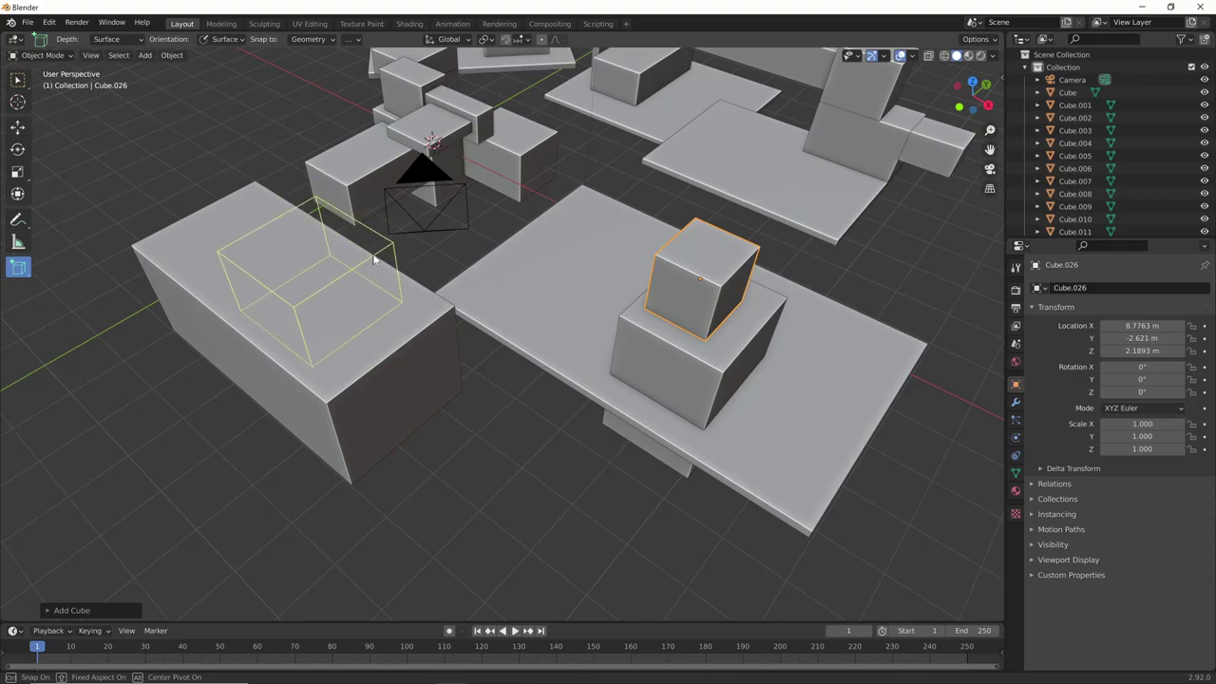
click(368, 225)
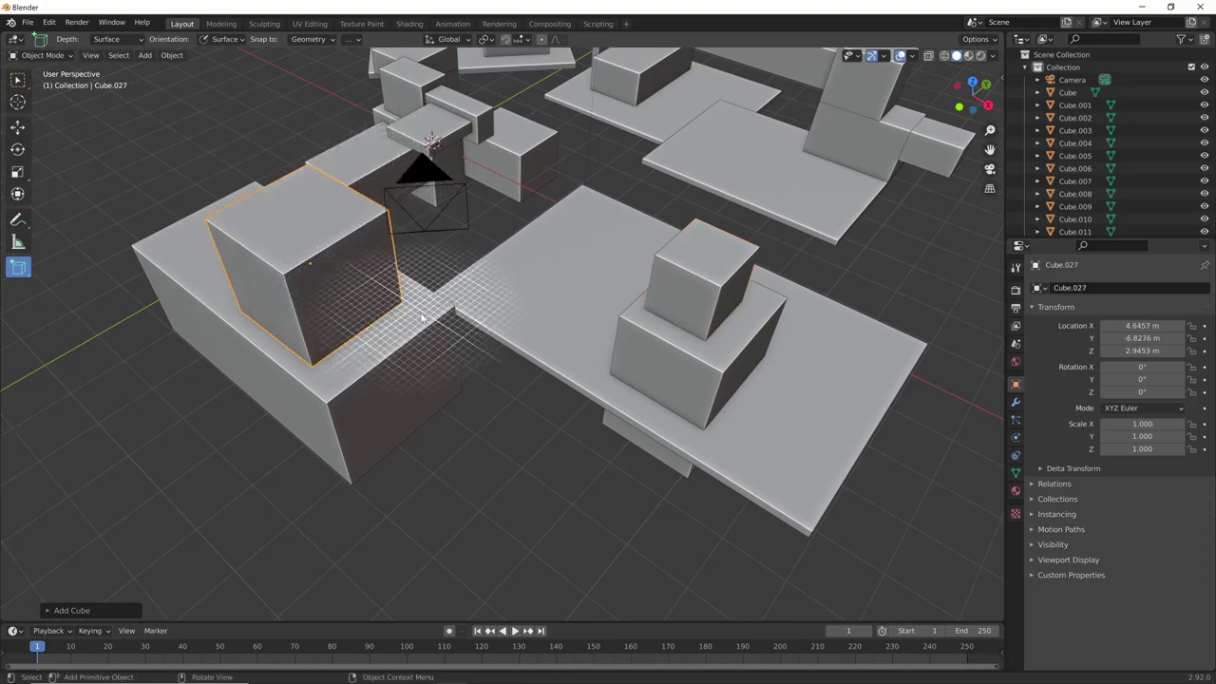
mouse_move(368, 226)
middle_down()
mouse_move(521, 277)
mouse_move(464, 280)
mouse_move(396, 309)
mouse_move(767, 324)
mouse_move(722, 285)
mouse_move(692, 227)
mouse_move(592, 382)
mouse_move(558, 407)
mouse_move(665, 411)
mouse_move(696, 445)
middle_up()
- Delete every object in the scene and draw a thin ground slab on the empty grid
key(a)
key(x)
click(665, 410)
drag(564, 325, 910, 559)
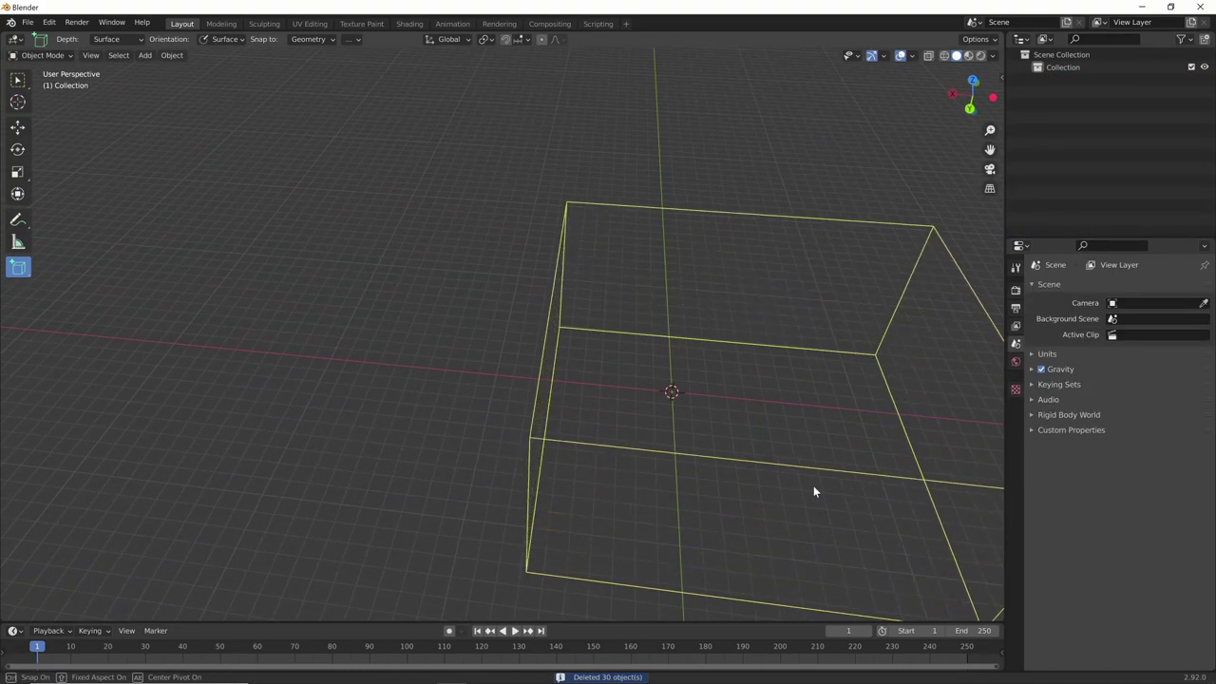
click(669, 354)
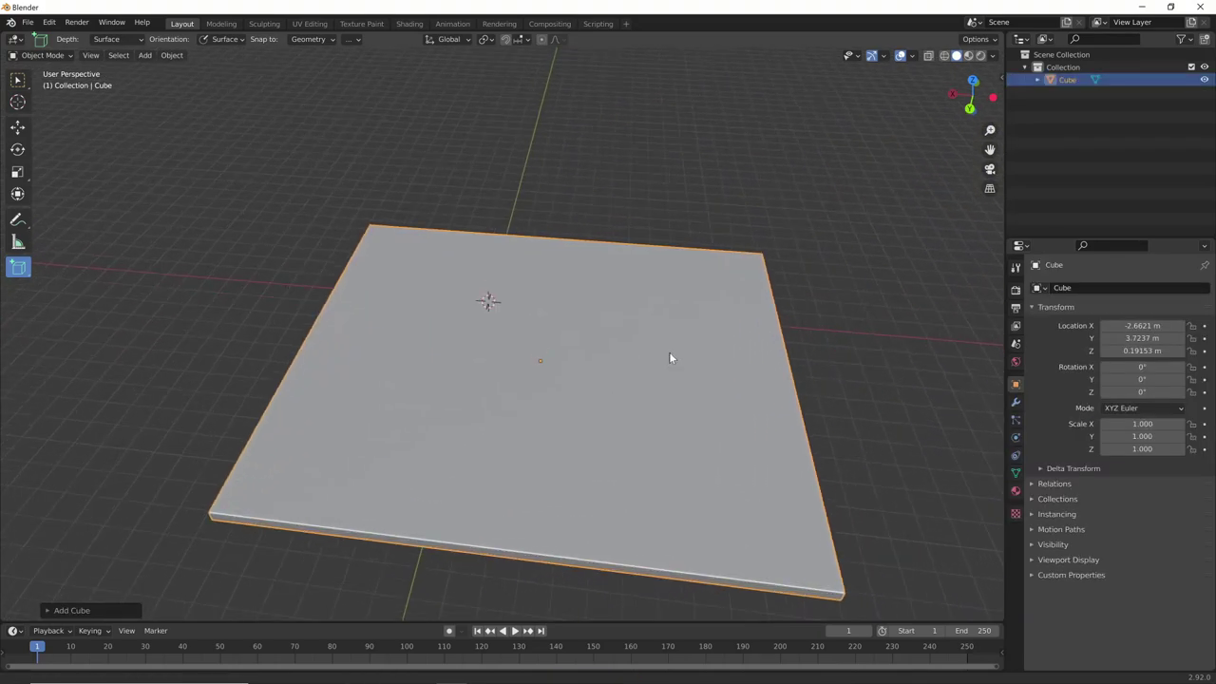
mouse_move(669, 353)
middle_down()
mouse_move(625, 410)
mouse_move(555, 376)
middle_up()
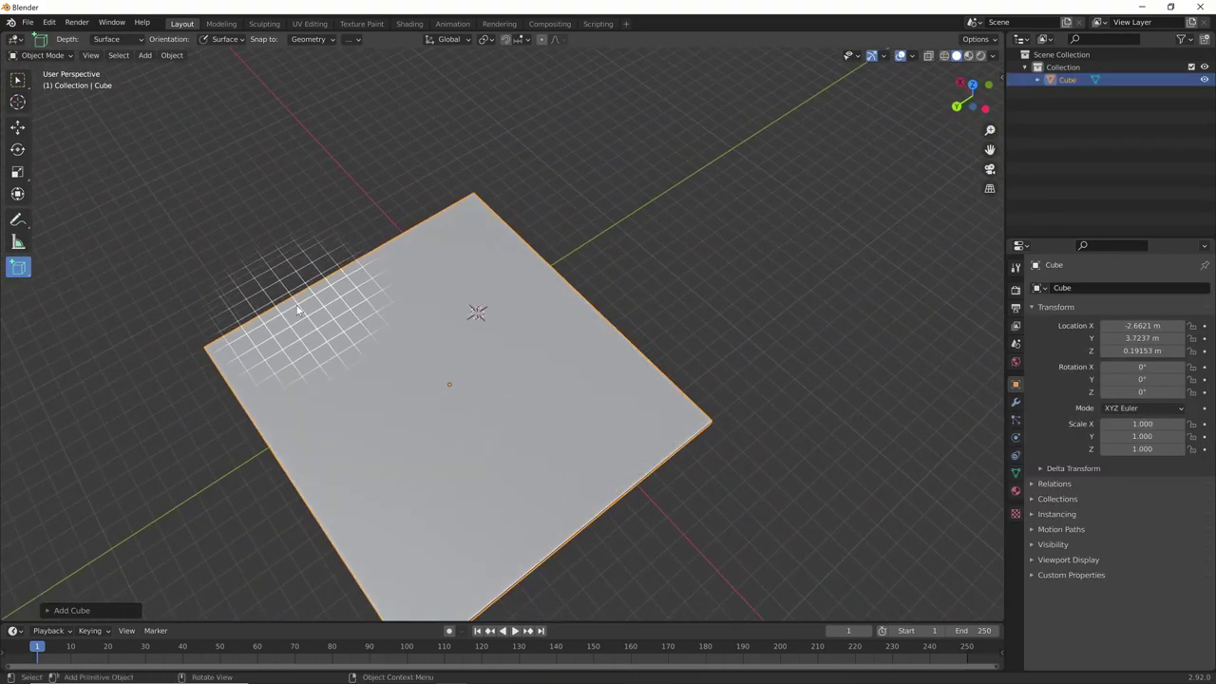
- Draw a box on the slab's upper-left and the sofa's base box near its back edge
drag(298, 312, 424, 304)
click(424, 297)
mouse_move(423, 296)
middle_down()
mouse_move(490, 285)
mouse_move(544, 390)
mouse_move(475, 382)
mouse_move(501, 353)
mouse_move(468, 375)
mouse_move(538, 271)
middle_up()
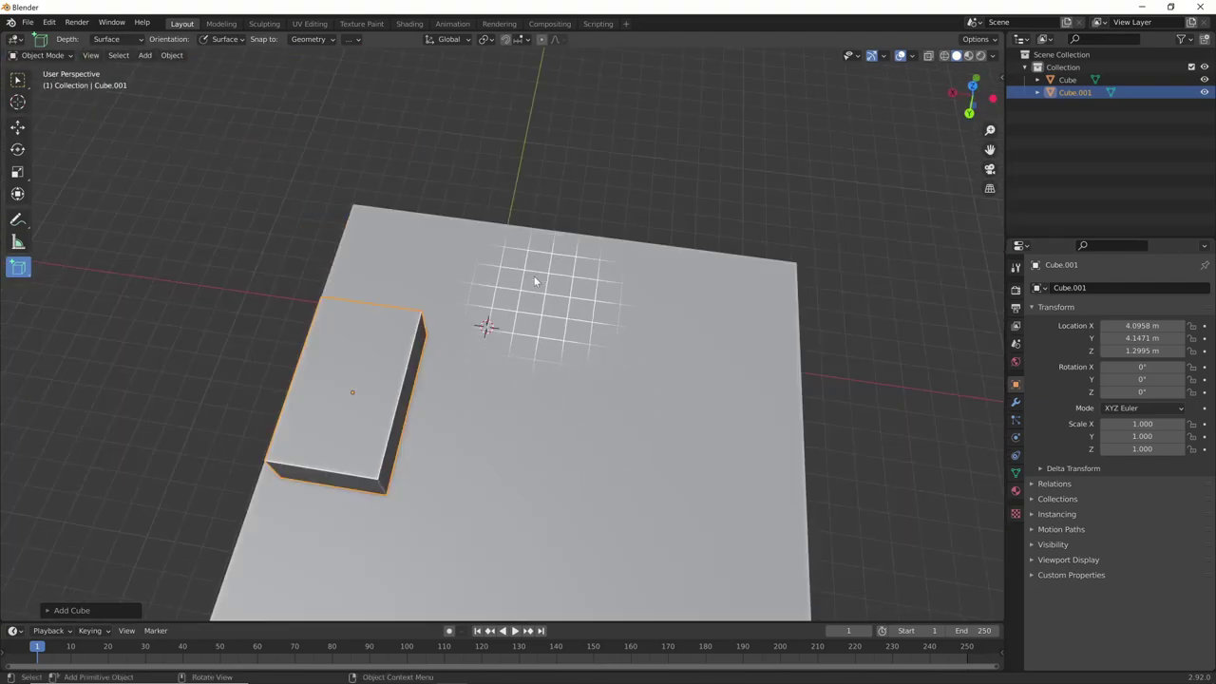
drag(509, 237, 682, 322)
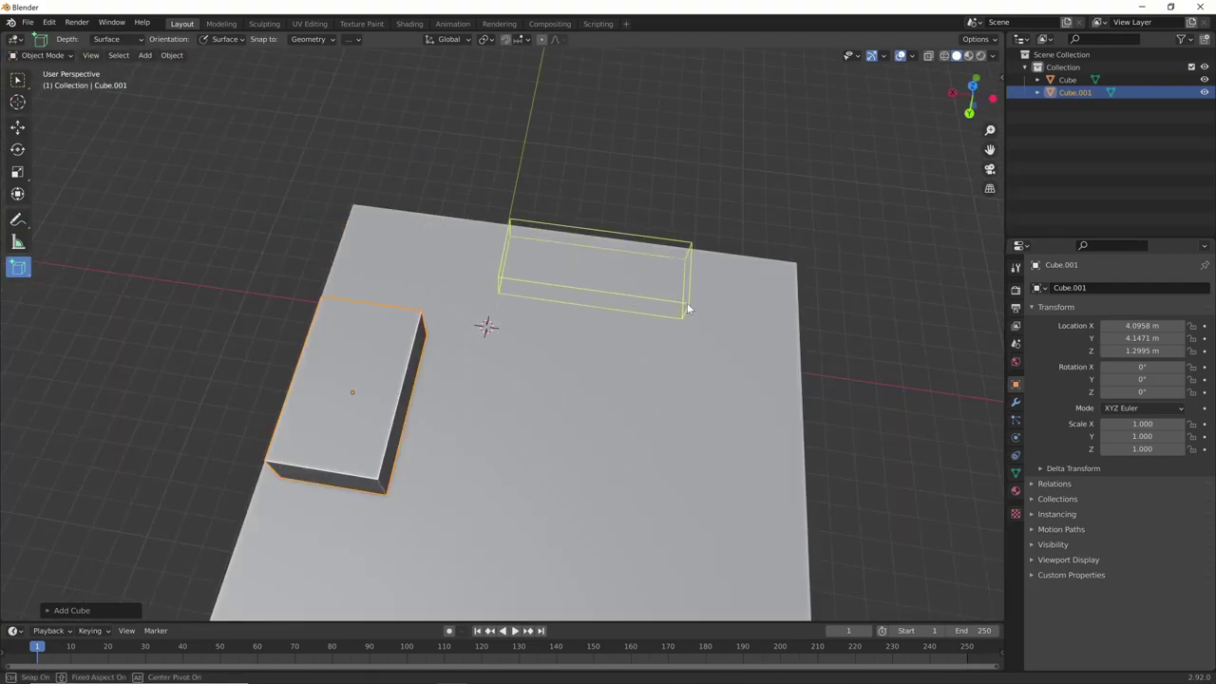
click(683, 296)
- Add a tall back panel behind the base box and a small arm block at its end
drag(510, 217, 693, 251)
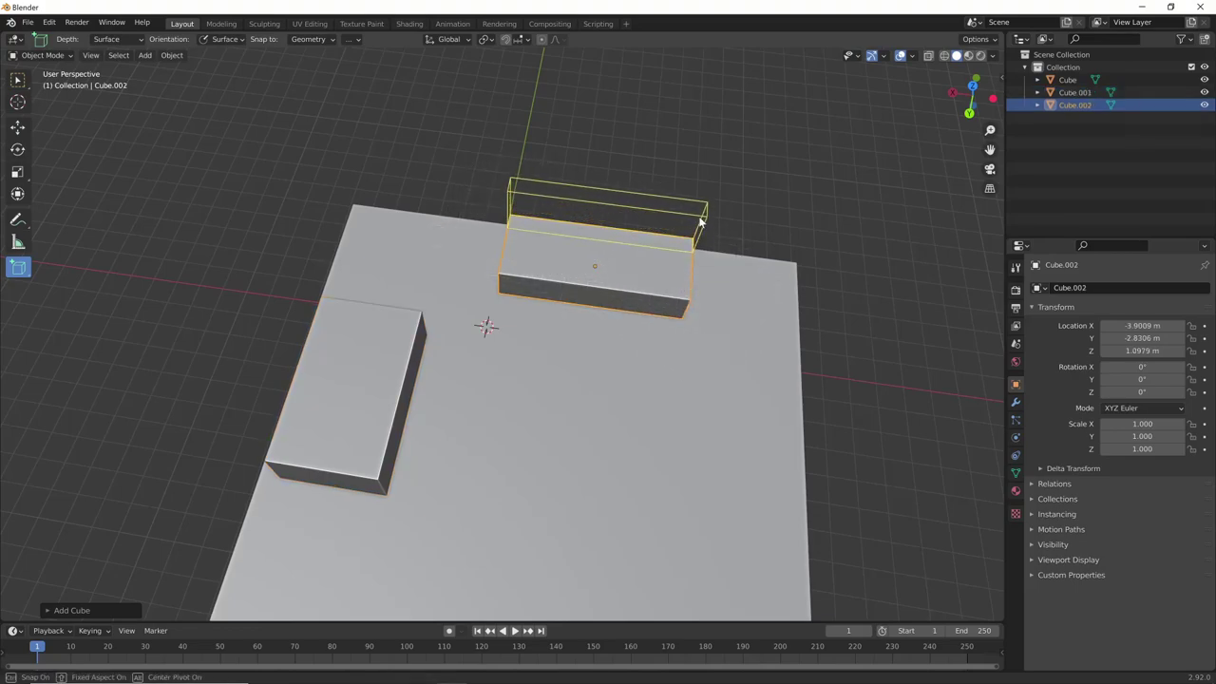
click(697, 258)
mouse_move(697, 259)
middle_down()
mouse_move(728, 242)
mouse_move(495, 190)
middle_up()
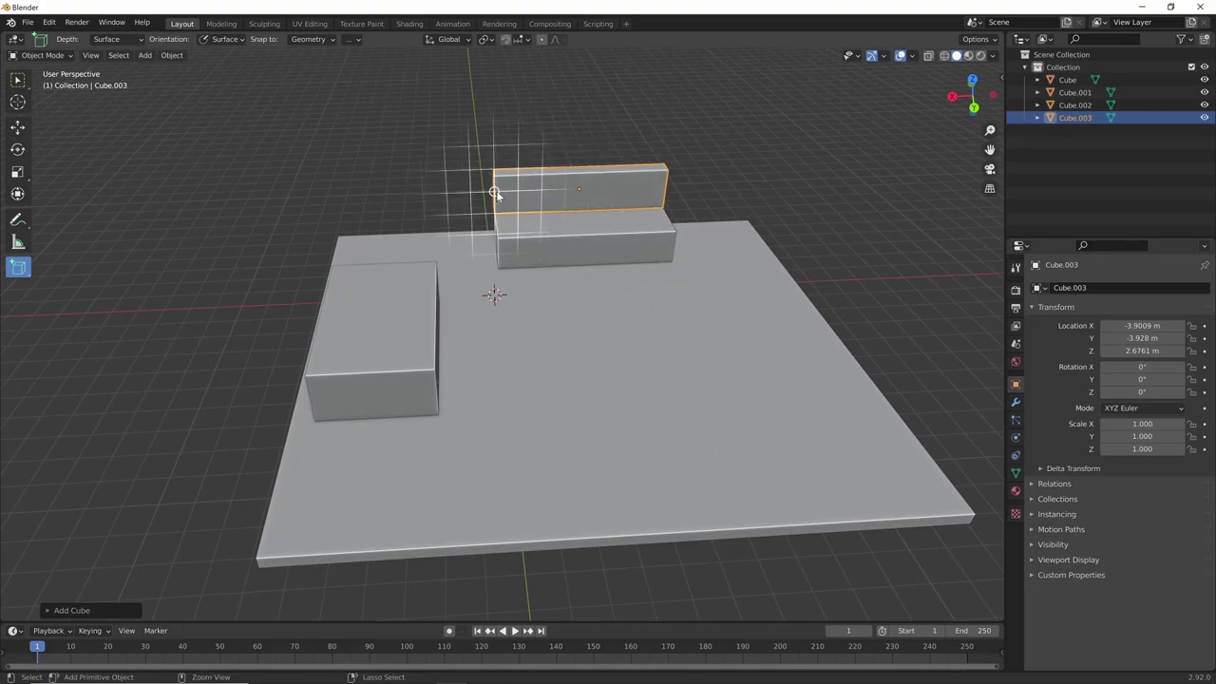
mouse_move(496, 190)
mouse_down()
mouse_move(518, 217)
mouse_move(495, 215)
mouse_move(513, 194)
mouse_move(516, 221)
mouse_up()
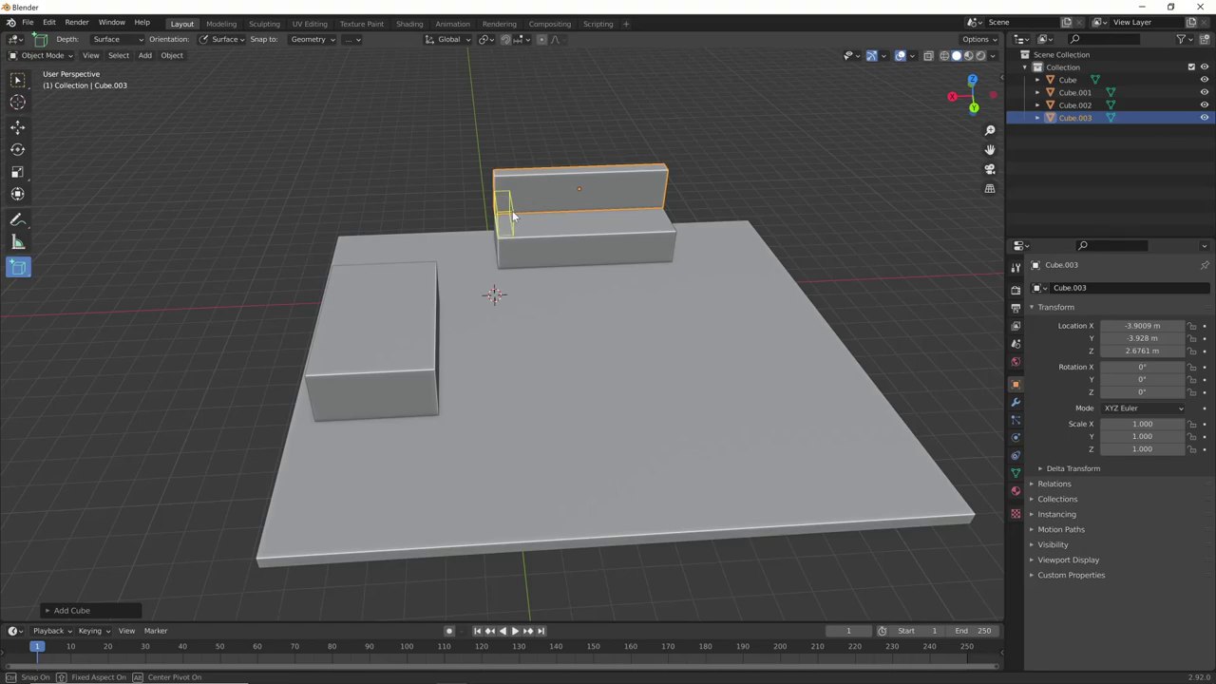
click(512, 211)
middle_drag(512, 211, 538, 244)
- Duplicate the arm block along X to the base's other end, then edit the base box
key(shift+d)
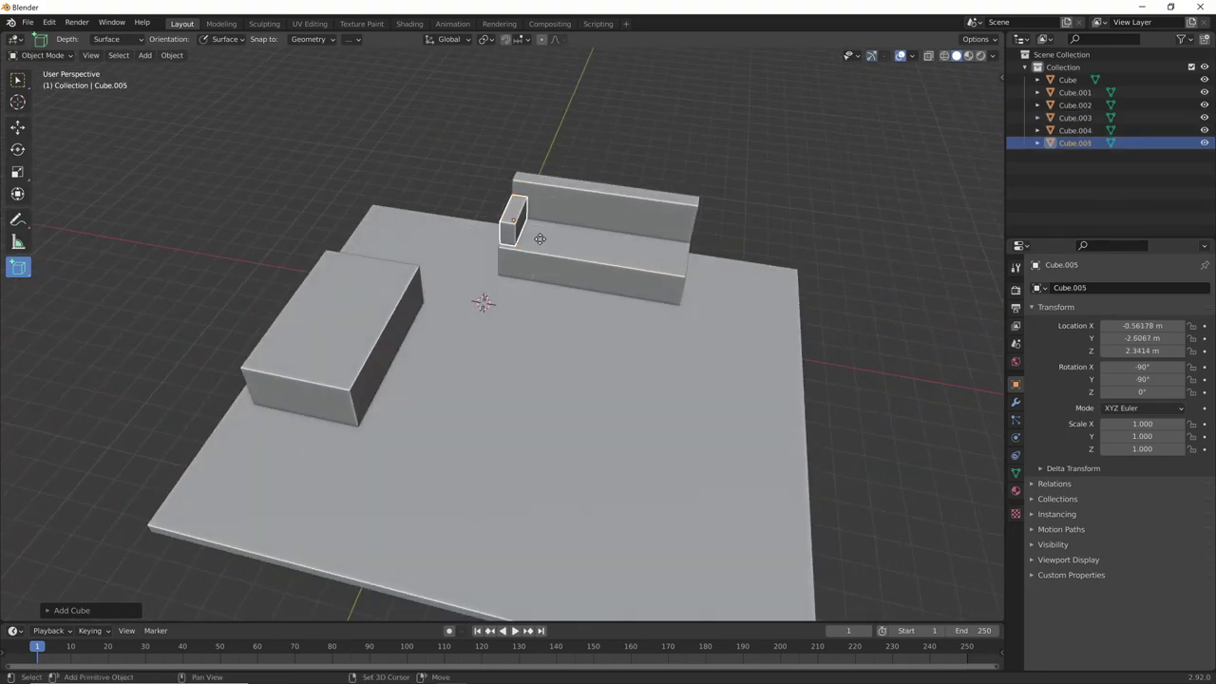
key(x)
click(704, 274)
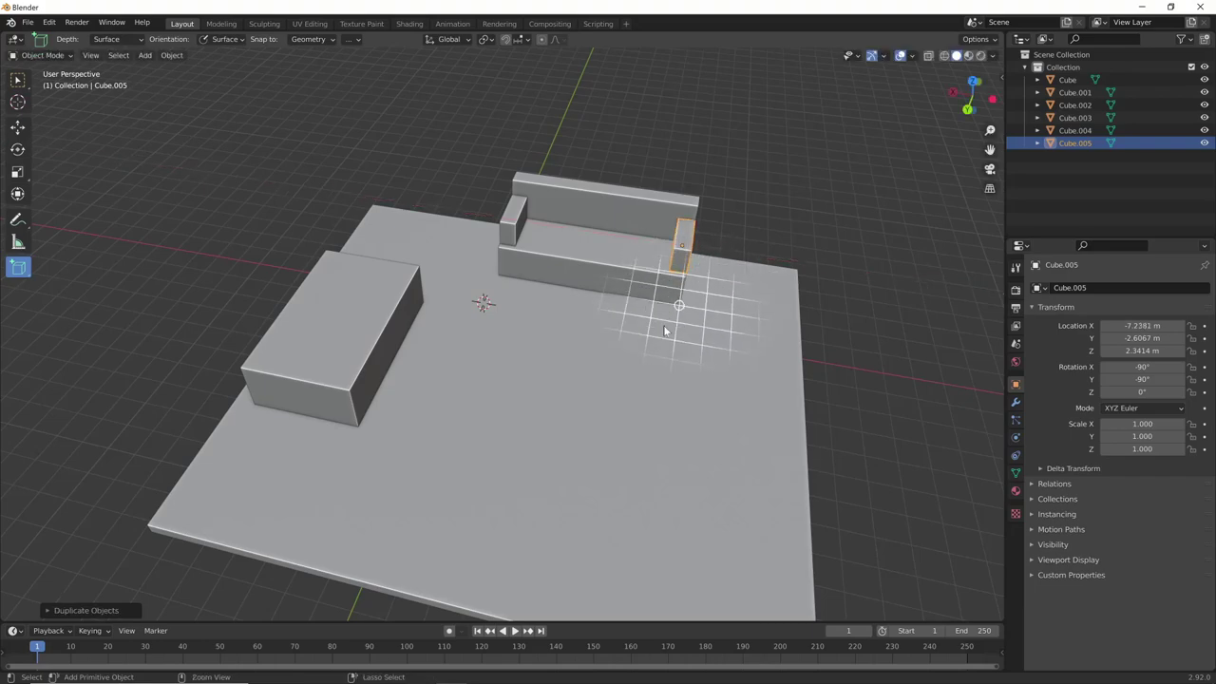
scroll(664, 325, up, 5)
mouse_move(776, 252)
shift+middle_down()
mouse_move(576, 415)
mouse_move(716, 360)
mouse_move(681, 394)
mouse_move(699, 333)
mouse_move(681, 353)
mouse_move(673, 279)
mouse_move(621, 336)
mouse_move(613, 310)
mouse_move(637, 360)
shift+middle_up()
click(668, 414)
scroll(700, 363, down, 3)
key(Tab)
- Raise the base box's bottom face along Z twice, using Local view, to thin the sofa seat
key(KP_Divide)
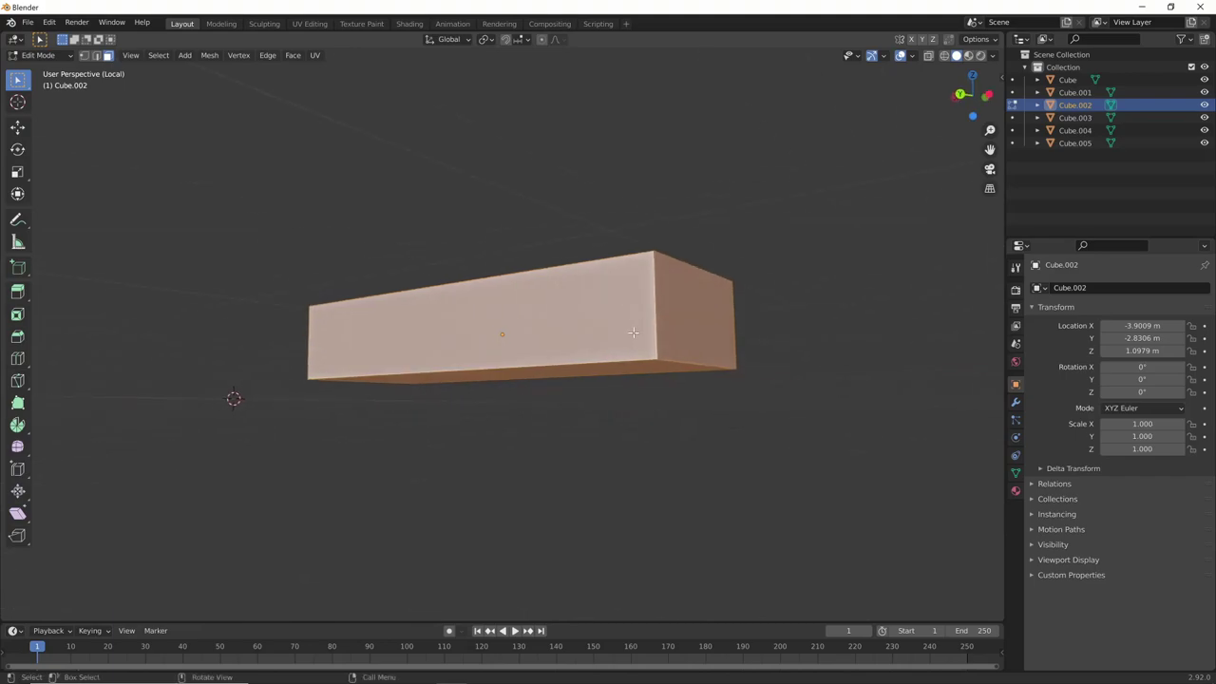
click(575, 370)
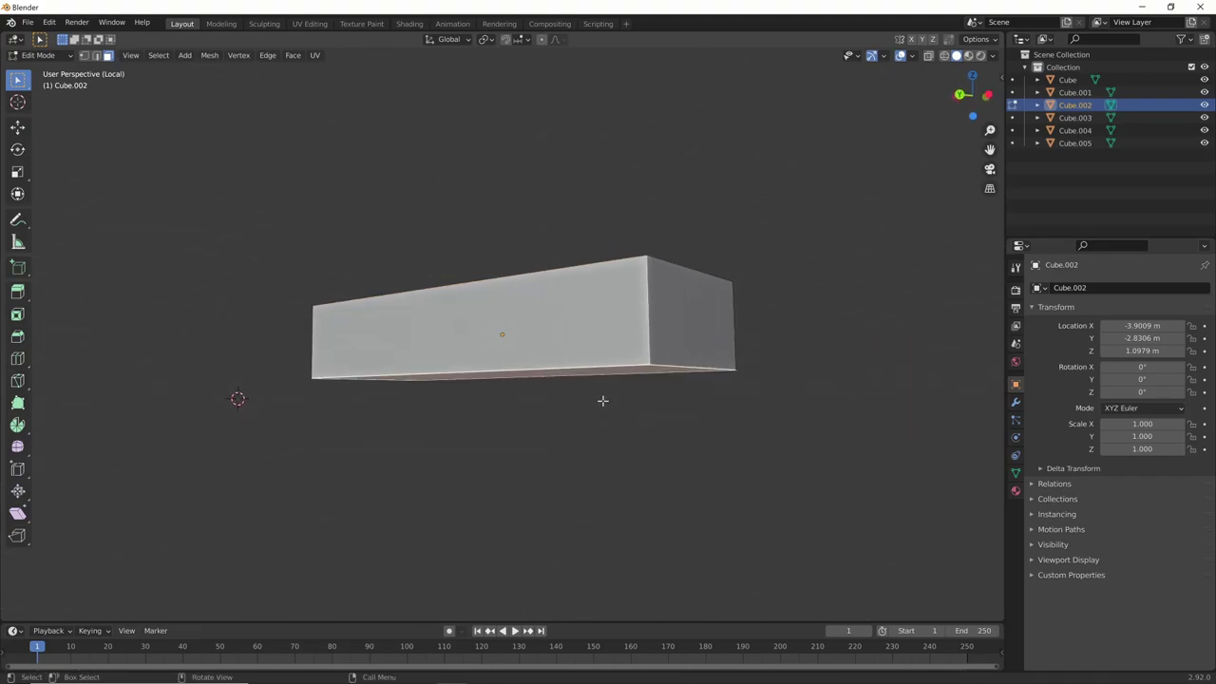
key(g)
key(z)
click(605, 366)
key(KP_Divide)
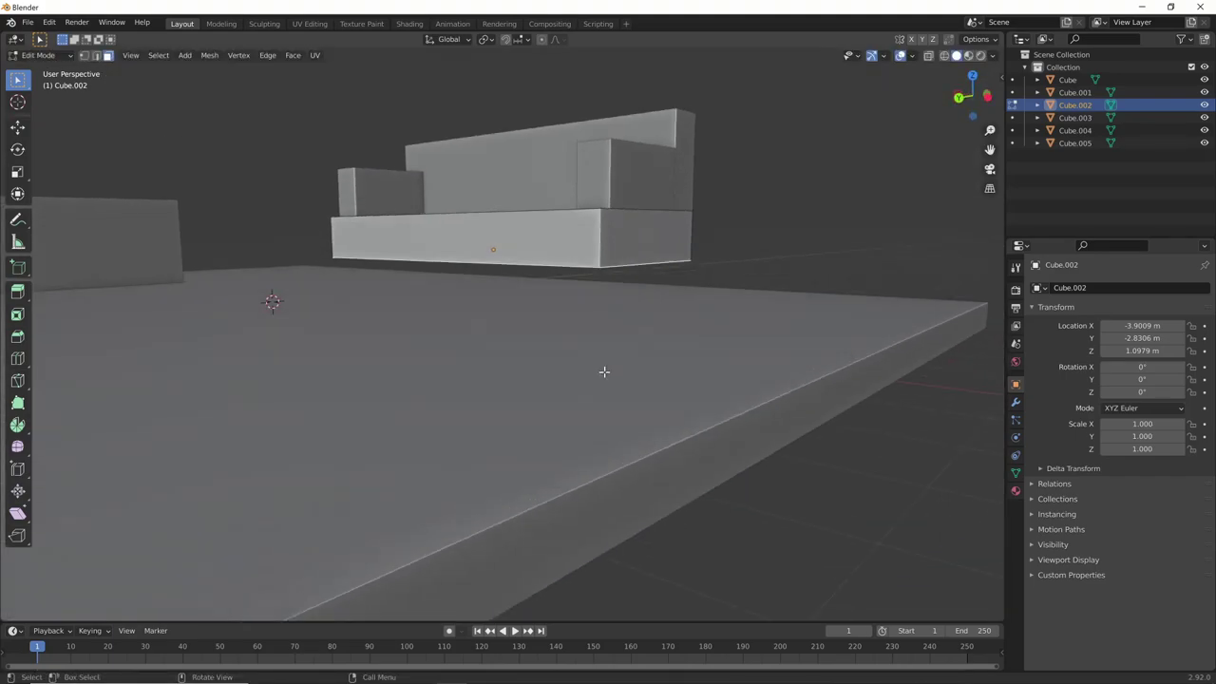
mouse_move(602, 372)
middle_down()
mouse_move(706, 342)
mouse_move(724, 372)
mouse_move(627, 365)
mouse_move(629, 325)
mouse_move(654, 336)
mouse_move(640, 361)
mouse_move(646, 333)
mouse_move(626, 323)
mouse_move(700, 314)
mouse_move(613, 312)
middle_up()
key(g)
key(z)
click(630, 304)
key(Tab)
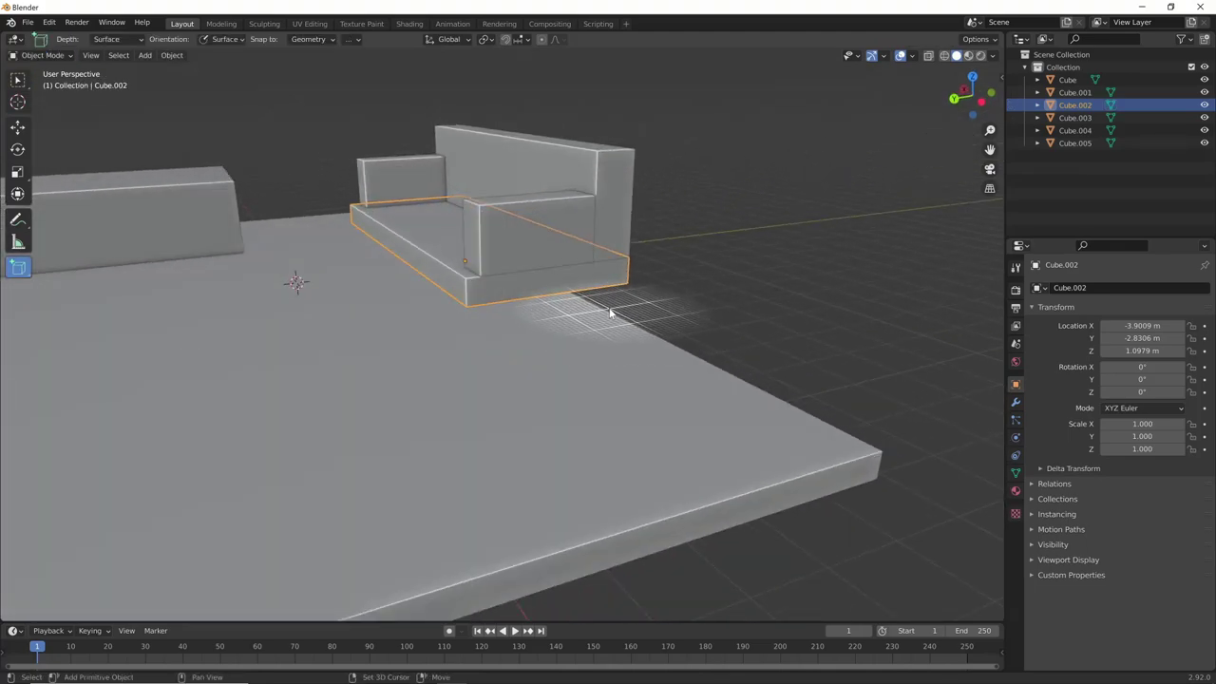
- Duplicate the sofa base, scale it larger and lower it into a wider step beneath the sofa
key(shift+d)
key(z)
click(610, 329)
key(s)
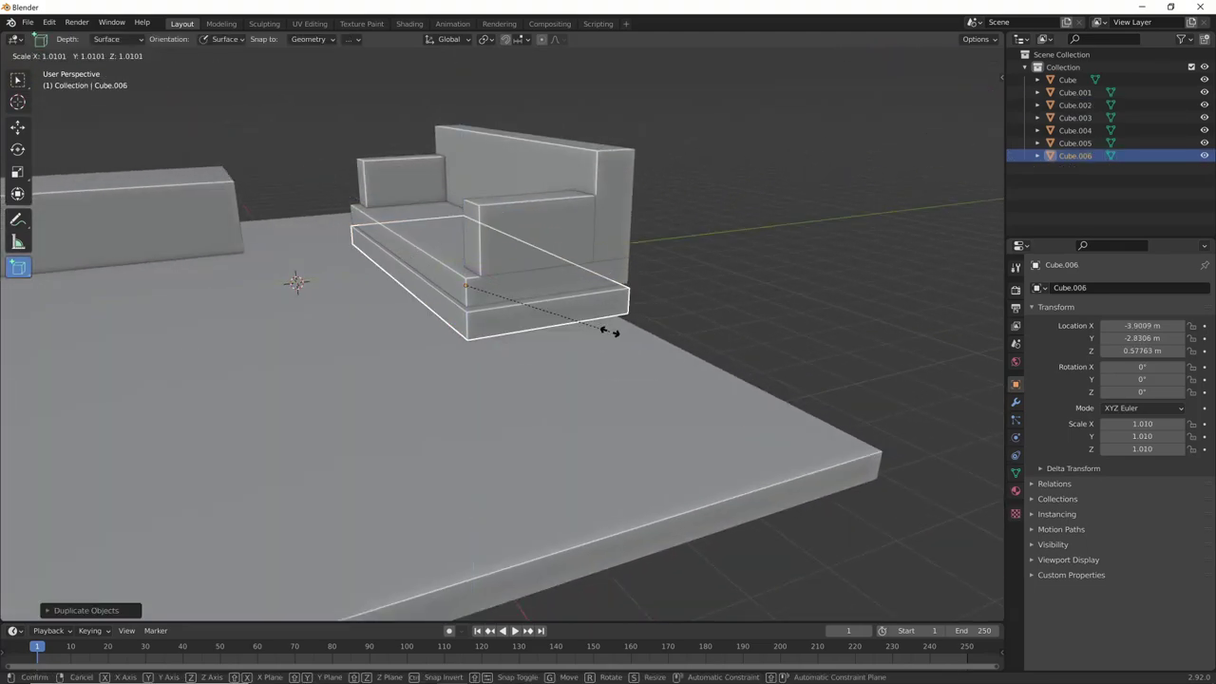
click(624, 329)
key(g)
key(z)
click(622, 329)
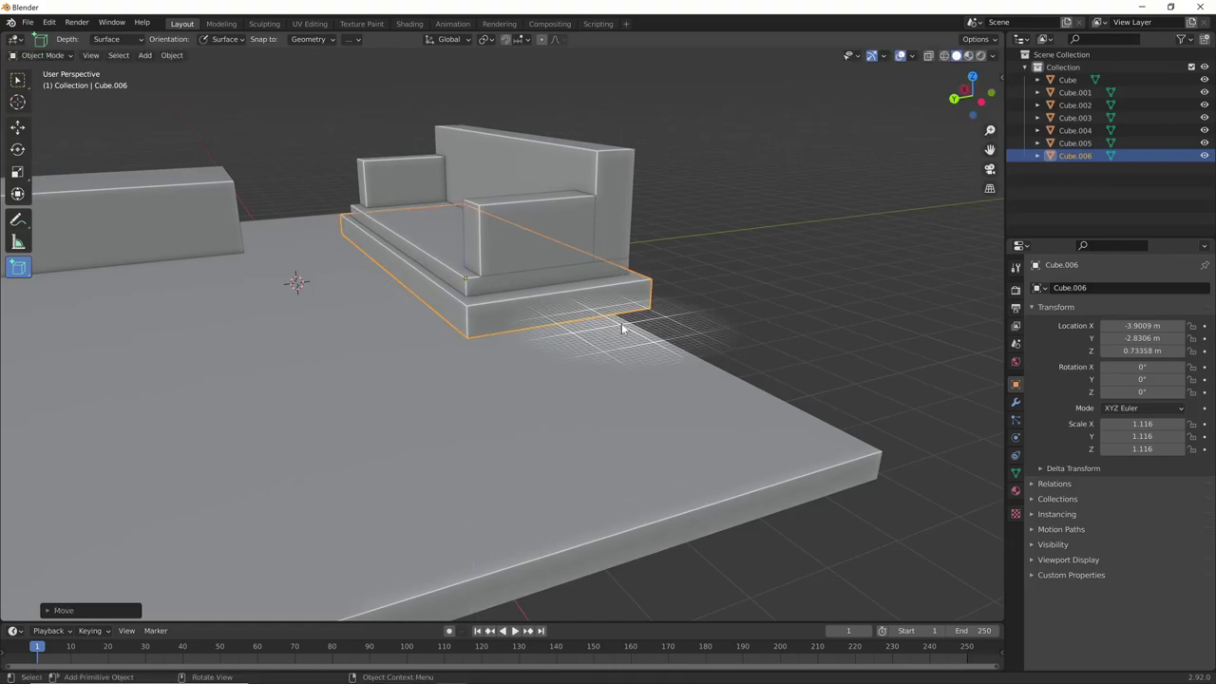
- Draw a large box on the slab's far side
middle_drag(622, 329, 708, 349)
scroll(583, 418, down, 2)
mouse_move(583, 418)
middle_down()
mouse_move(710, 395)
mouse_move(734, 369)
mouse_move(713, 356)
middle_up()
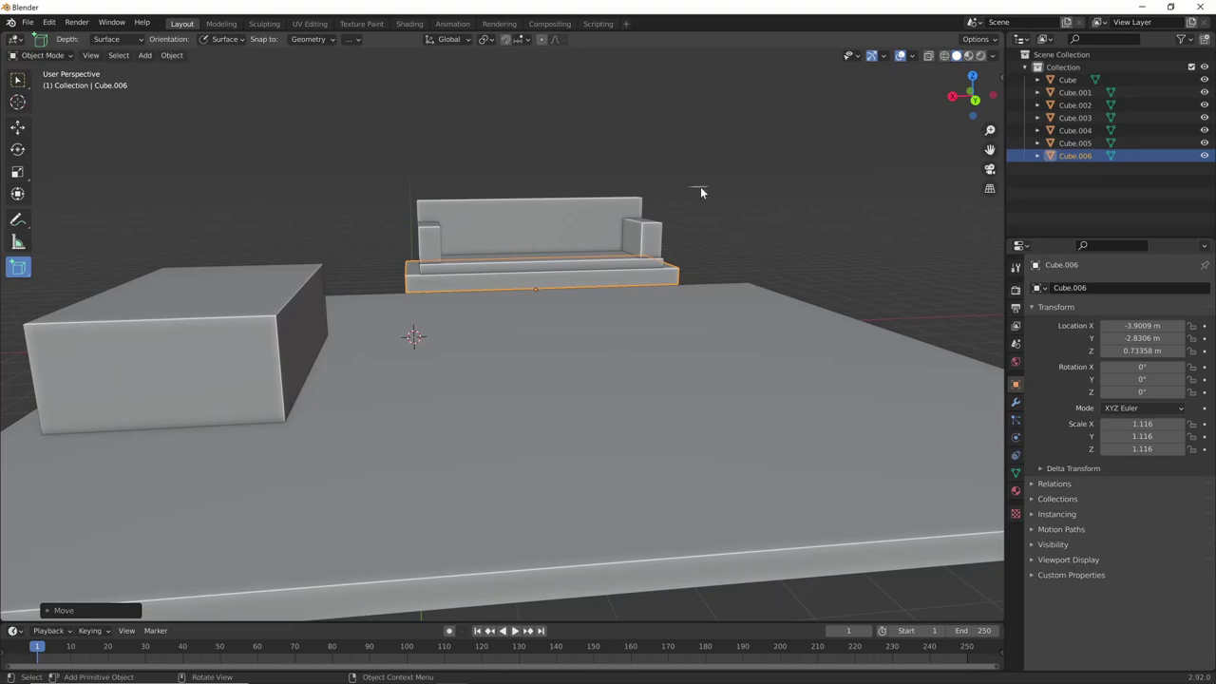
mouse_move(700, 188)
middle_down()
mouse_move(765, 307)
mouse_move(842, 348)
mouse_move(643, 299)
middle_up()
drag(634, 220, 740, 269)
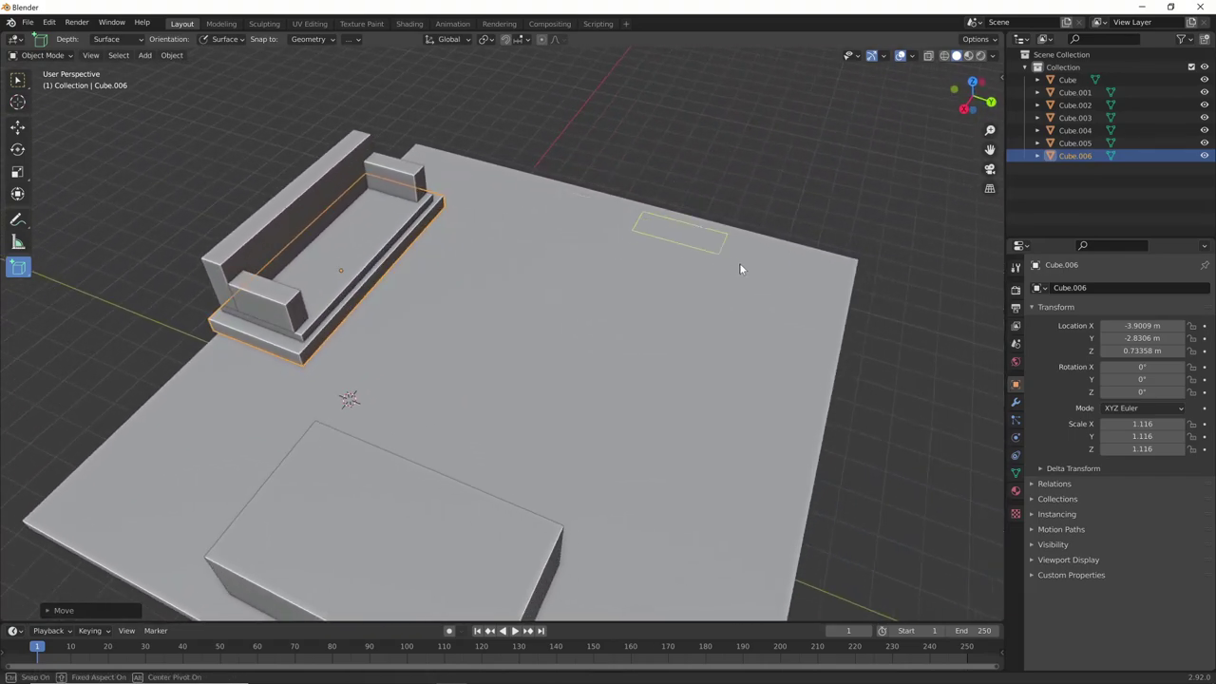
drag(812, 318, 812, 318)
click(855, 218)
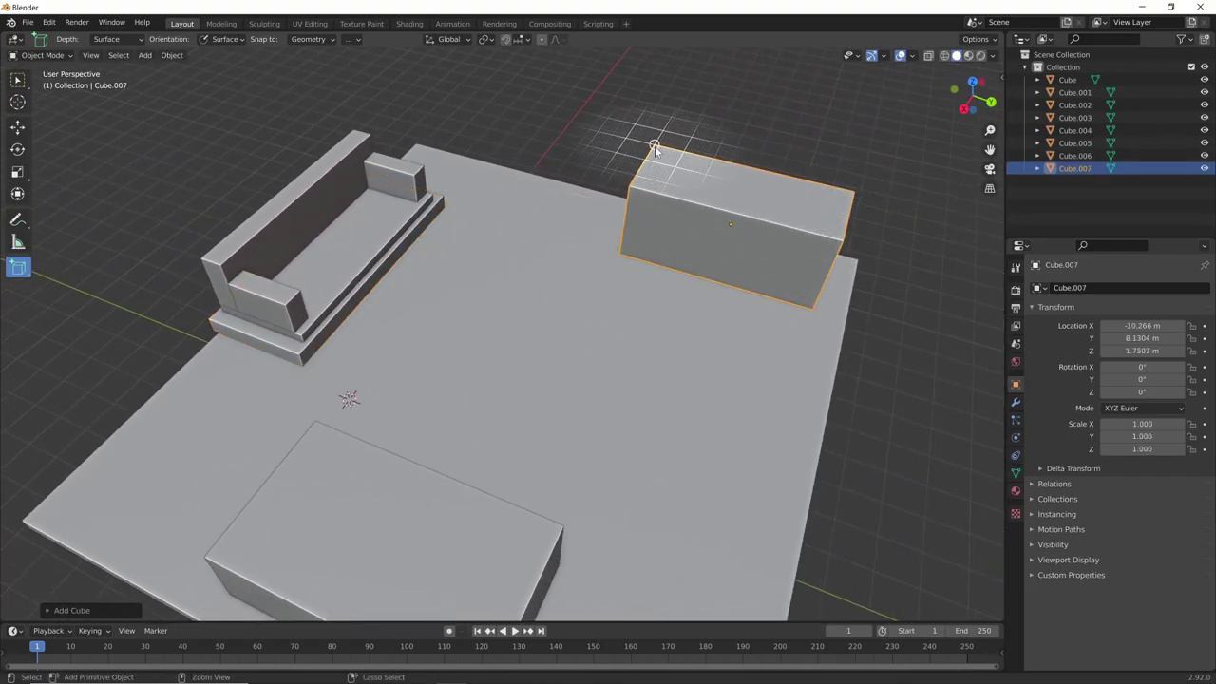
- Add two thin posts at opposite ends of the large box
middle_drag(734, 175, 761, 209)
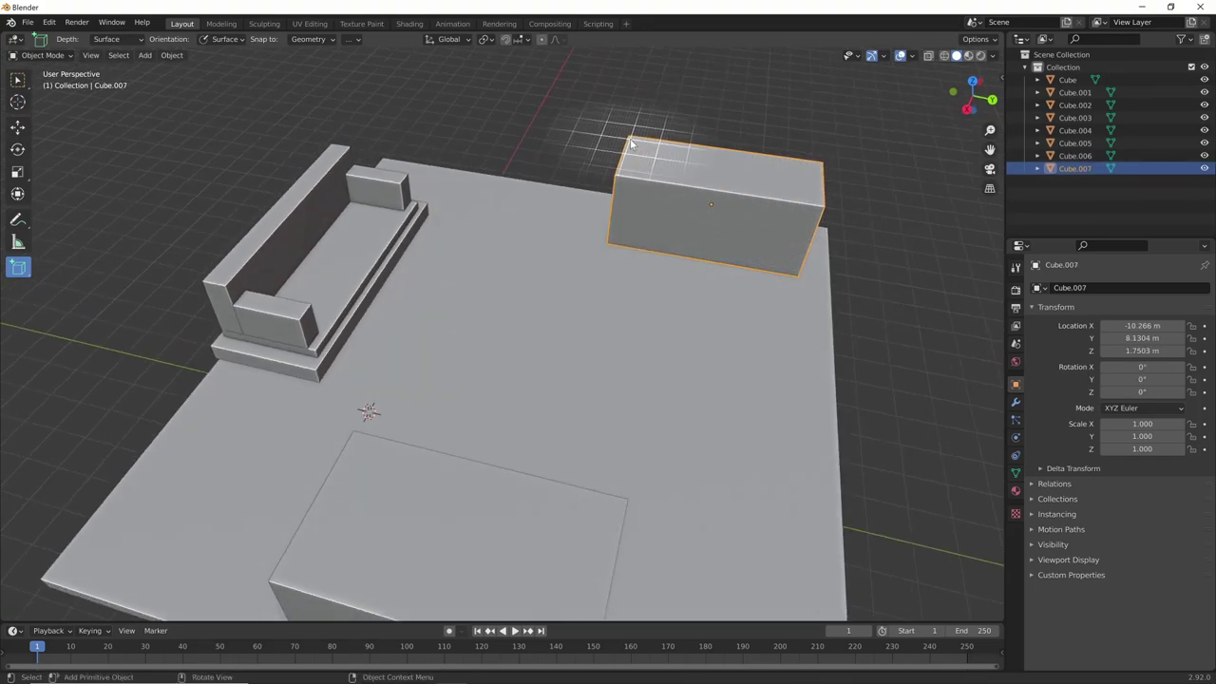
drag(630, 142, 729, 183)
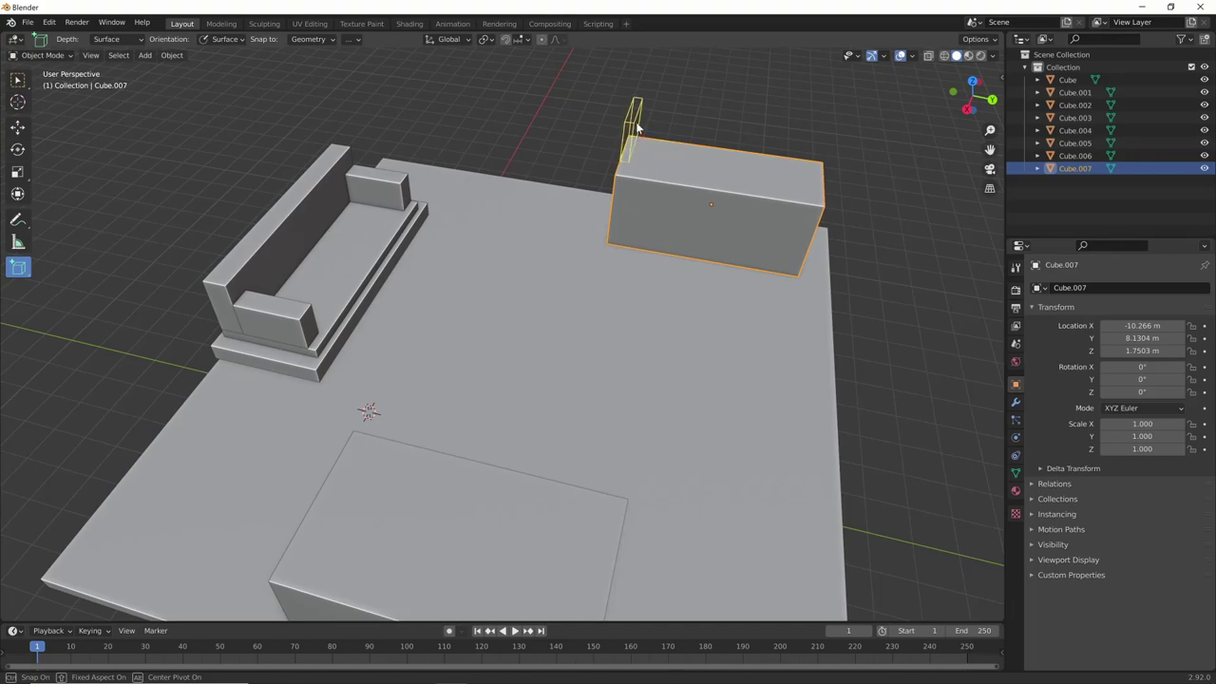
click(636, 129)
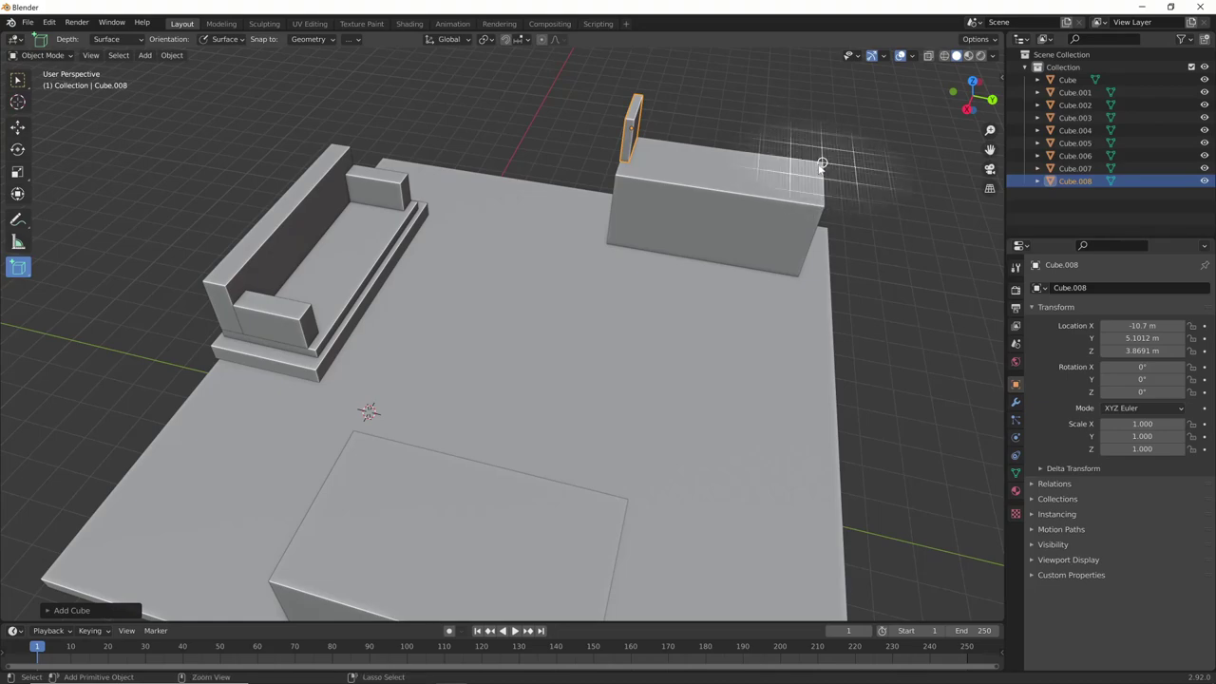
drag(821, 164, 807, 176)
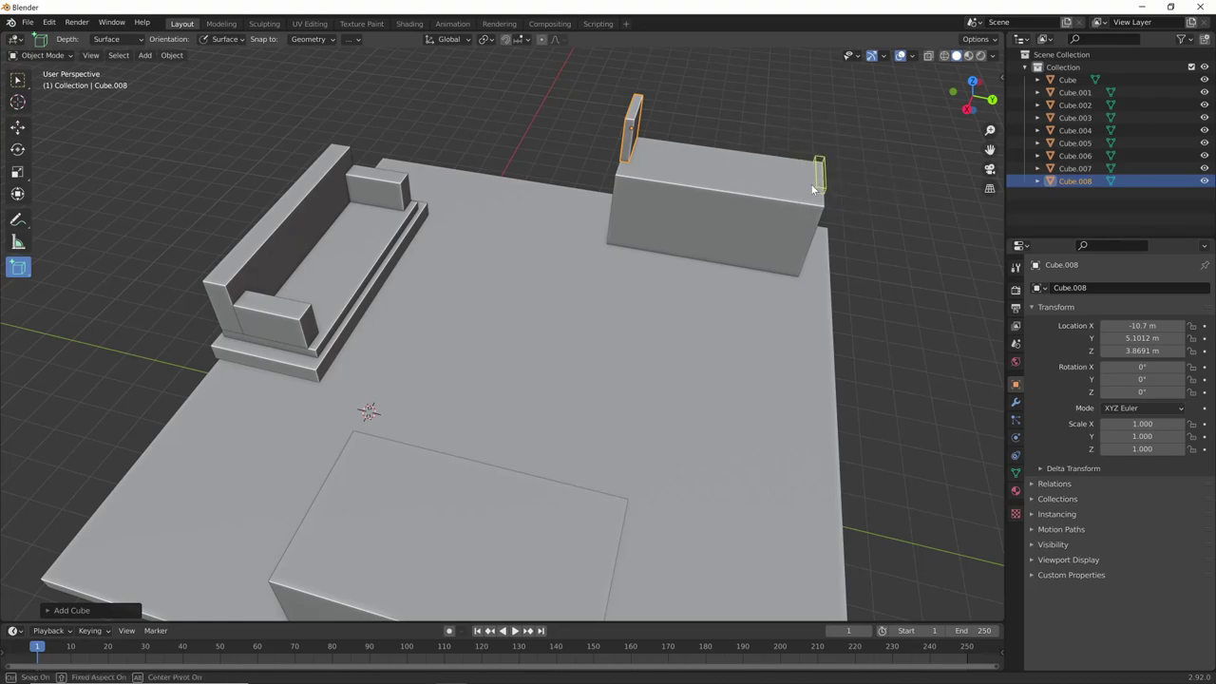
click(630, 121)
mouse_move(630, 121)
middle_down()
mouse_move(649, 326)
mouse_move(551, 302)
middle_up()
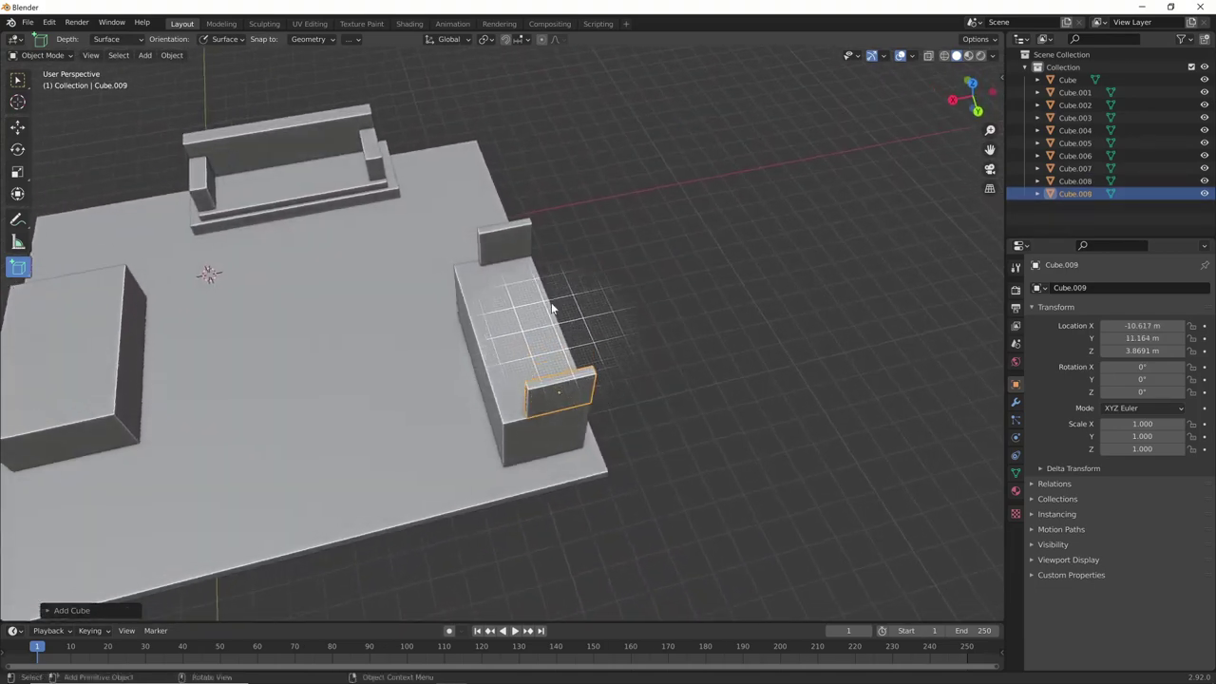
- Draw a top box spanning across and above the two posts
click(528, 220)
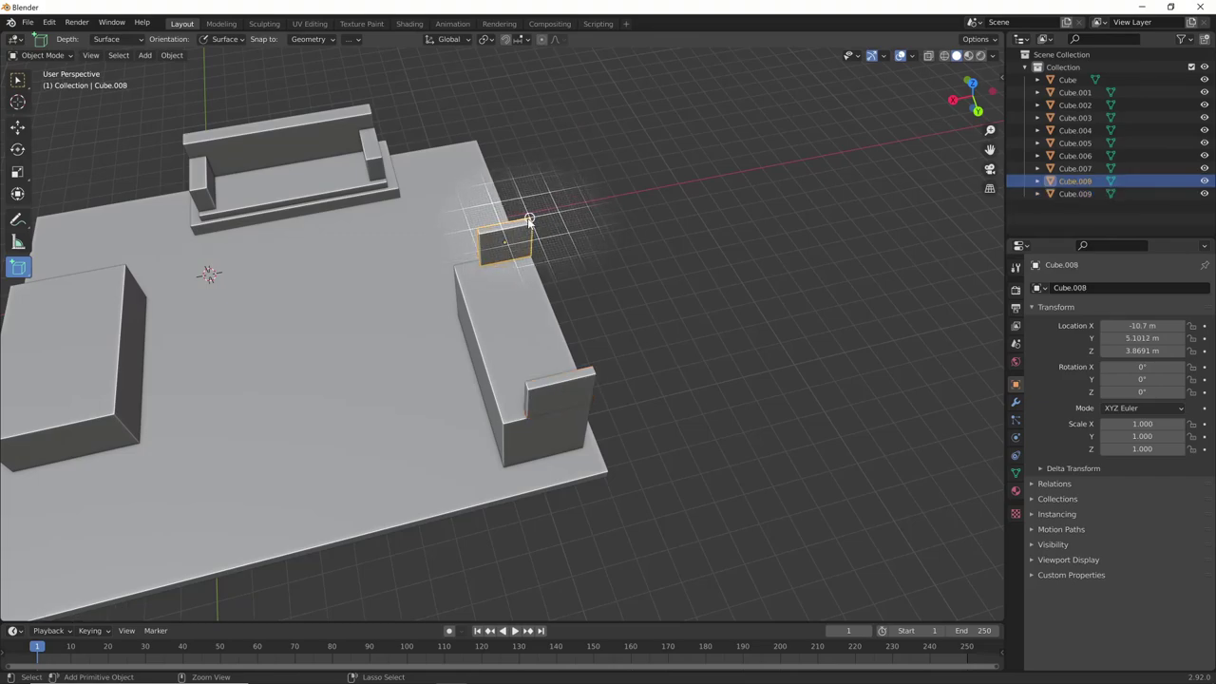
drag(528, 221, 491, 334)
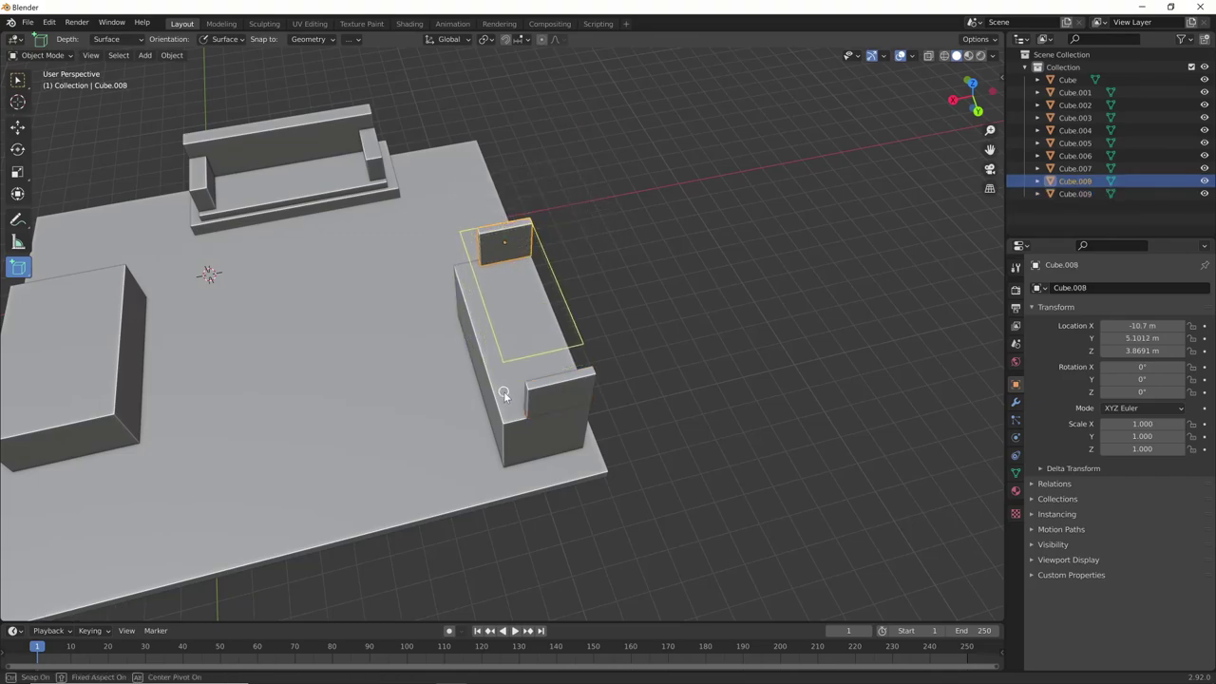
drag(491, 387, 502, 426)
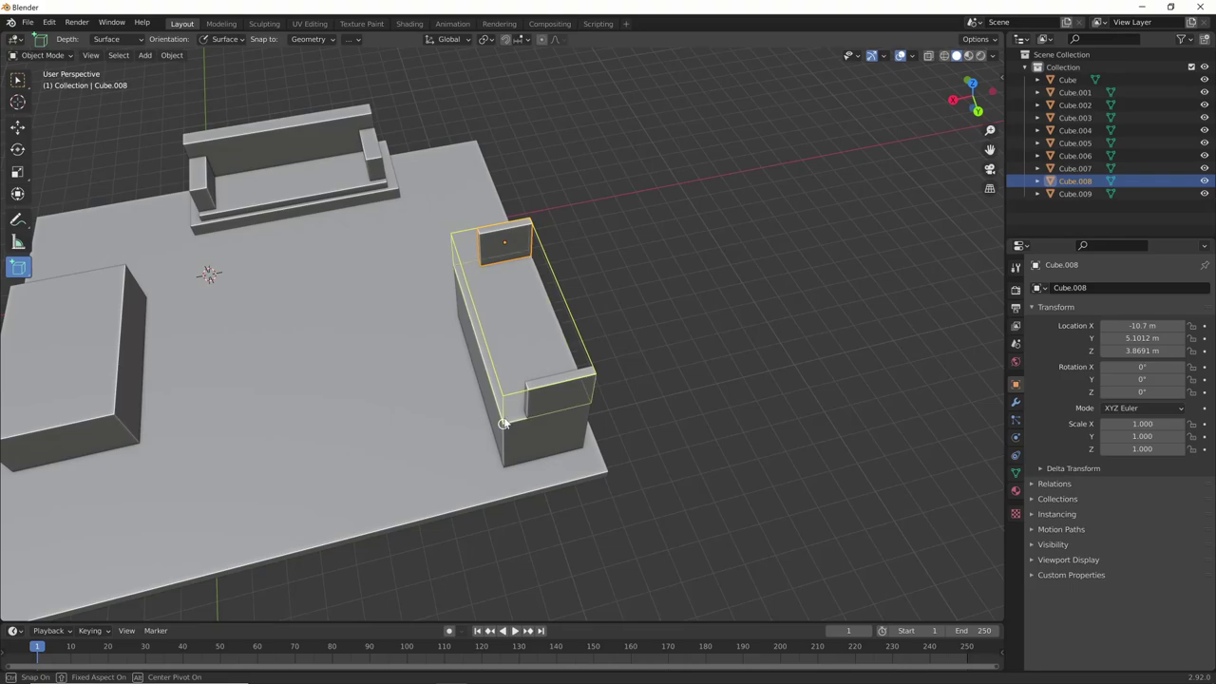
click(510, 361)
mouse_move(514, 370)
middle_down()
mouse_move(616, 316)
mouse_move(611, 305)
mouse_move(551, 317)
mouse_move(608, 333)
mouse_move(572, 340)
middle_up()
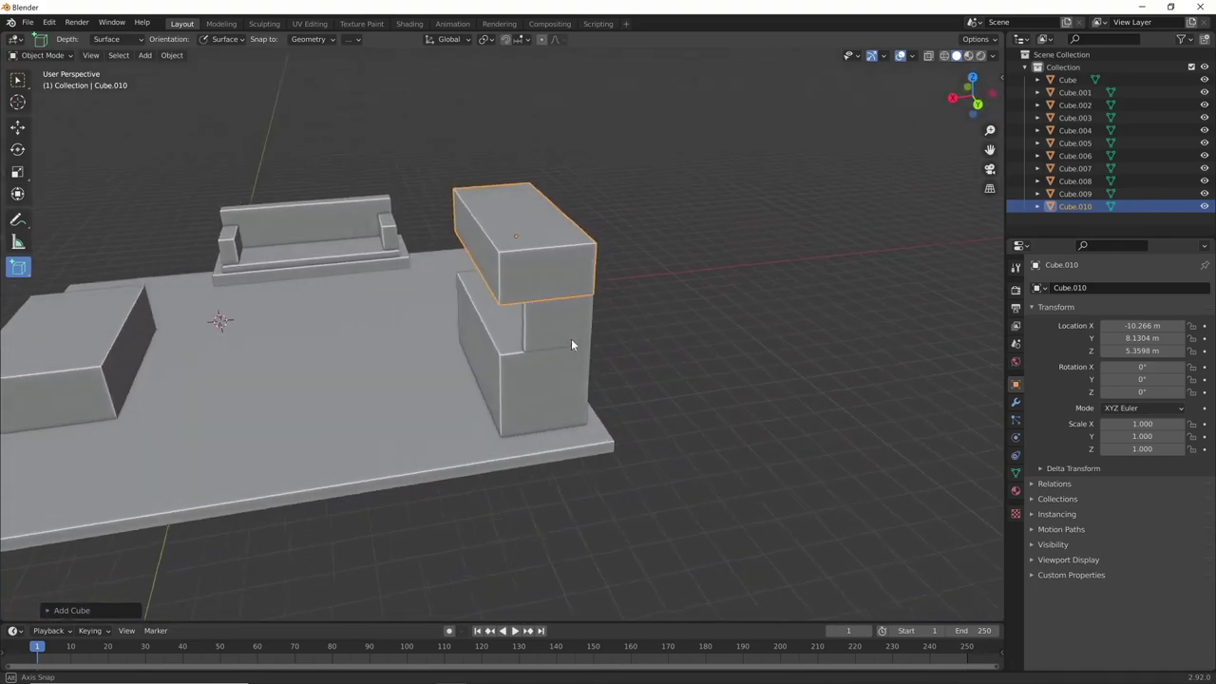
- Extrude the top box's upper face to make the gateway's top block taller
key(Tab)
click(537, 229)
key(e)
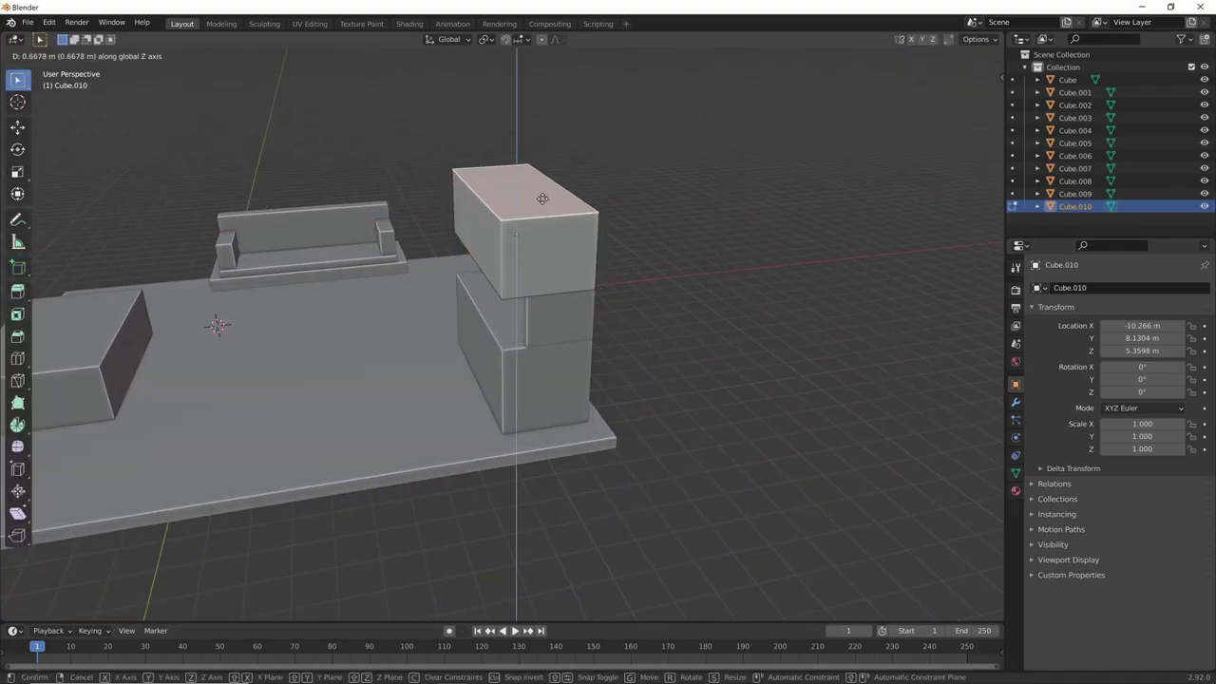
click(561, 251)
key(Tab)
mouse_move(561, 250)
middle_down()
mouse_move(719, 297)
mouse_move(708, 306)
mouse_move(795, 276)
mouse_move(738, 358)
mouse_move(732, 320)
mouse_move(839, 346)
mouse_move(795, 339)
mouse_move(809, 361)
mouse_move(645, 432)
mouse_move(767, 414)
mouse_move(795, 389)
mouse_move(760, 396)
mouse_move(863, 402)
middle_up()
mouse_move(439, 349)
middle_down()
mouse_move(711, 355)
mouse_move(739, 333)
mouse_move(544, 330)
middle_up()
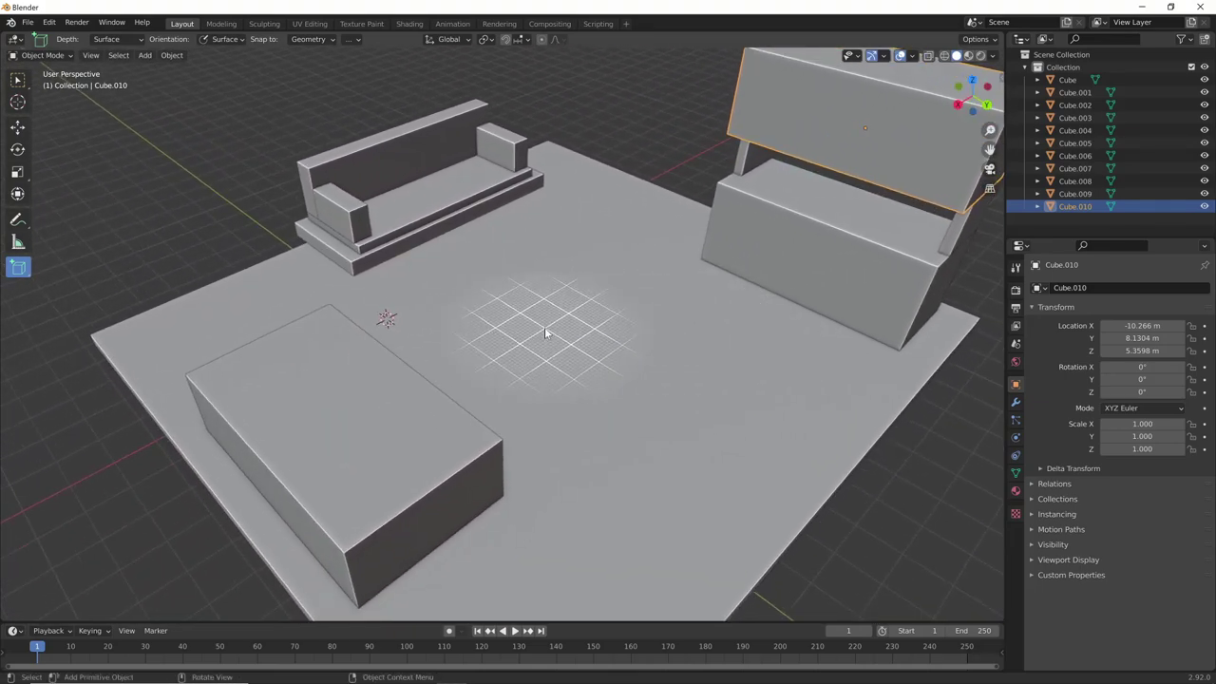
click(20, 273)
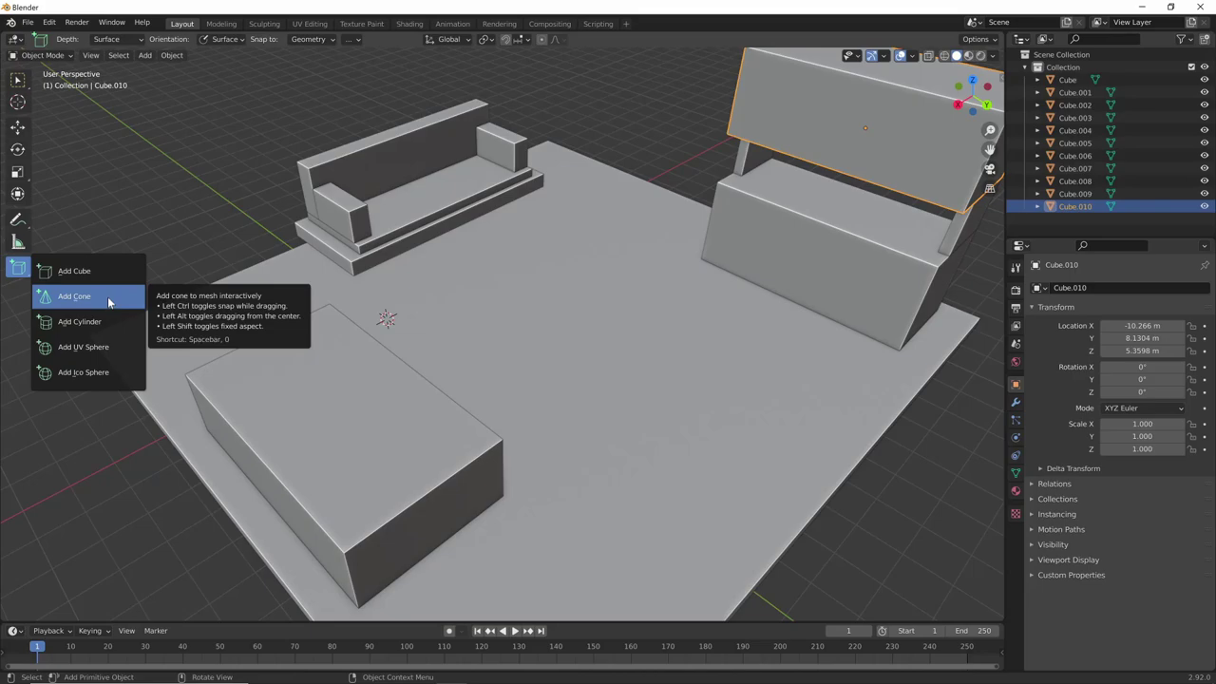
- Switch to the Add Cone tool and draw two cones beside the gateway on the slab
click(108, 298)
middle_drag(507, 303, 538, 306)
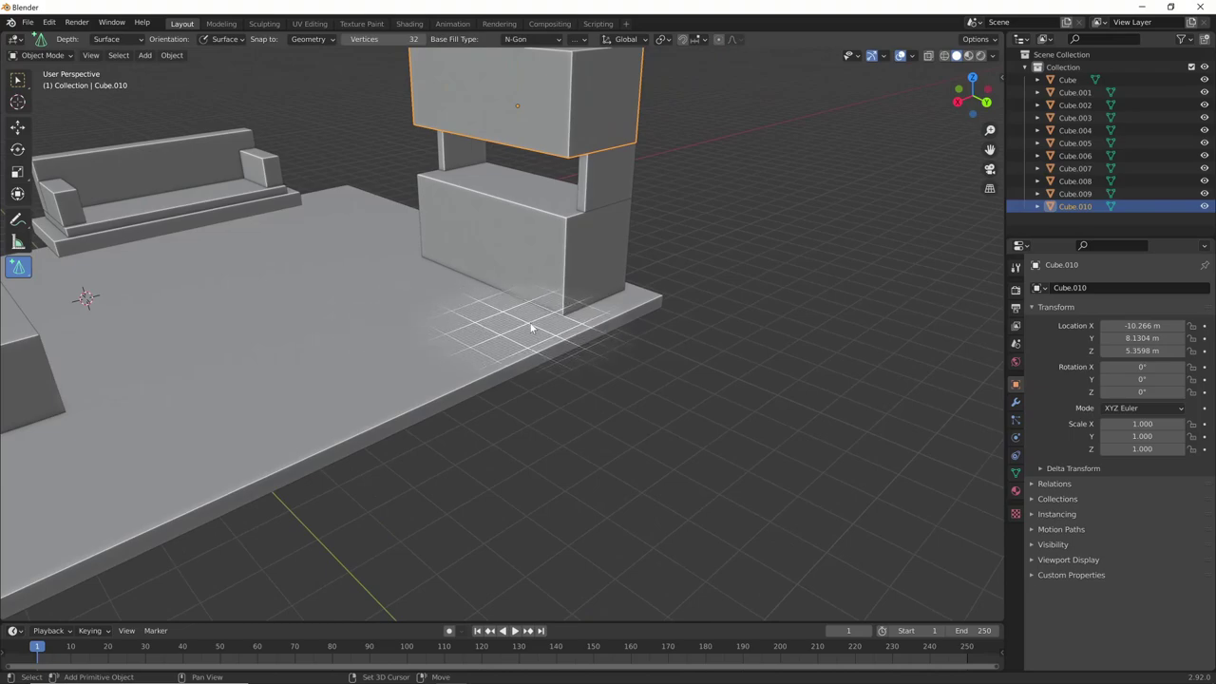
shift+middle_drag(516, 326, 481, 387)
drag(601, 350, 570, 361)
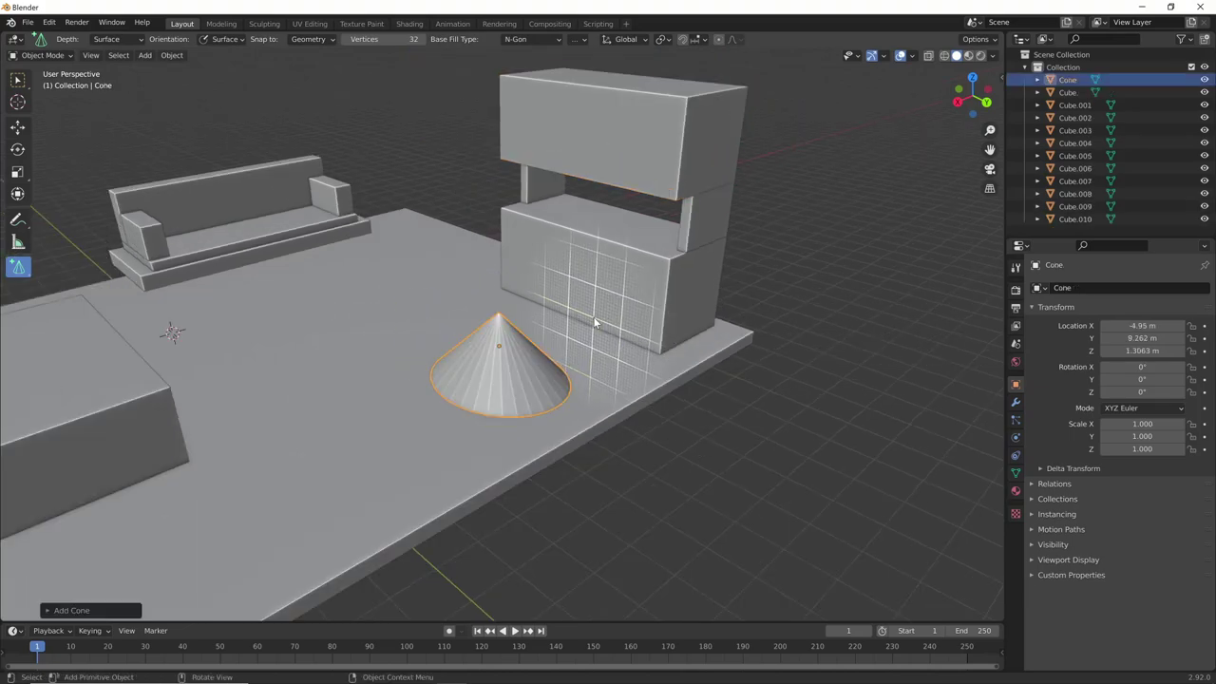
mouse_move(570, 361)
middle_down()
mouse_move(721, 353)
mouse_move(583, 383)
mouse_move(494, 370)
middle_up()
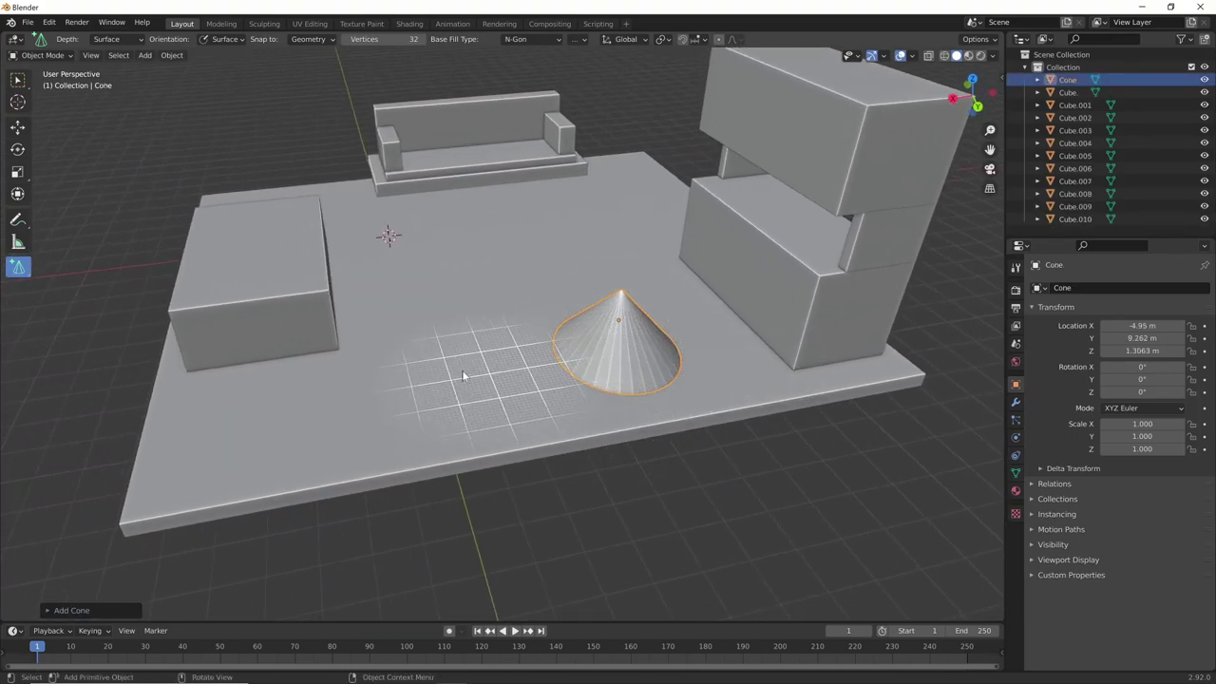
drag(385, 359, 450, 442)
click(460, 382)
mouse_move(460, 383)
middle_down()
mouse_move(619, 397)
mouse_move(513, 403)
mouse_move(504, 424)
mouse_move(527, 417)
mouse_move(508, 425)
mouse_move(456, 380)
middle_up()
- Draw a cone near the sofa and a tall cone, setting its Vertices to 4 for a pyramid
drag(402, 281, 502, 334)
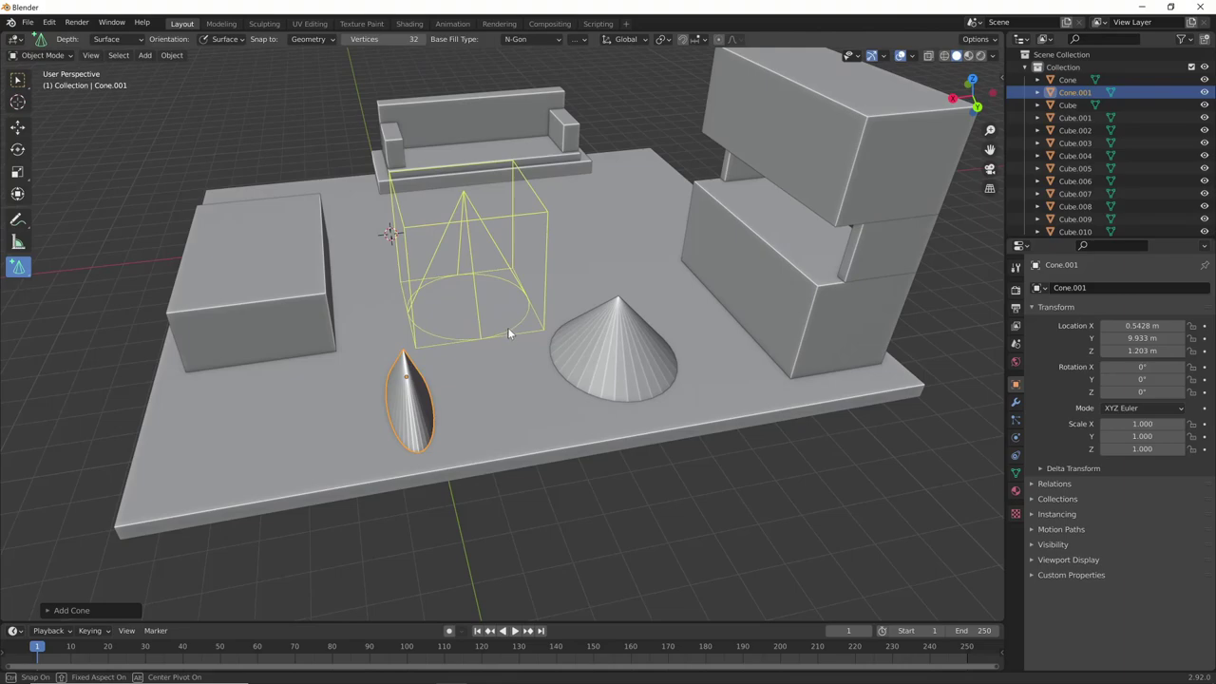
click(517, 164)
mouse_move(518, 163)
middle_down()
mouse_move(629, 321)
mouse_move(580, 308)
middle_up()
mouse_move(747, 402)
middle_down()
mouse_move(783, 387)
mouse_move(116, 601)
middle_up()
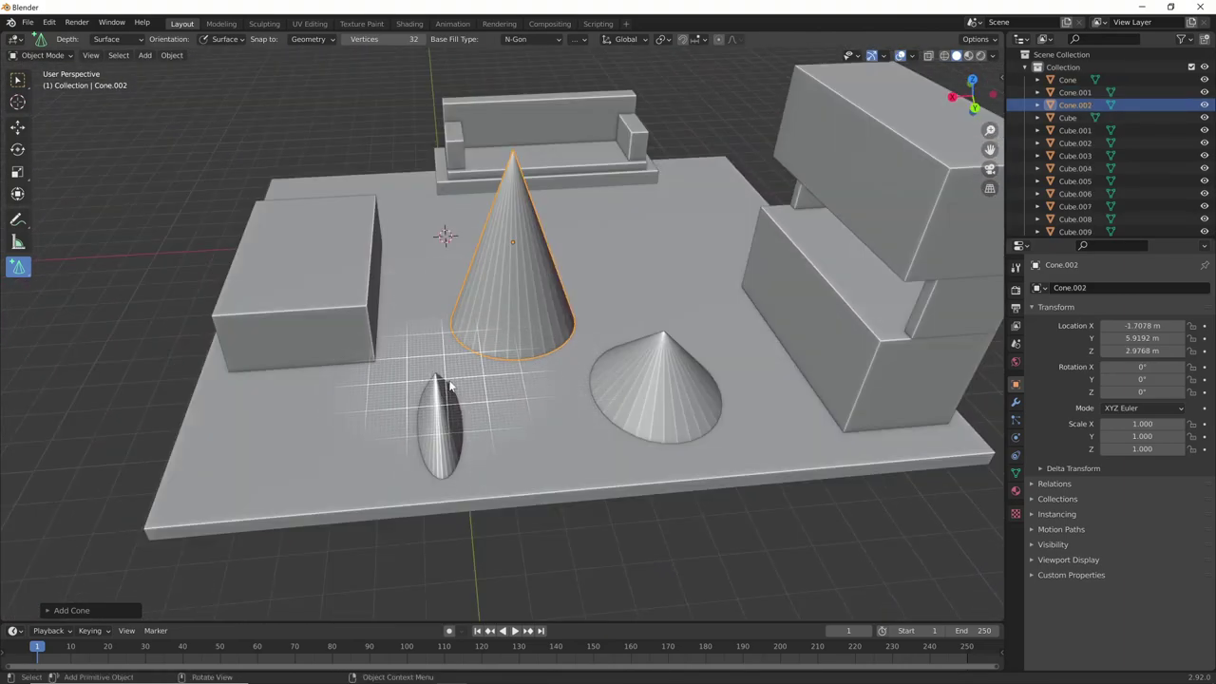
click(47, 611)
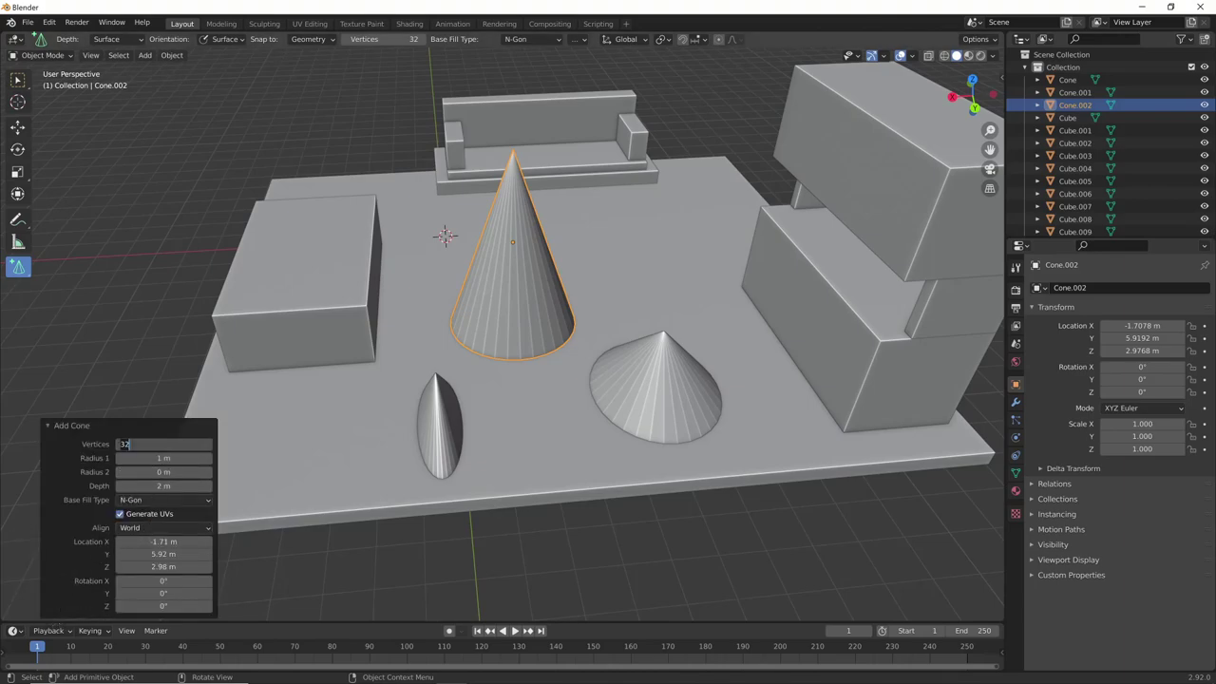
key(Return)
- Place small pyramids on the box top, the box's side face and the big pyramid's face
middle_drag(836, 361, 639, 359)
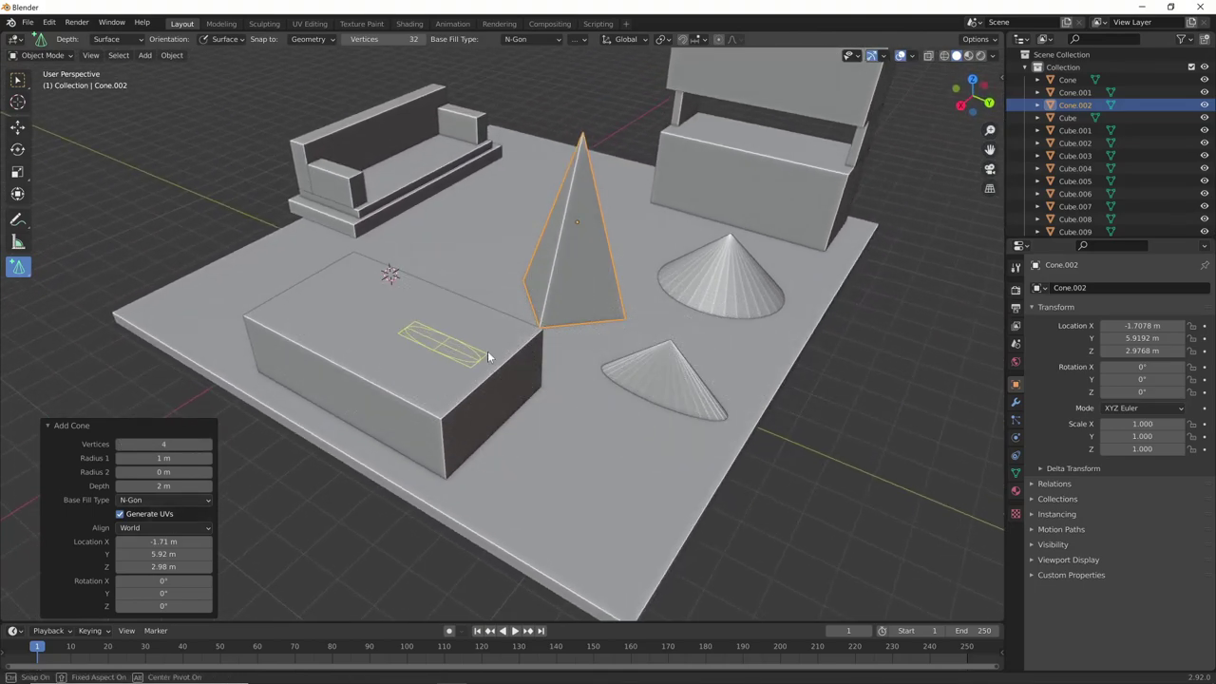
click(505, 287)
mouse_move(505, 288)
middle_down()
mouse_move(509, 406)
mouse_move(561, 439)
mouse_move(610, 395)
mouse_move(542, 312)
mouse_move(622, 356)
mouse_move(570, 266)
middle_up()
click(527, 439)
click(529, 308)
click(568, 259)
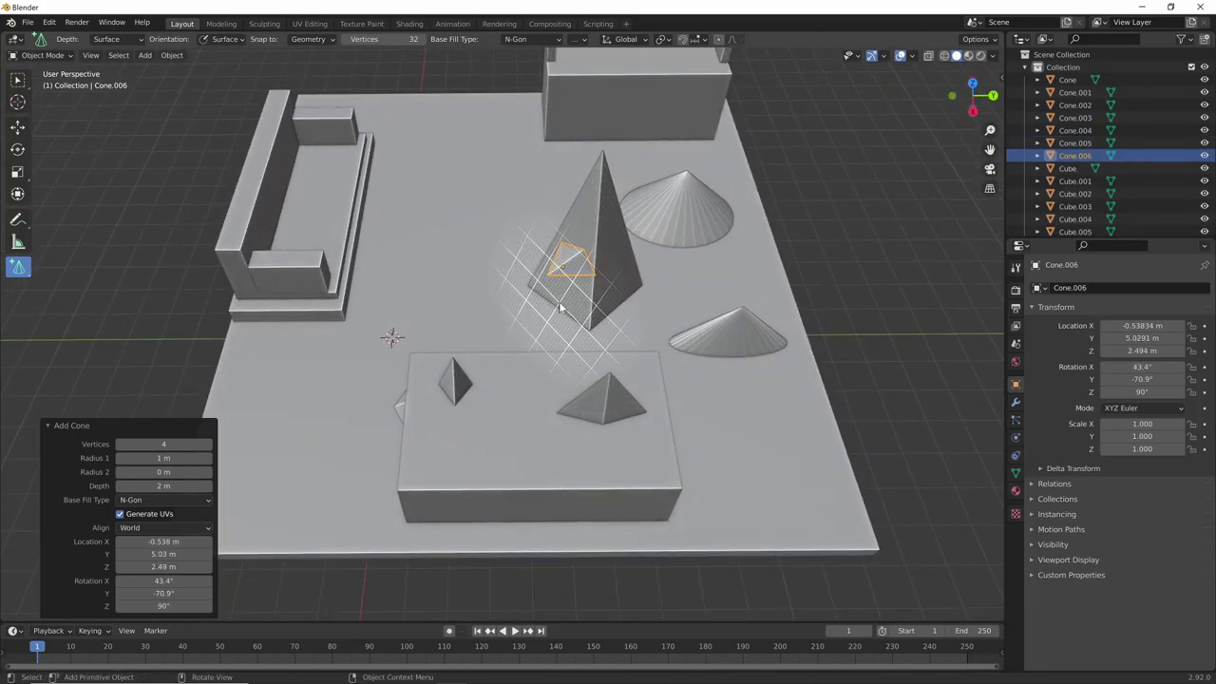
- Draw two more pyramids jutting from the big pyramid's faces
drag(610, 222, 647, 259)
click(715, 284)
mouse_move(715, 284)
middle_down()
mouse_move(567, 269)
mouse_move(579, 259)
mouse_move(511, 264)
middle_up()
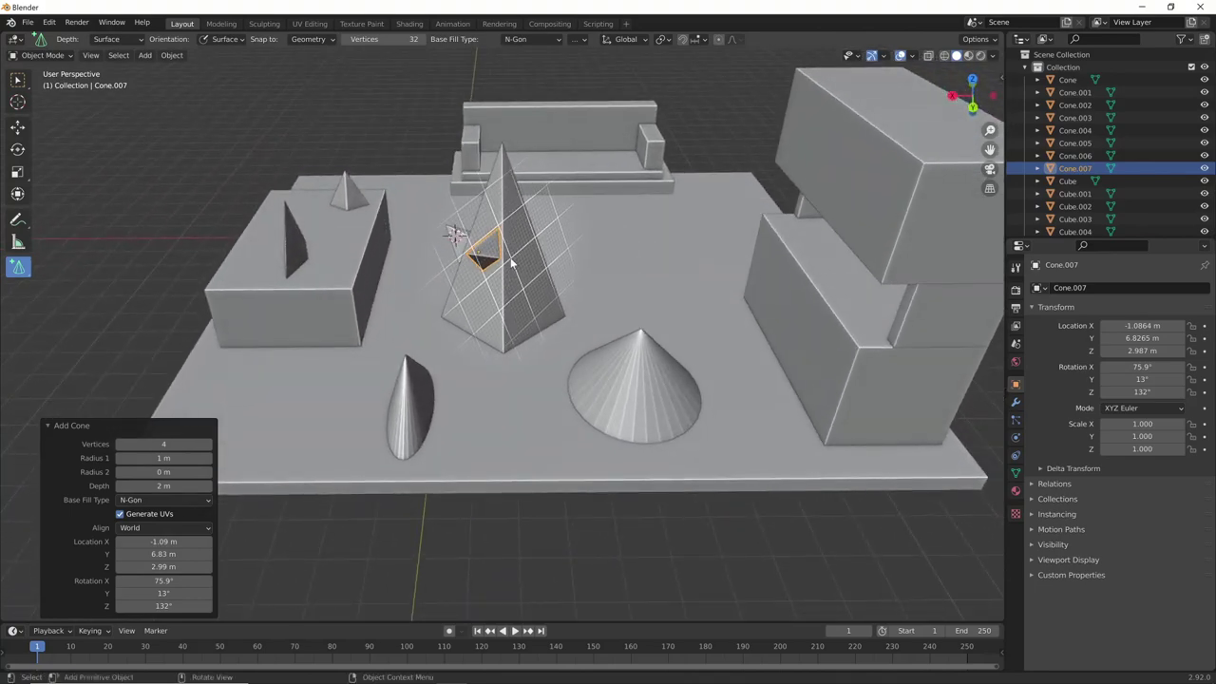
drag(512, 249, 558, 310)
click(615, 311)
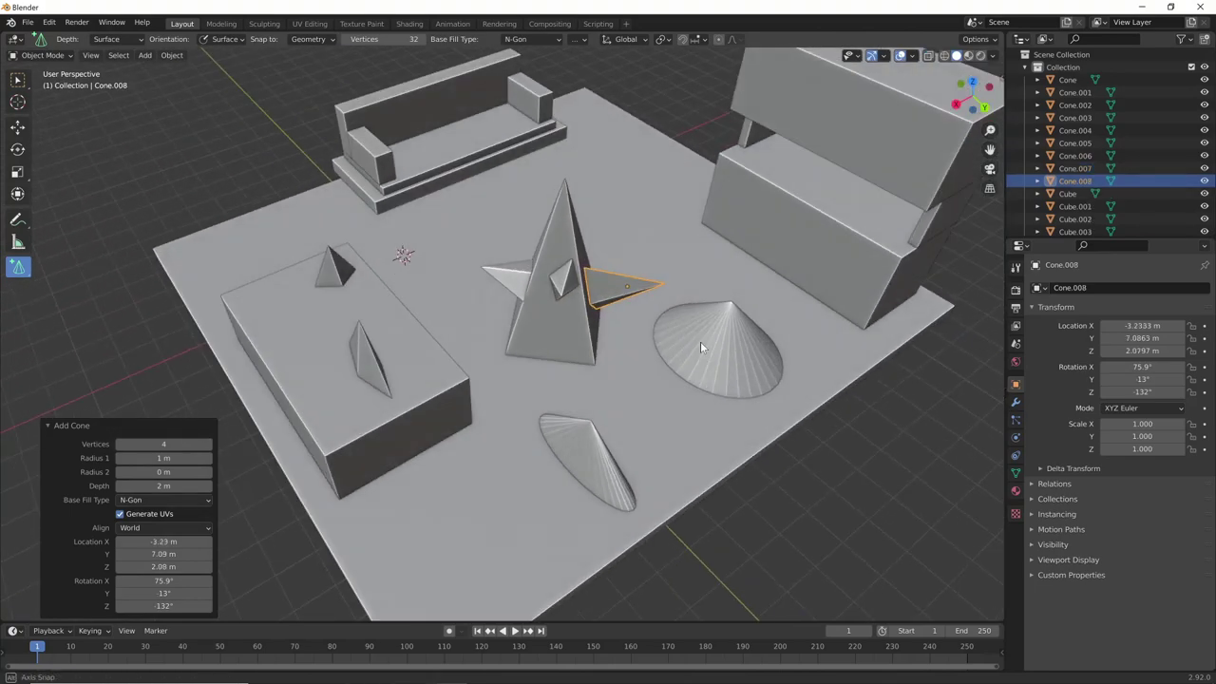
- Select the small pyramid set into the big pyramid, then add a cone sticking out of the box side
mouse_move(615, 312)
middle_down()
mouse_move(662, 357)
mouse_move(566, 373)
middle_up()
scroll(625, 358, up, 3)
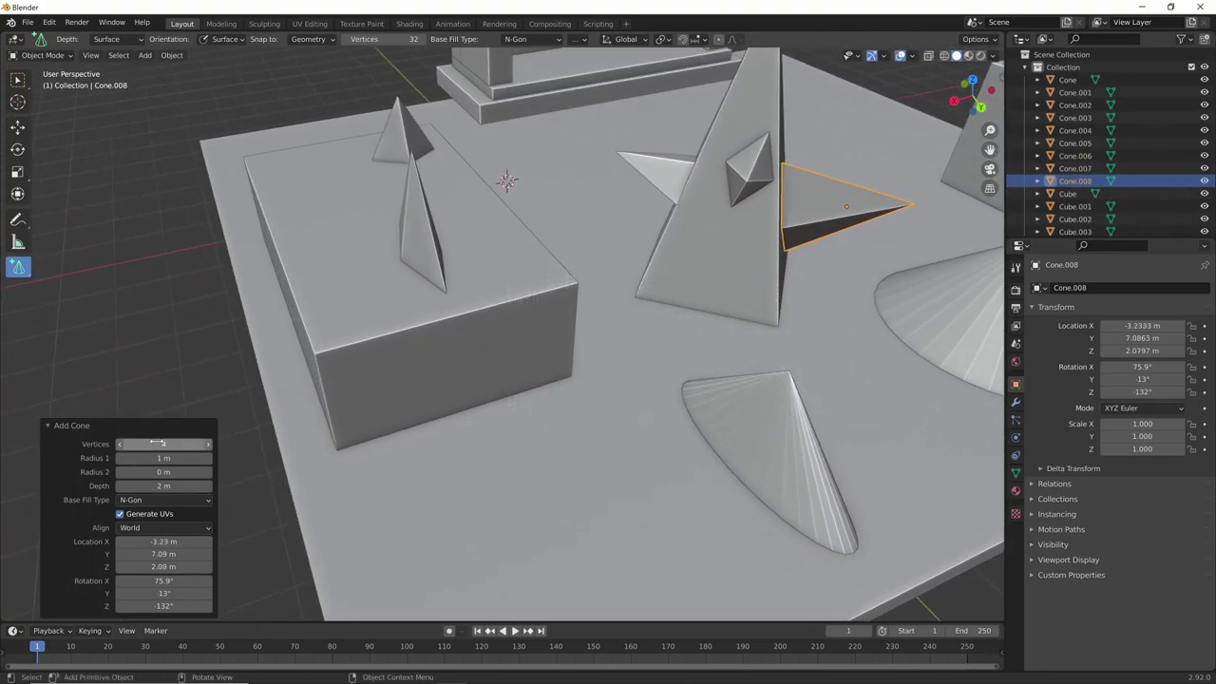
mouse_move(462, 421)
middle_down()
mouse_move(577, 359)
mouse_move(677, 333)
middle_up()
mouse_move(542, 298)
middle_down()
mouse_move(623, 343)
mouse_move(703, 318)
middle_up()
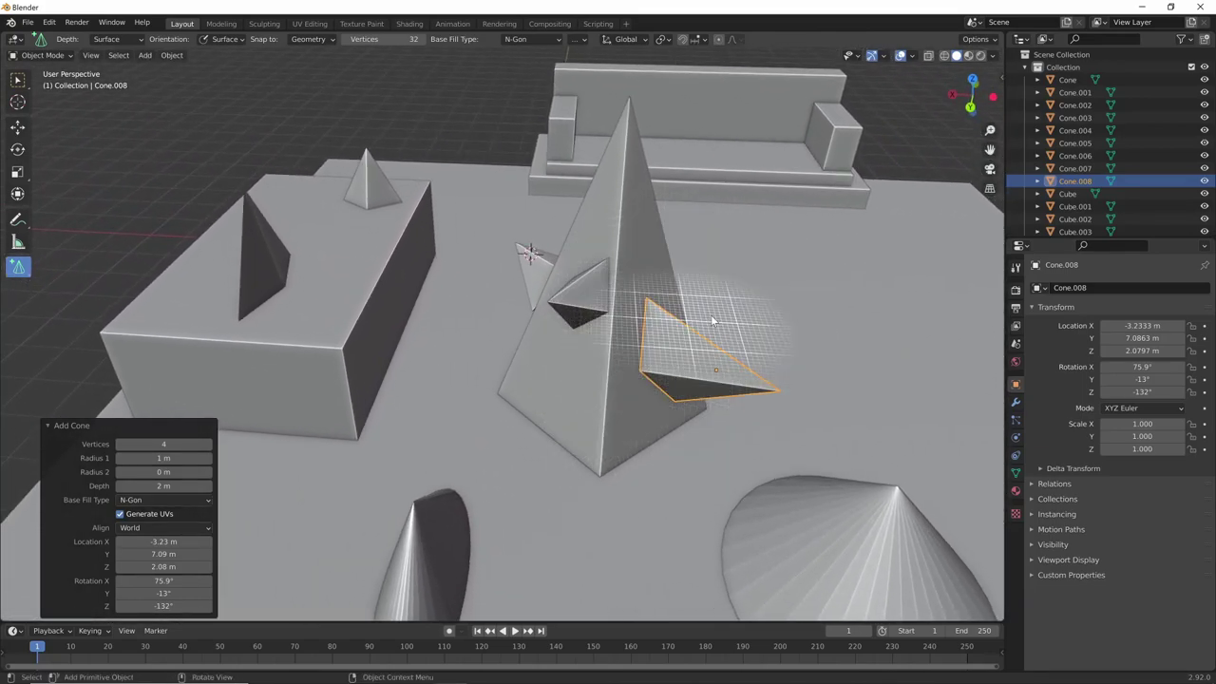
click(583, 300)
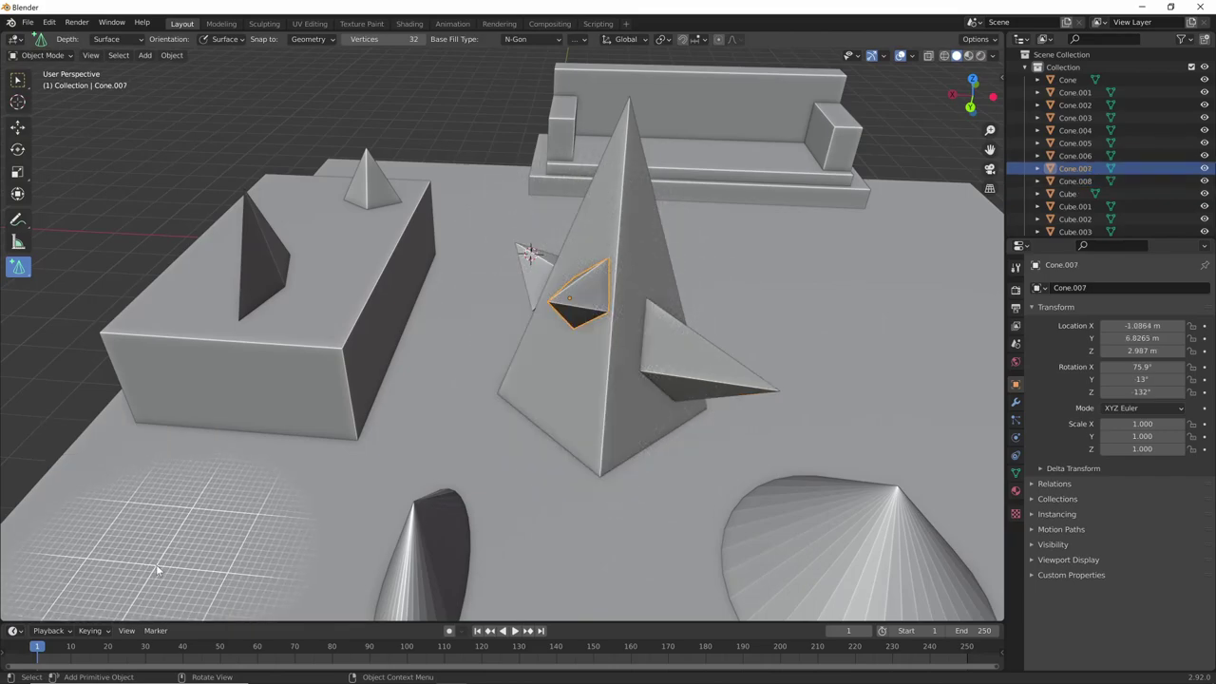
mouse_move(652, 425)
middle_down()
mouse_move(625, 390)
mouse_move(410, 296)
middle_up()
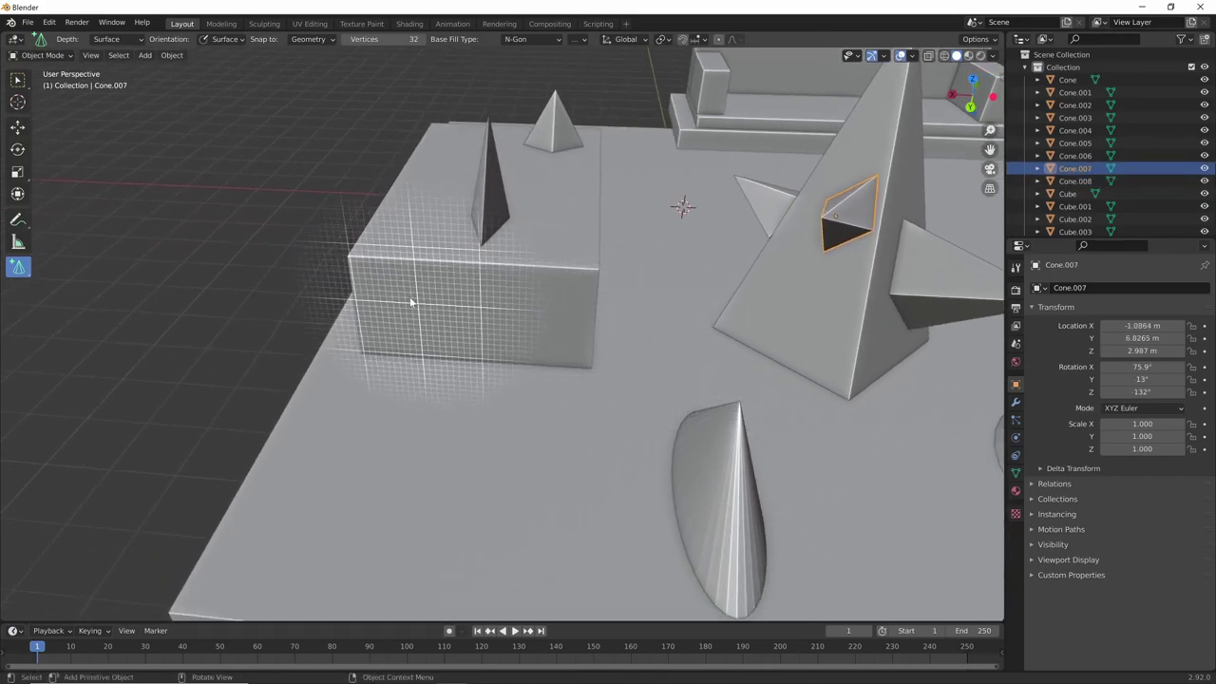
drag(404, 288, 518, 337)
click(458, 426)
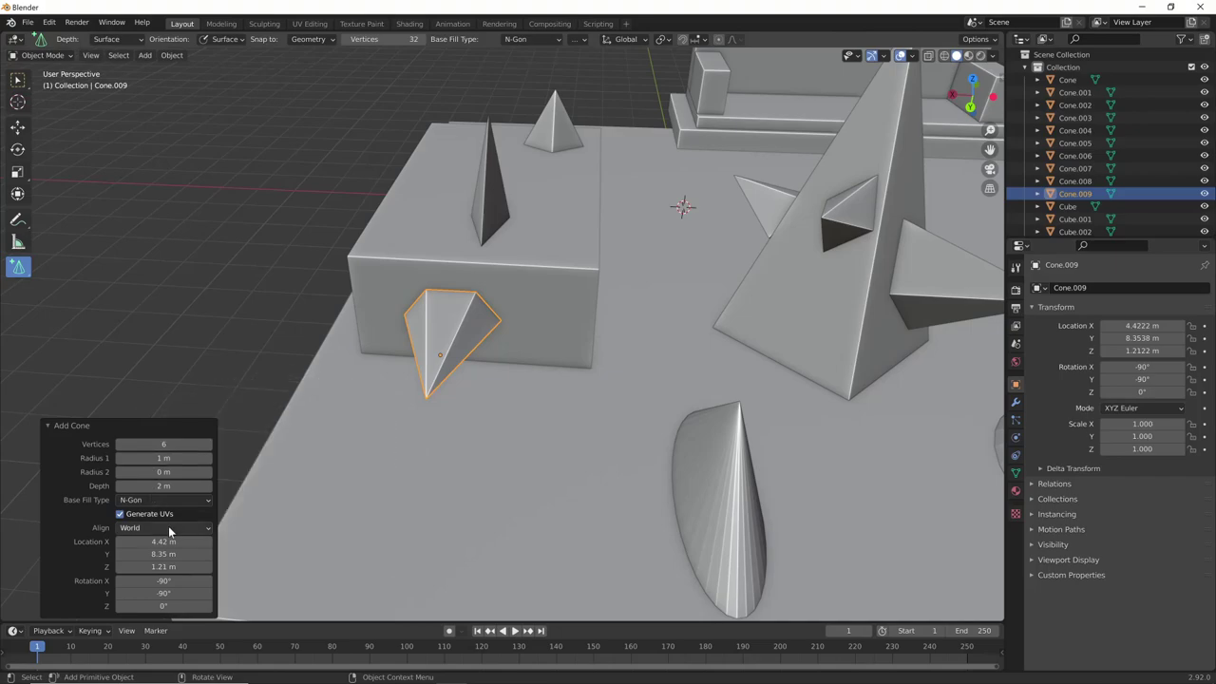
- Draw three six-sided cones jutting from the box's side faces
mouse_move(434, 461)
middle_down()
mouse_move(649, 434)
mouse_move(432, 223)
middle_up()
drag(431, 223, 493, 279)
click(423, 328)
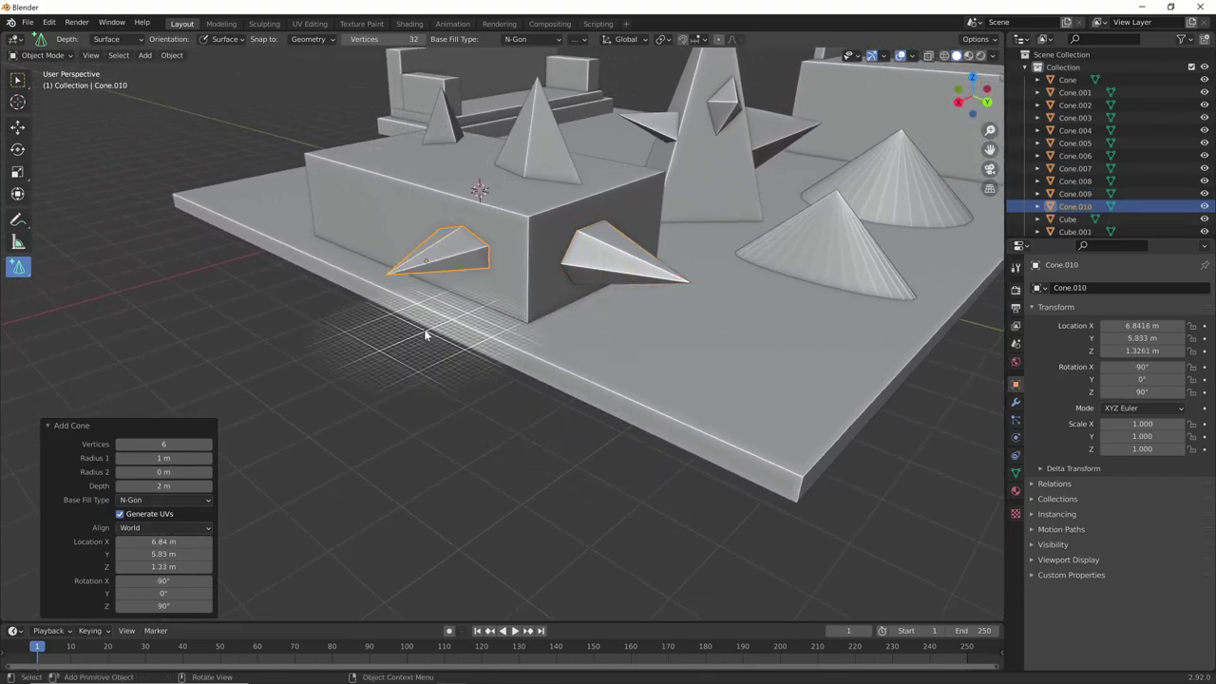
drag(600, 228, 617, 245)
click(648, 197)
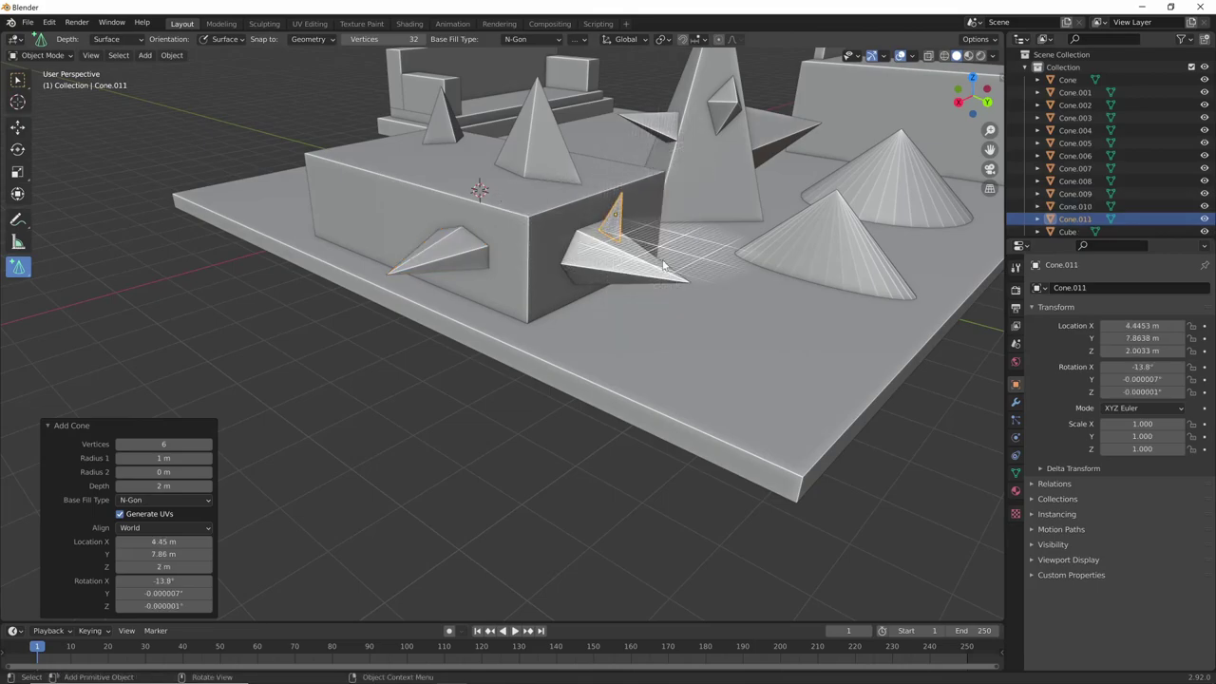
middle_drag(649, 197, 666, 299)
drag(433, 295, 424, 314)
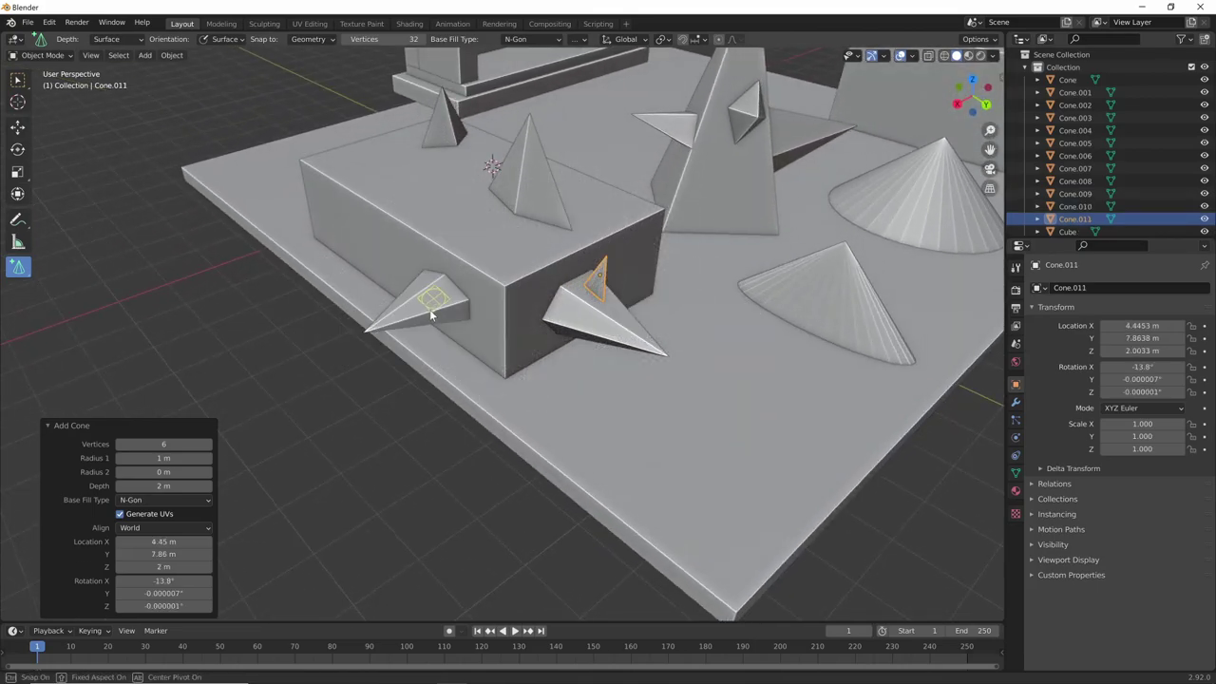
click(465, 260)
mouse_move(465, 260)
middle_down()
mouse_move(618, 349)
mouse_move(756, 329)
mouse_move(494, 304)
middle_up()
- Add two tall cones on the box top and start a small cone on its front face
drag(448, 285, 548, 315)
click(551, 187)
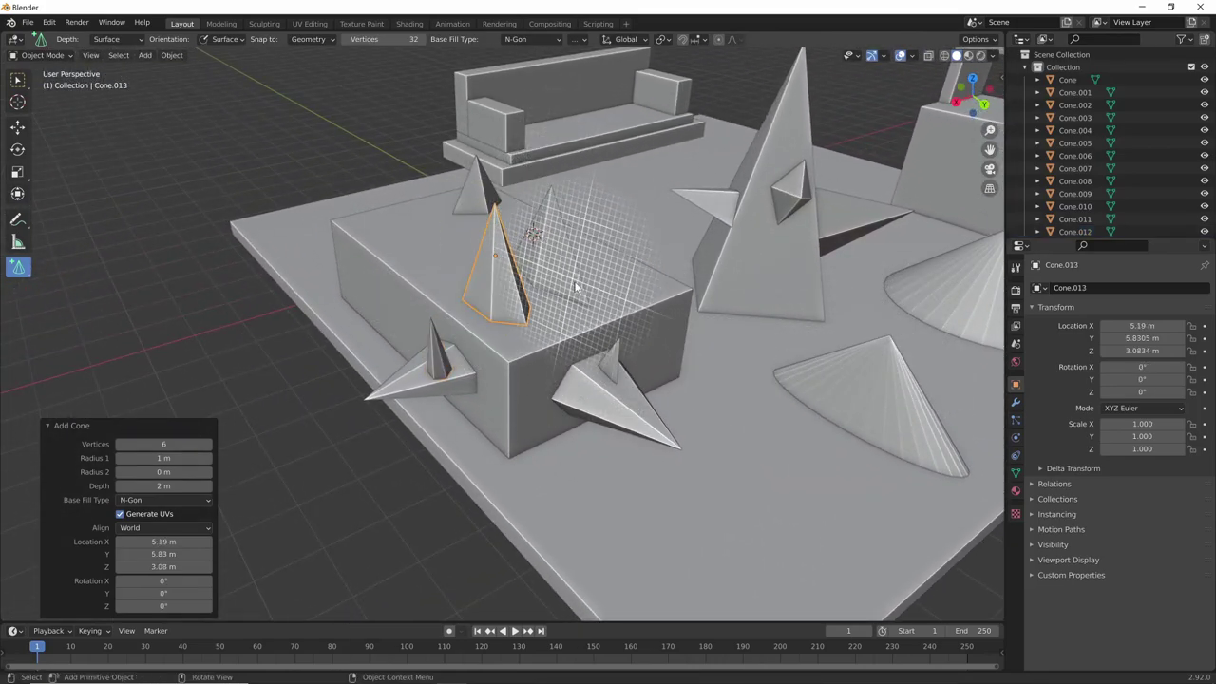
click(494, 204)
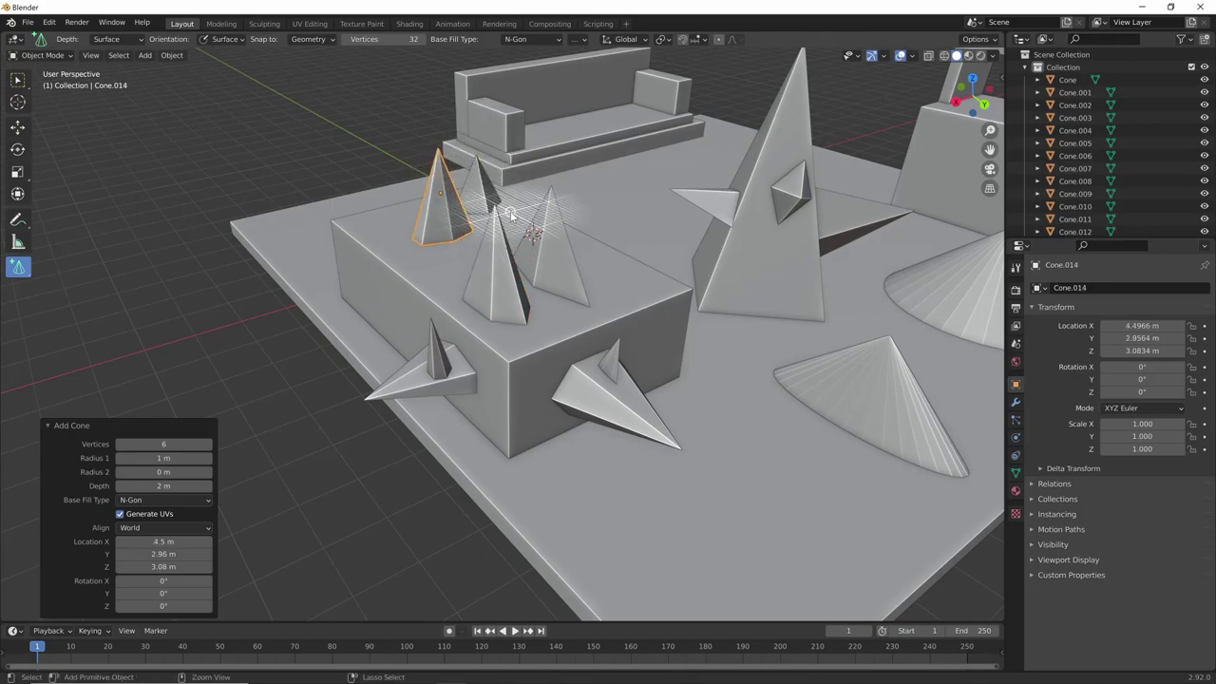
mouse_move(494, 204)
middle_down()
mouse_move(702, 253)
mouse_move(815, 257)
middle_up()
mouse_move(626, 338)
middle_down()
mouse_move(652, 347)
mouse_move(619, 375)
mouse_move(561, 358)
mouse_move(616, 358)
mouse_move(567, 216)
middle_up()
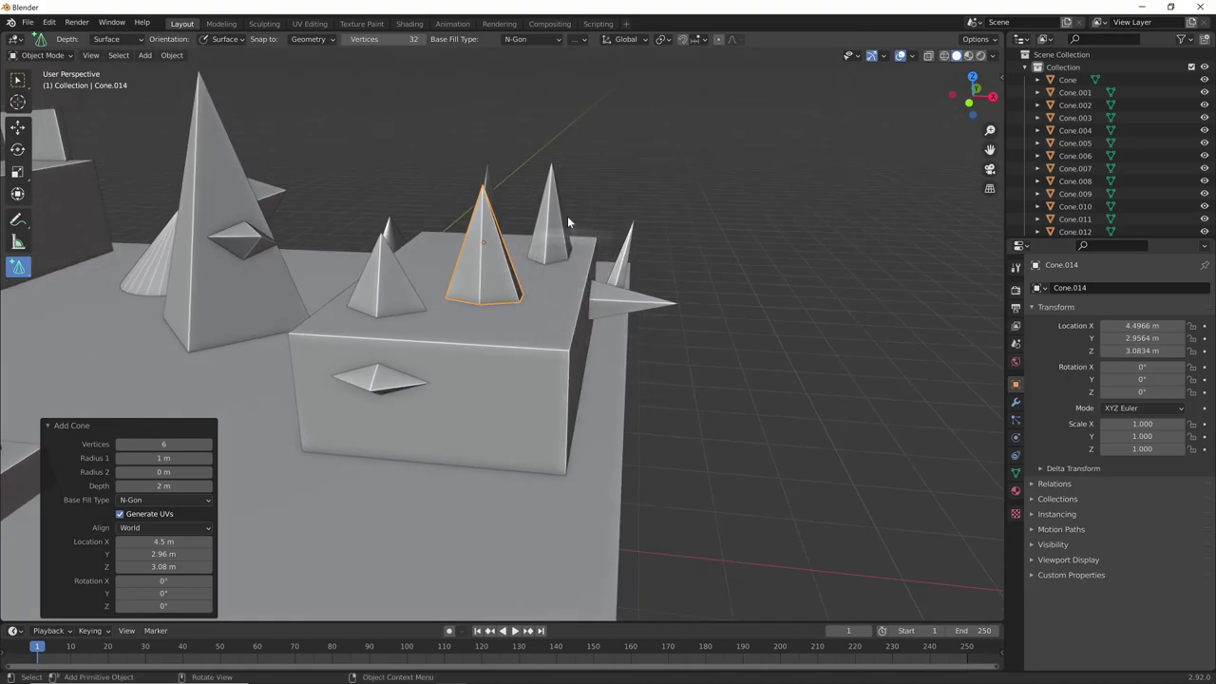
middle_drag(517, 367, 543, 354)
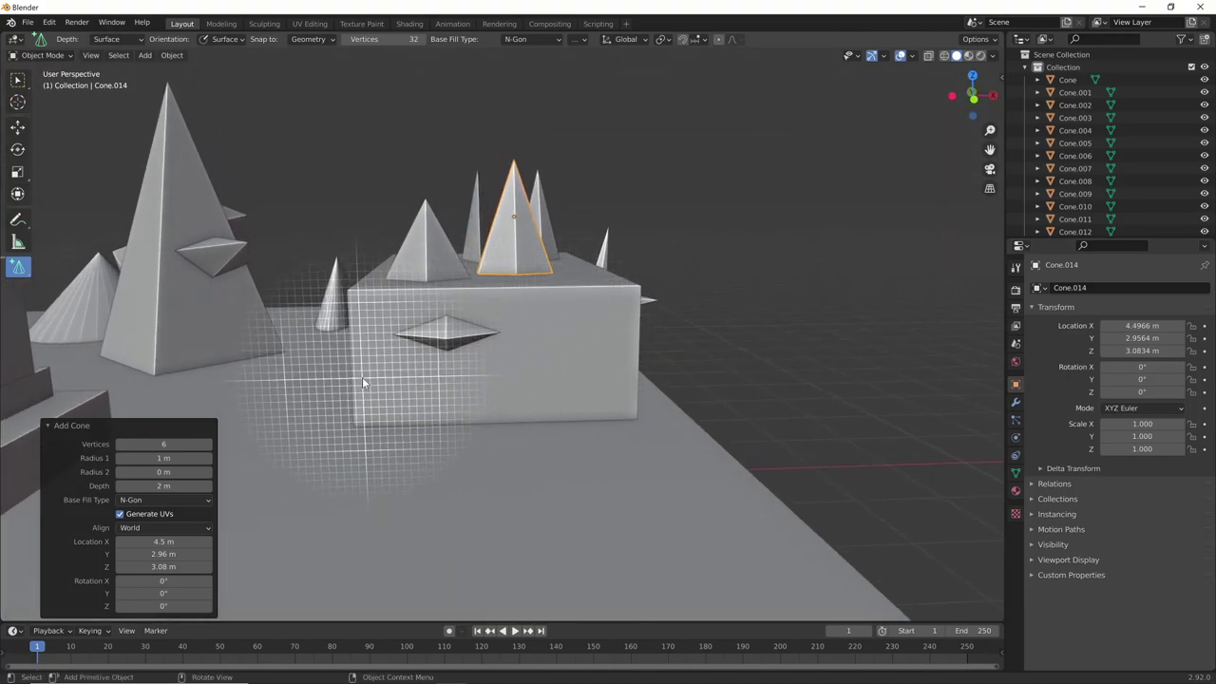
drag(360, 377, 398, 418)
- Finish the small front cone and set its Vertices to 3
click(395, 413)
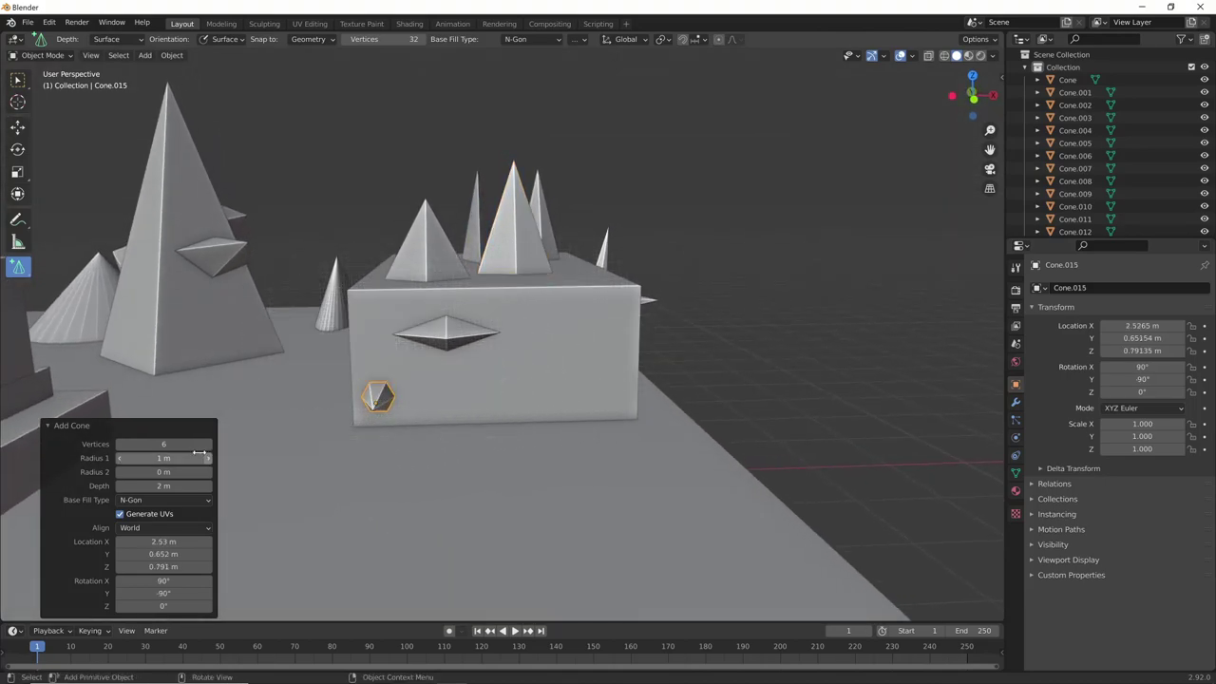
click(163, 444)
text(3)
key(Return)
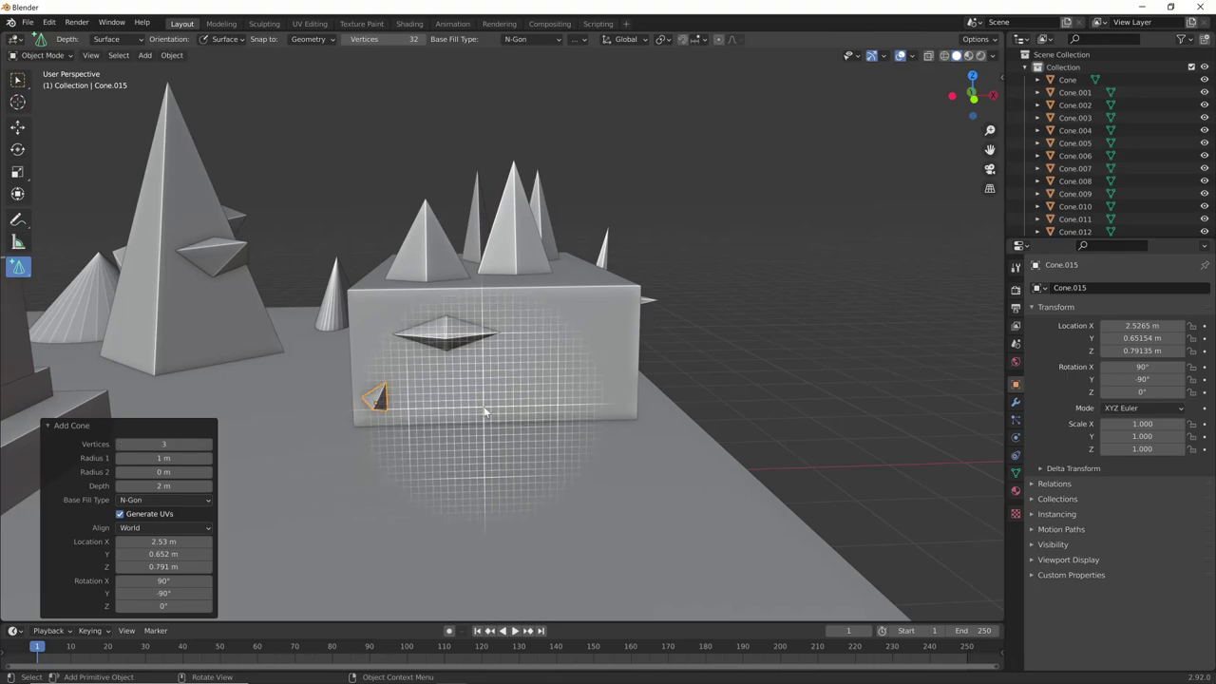
- Duplicate the three-sided spike along X and repeat it into an evenly spaced row of teeth
middle_drag(483, 421, 456, 434)
key(shift+d)
key(shift+x)
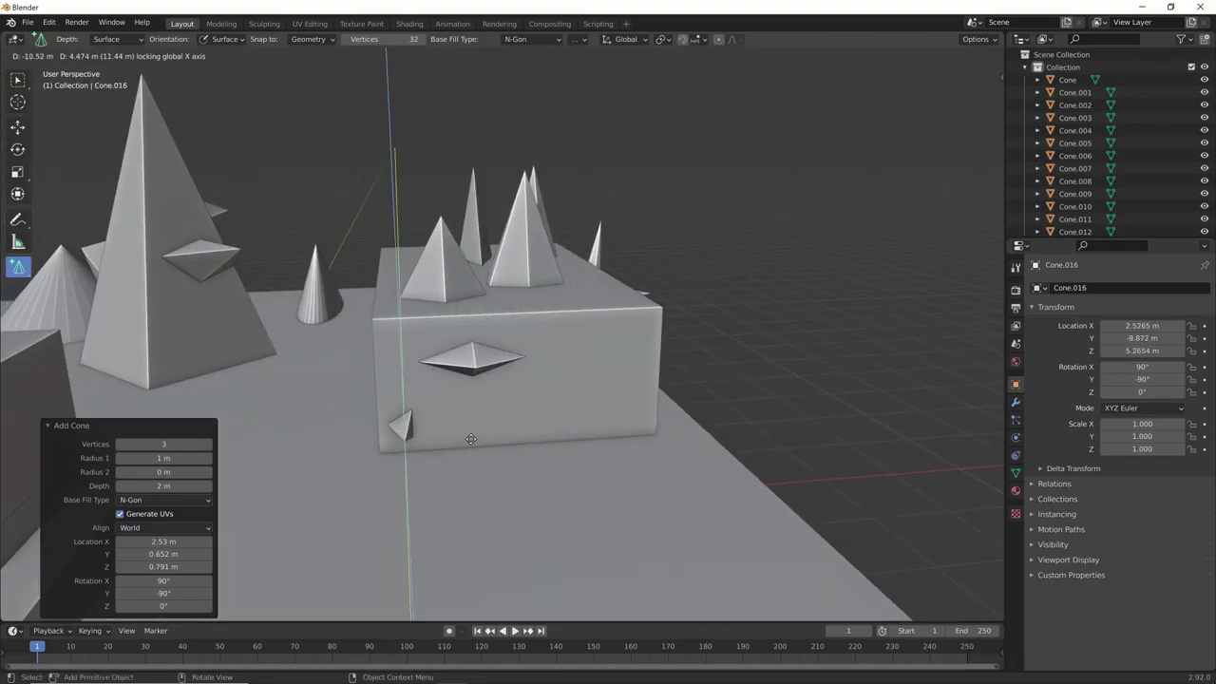
click(487, 450)
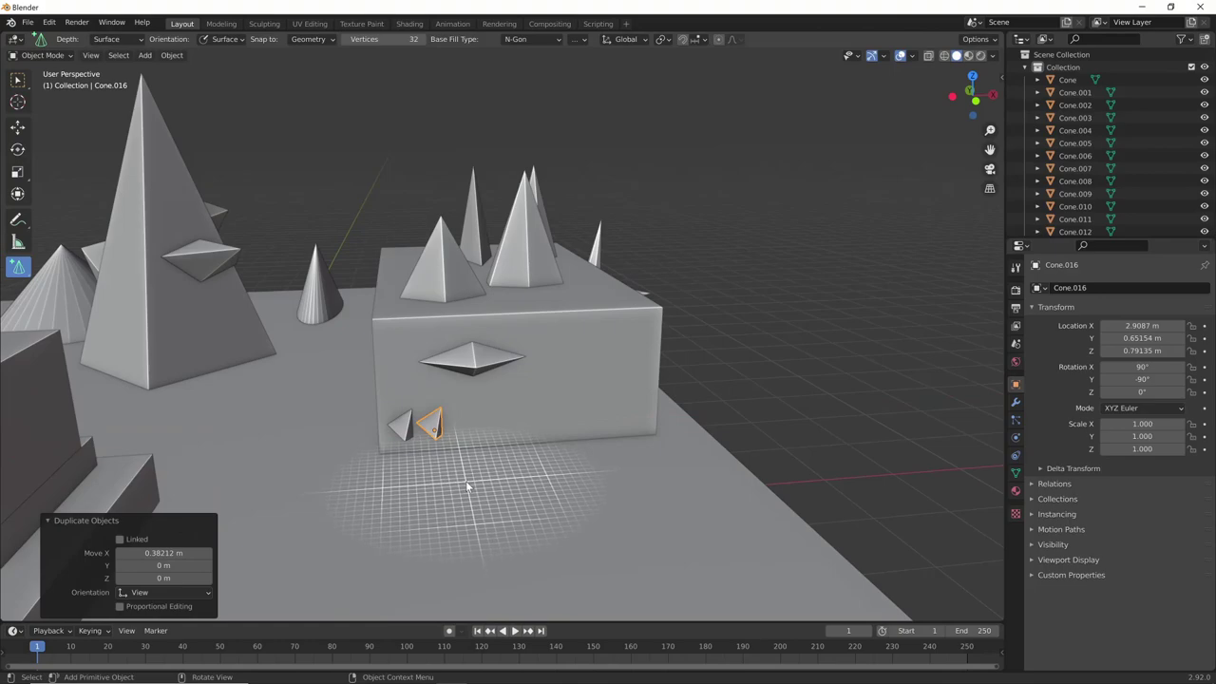
key(shift+r)
key(shift+r)
key(shift+r)
key(shift+r)
key(shift+r)
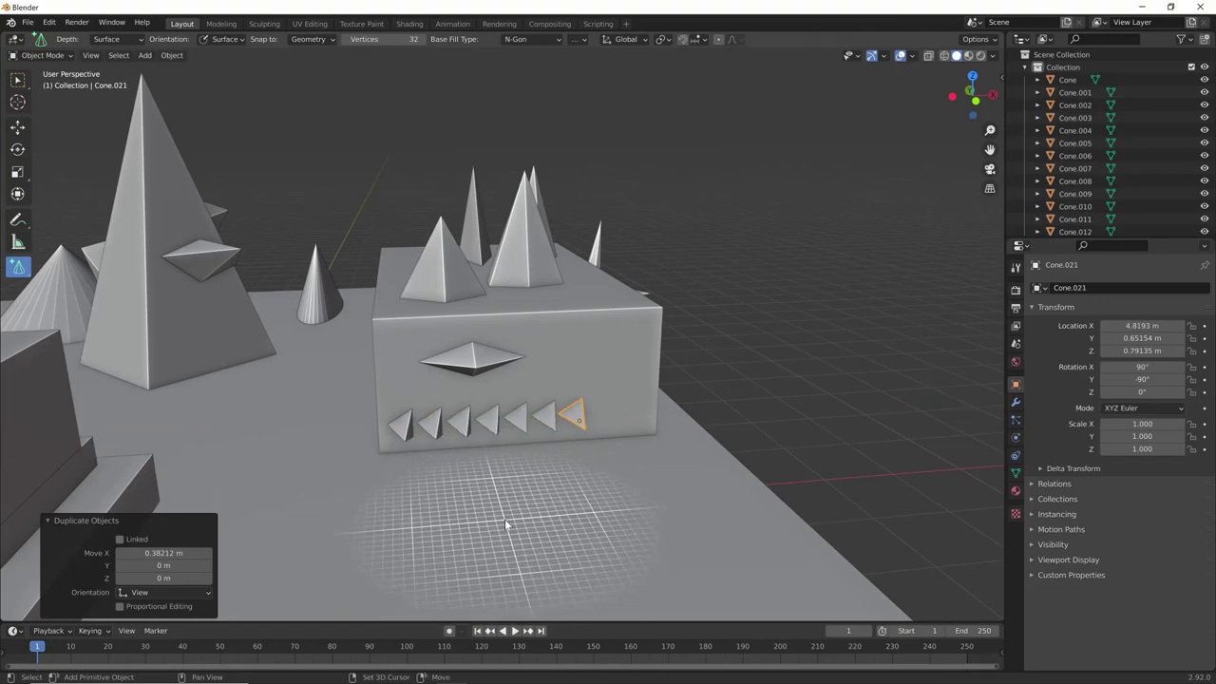
key(shift+r)
key(shift+r)
mouse_move(699, 455)
middle_down()
mouse_move(622, 456)
mouse_move(687, 436)
mouse_move(654, 426)
mouse_move(630, 466)
mouse_move(748, 437)
mouse_move(862, 444)
mouse_move(991, 355)
mouse_move(808, 383)
mouse_move(800, 395)
mouse_move(787, 341)
mouse_move(831, 414)
mouse_move(713, 428)
middle_up()
scroll(808, 382, down, 5)
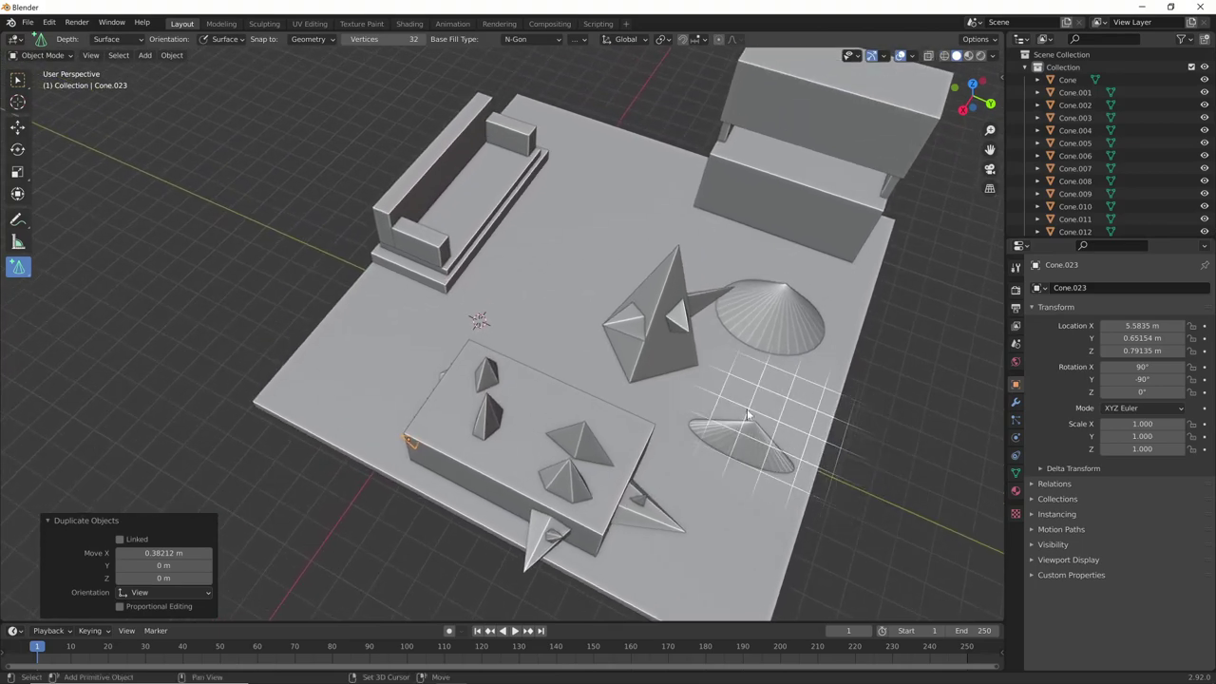
- Draw a thin upright cylinder at the plate corner and place a duplicate beside it
click(17, 269)
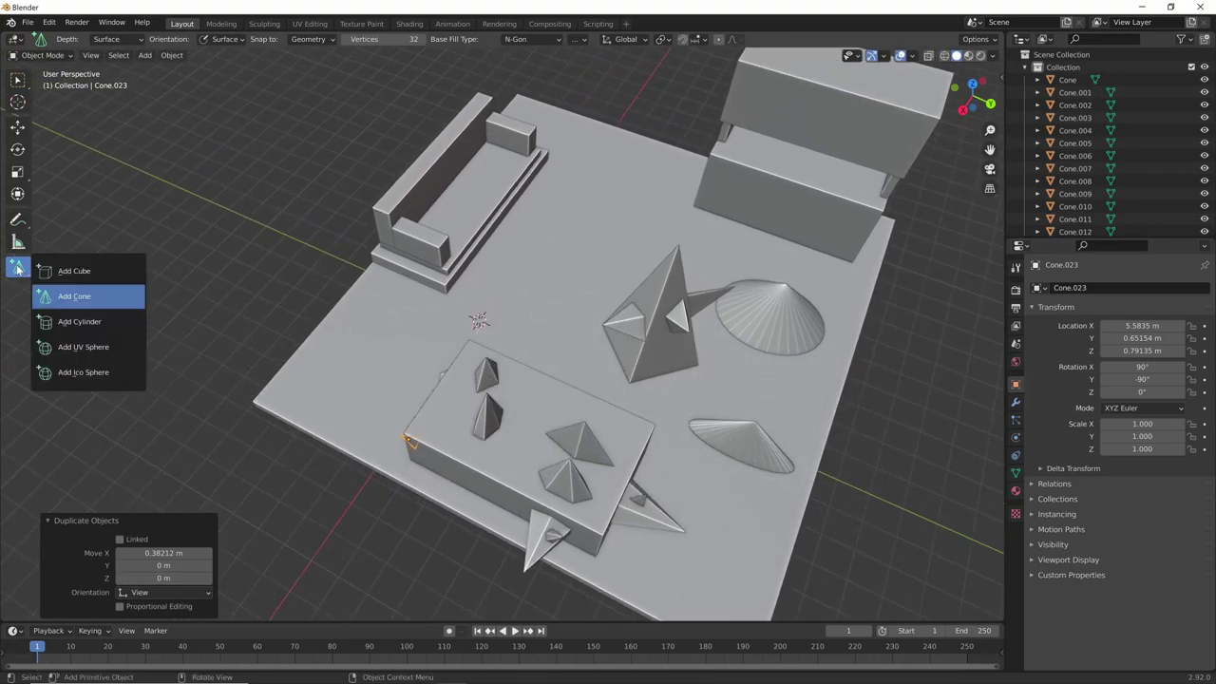
click(111, 322)
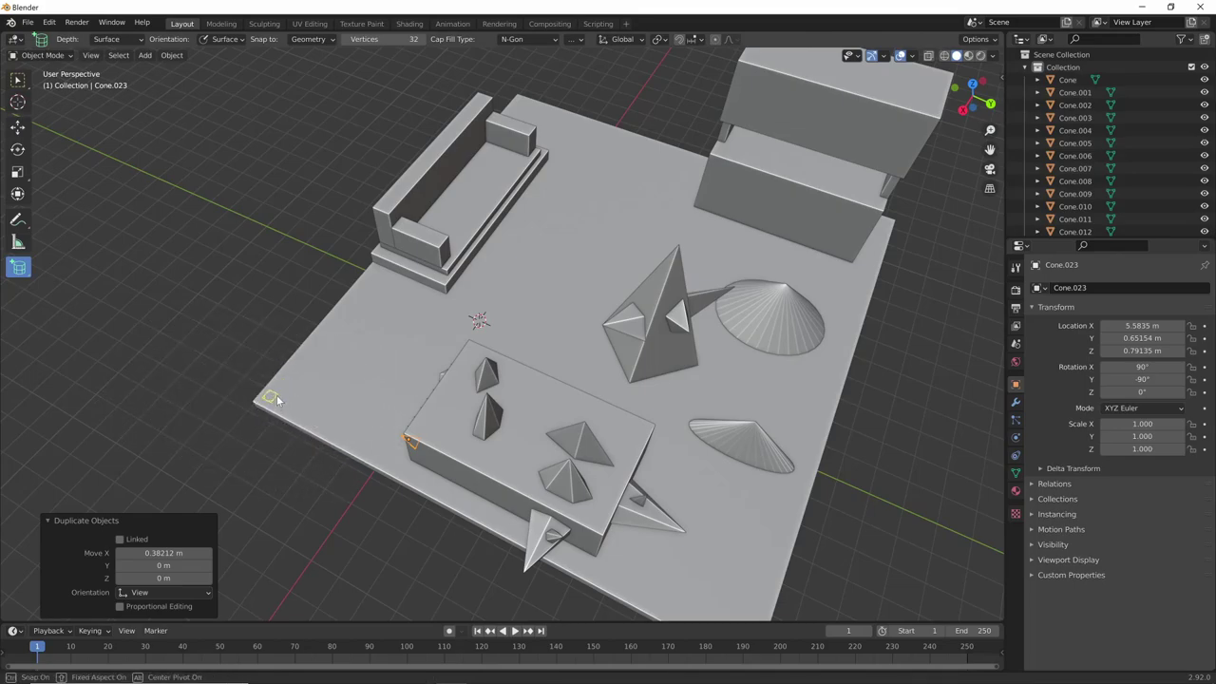
drag(276, 394, 281, 399)
click(258, 342)
mouse_move(258, 341)
middle_down()
mouse_move(390, 378)
mouse_move(568, 319)
mouse_move(639, 346)
mouse_move(710, 349)
middle_up()
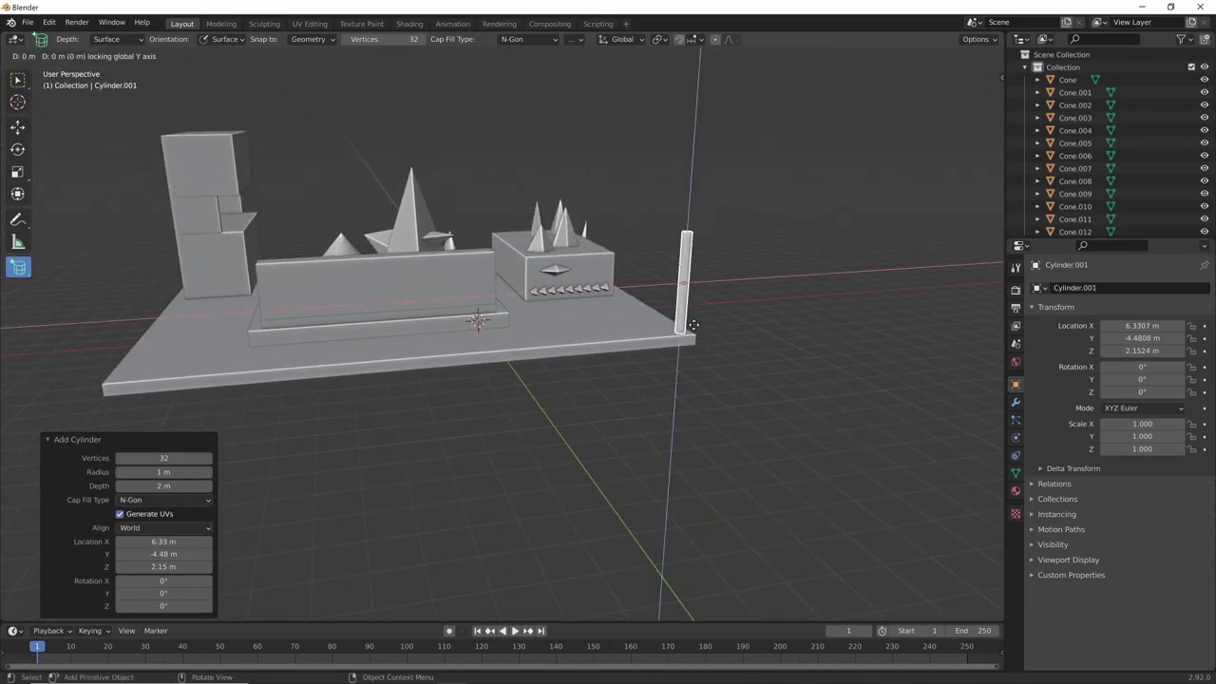
click(678, 331)
middle_drag(678, 331, 709, 400)
- Repeat the duplicate twice more to extend the row of fence posts
key(shift+r)
key(shift+r)
key(shift+r)
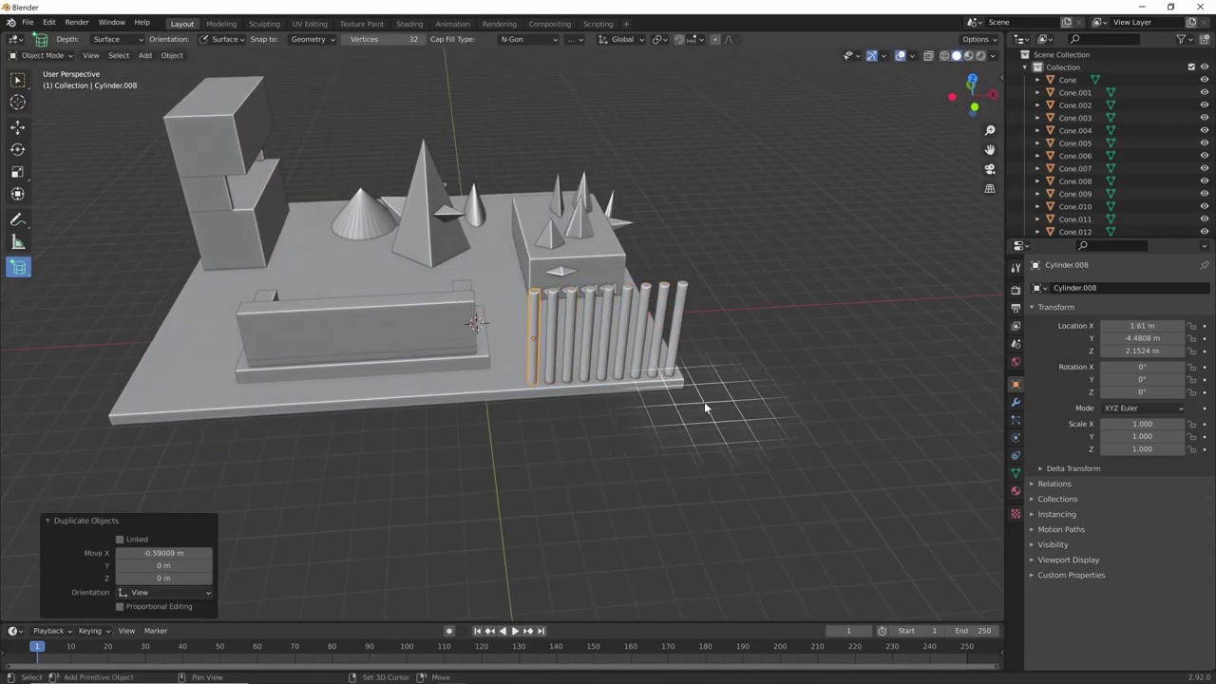
key(shift+r)
key(shift+r)
key(shift+r)
key(shift+r)
key(shift+r)
key(shift+r)
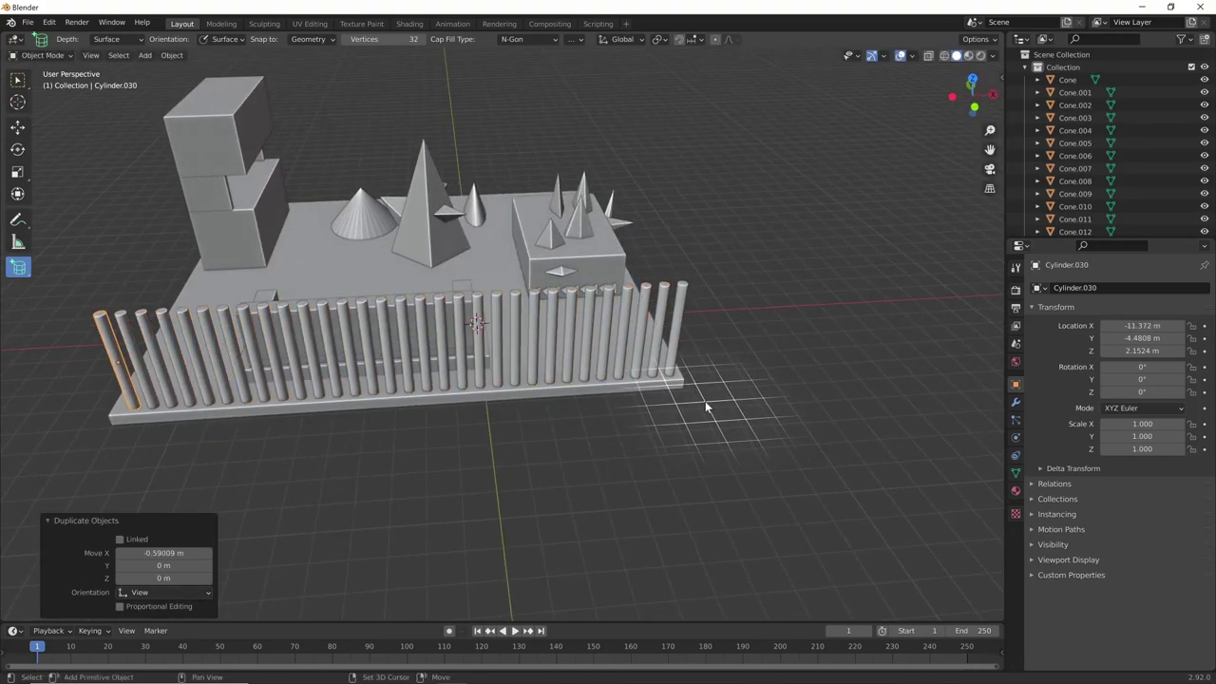
mouse_move(707, 411)
middle_down()
mouse_move(893, 385)
mouse_move(970, 396)
mouse_move(834, 388)
mouse_move(787, 450)
mouse_move(691, 434)
mouse_move(704, 453)
mouse_move(787, 432)
mouse_move(655, 475)
middle_up()
scroll(304, 332, up, 3)
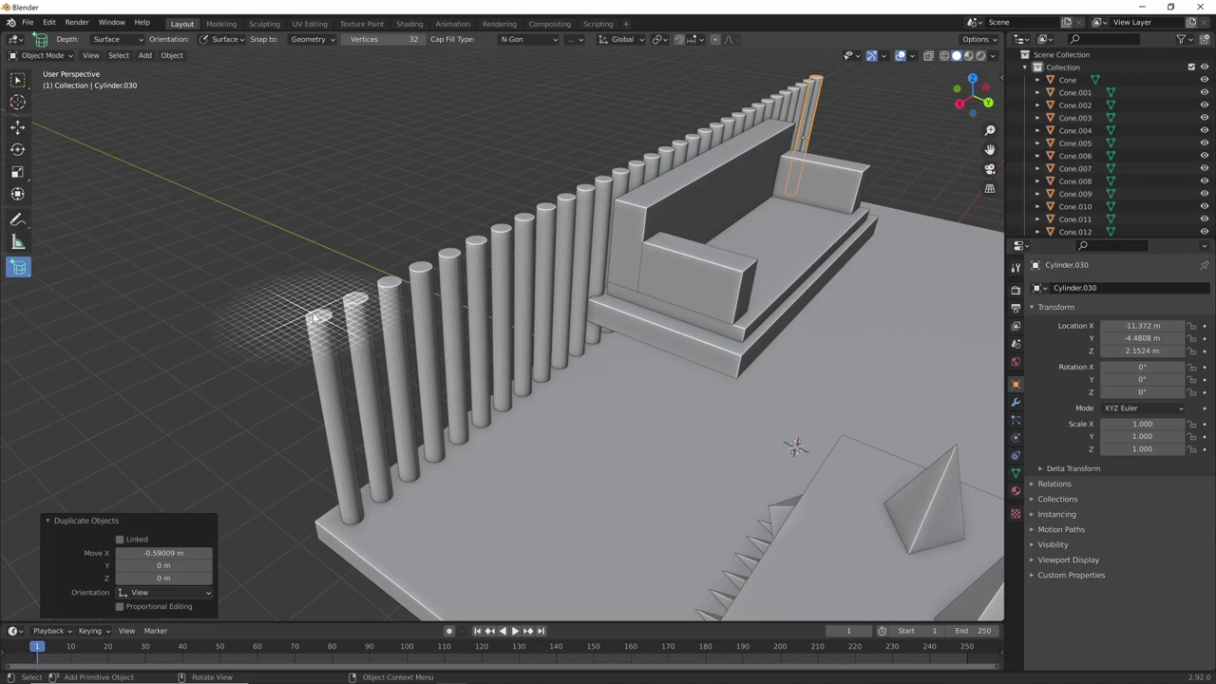
- Add a cylinder stacked on top of the end fence post
drag(331, 316, 330, 318)
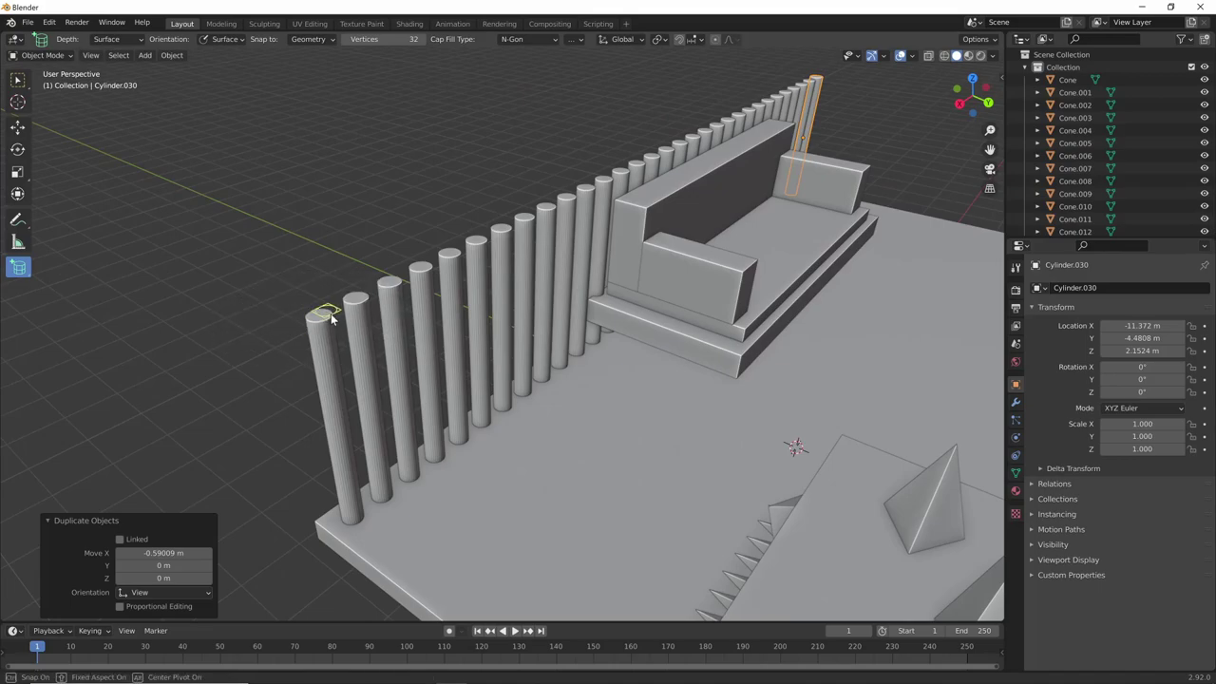
click(332, 306)
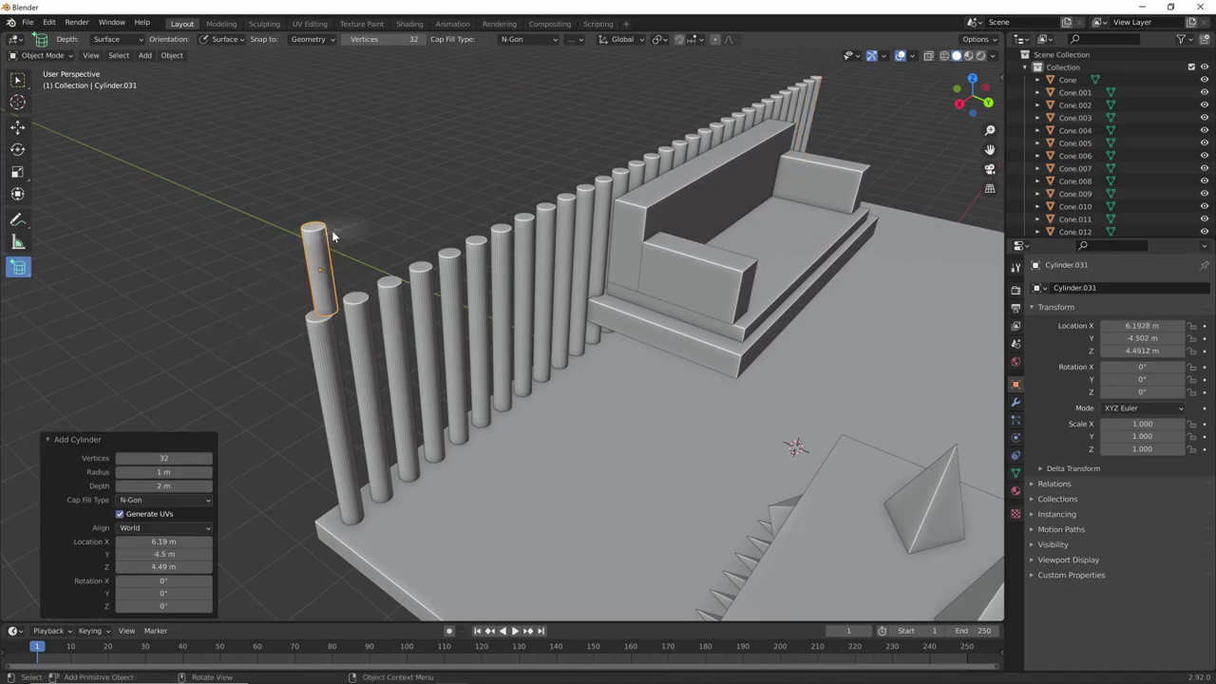
key(g)
click(325, 311)
middle_drag(325, 314, 315, 320)
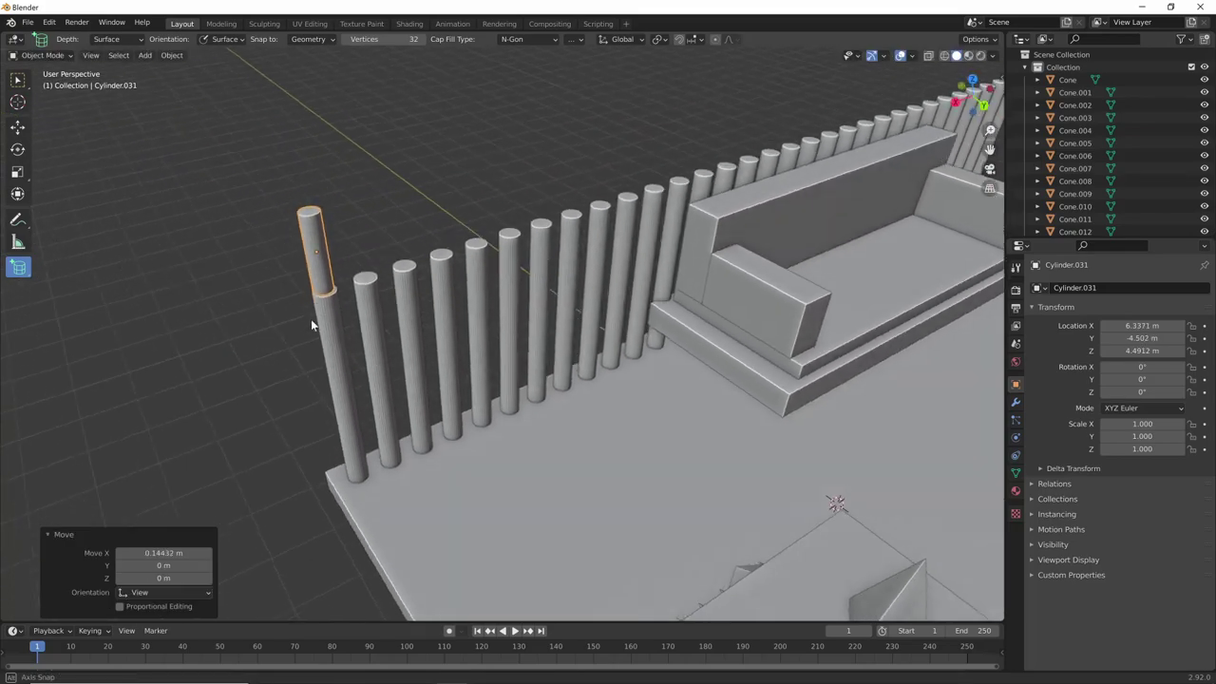
- Duplicate the stacked cylinder along X onto each following post, repeating with Shift+R
key(shift+d)
key(x)
click(393, 309)
middle_drag(393, 309, 595, 358)
key(shift+r)
key(shift+r)
key(shift+r)
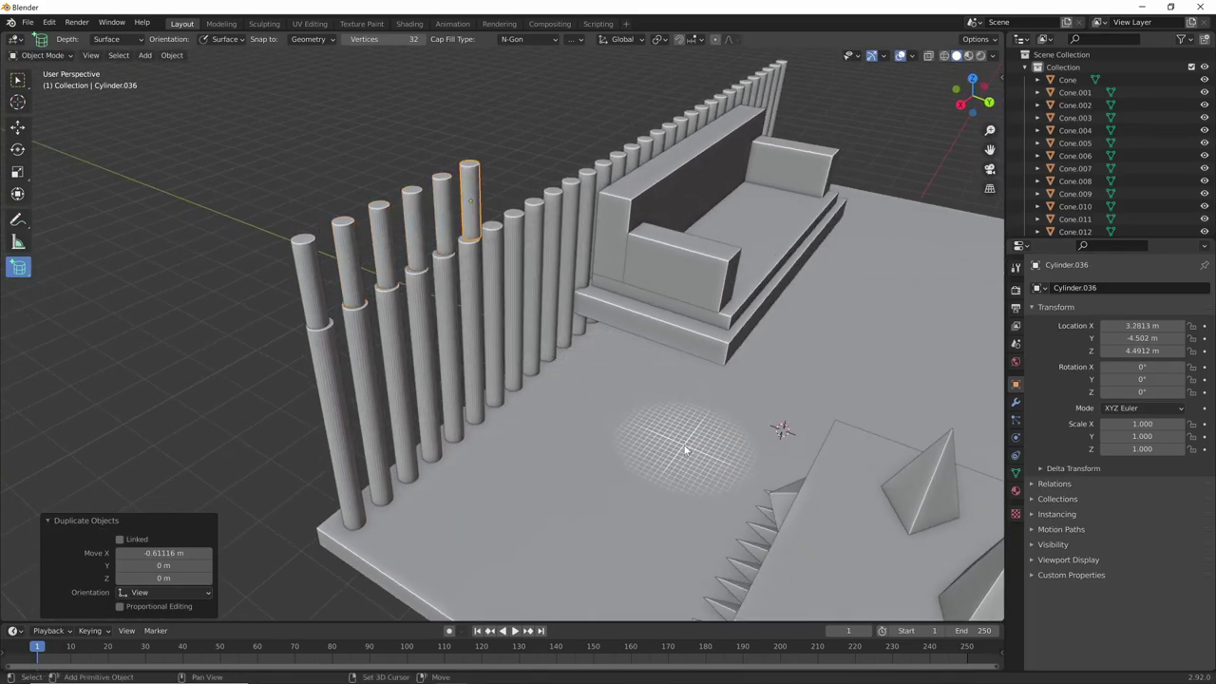
key(shift+r)
key(shift+r)
key(shift+r)
key(shift+r)
key(shift+r)
key(shift+r)
mouse_move(690, 448)
middle_down()
mouse_move(787, 407)
mouse_move(776, 391)
mouse_move(1050, 404)
mouse_move(935, 385)
mouse_move(792, 337)
mouse_move(782, 319)
mouse_move(547, 416)
middle_up()
key(shift+r)
scroll(783, 318, down, 5)
scroll(547, 416, up, 4)
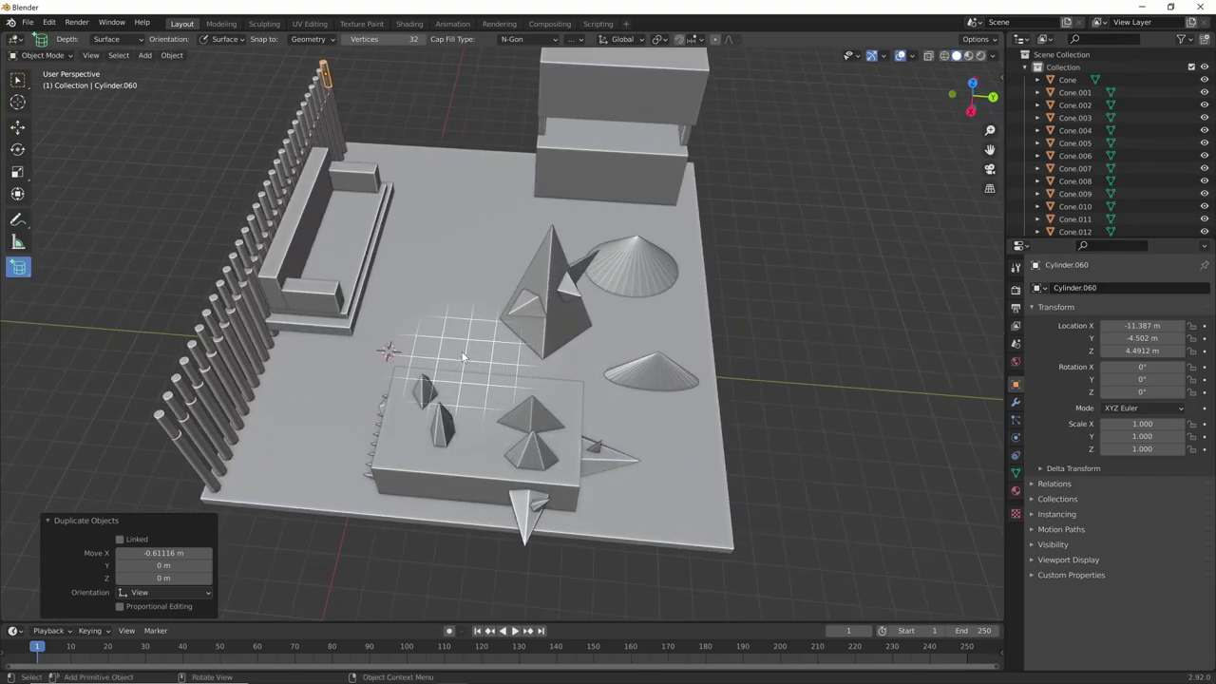
- Draw a six-sided hexagonal prism on the plate and another near the fence
drag(442, 288, 493, 330)
click(493, 284)
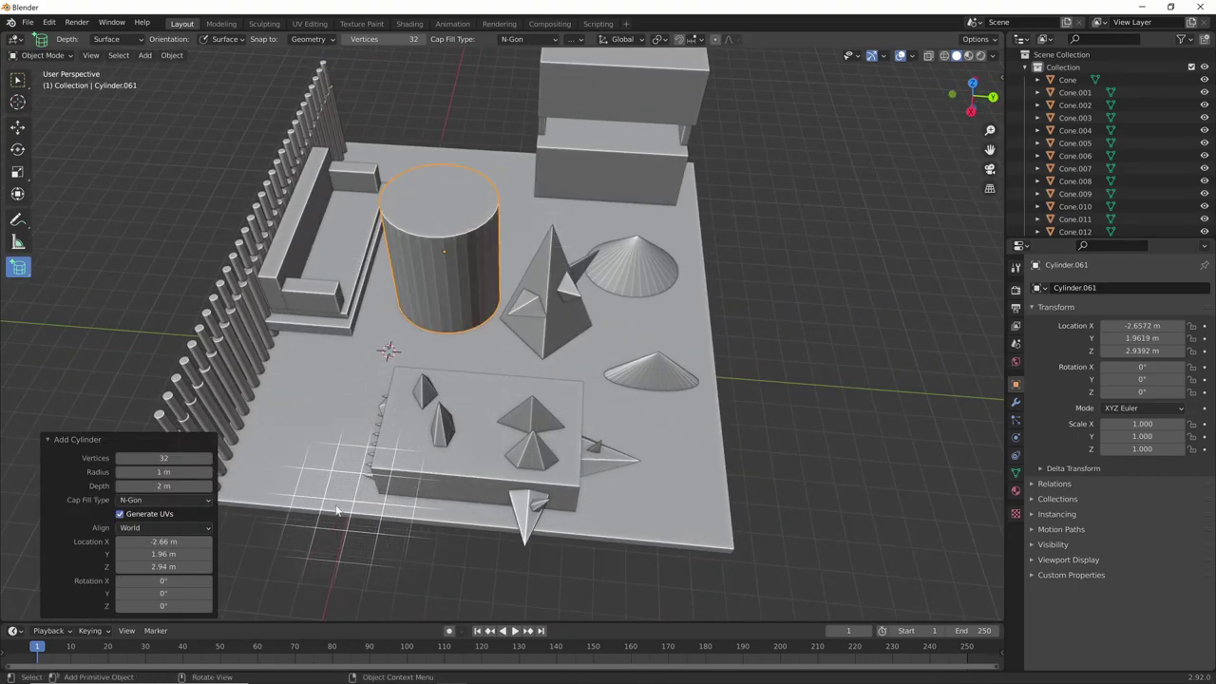
text(4)
key(Return)
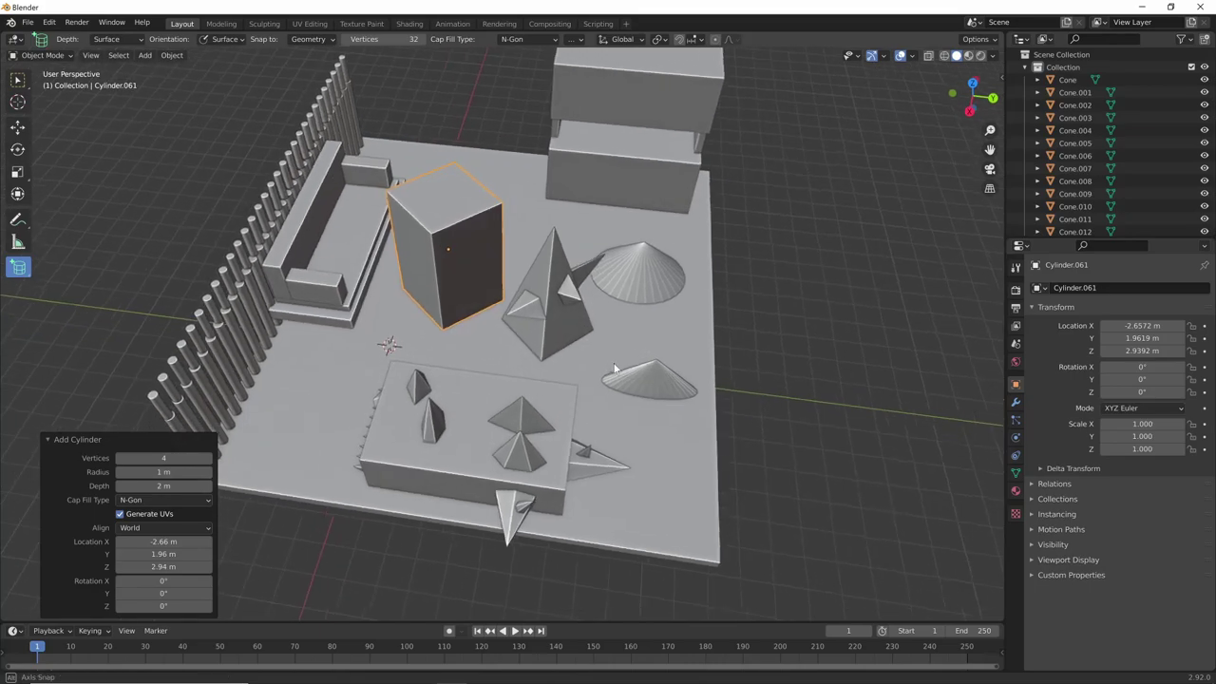
text(6)
key(Return)
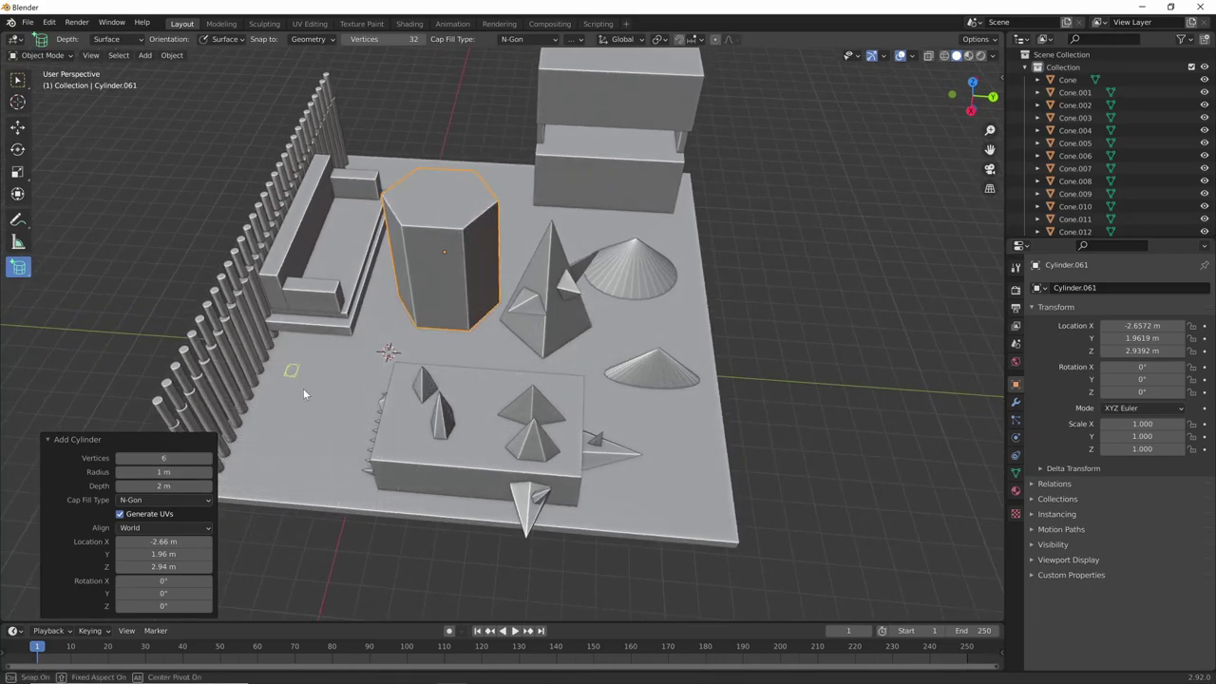
click(368, 432)
middle_drag(368, 432, 403, 206)
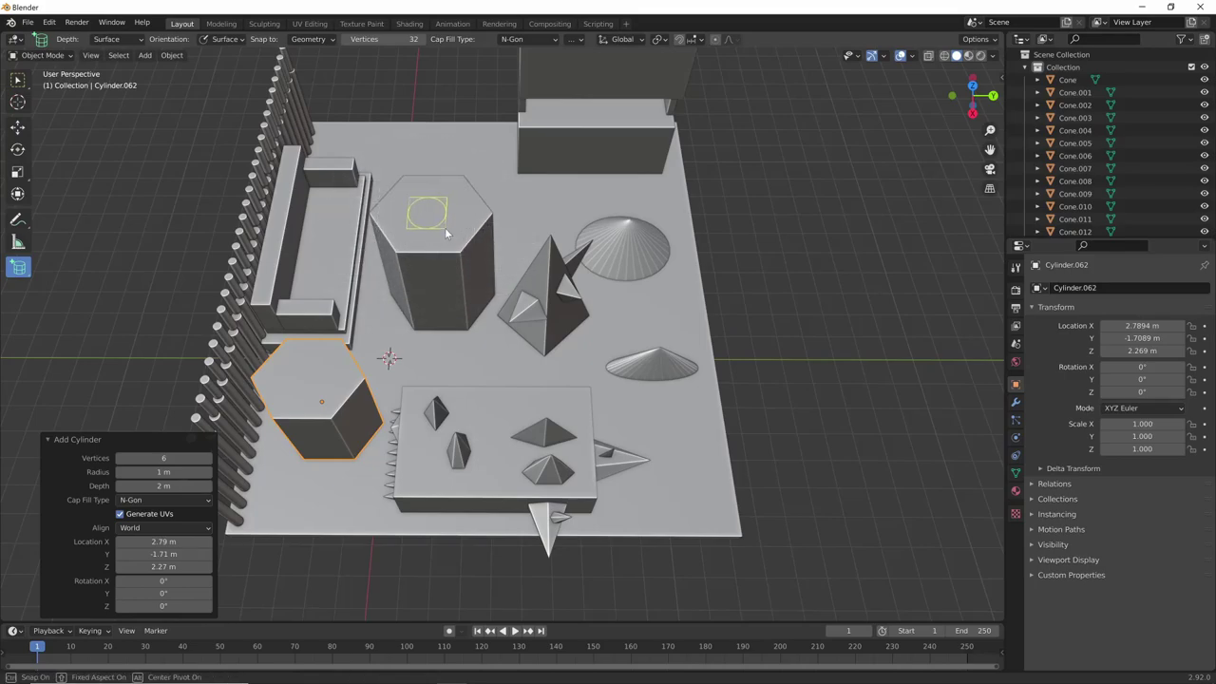
- Stack a narrower five-sided tier on the big hexagon and add a small prism nearby
drag(444, 227, 370, 173)
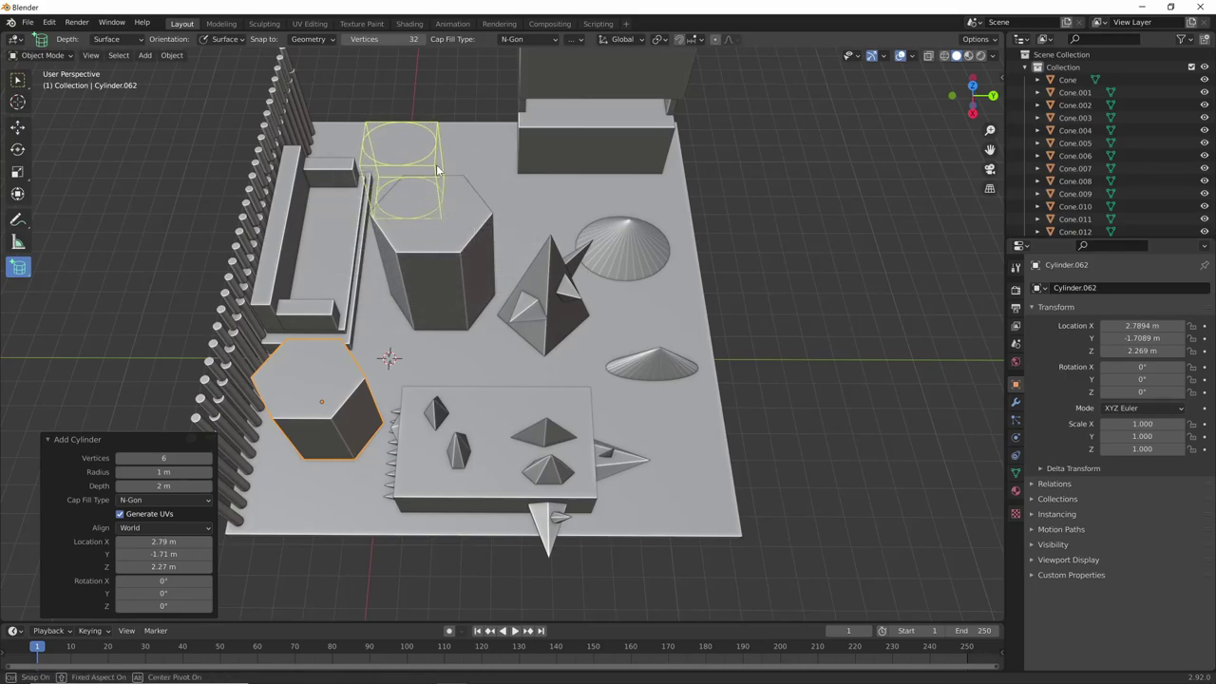
click(432, 168)
mouse_move(432, 168)
middle_down()
mouse_move(510, 305)
mouse_move(418, 362)
middle_up()
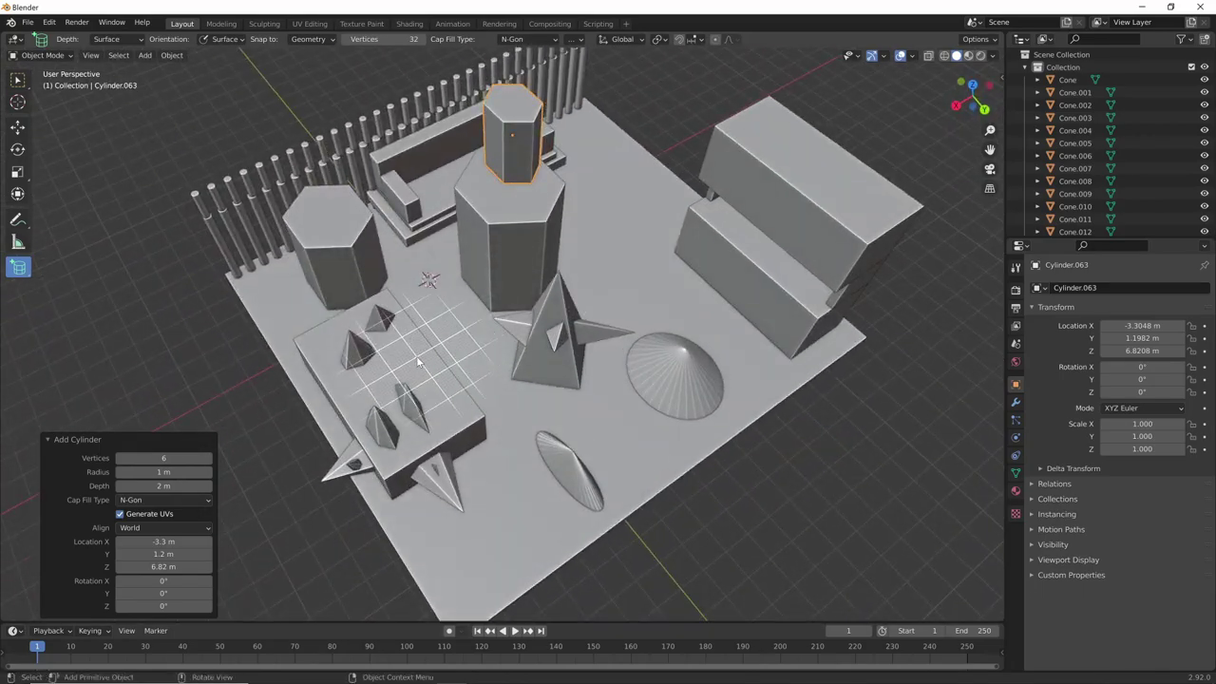
click(722, 285)
middle_drag(722, 285, 769, 331)
- Draw two UV spheres on the ground beside the city plate
click(19, 269)
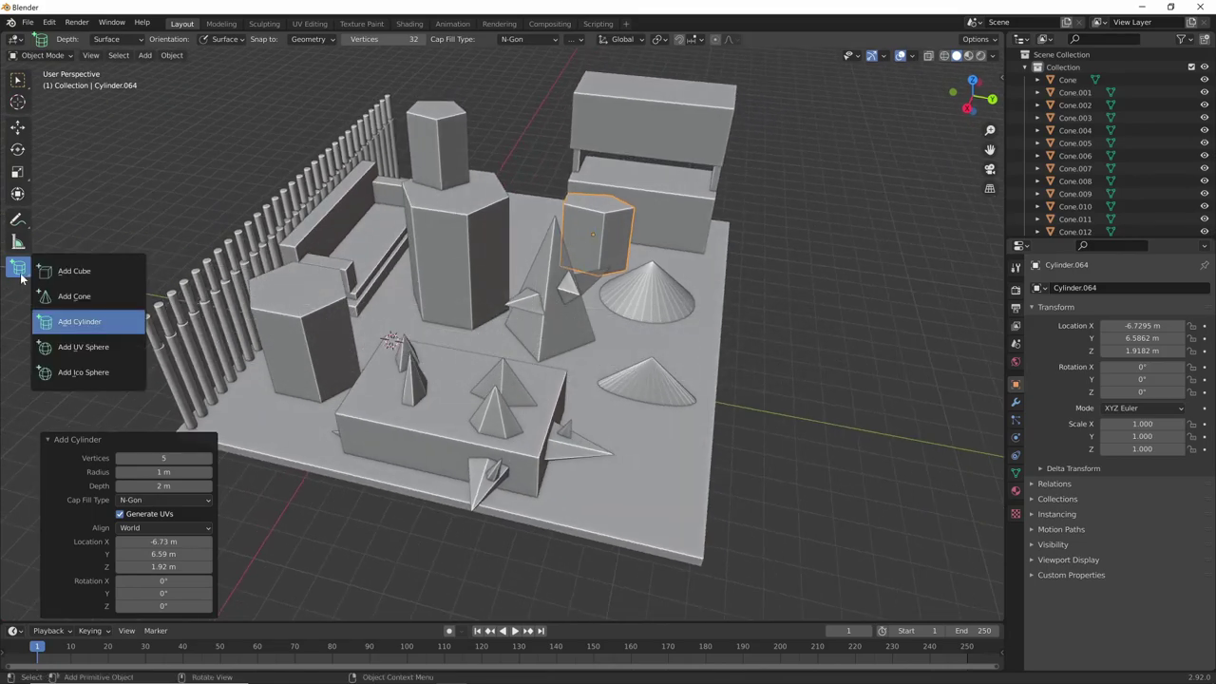
click(111, 356)
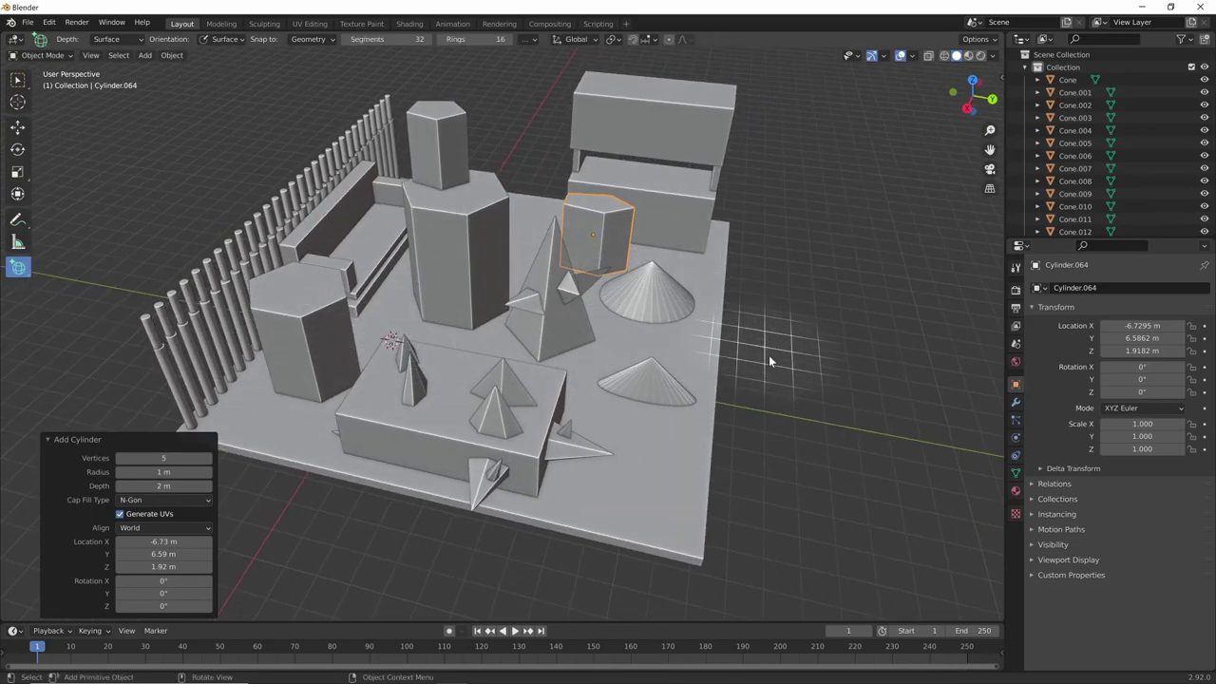
drag(877, 454, 931, 465)
click(900, 465)
mouse_move(900, 465)
middle_down()
mouse_move(674, 402)
mouse_move(598, 404)
mouse_move(666, 376)
middle_up()
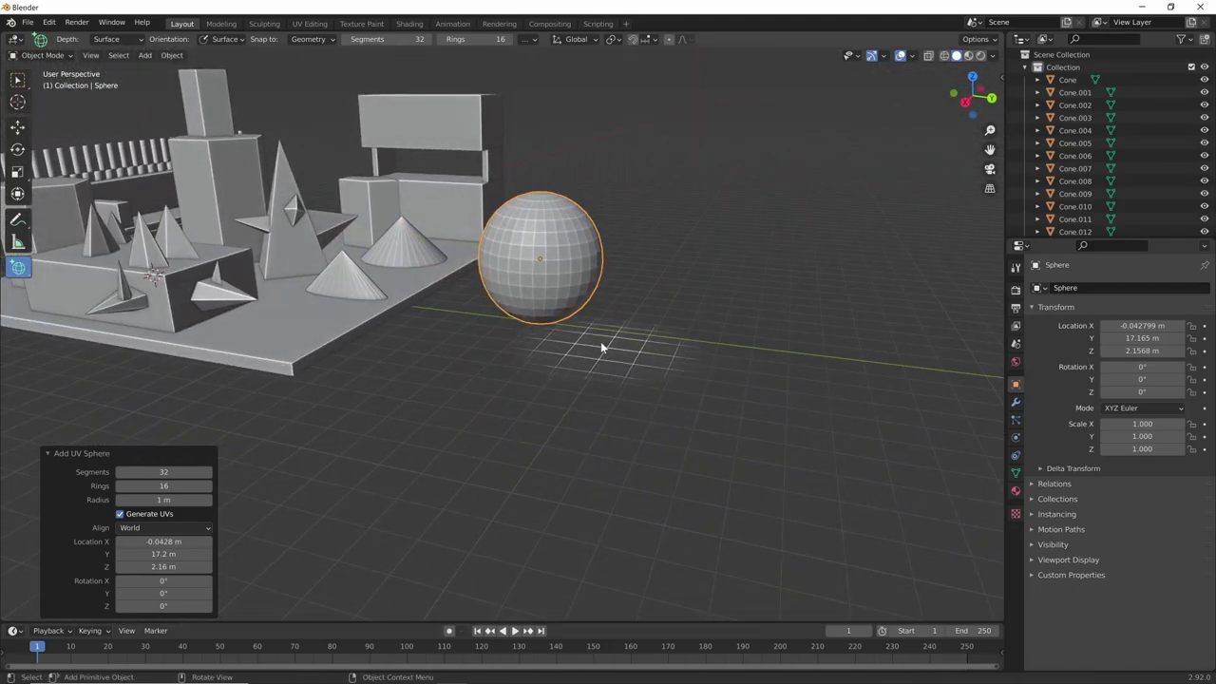
drag(727, 391, 721, 417)
click(738, 355)
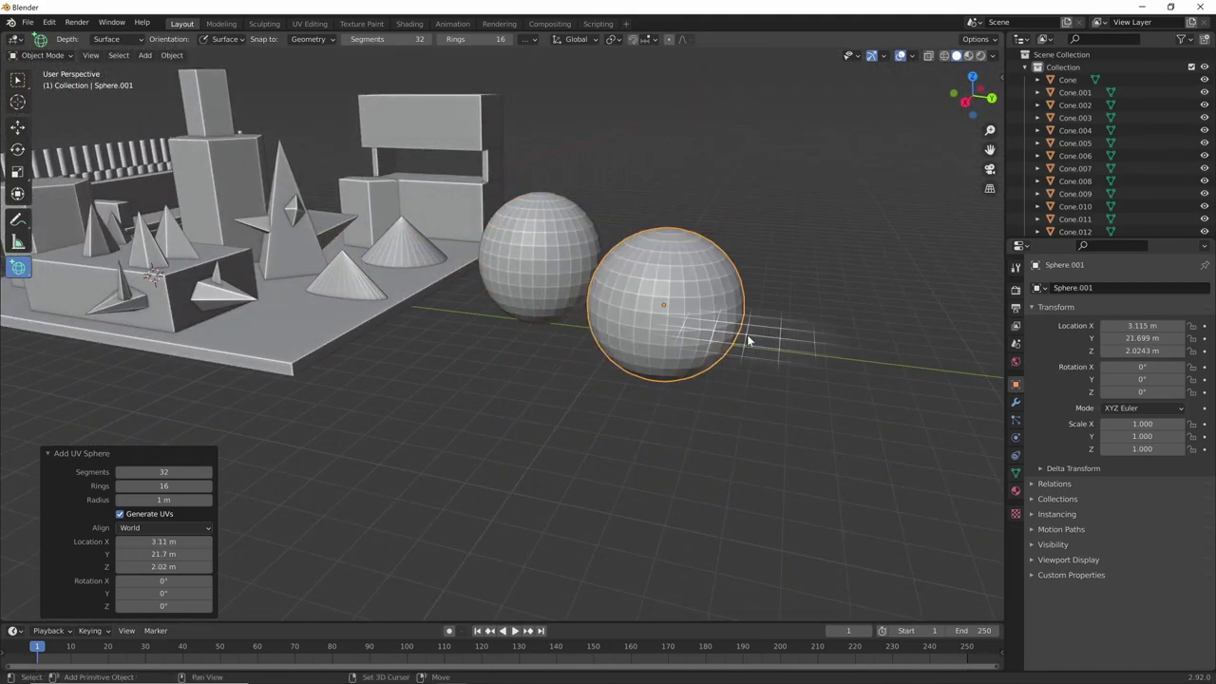
mouse_move(738, 355)
middle_down()
mouse_move(676, 433)
mouse_move(723, 411)
middle_up()
- Add a third UV sphere on the ground next to the others
scroll(722, 412, up, 2)
scroll(706, 402, up, 3)
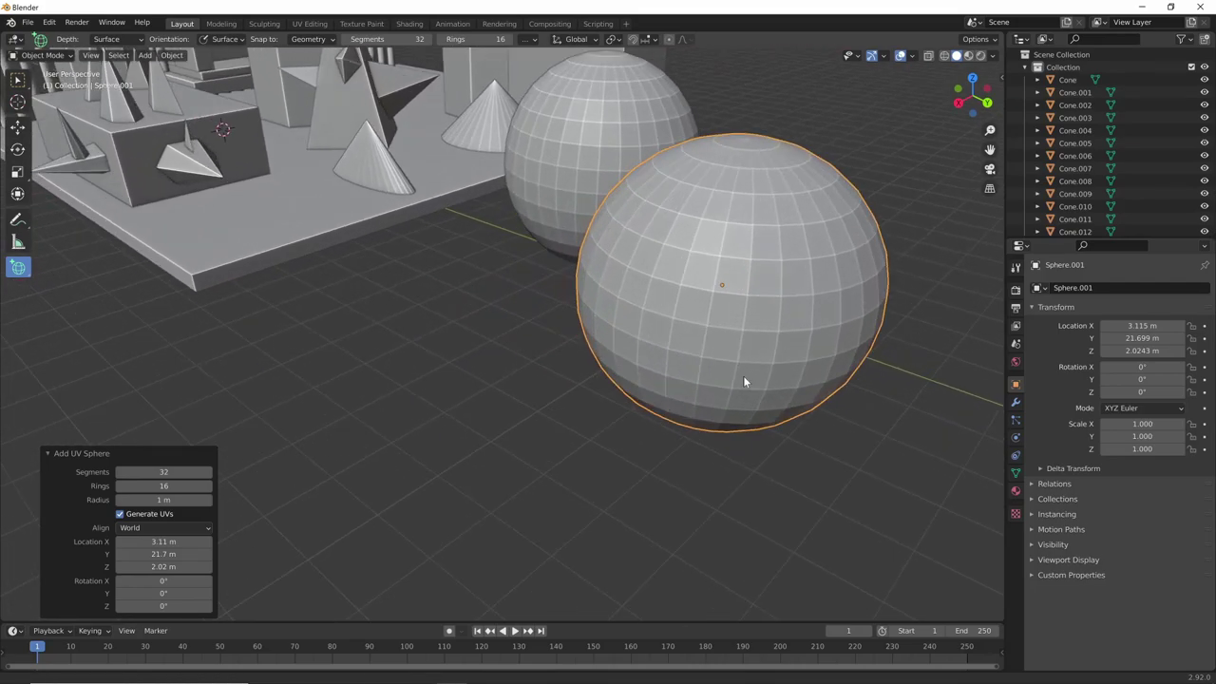
scroll(742, 375, up, 3)
mouse_move(639, 395)
middle_down()
mouse_move(718, 395)
mouse_move(356, 454)
middle_up()
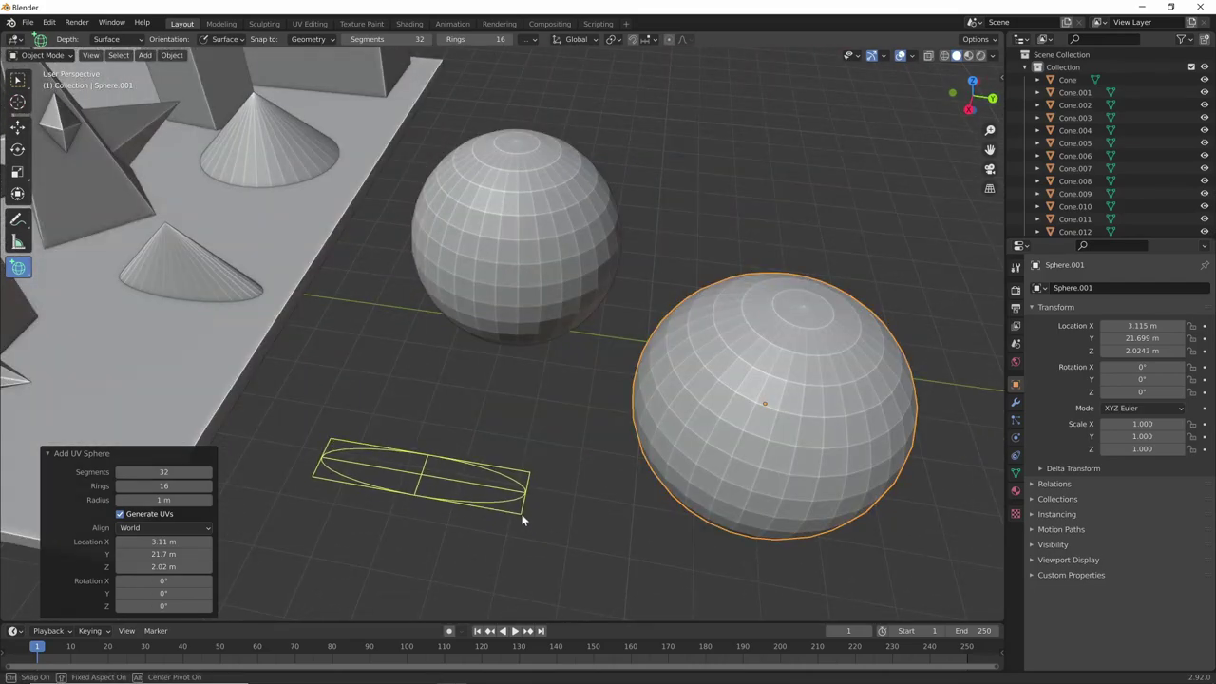
drag(523, 544, 513, 454)
click(535, 459)
scroll(613, 407, up, 3)
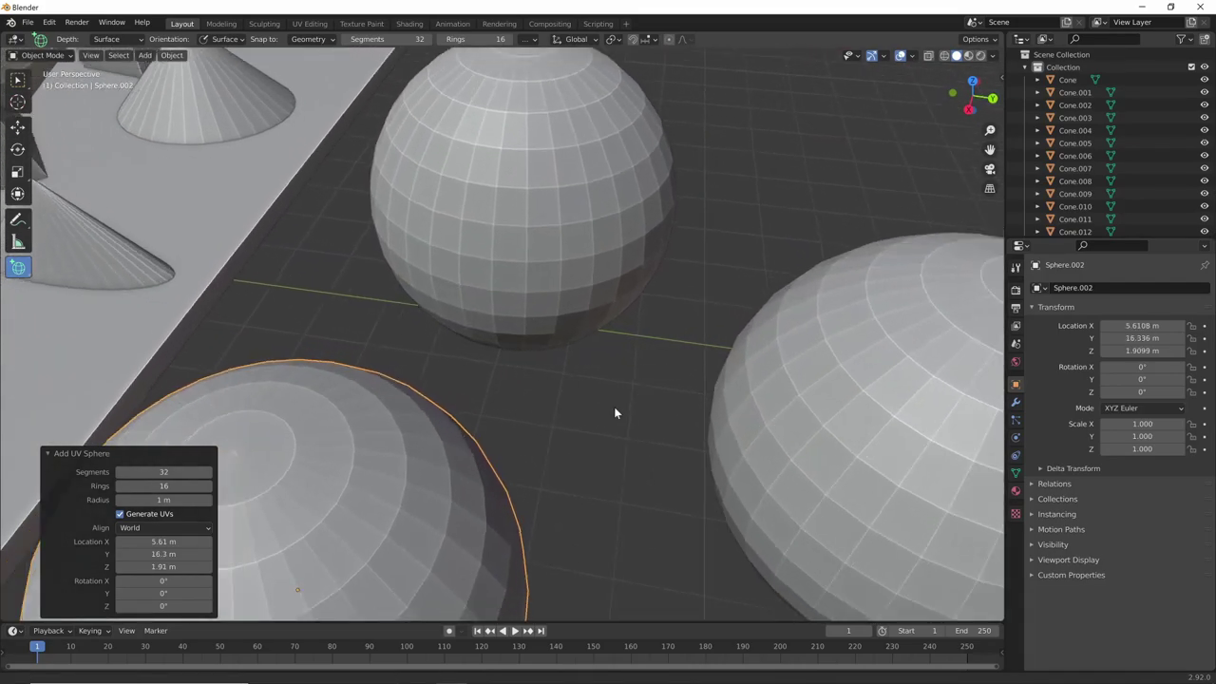
scroll(607, 431, down, 4)
mouse_move(613, 407)
middle_down()
mouse_move(607, 432)
mouse_move(657, 412)
mouse_move(577, 462)
mouse_move(248, 493)
middle_up()
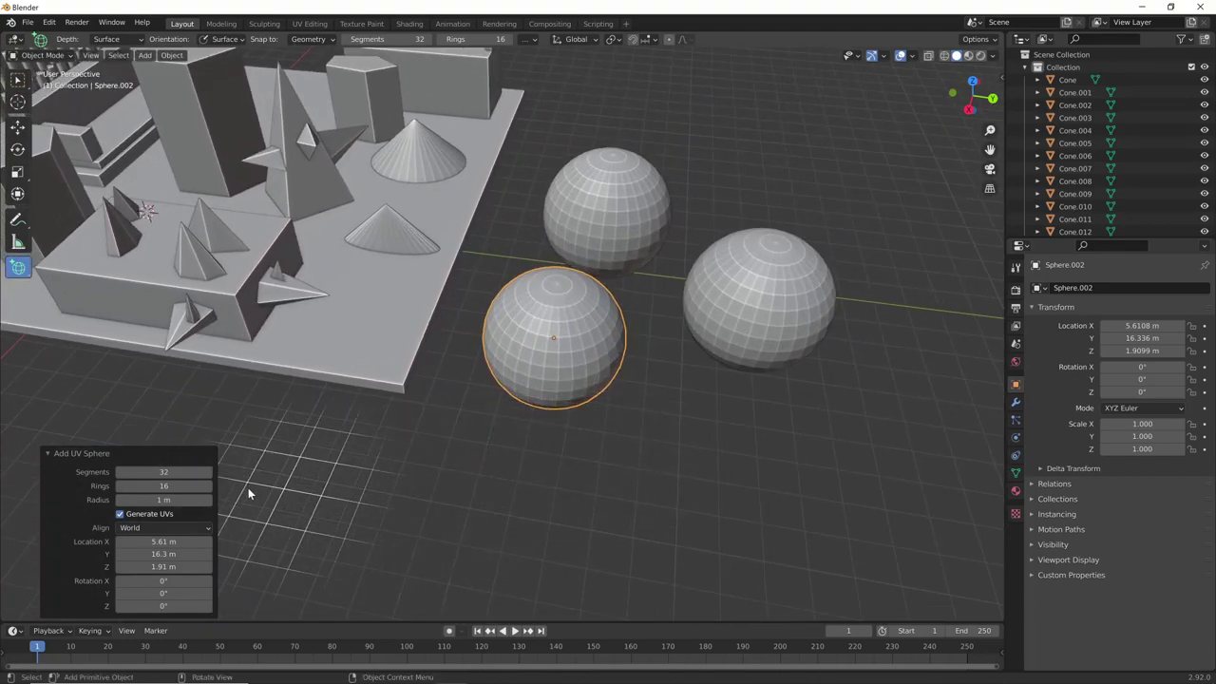
- Make the third sphere a low-poly dome with 6 segments and 3 rings
text(4)
key(Return)
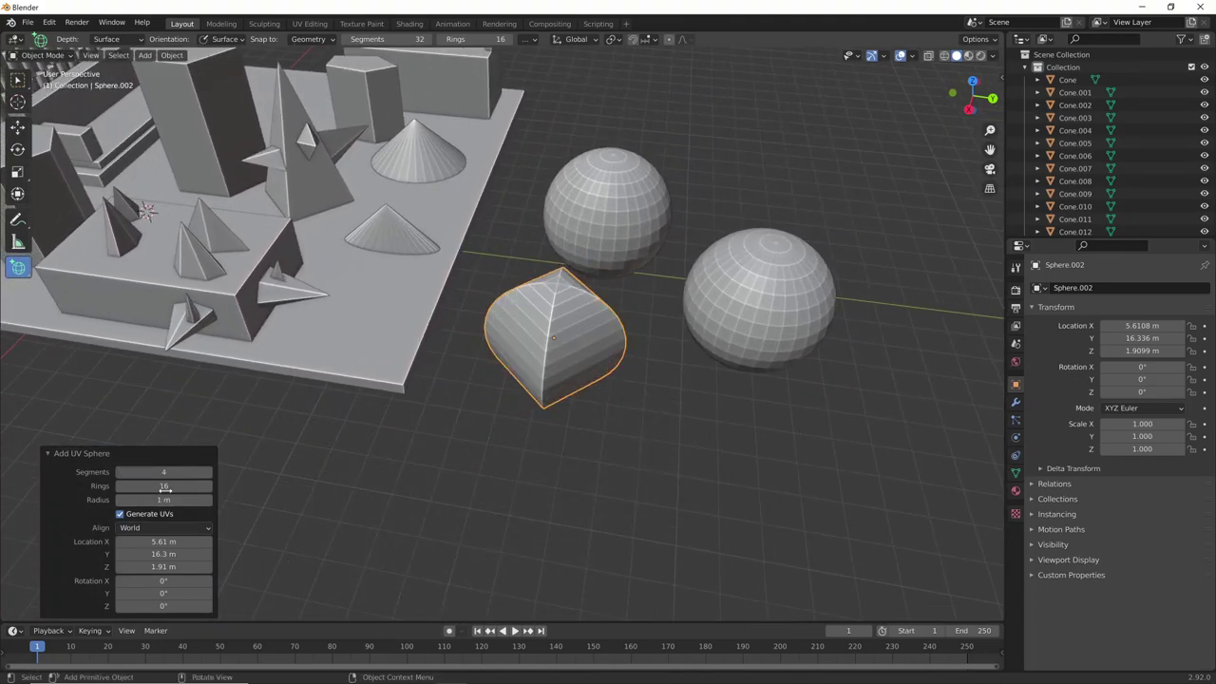
text(4)
key(Return)
mouse_move(627, 494)
middle_down()
mouse_move(667, 382)
mouse_move(396, 426)
middle_up()
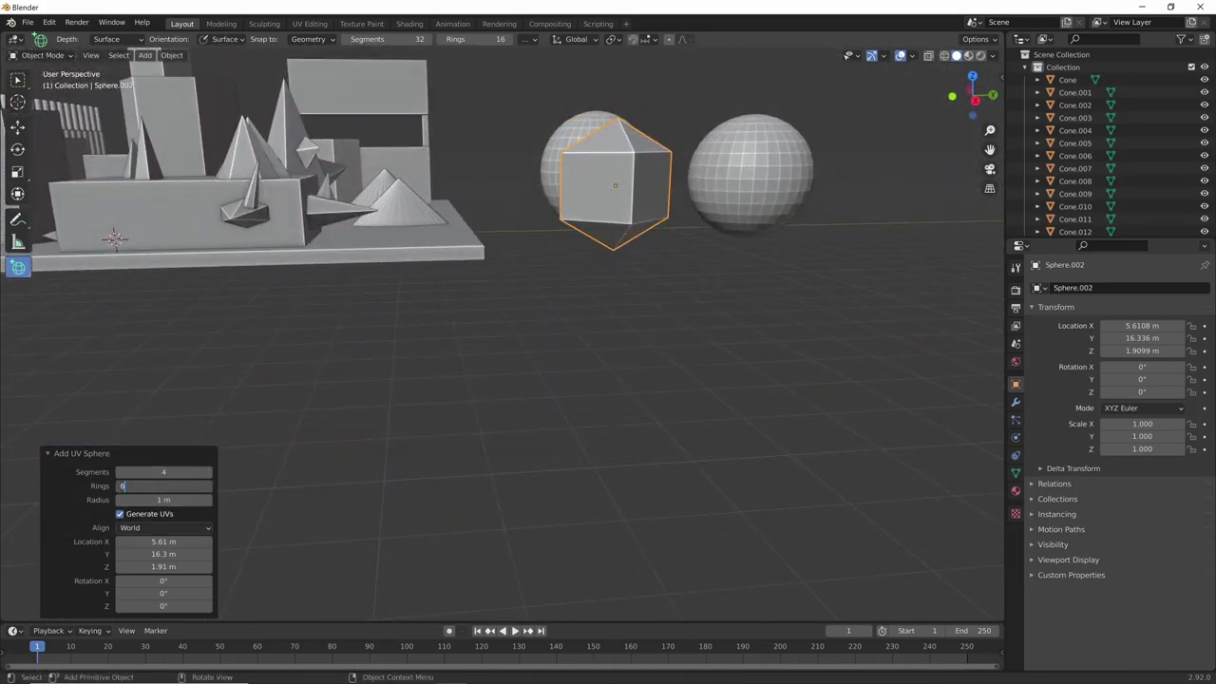
key(Return)
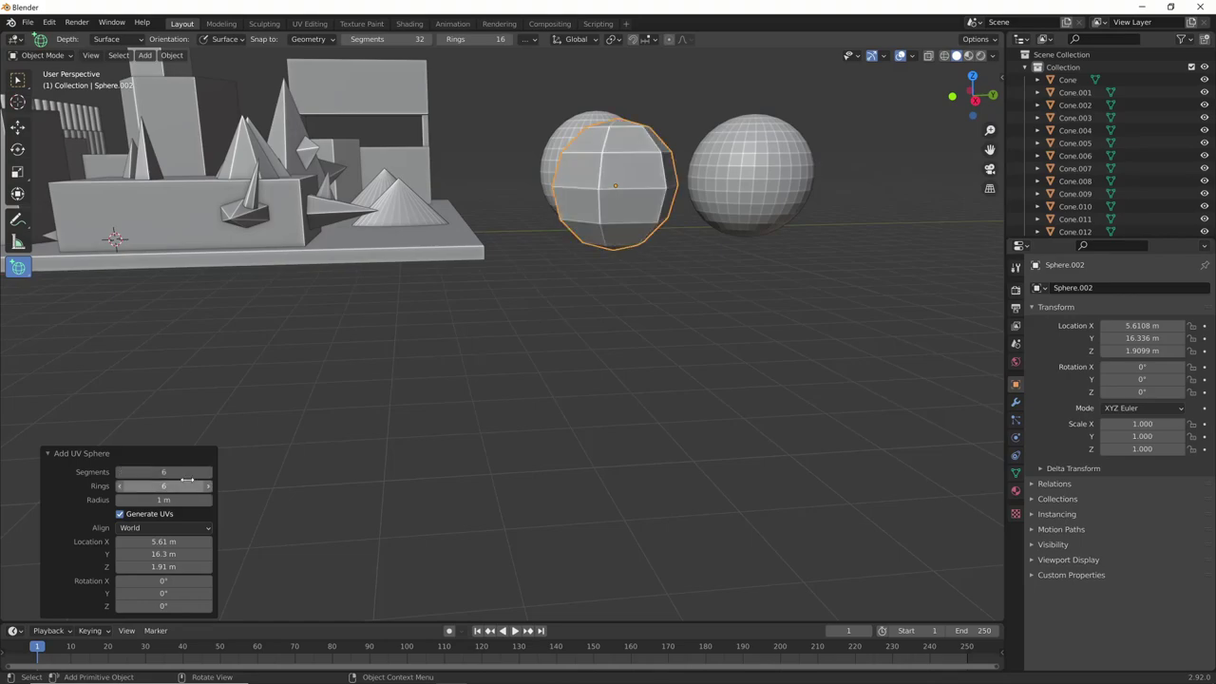
mouse_move(607, 427)
middle_down()
mouse_move(641, 392)
mouse_move(651, 399)
middle_up()
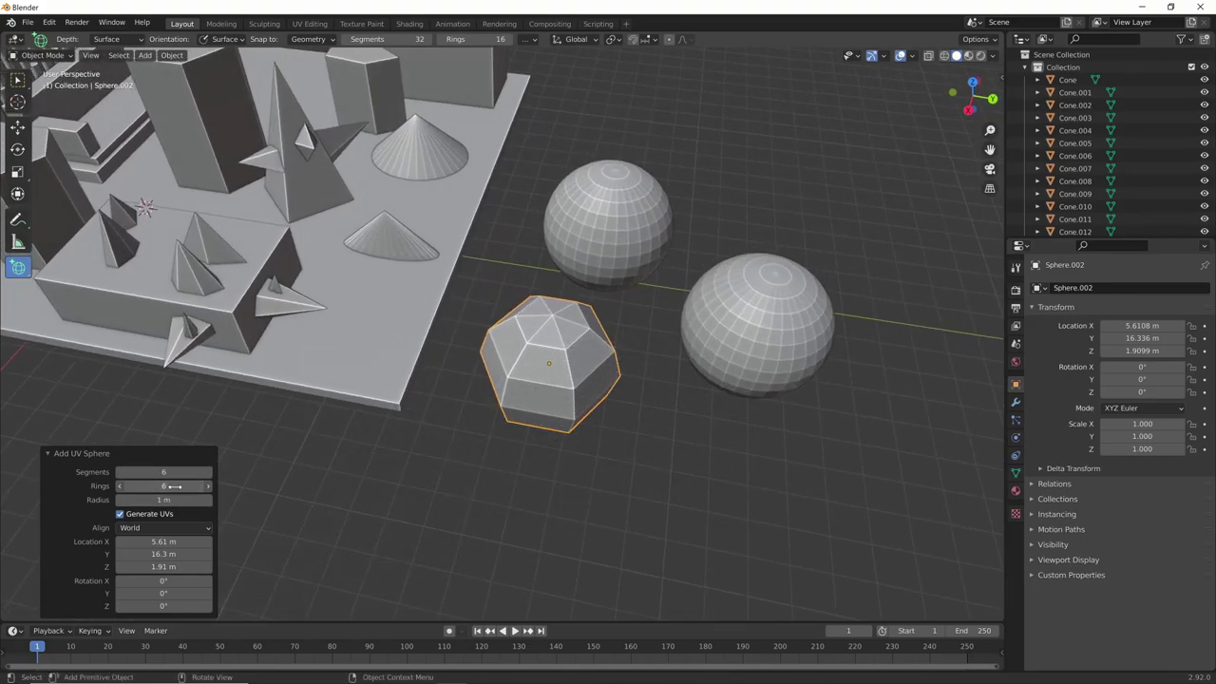
text(3)
key(Return)
mouse_move(637, 470)
middle_down()
mouse_move(656, 462)
mouse_move(652, 491)
mouse_move(654, 409)
mouse_move(590, 396)
mouse_move(651, 434)
mouse_move(619, 420)
mouse_move(646, 421)
middle_up()
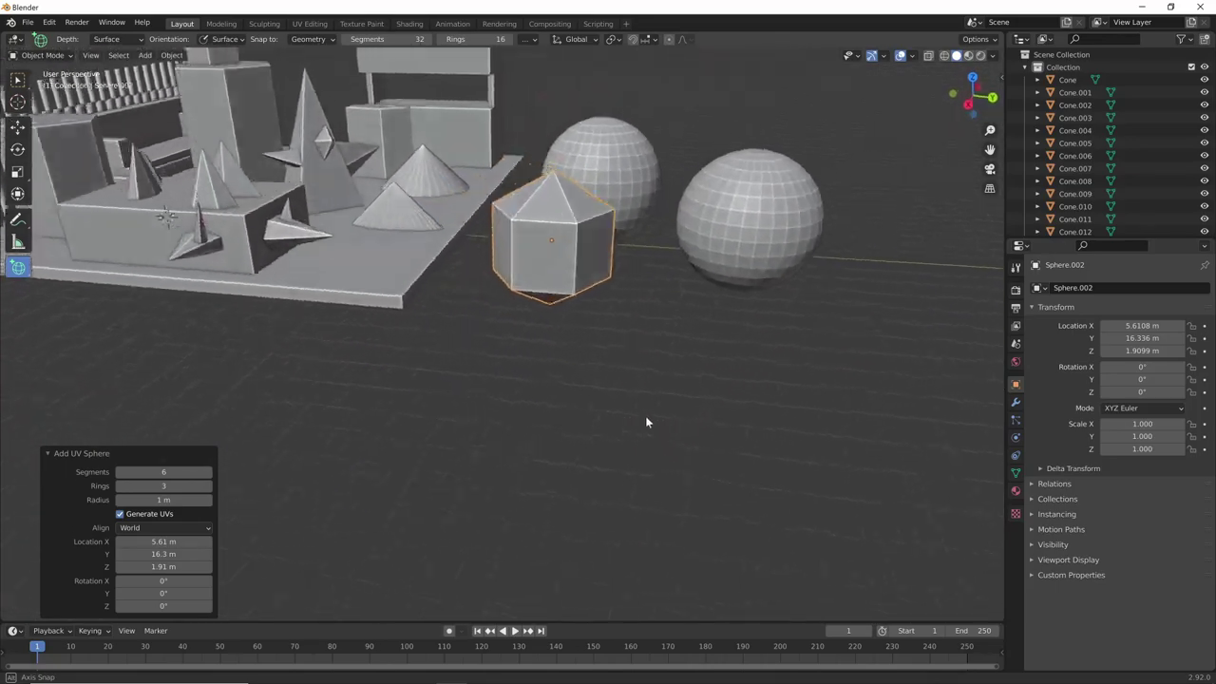
- Draw a tall six-sided spindle beside the spheres
drag(550, 437, 660, 290)
mouse_move(660, 289)
middle_down()
mouse_move(834, 370)
mouse_move(711, 330)
mouse_move(675, 347)
mouse_move(646, 386)
mouse_move(576, 420)
mouse_move(621, 421)
mouse_move(602, 421)
mouse_move(587, 399)
mouse_move(673, 415)
mouse_move(618, 424)
middle_up()
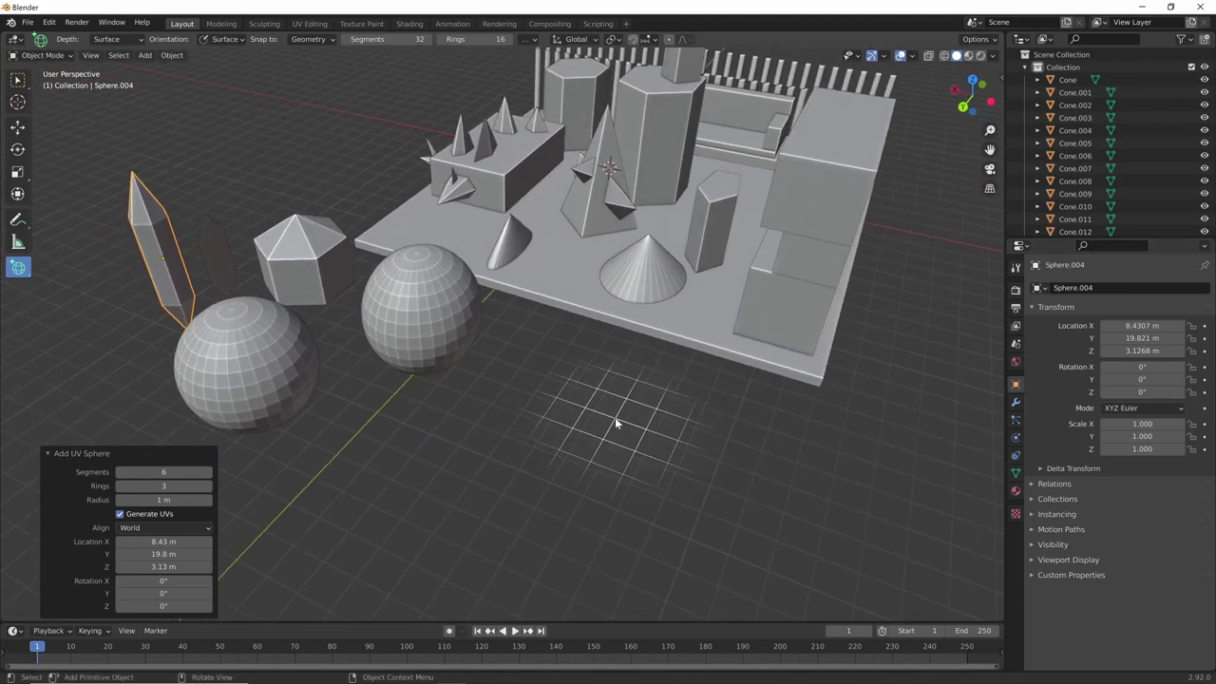
drag(19, 269, 64, 306)
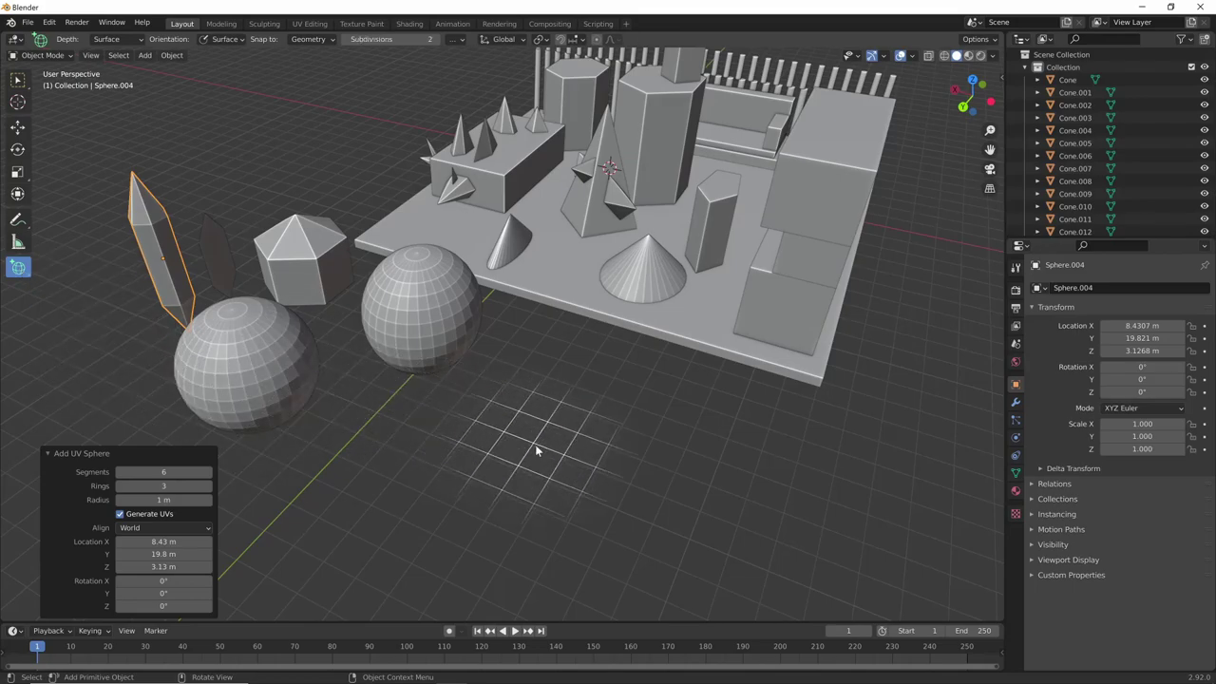
- Create an ico sphere beside the spheres with 2 subdivisions
click(760, 304)
mouse_move(763, 299)
middle_down()
mouse_move(715, 408)
mouse_move(664, 366)
middle_up()
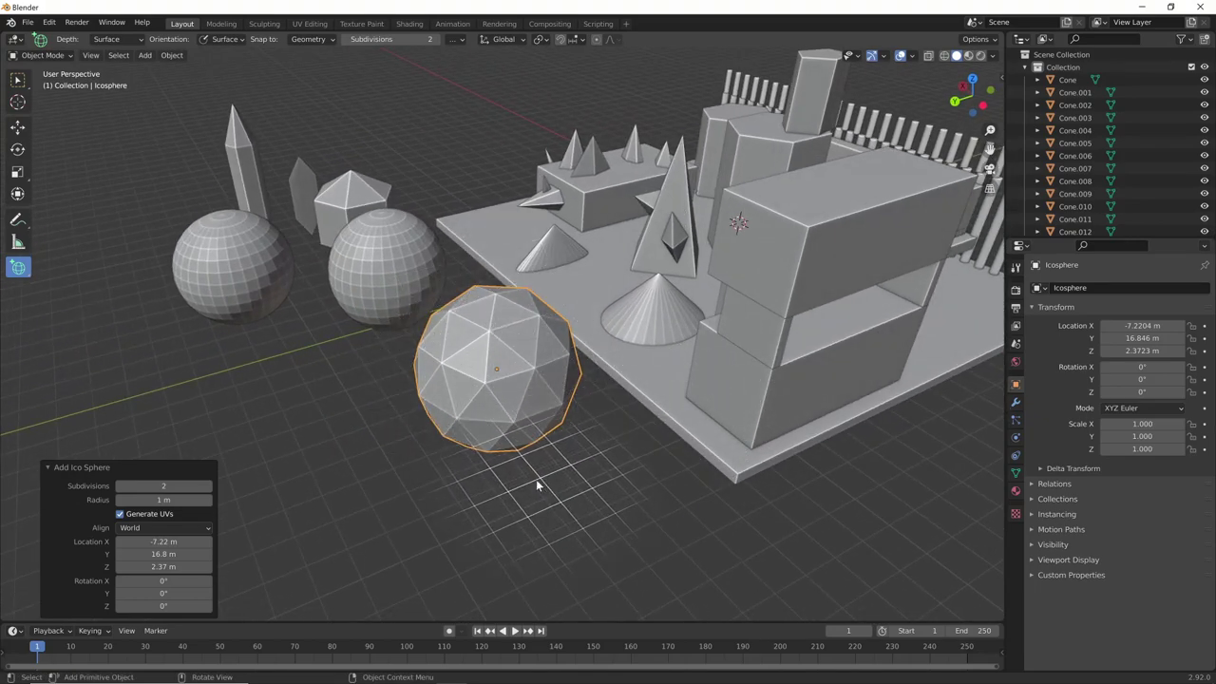
click(120, 487)
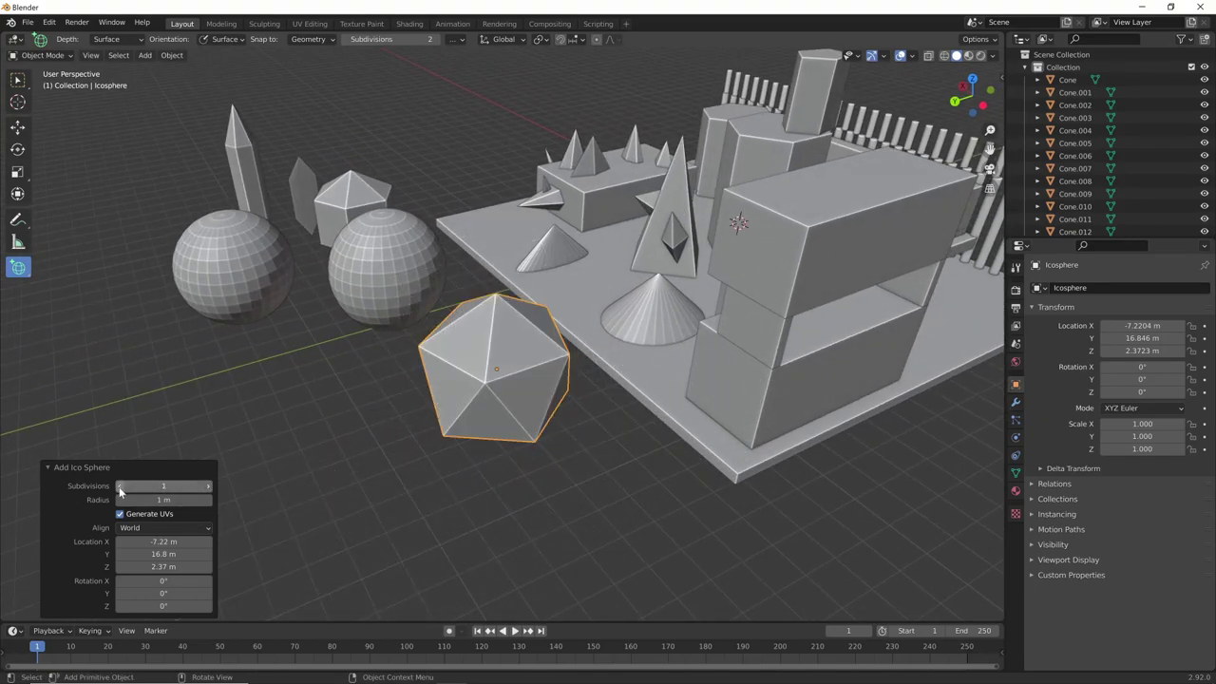
mouse_move(559, 441)
middle_down()
mouse_move(628, 414)
mouse_move(564, 397)
mouse_move(615, 418)
mouse_move(558, 427)
mouse_move(619, 438)
mouse_move(428, 474)
middle_up()
click(210, 487)
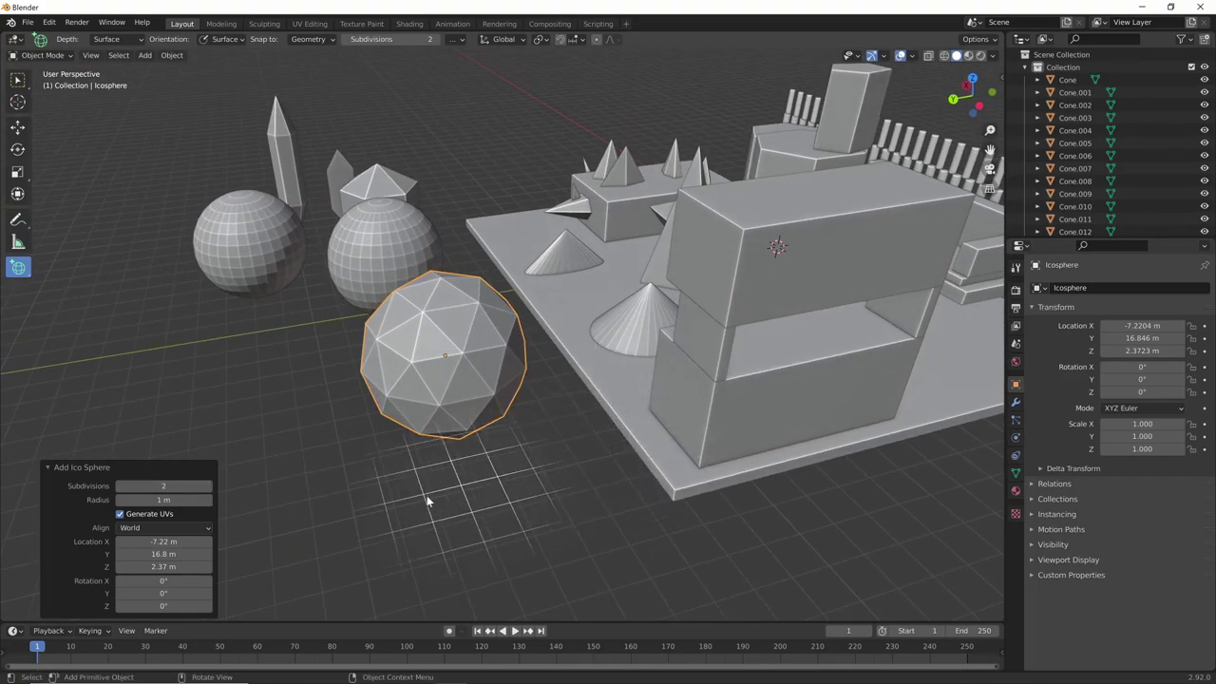
click(209, 487)
click(121, 486)
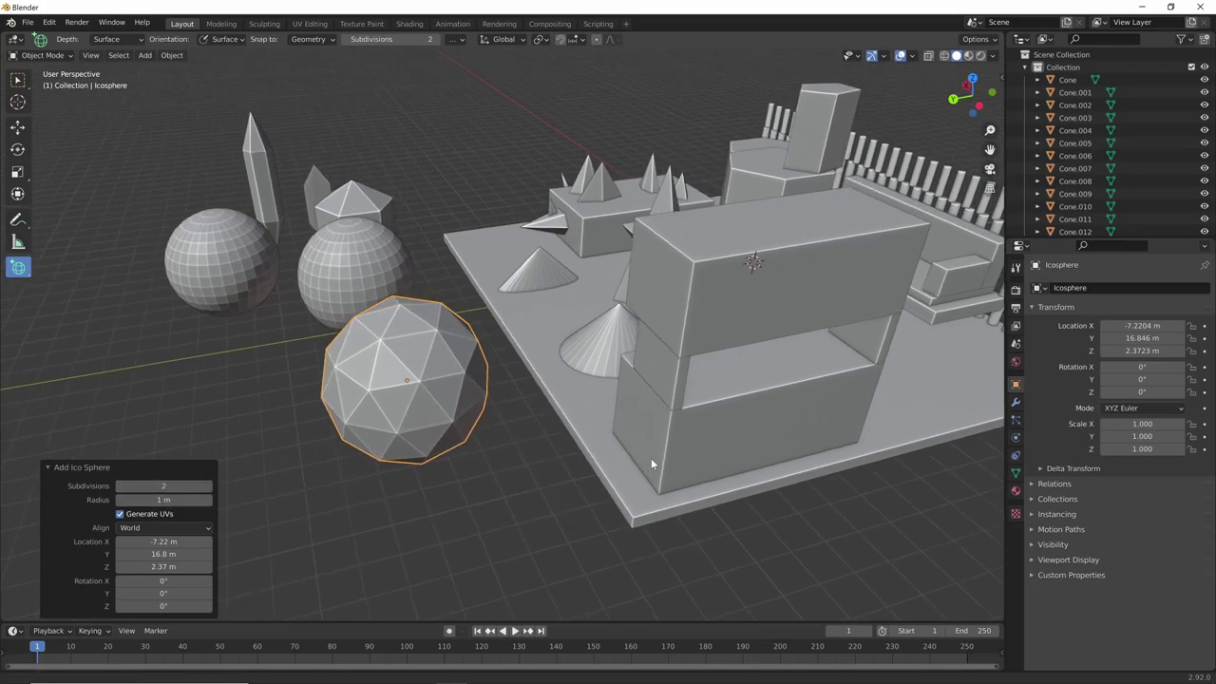
middle_drag(746, 431, 444, 530)
- Draw two flattened ico sphere discs with shallow height on the ground
drag(589, 525, 595, 512)
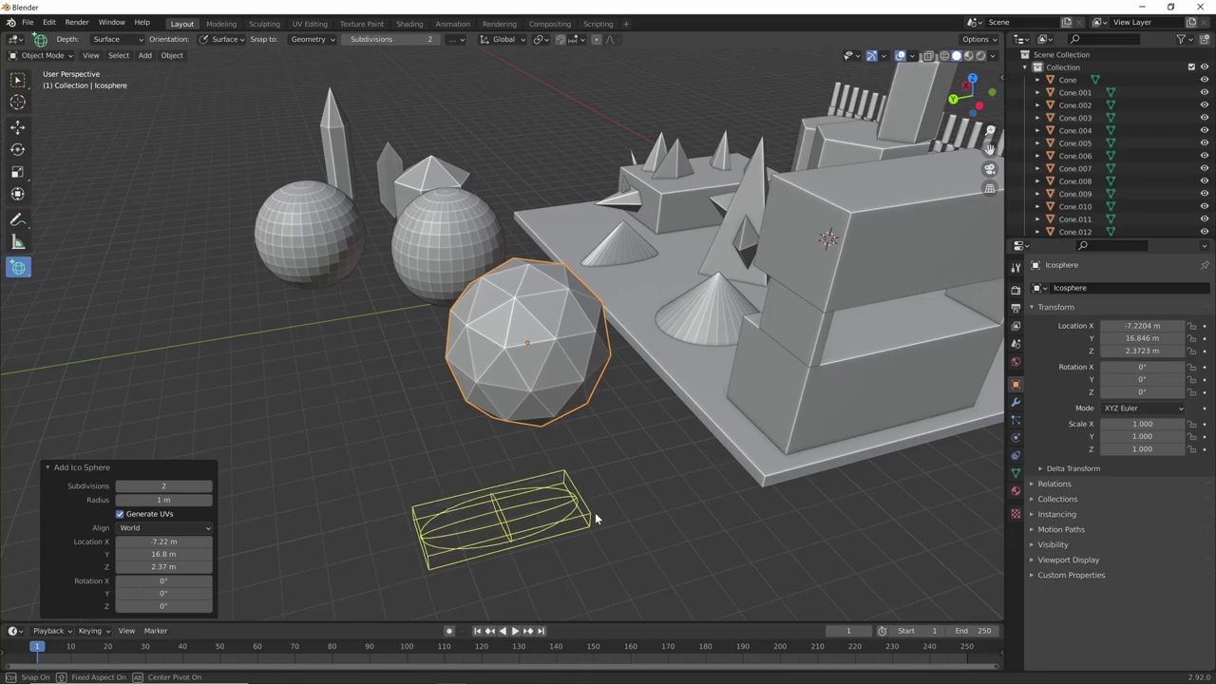
click(594, 512)
middle_drag(595, 512, 719, 480)
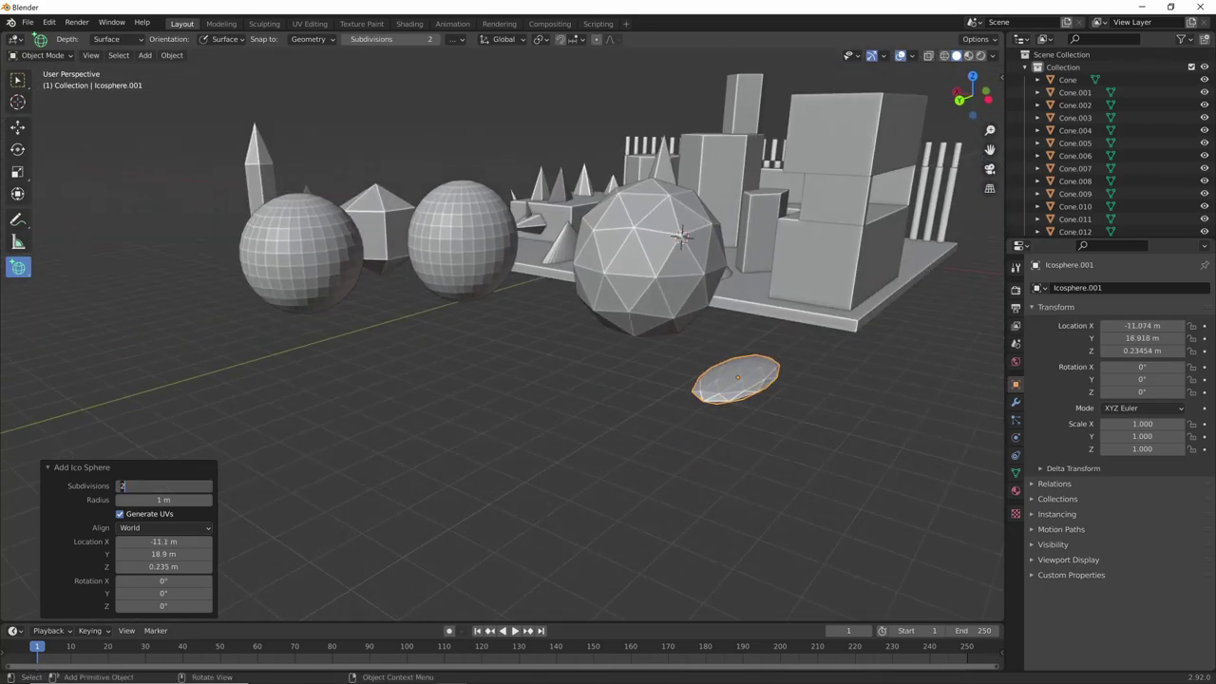
drag(742, 450, 922, 420)
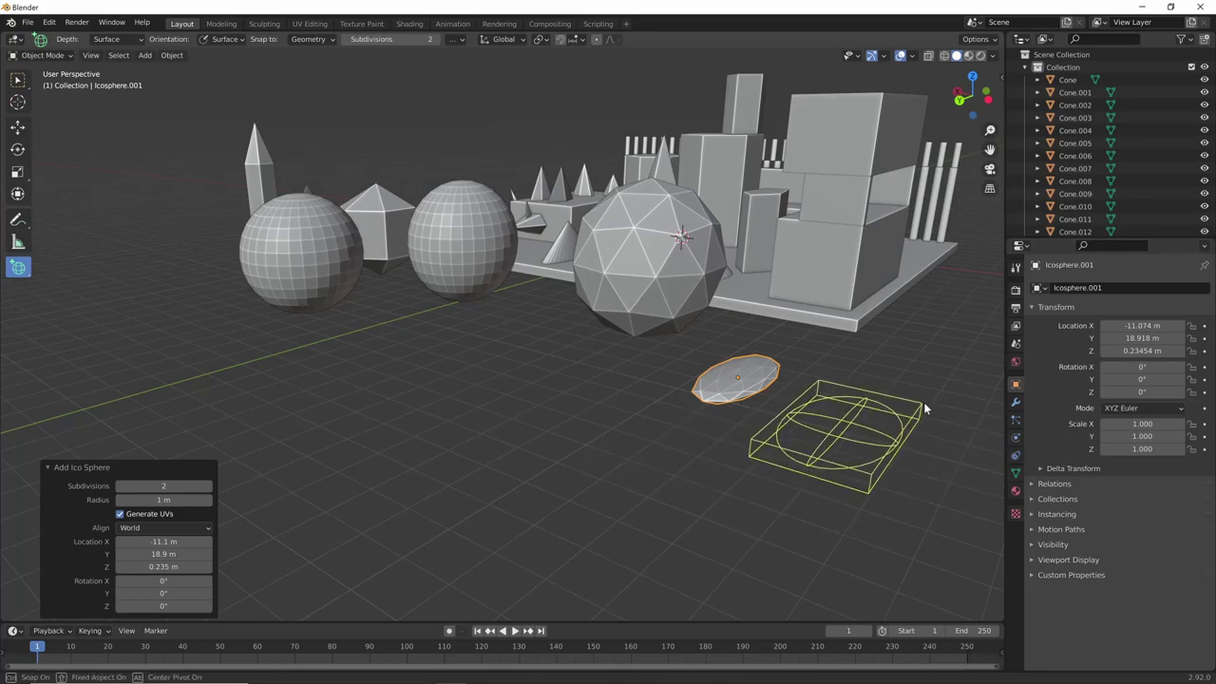
click(923, 401)
mouse_move(923, 402)
middle_down()
mouse_move(358, 497)
mouse_move(696, 379)
mouse_move(884, 411)
mouse_move(657, 259)
middle_up()
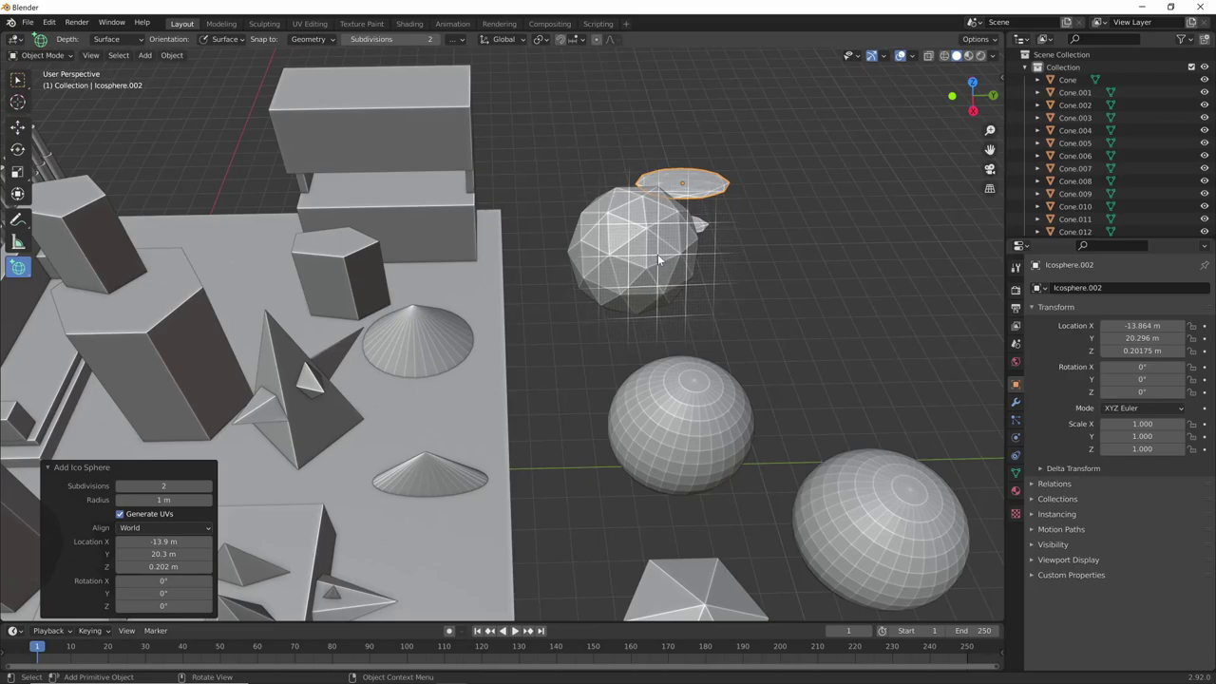
- Shade the ico sphere smooth
click(653, 260)
right_click(657, 253)
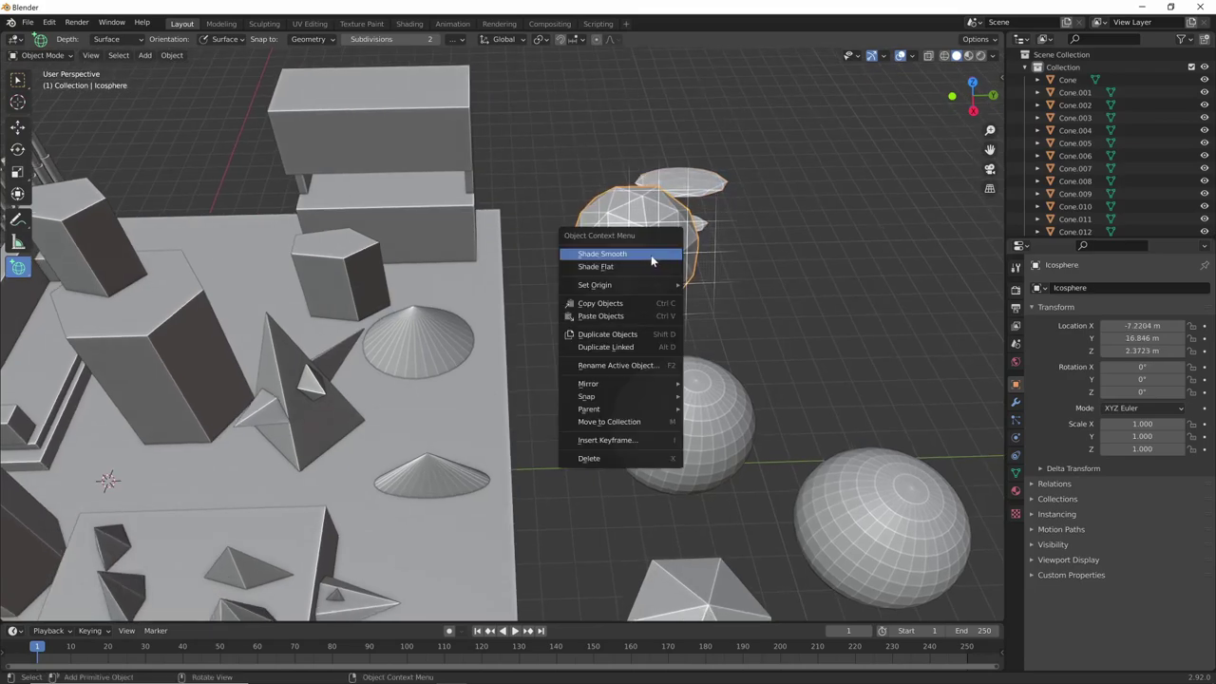
click(651, 254)
mouse_move(810, 342)
middle_down()
mouse_move(664, 296)
mouse_move(724, 234)
middle_up()
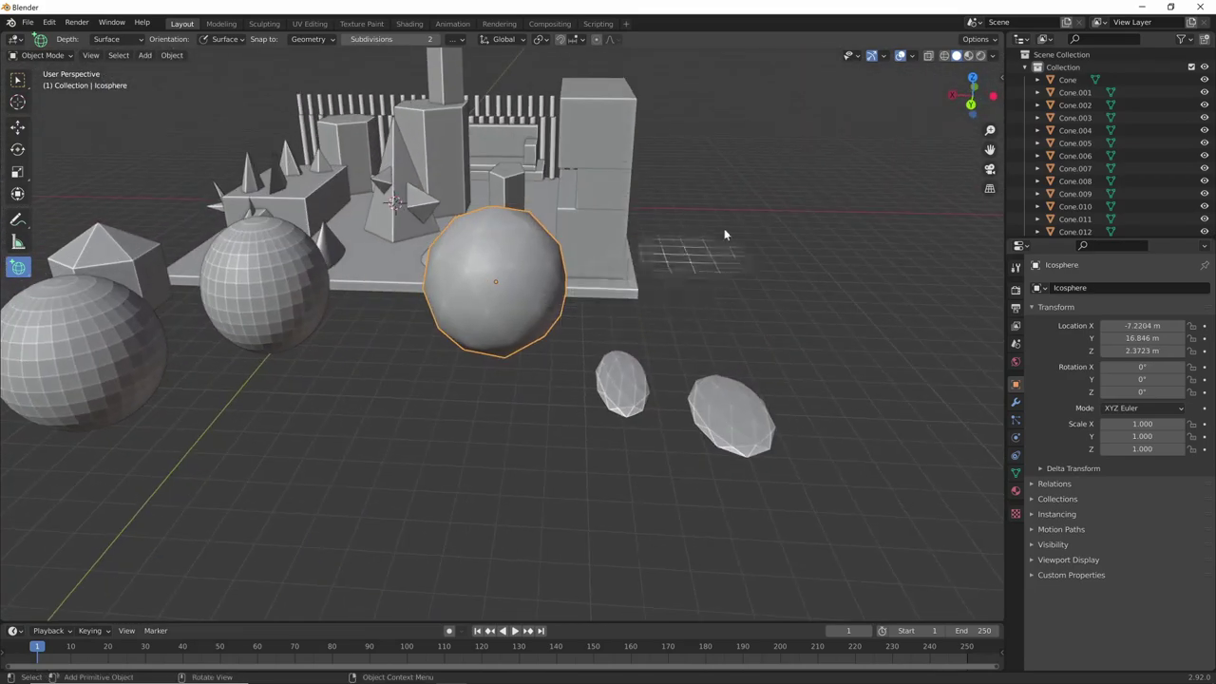
- Turn off Cavity in the viewport shading settings
click(993, 55)
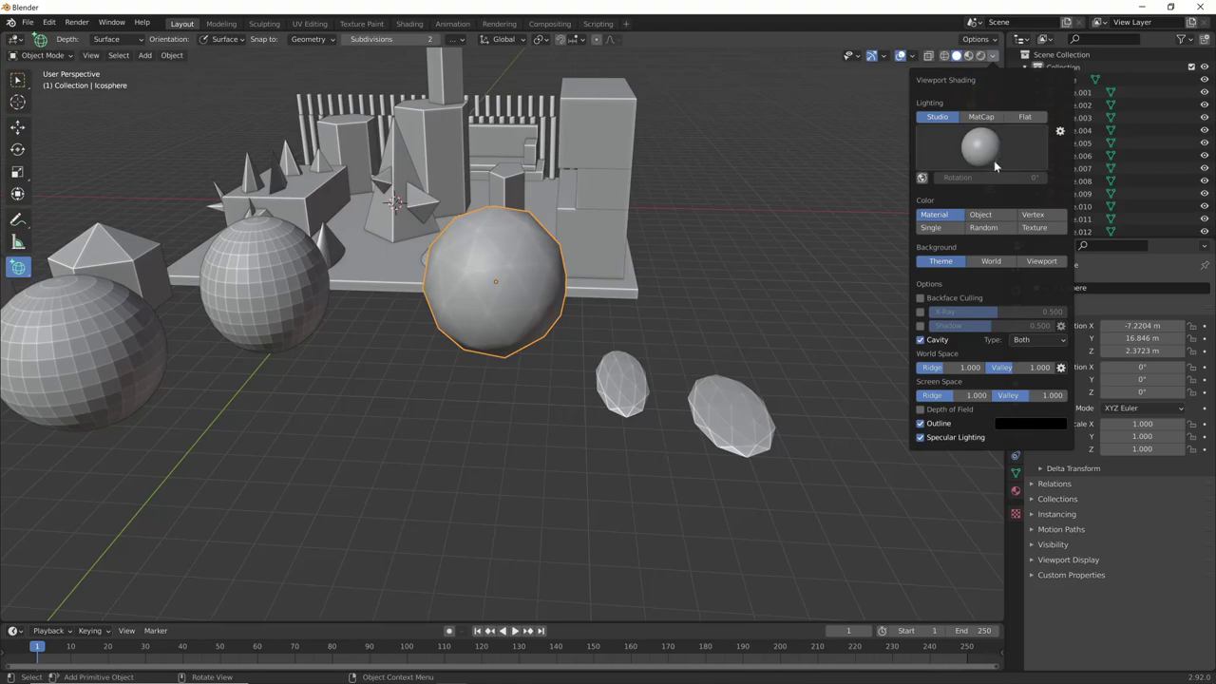
click(920, 340)
mouse_move(722, 399)
middle_down()
mouse_move(615, 419)
mouse_move(619, 428)
middle_up()
click(993, 56)
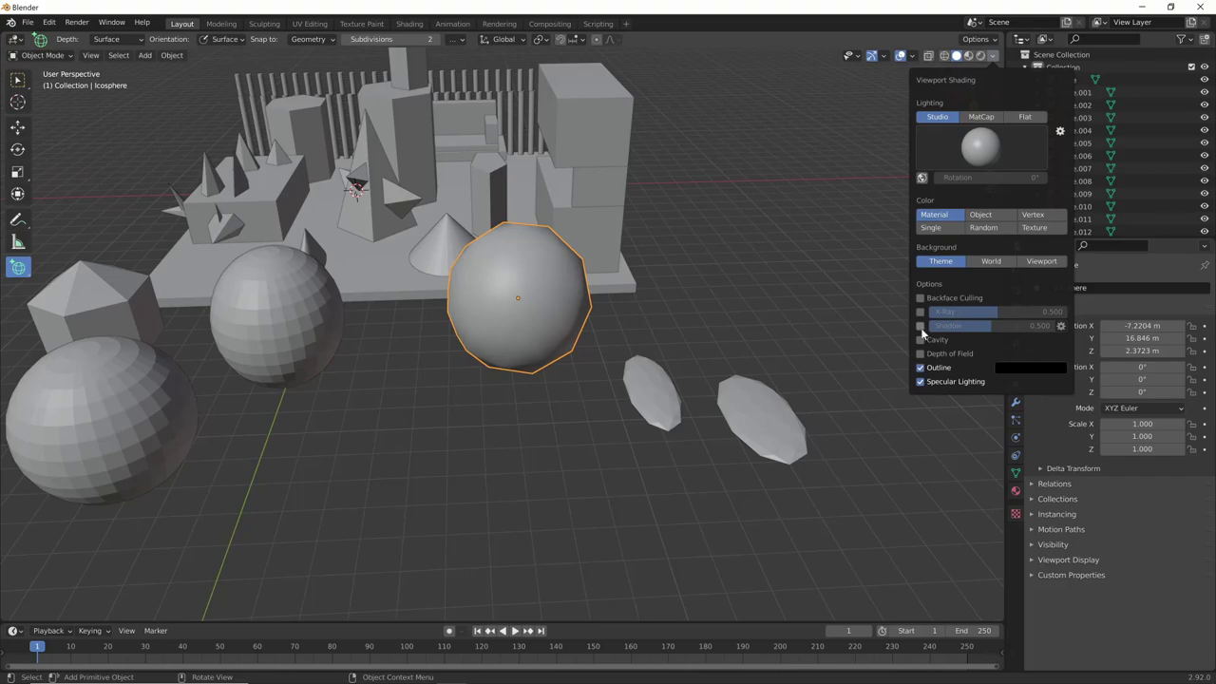
mouse_move(921, 338)
middle_down()
mouse_move(651, 434)
mouse_move(608, 418)
middle_up()
- Shade the UV sphere smooth
click(331, 316)
right_click(331, 315)
click(326, 314)
mouse_move(327, 314)
middle_down()
mouse_move(585, 358)
mouse_move(504, 330)
mouse_move(738, 414)
mouse_move(862, 401)
mouse_move(464, 339)
middle_up()
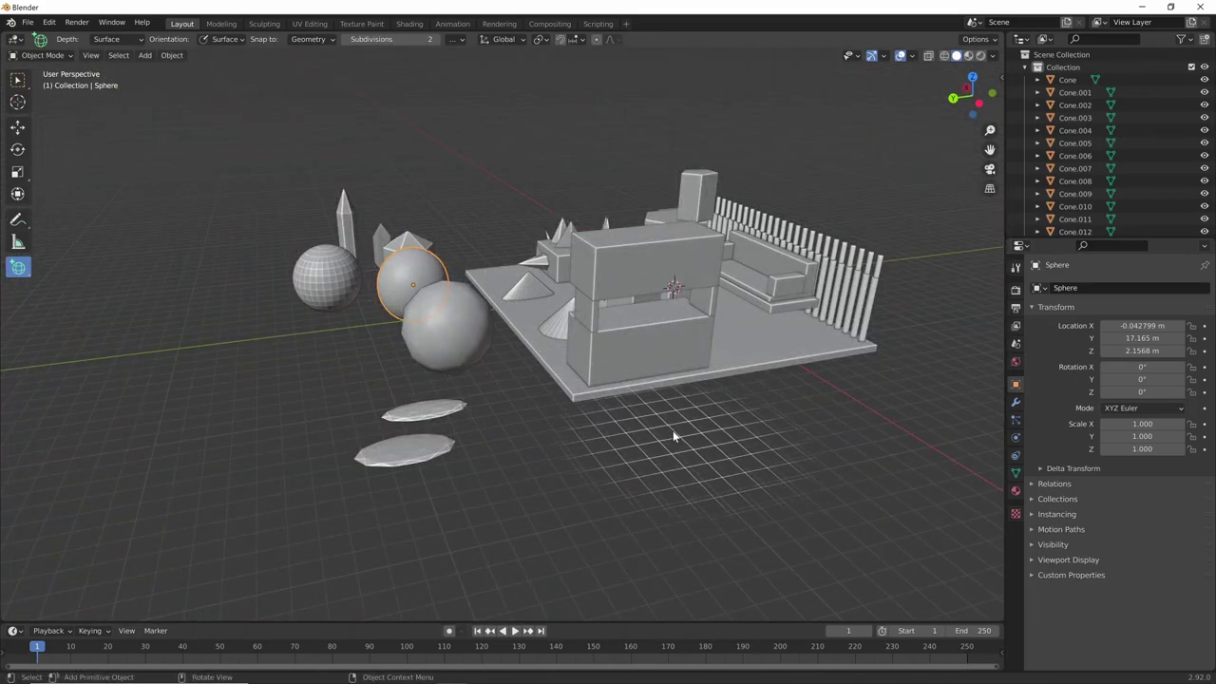
- Draw a large flat box slab on the floor with the Add Cube tool
click(18, 267)
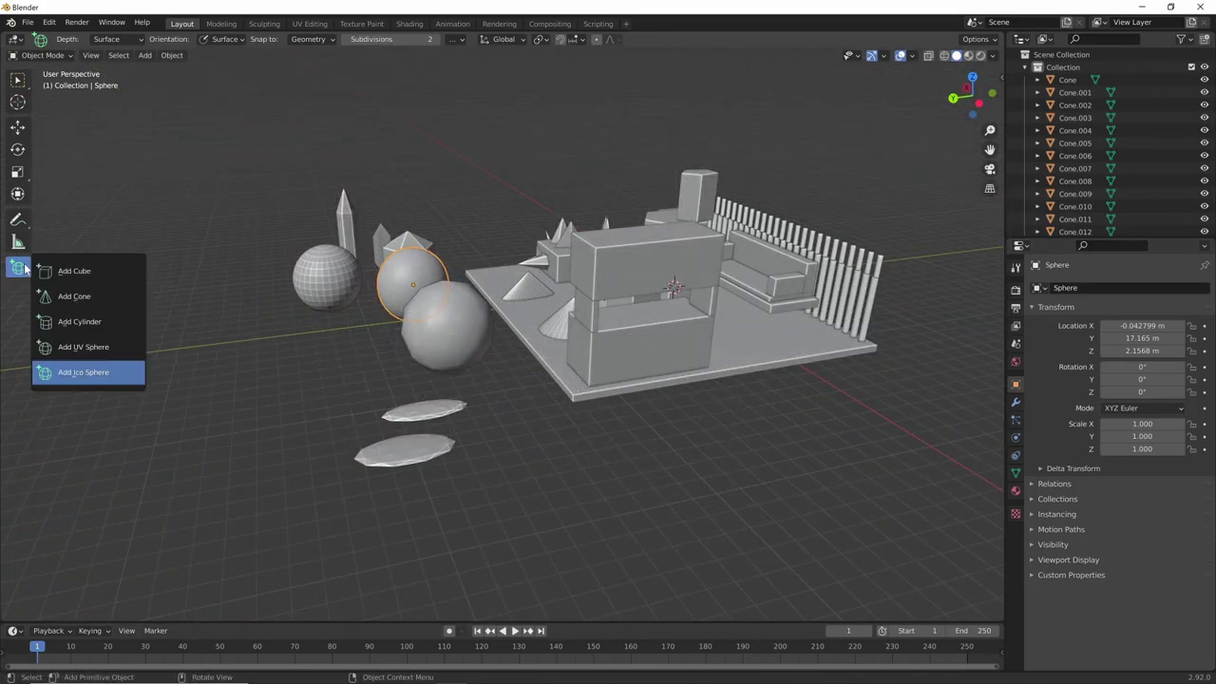
click(131, 271)
drag(569, 423, 949, 515)
click(949, 516)
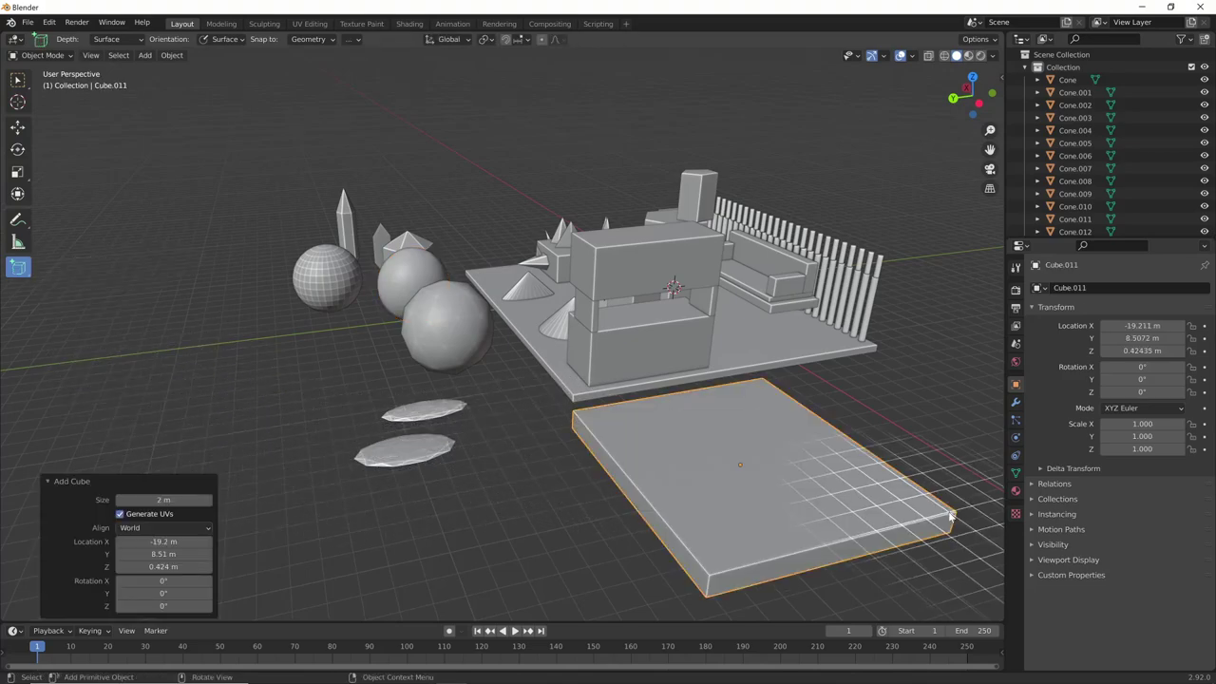
- Stack two smaller boxes on the slab and scale the top one down to 0.464
drag(613, 396, 694, 441)
click(721, 430)
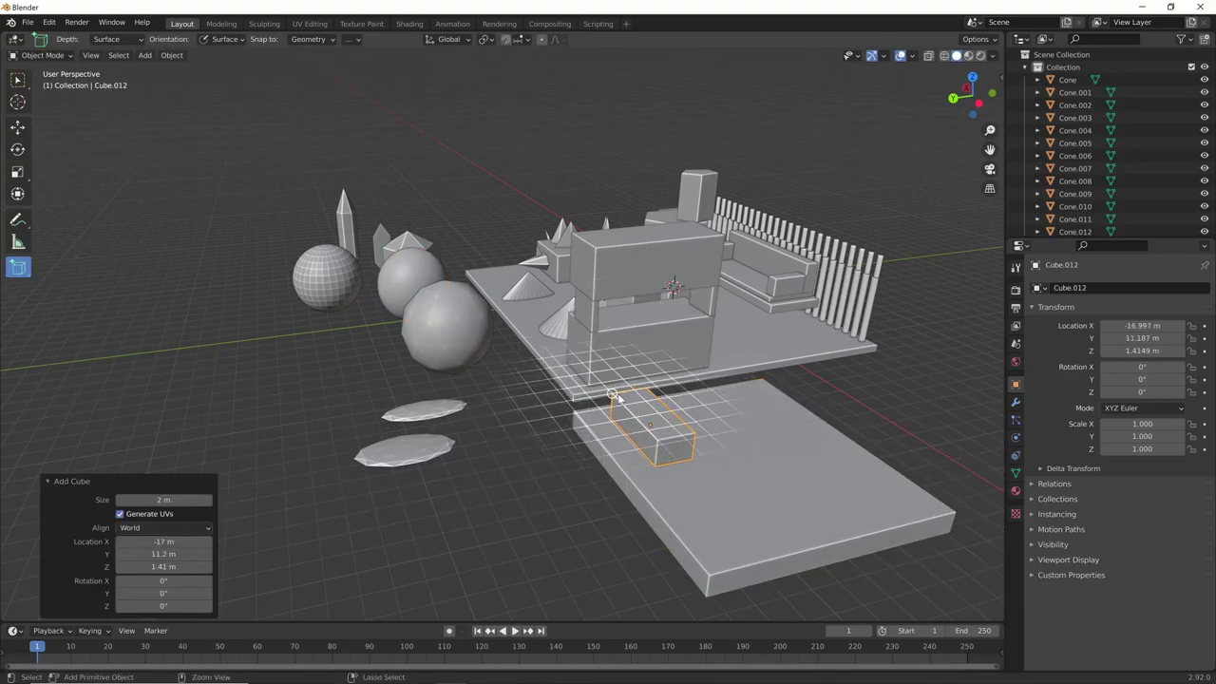
drag(615, 397, 680, 433)
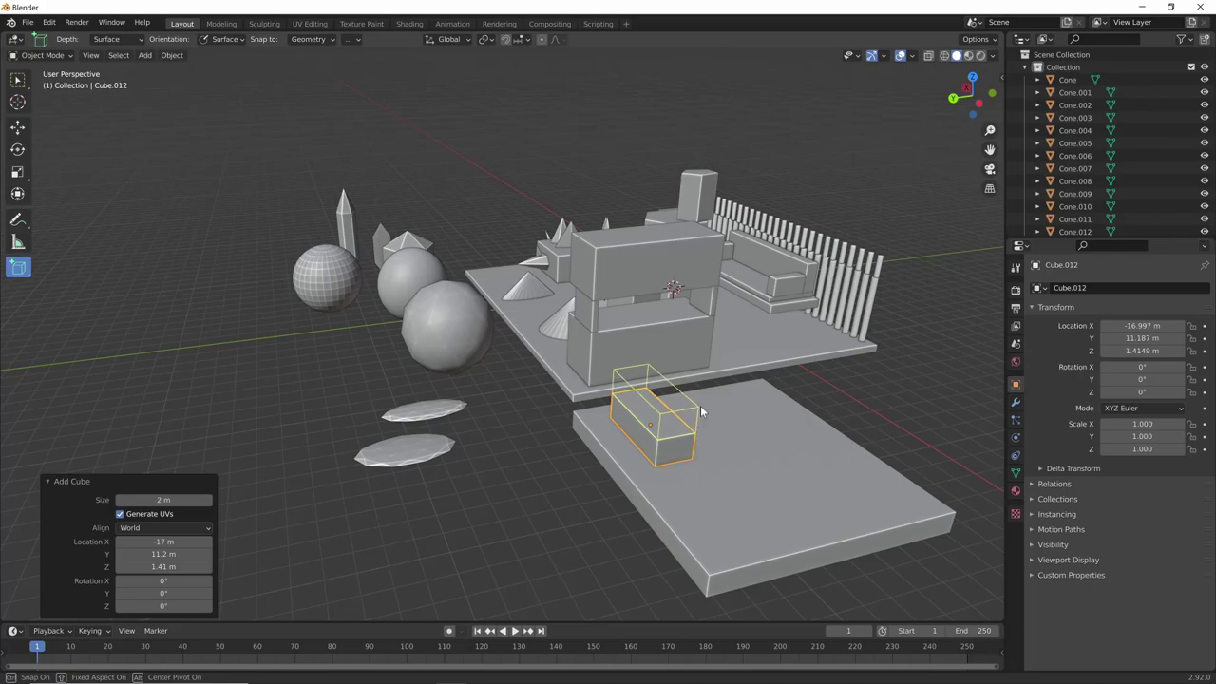
click(700, 411)
mouse_move(701, 410)
middle_down()
mouse_move(765, 410)
mouse_move(787, 443)
middle_up()
key(s)
click(787, 443)
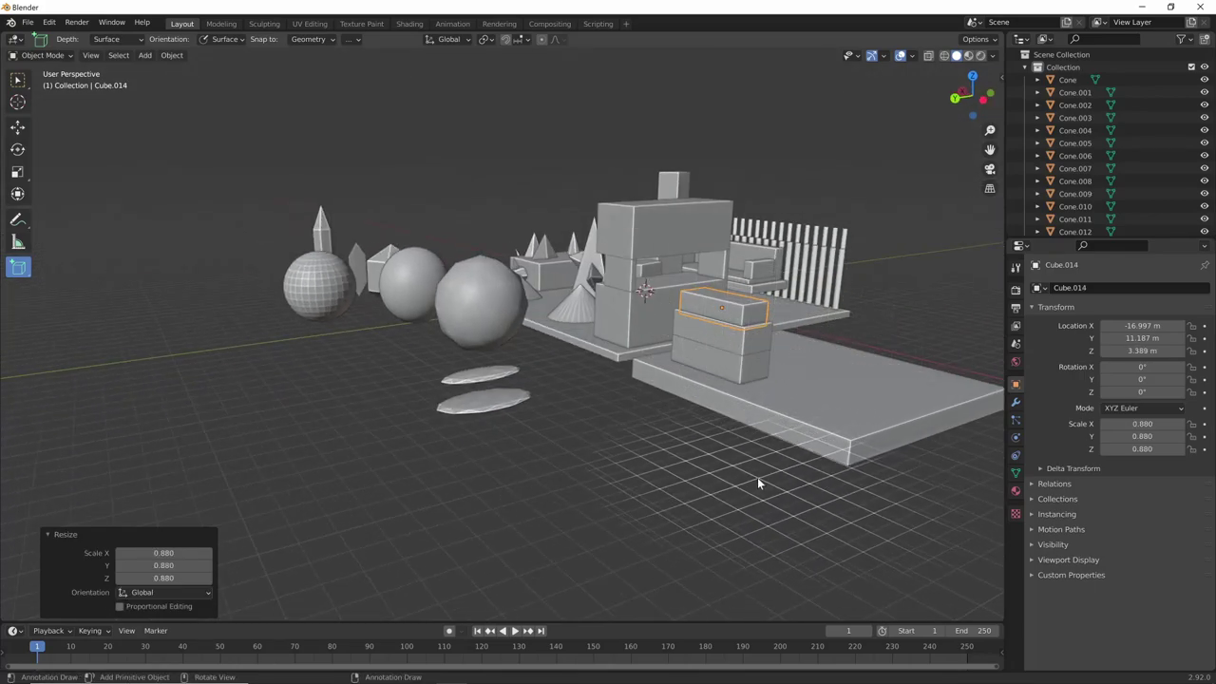
mouse_move(756, 480)
middle_down()
mouse_move(727, 432)
mouse_move(661, 436)
mouse_move(699, 458)
mouse_move(644, 370)
middle_up()
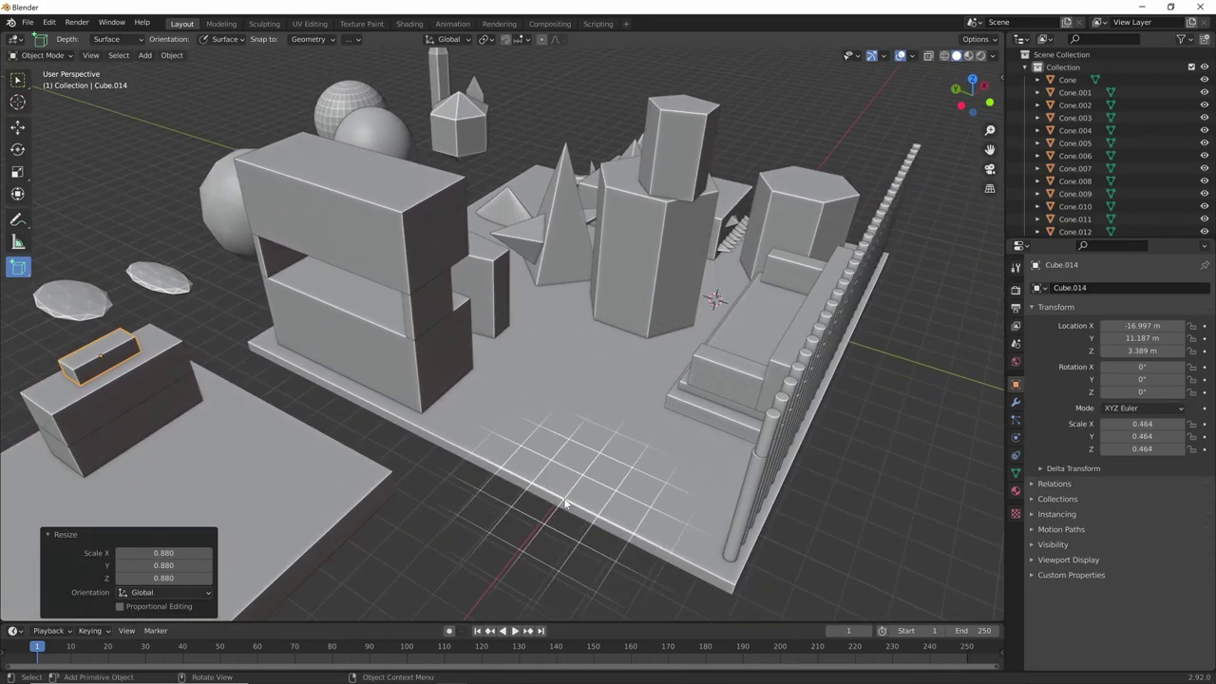
mouse_move(578, 497)
middle_down()
mouse_move(690, 488)
mouse_move(828, 513)
mouse_move(845, 478)
middle_up()
mouse_move(773, 380)
middle_down()
mouse_move(723, 384)
mouse_move(724, 430)
mouse_move(798, 408)
middle_up()
scroll(1130, 114, down, 2)
- Select the long stacked boxes and rename them 'credenza'
scroll(1149, 67, down, 3)
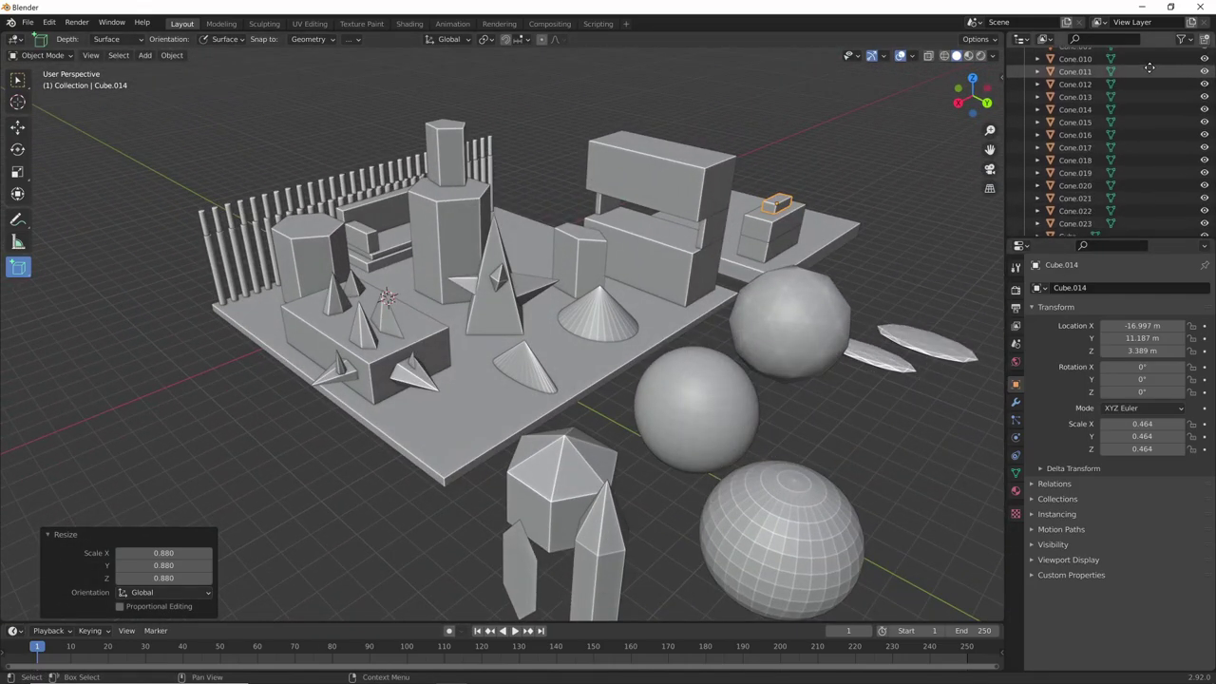
scroll(1149, 67, down, 3)
scroll(1135, 142, down, 3)
scroll(1130, 143, down, 3)
scroll(1132, 95, down, 3)
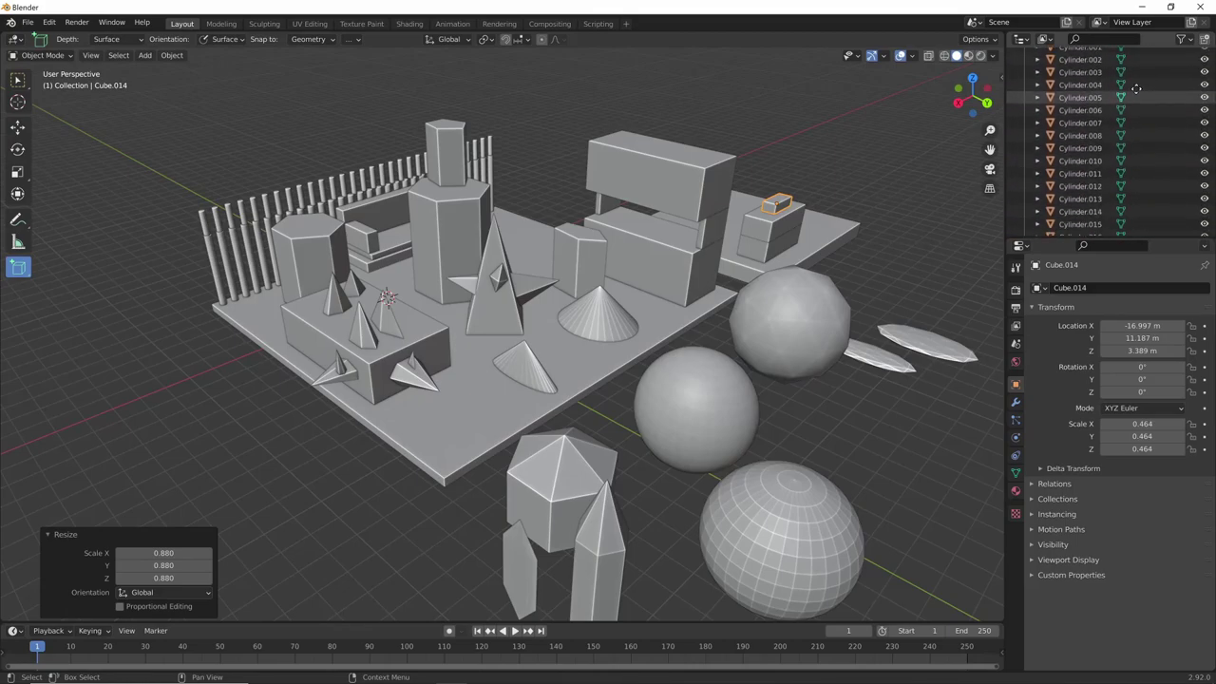
scroll(1135, 88, down, 1)
mouse_move(855, 361)
middle_down()
mouse_move(873, 347)
mouse_move(838, 348)
mouse_move(746, 291)
mouse_move(734, 203)
middle_up()
click(18, 81)
click(734, 203)
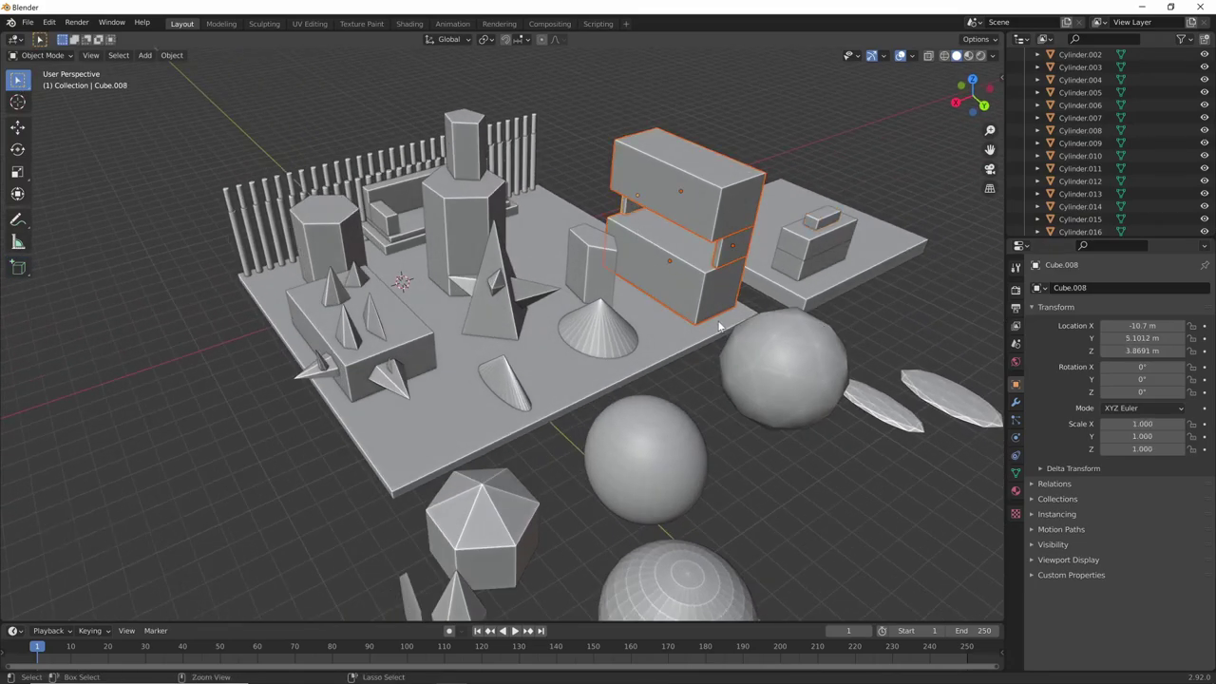
mouse_move(742, 357)
middle_down()
mouse_move(769, 302)
mouse_move(794, 361)
mouse_move(796, 434)
mouse_move(447, 305)
middle_up()
key(F2)
text(credenza)
key(Return)
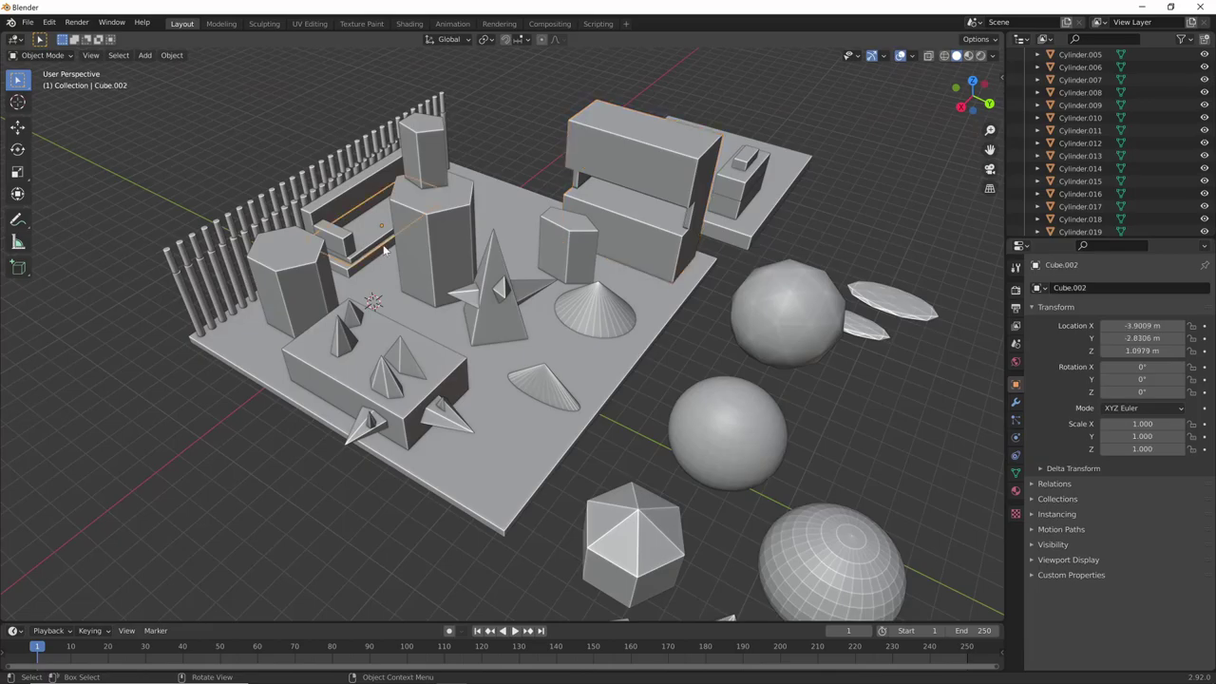
- Rename the sofa-shaped box 'divano' and move it along the Y axis
mouse_move(384, 249)
middle_down()
mouse_move(387, 315)
mouse_move(353, 209)
middle_up()
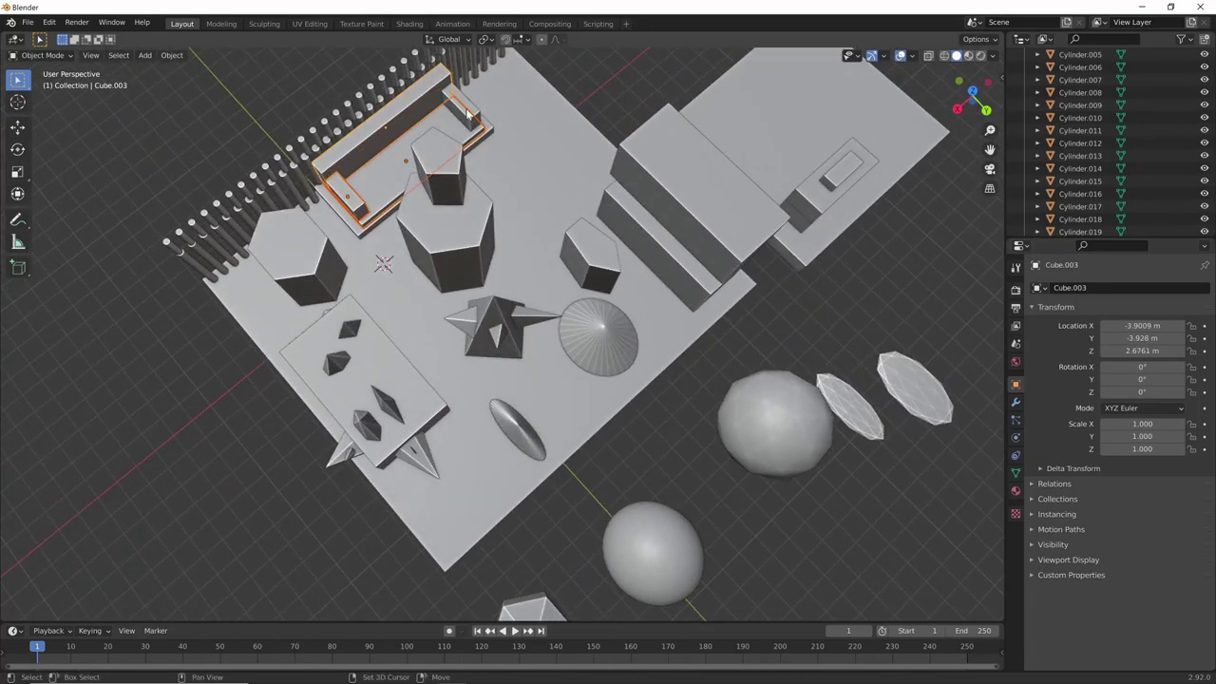
mouse_move(406, 249)
middle_down()
mouse_move(557, 174)
mouse_move(507, 196)
mouse_move(500, 235)
middle_up()
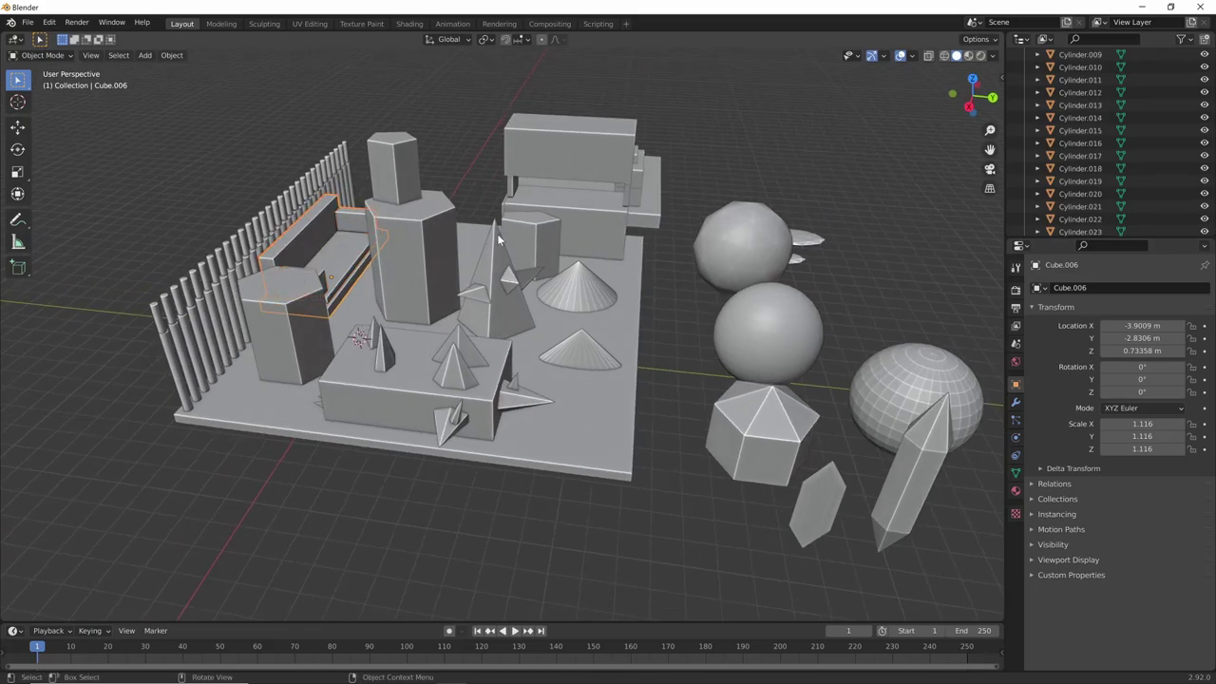
key(F2)
text(divano)
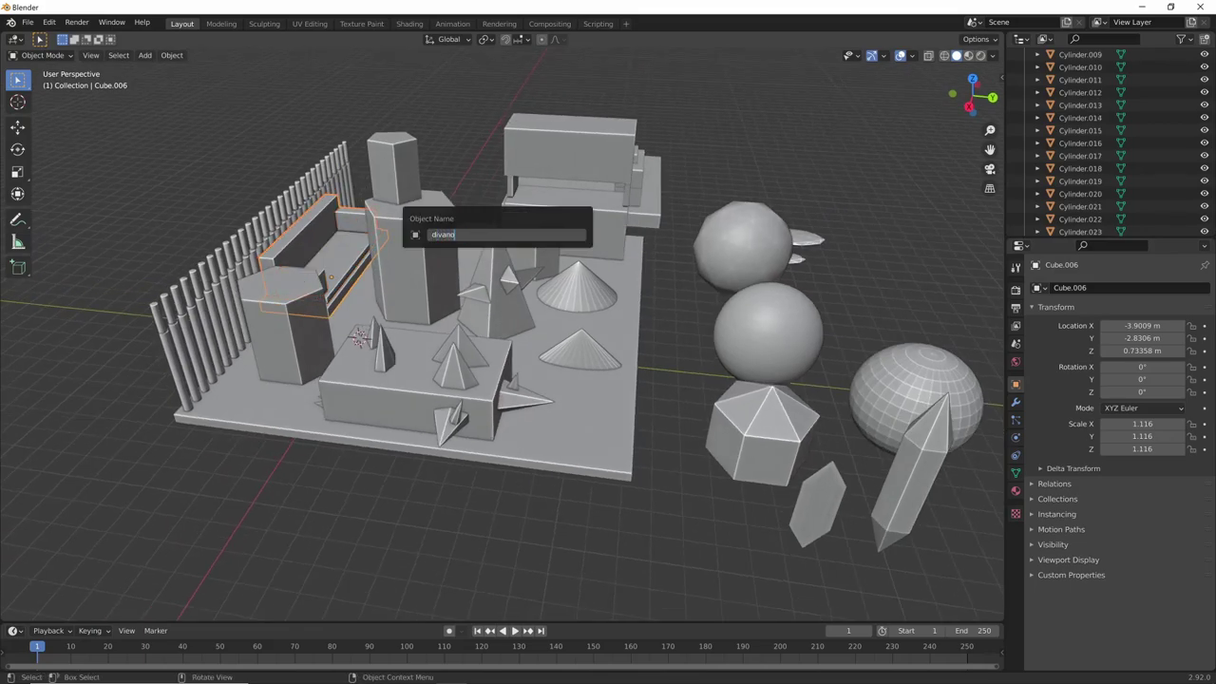
key(Return)
key(g)
key(y)
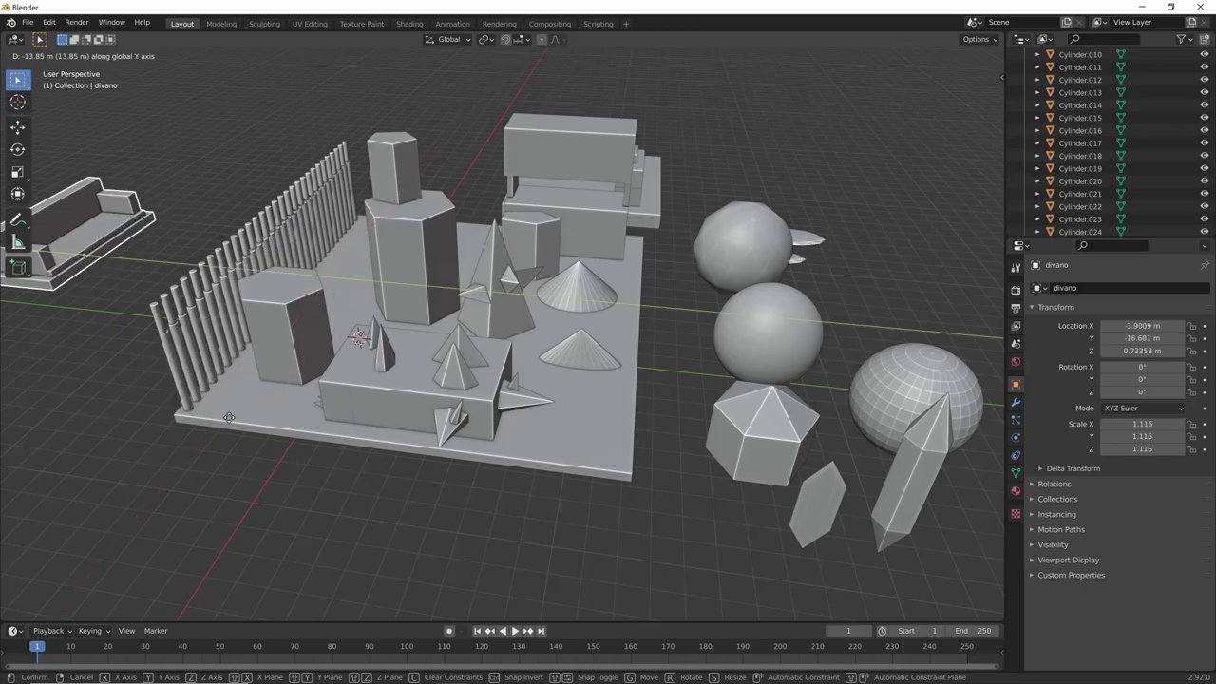
click(347, 353)
- Draw a large flat base plate for the new scene
mouse_move(347, 353)
middle_down()
mouse_move(433, 363)
mouse_move(608, 313)
middle_up()
mouse_move(949, 380)
middle_down()
mouse_move(731, 425)
mouse_move(761, 423)
mouse_move(795, 443)
mouse_move(642, 428)
middle_up()
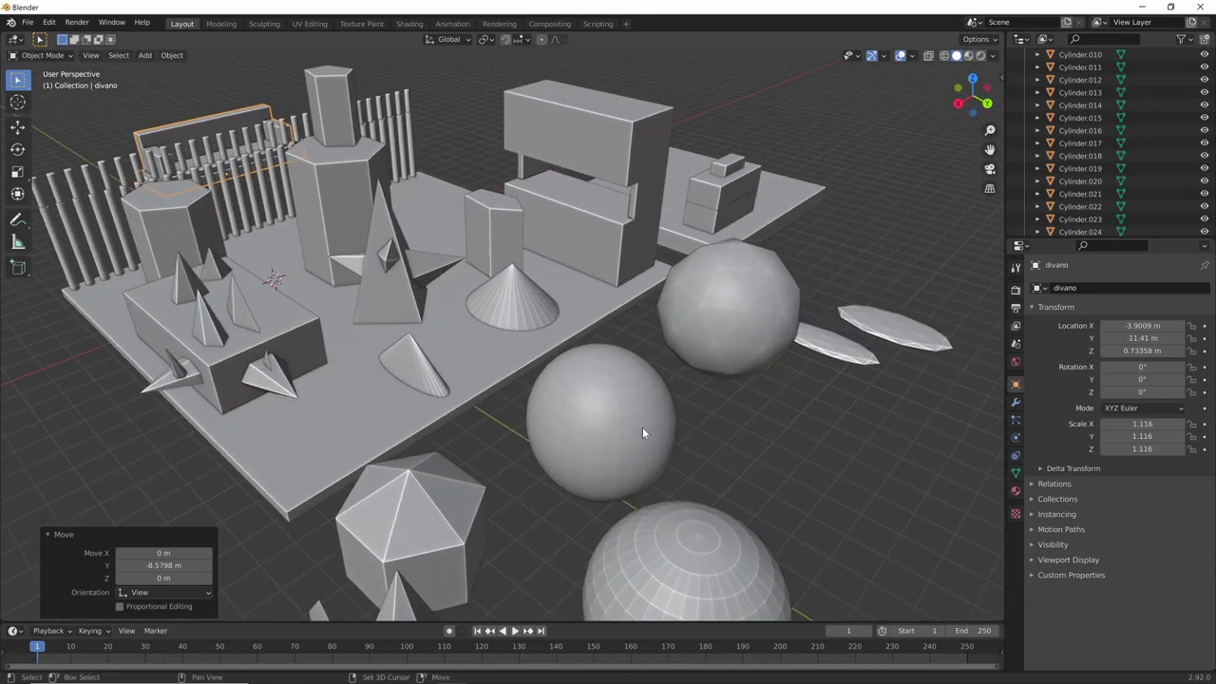
mouse_move(280, 242)
mouse_down()
mouse_move(440, 361)
mouse_move(969, 402)
mouse_up()
click(754, 447)
- Add two low slabs and a tall pillar on the base plate
drag(483, 285, 720, 344)
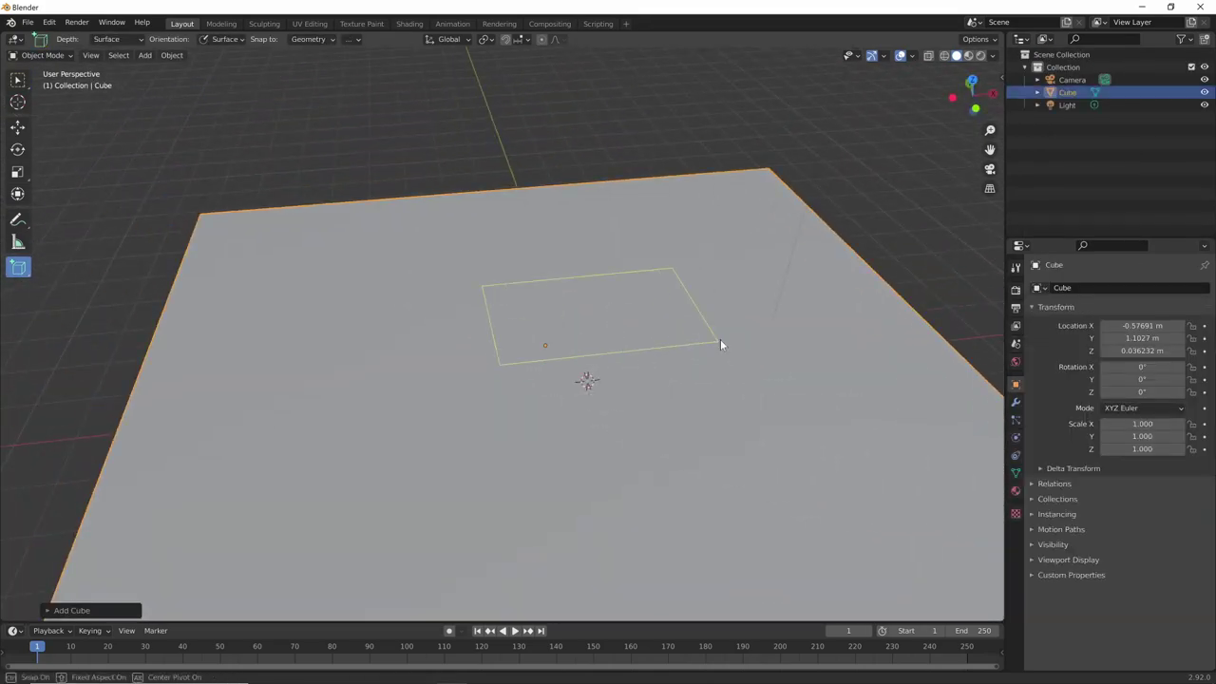
click(743, 332)
drag(626, 233, 714, 325)
click(715, 325)
middle_drag(714, 325, 571, 312)
drag(571, 313, 627, 361)
mouse_move(627, 360)
middle_down()
mouse_move(588, 424)
mouse_move(600, 408)
mouse_move(569, 420)
middle_up()
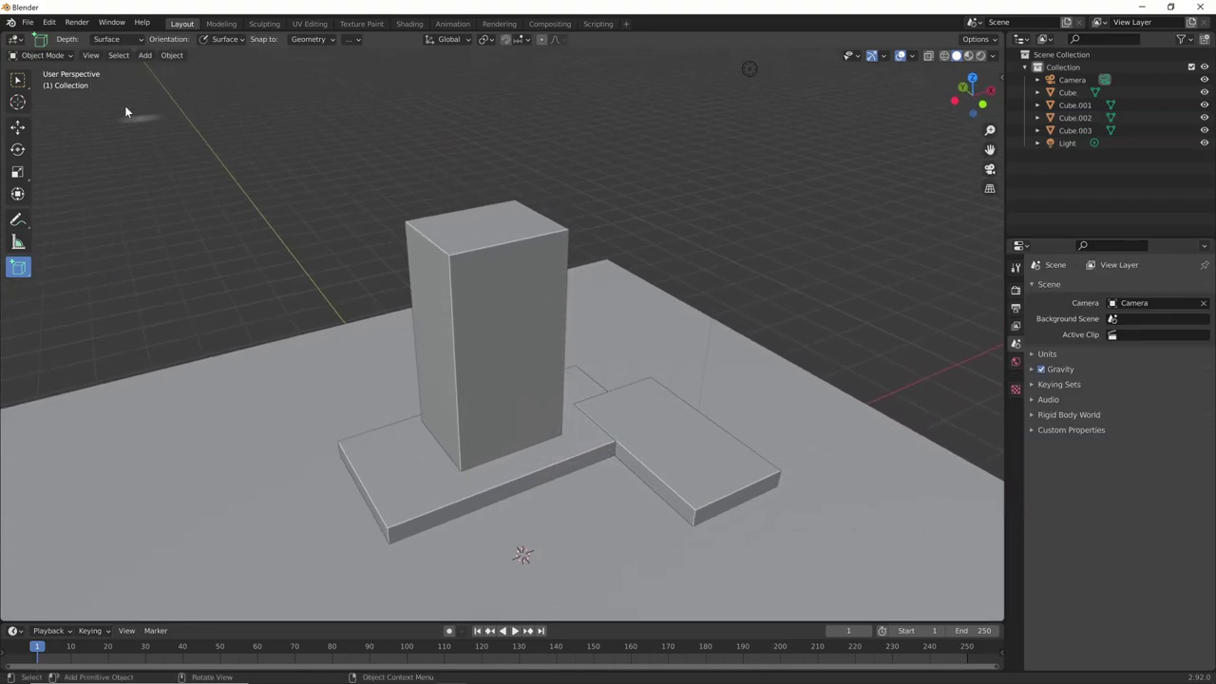
- Enable the Object: Bool Tool add-on in Preferences
click(50, 22)
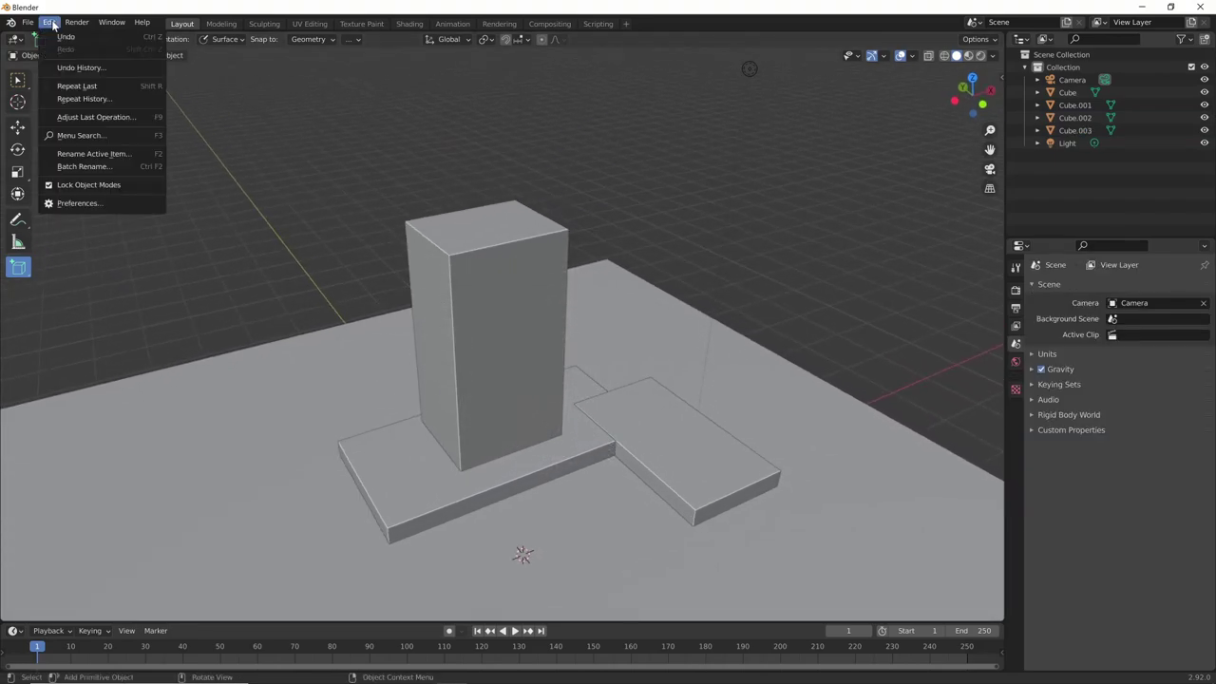
click(96, 204)
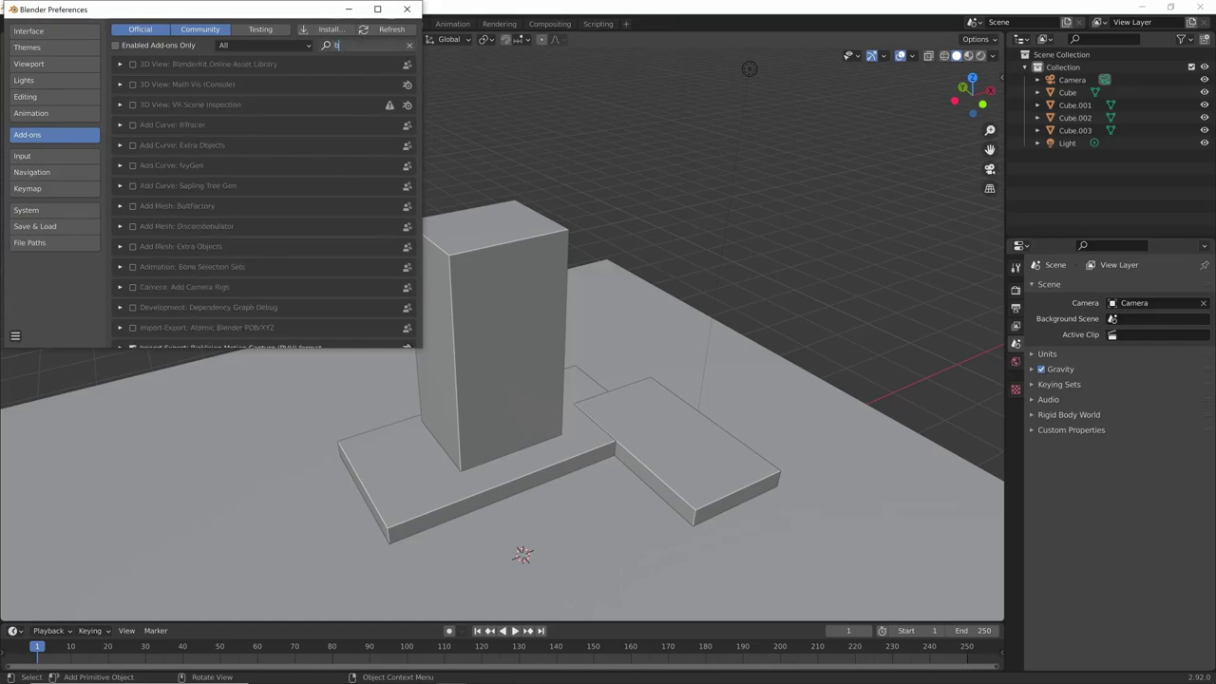
text(oo)
click(132, 65)
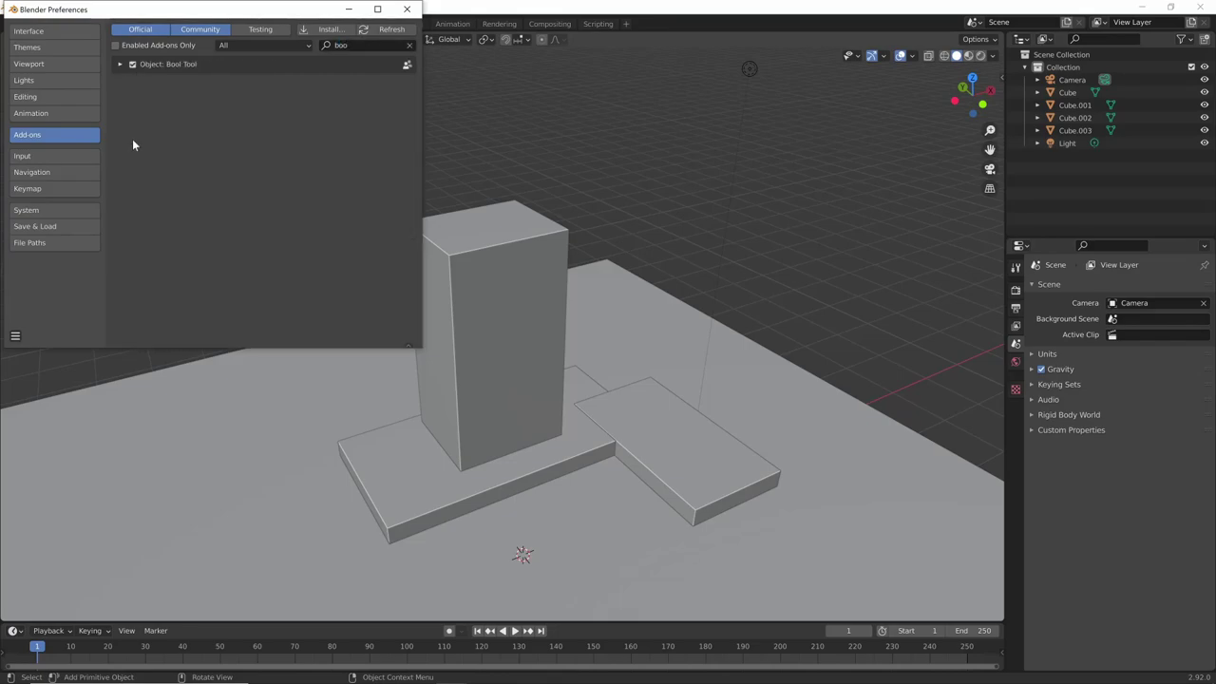
click(408, 11)
middle_drag(514, 292, 488, 318)
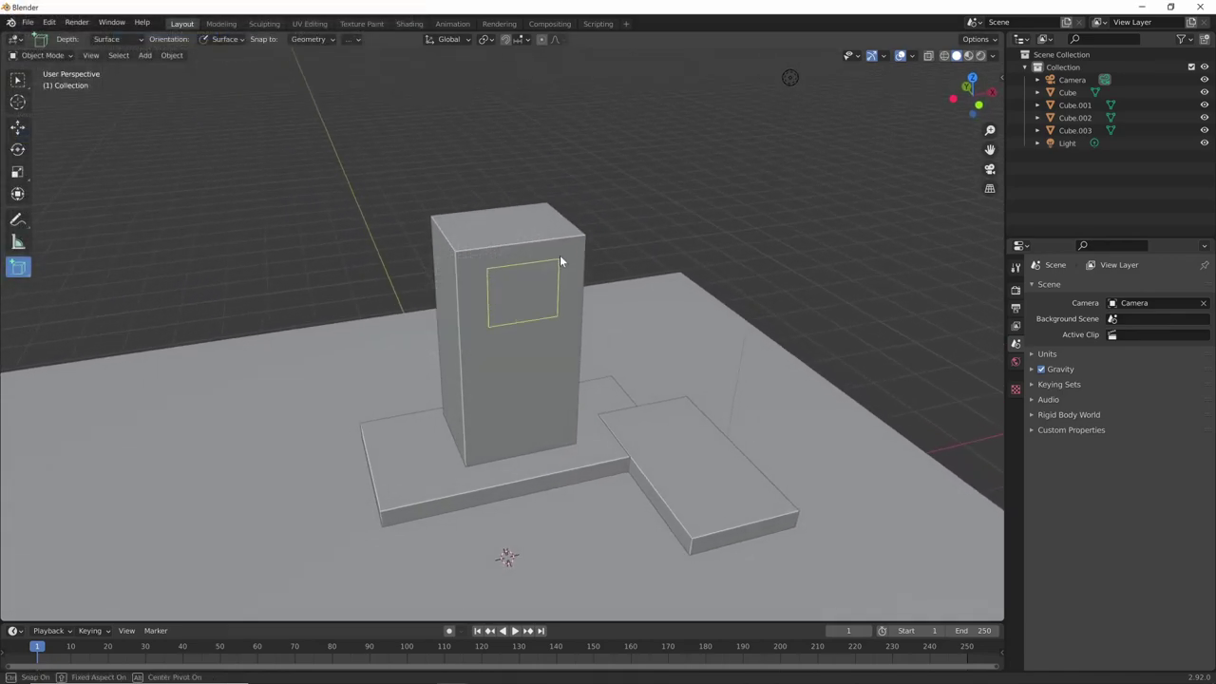
- Draw a small box against the pillar top and shift it along Y
click(552, 216)
middle_drag(560, 238, 617, 312)
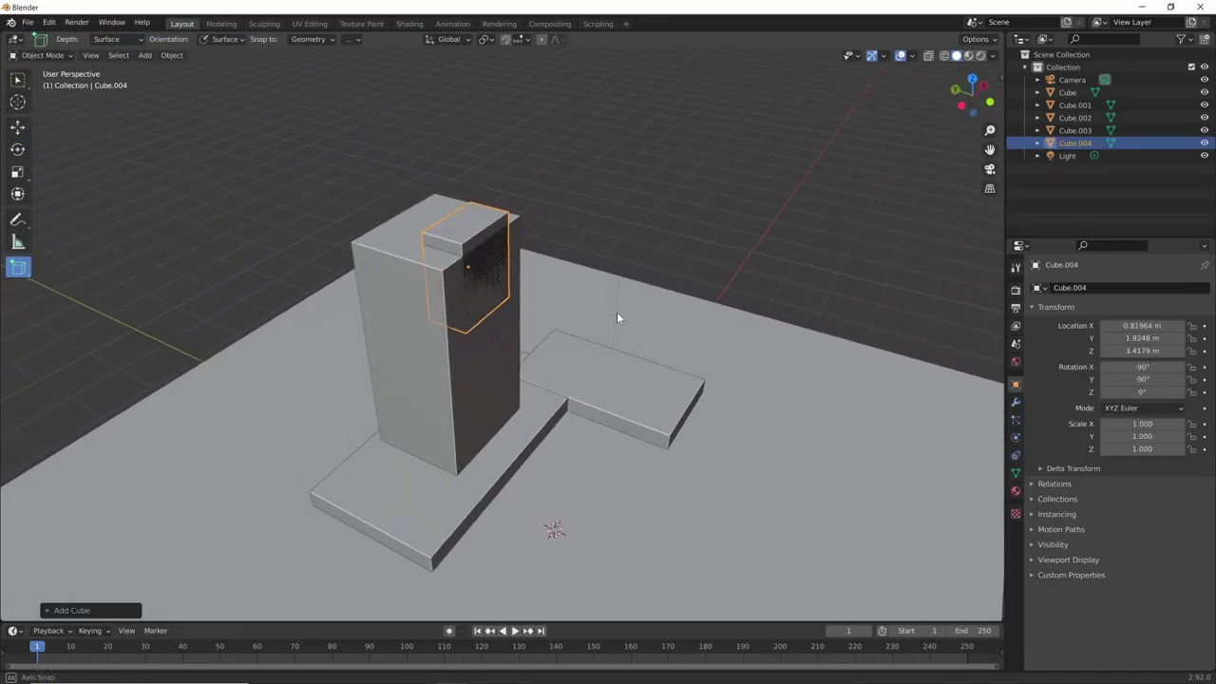
key(g)
key(y)
click(518, 289)
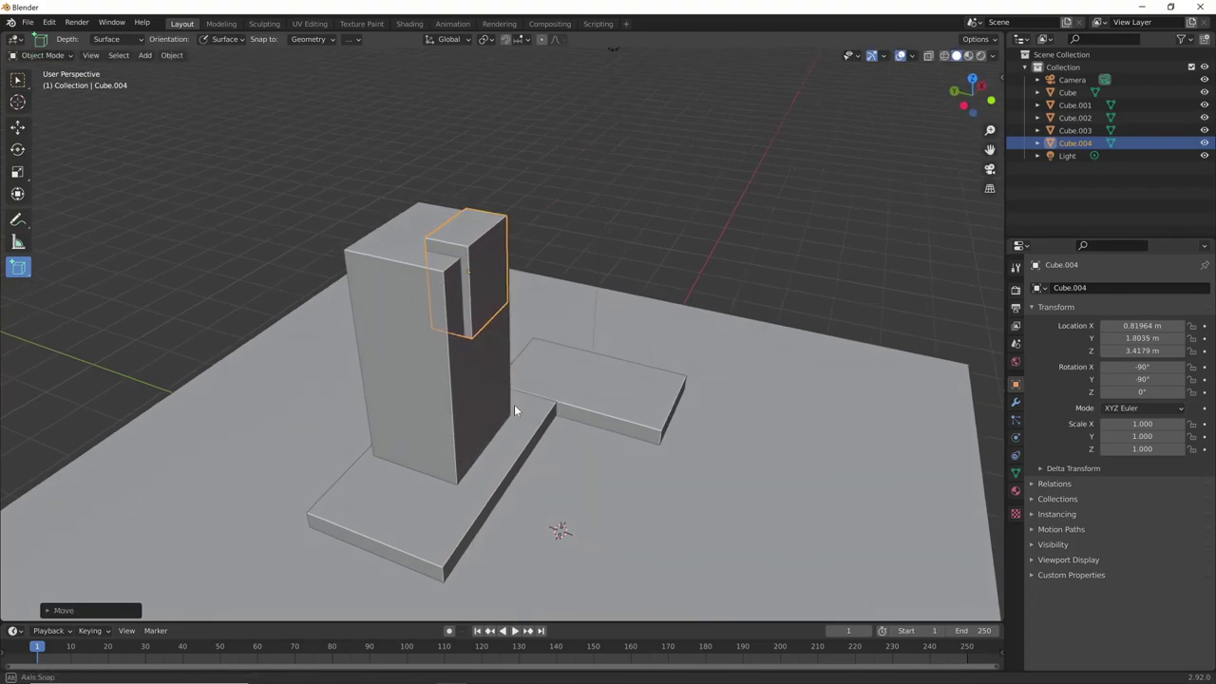
- Carve the box's shape out of the pillar with a boolean difference
mouse_move(514, 405)
middle_down()
mouse_move(595, 334)
mouse_move(570, 409)
middle_up()
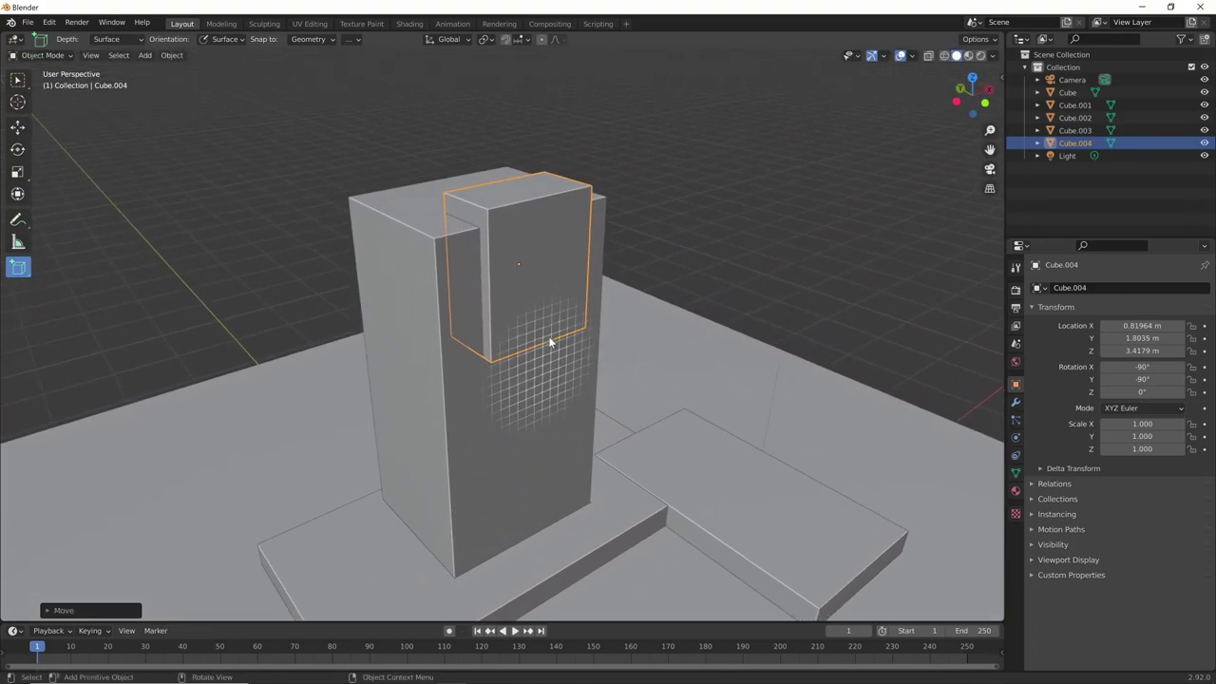
shift+click(439, 439)
middle_drag(439, 439, 489, 308)
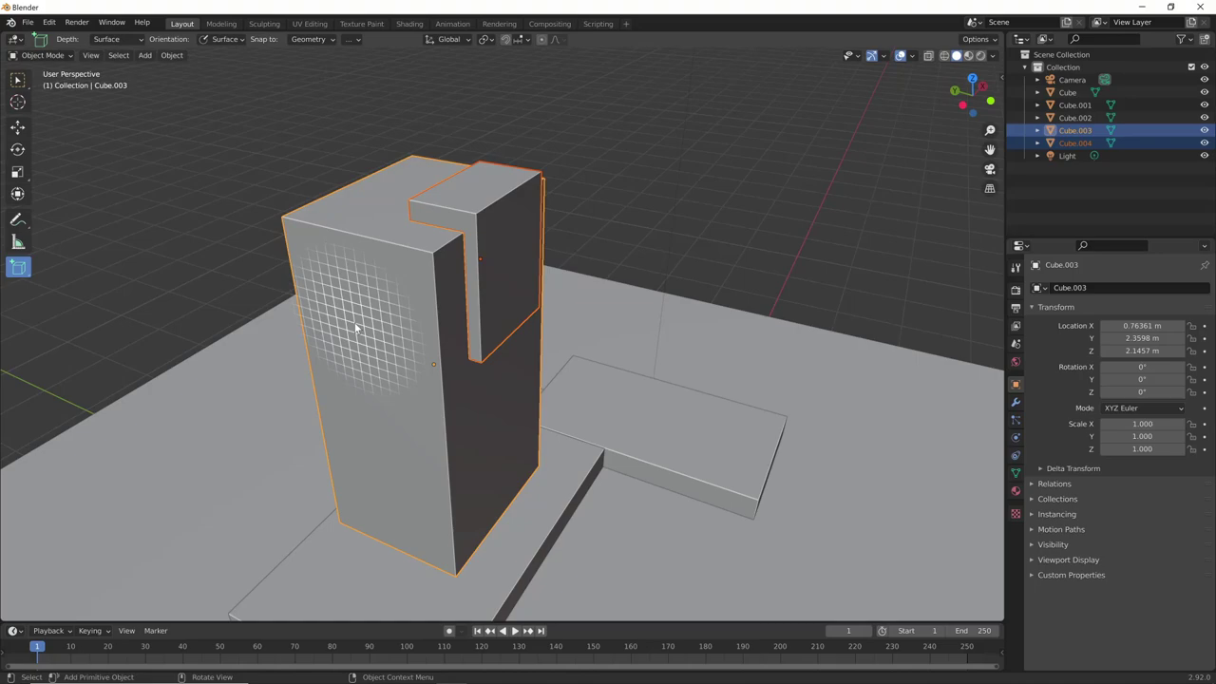
key(ctrl+KP_Subtract)
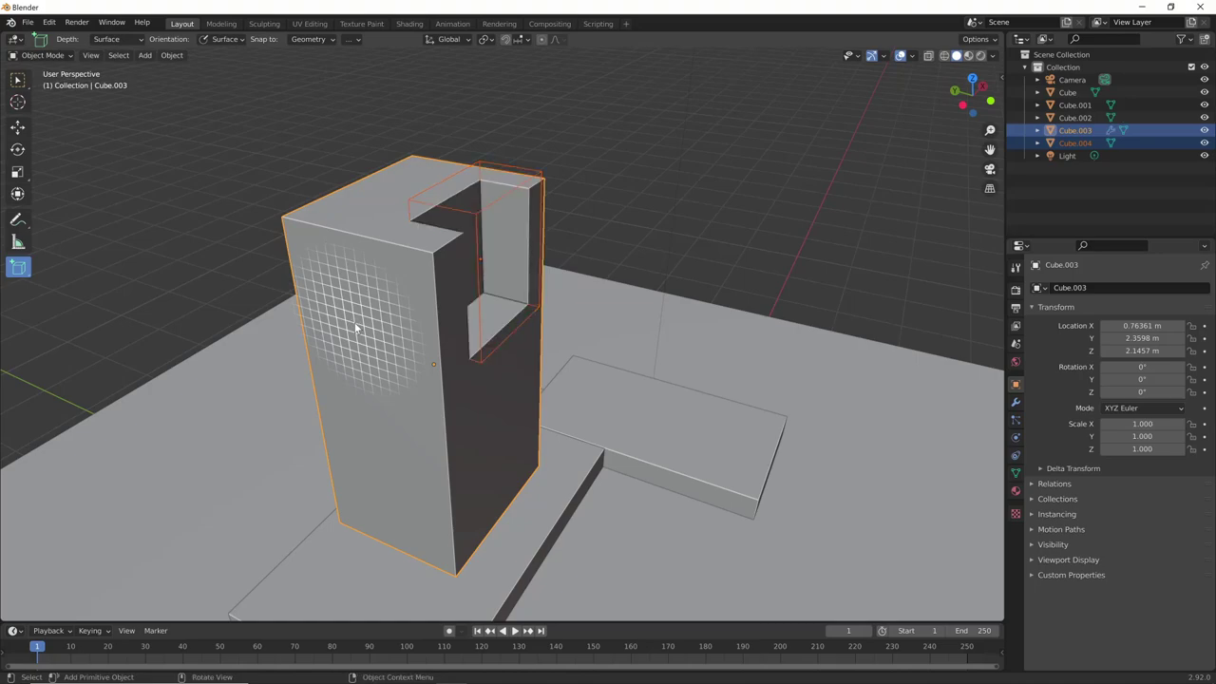
- Move the notch-cutting block Cube.004 along Y, then delete it
mouse_move(710, 412)
middle_down()
mouse_move(581, 219)
mouse_move(708, 402)
mouse_move(744, 388)
mouse_move(757, 440)
mouse_move(759, 413)
middle_up()
click(581, 218)
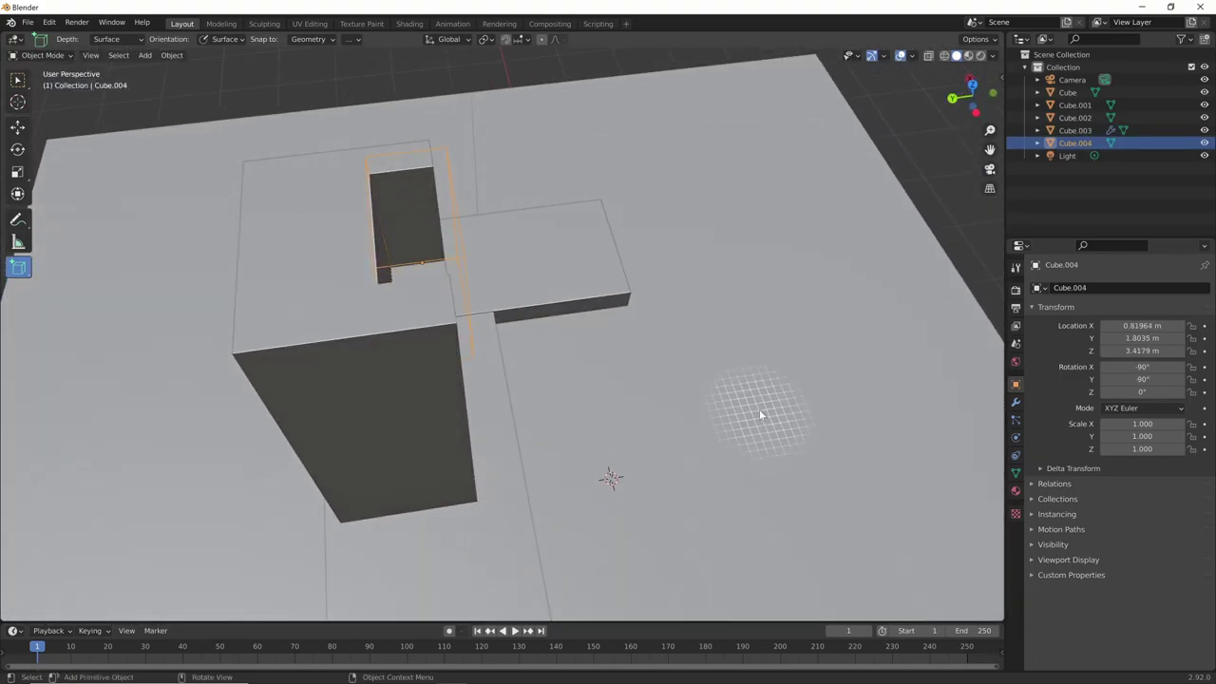
key(g)
key(y)
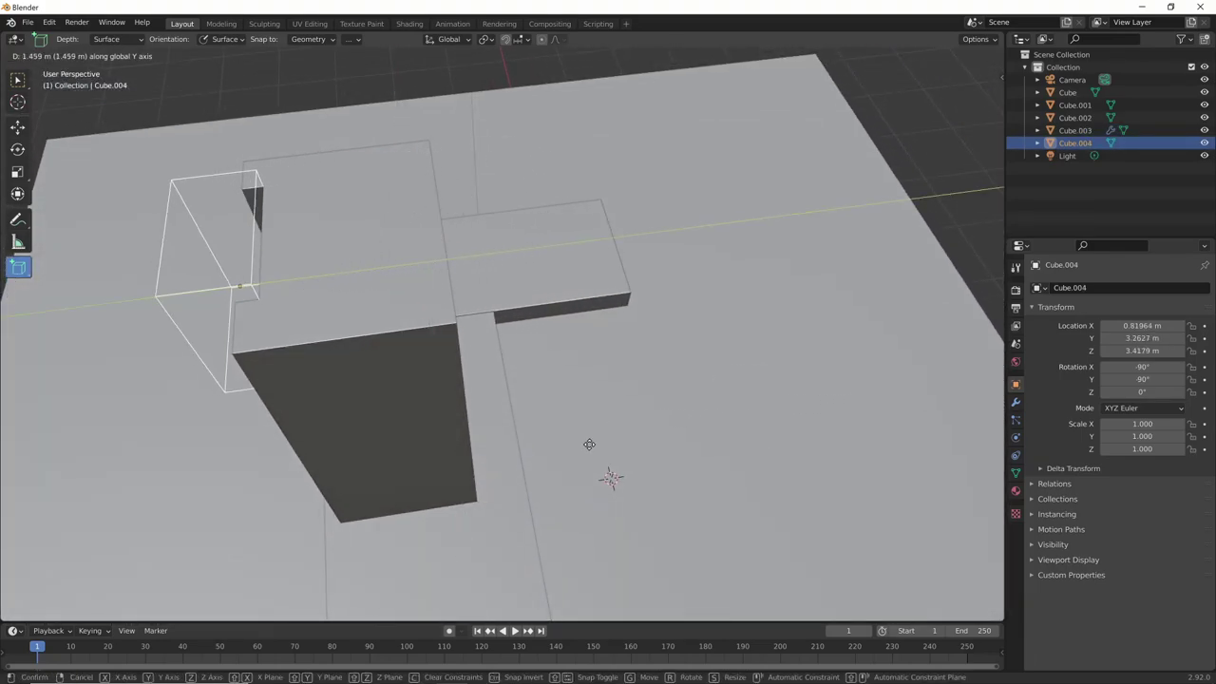
click(769, 424)
mouse_move(767, 425)
middle_down()
mouse_move(723, 352)
mouse_move(784, 380)
mouse_move(716, 312)
mouse_move(795, 428)
mouse_move(823, 504)
mouse_move(773, 442)
mouse_move(735, 480)
mouse_move(738, 437)
mouse_move(649, 408)
middle_up()
key(x)
click(770, 384)
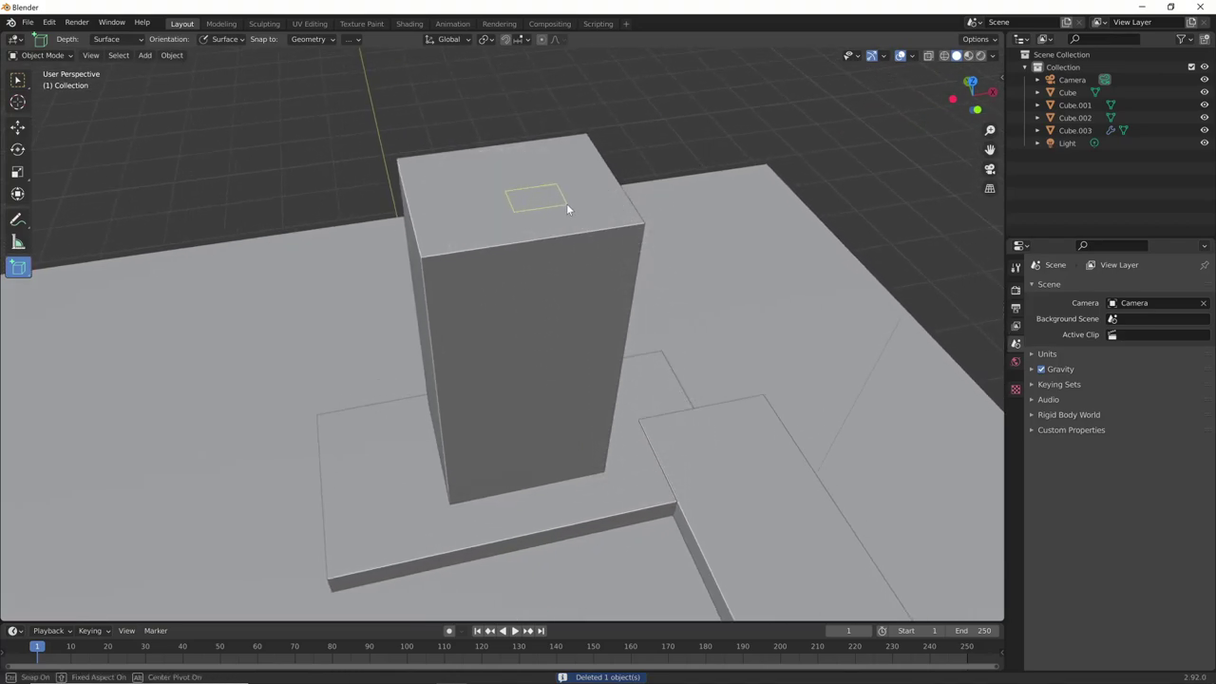
- Add a thin slab wider than the pillar top and lower it to the pillar's base
drag(566, 203, 694, 237)
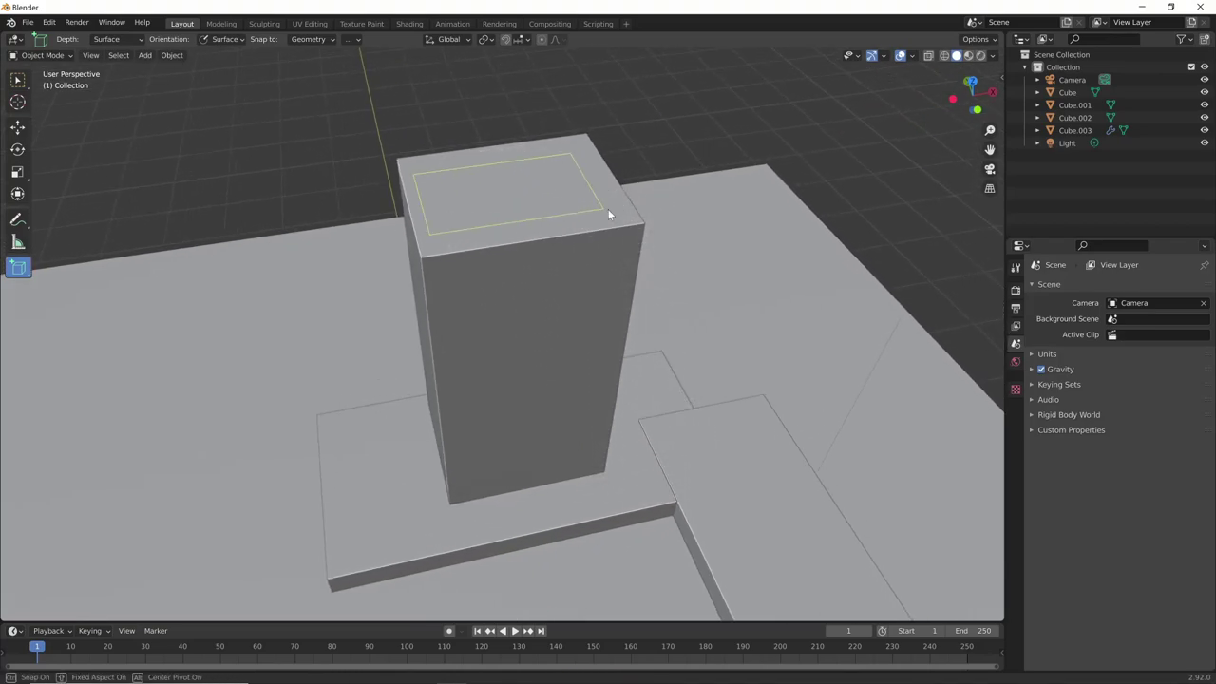
click(692, 232)
mouse_move(692, 232)
middle_down()
mouse_move(730, 226)
mouse_move(719, 219)
middle_up()
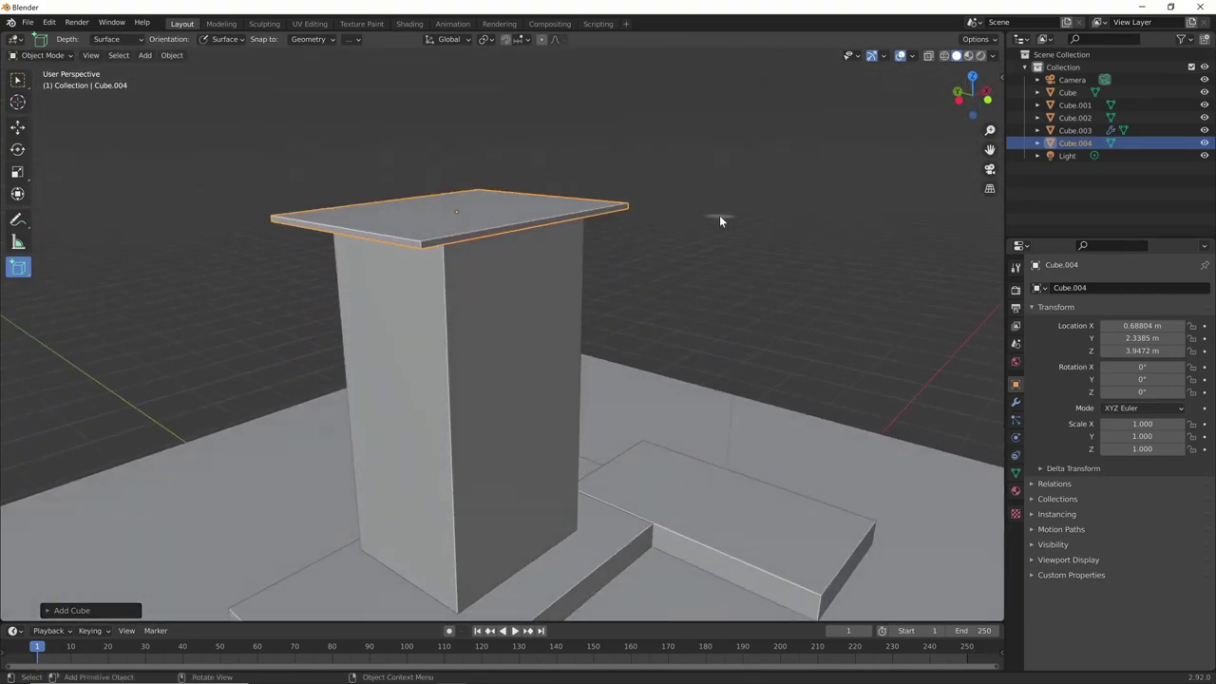
key(g)
key(z)
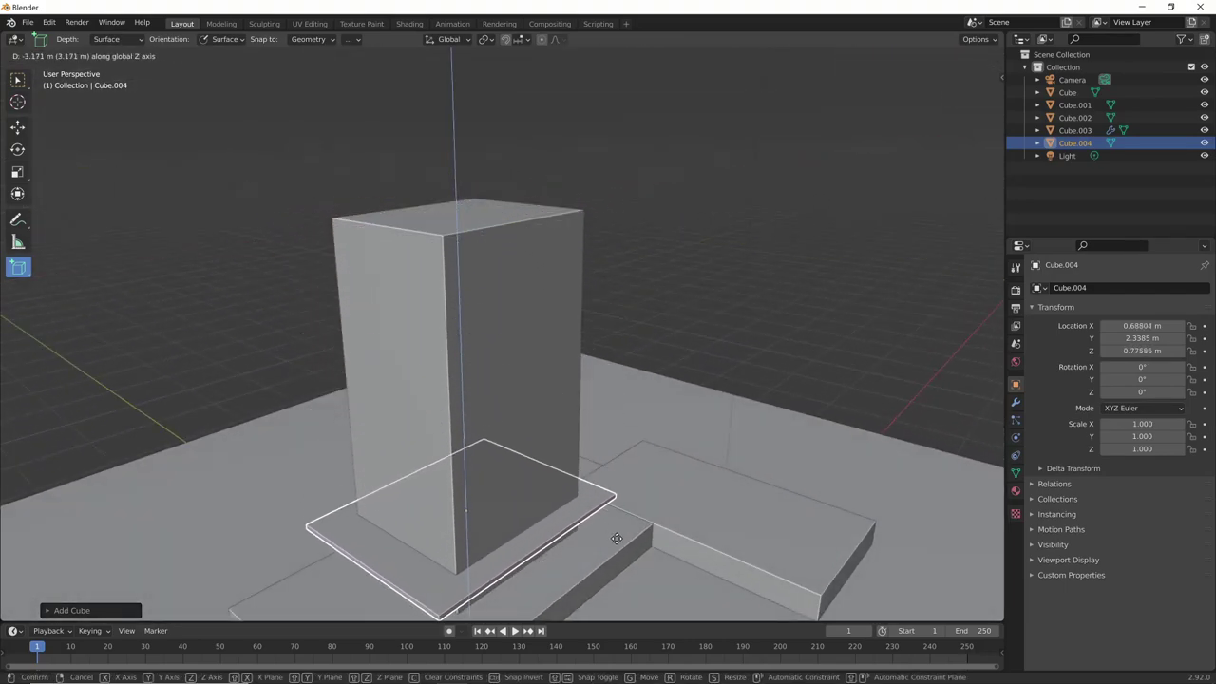
click(592, 468)
mouse_move(592, 468)
middle_down()
mouse_move(644, 346)
mouse_move(637, 385)
mouse_move(700, 436)
mouse_move(618, 399)
middle_up()
- Cut a groove into the tall pillar with the slab using a Bool Tool difference
click(622, 403)
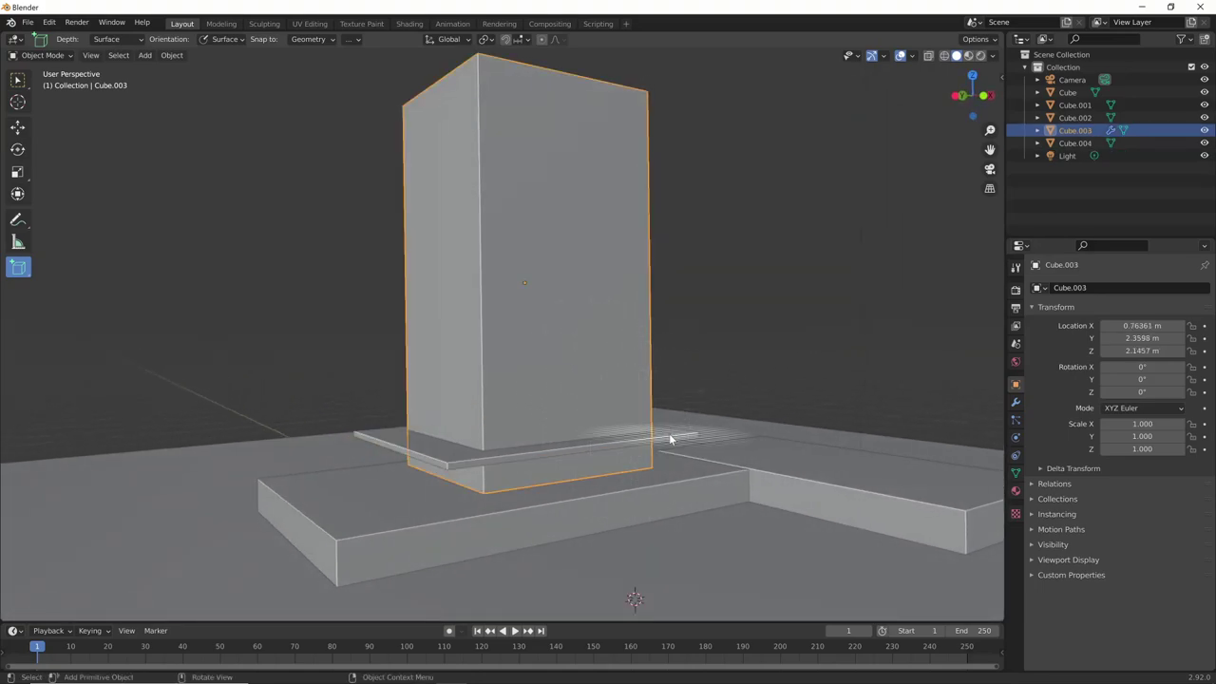
shift+click(664, 434)
shift+click(638, 413)
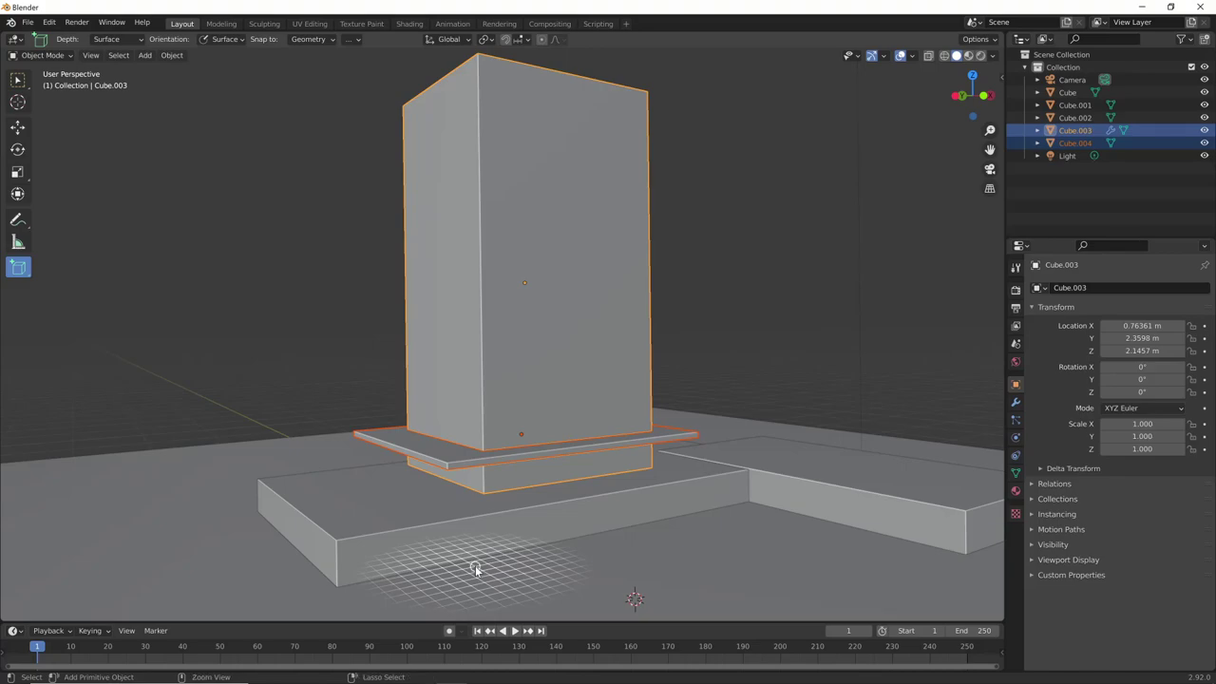
key(ctrl+KP_Subtract)
- Copy the slab vertically just above the first and join the two slabs
click(693, 432)
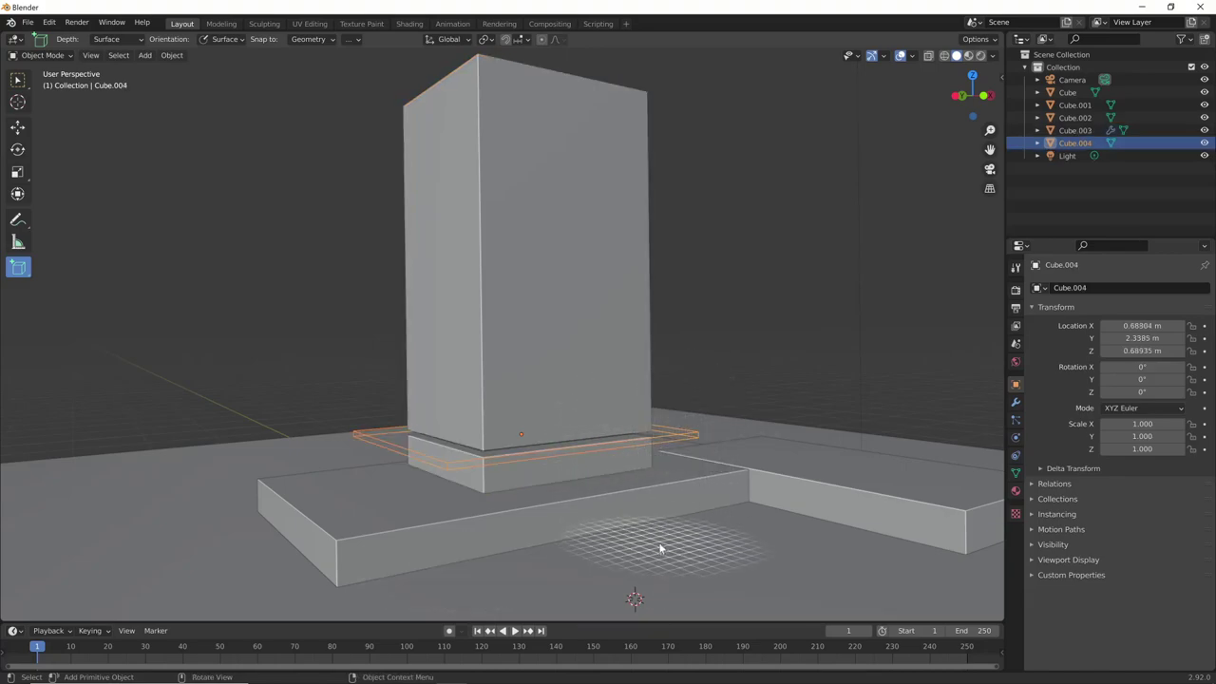
key(shift+d)
key(z)
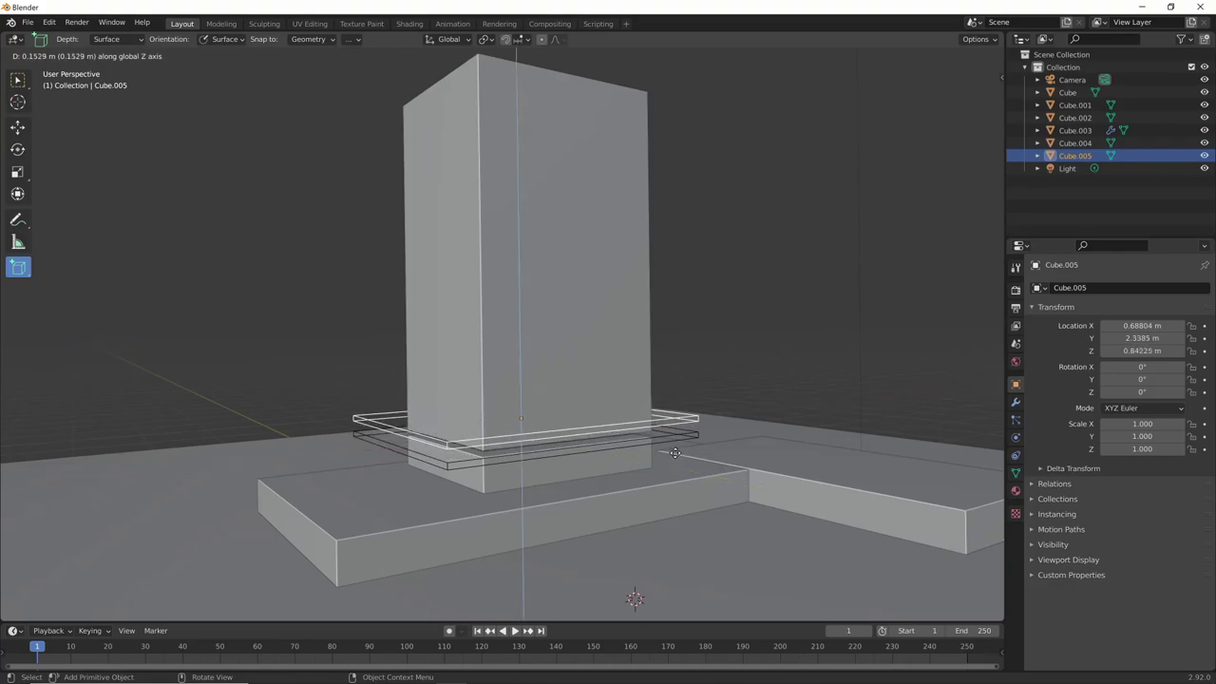
click(675, 454)
mouse_move(675, 454)
middle_down()
mouse_move(688, 455)
mouse_move(680, 464)
middle_up()
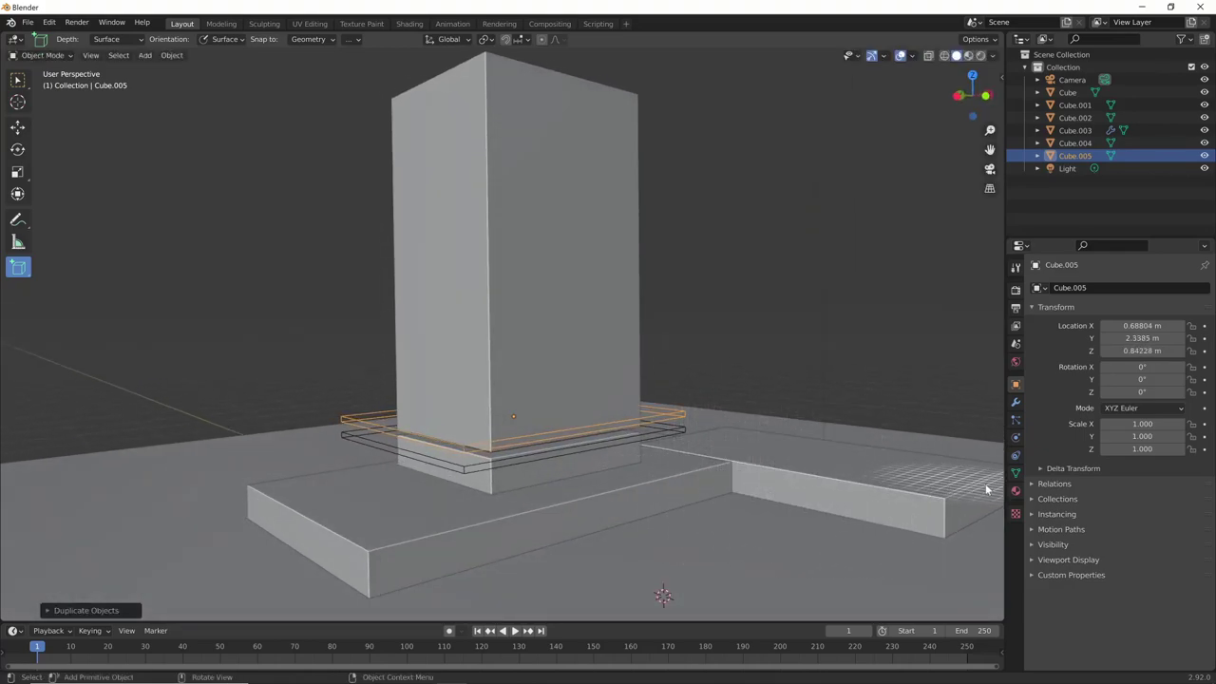
click(604, 388)
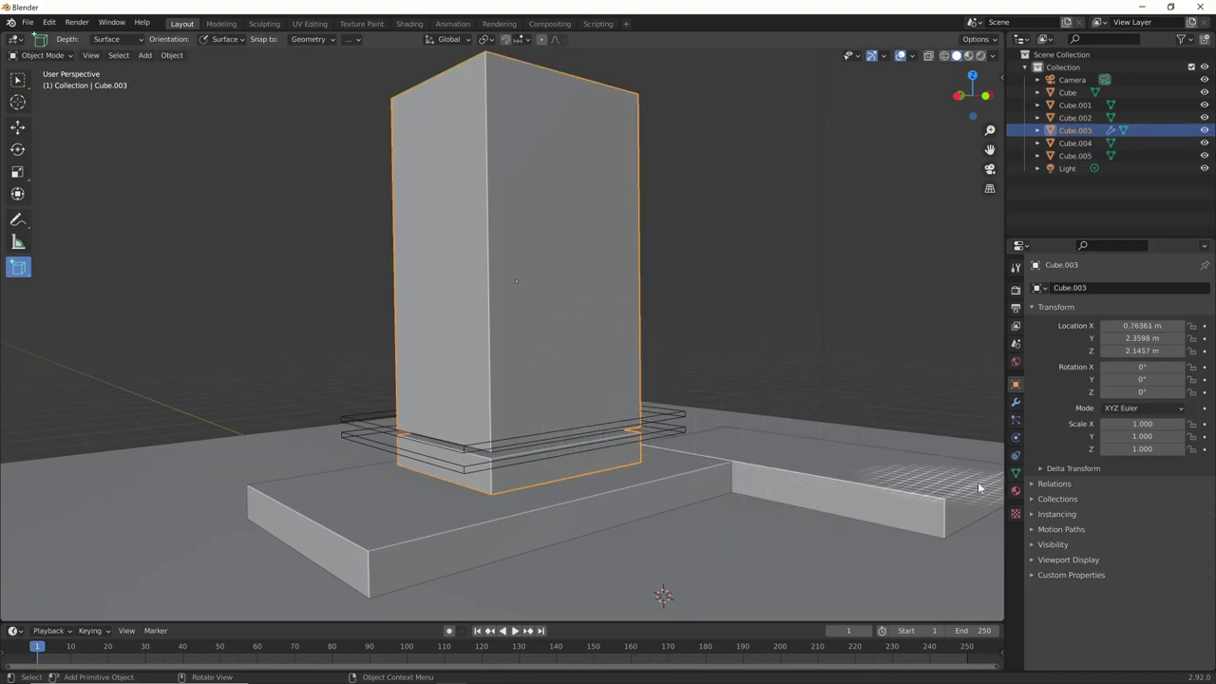
click(1015, 472)
click(684, 424)
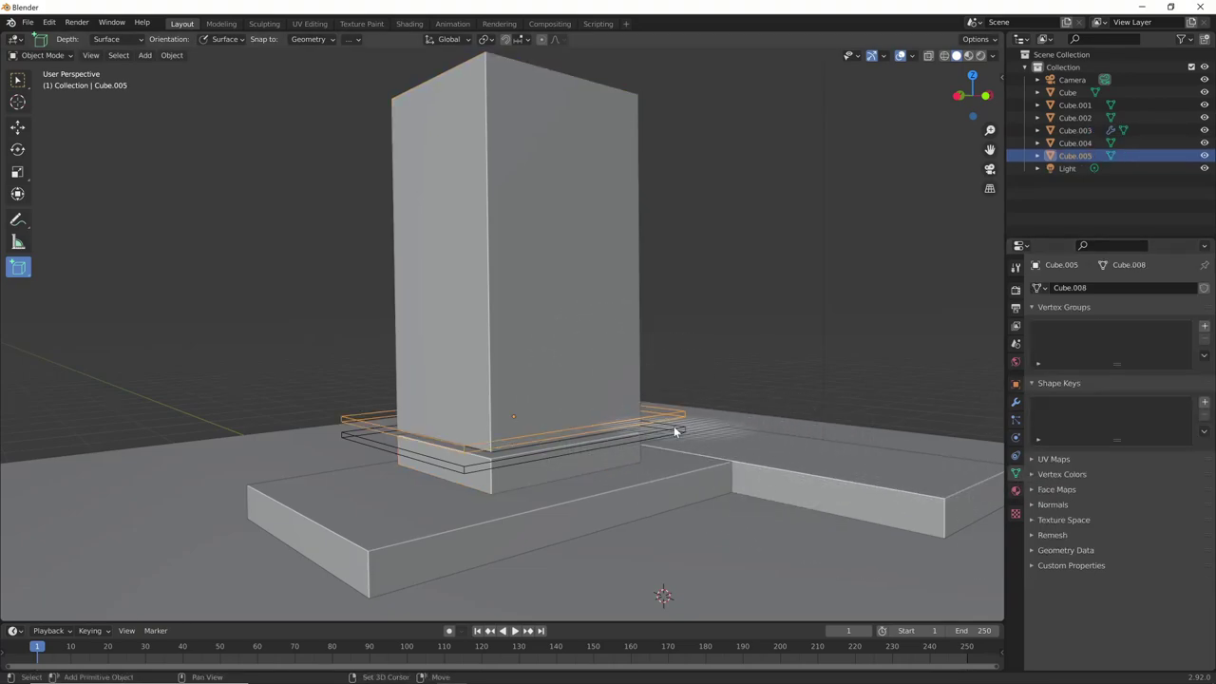
shift+click(673, 426)
key(ctrl+j)
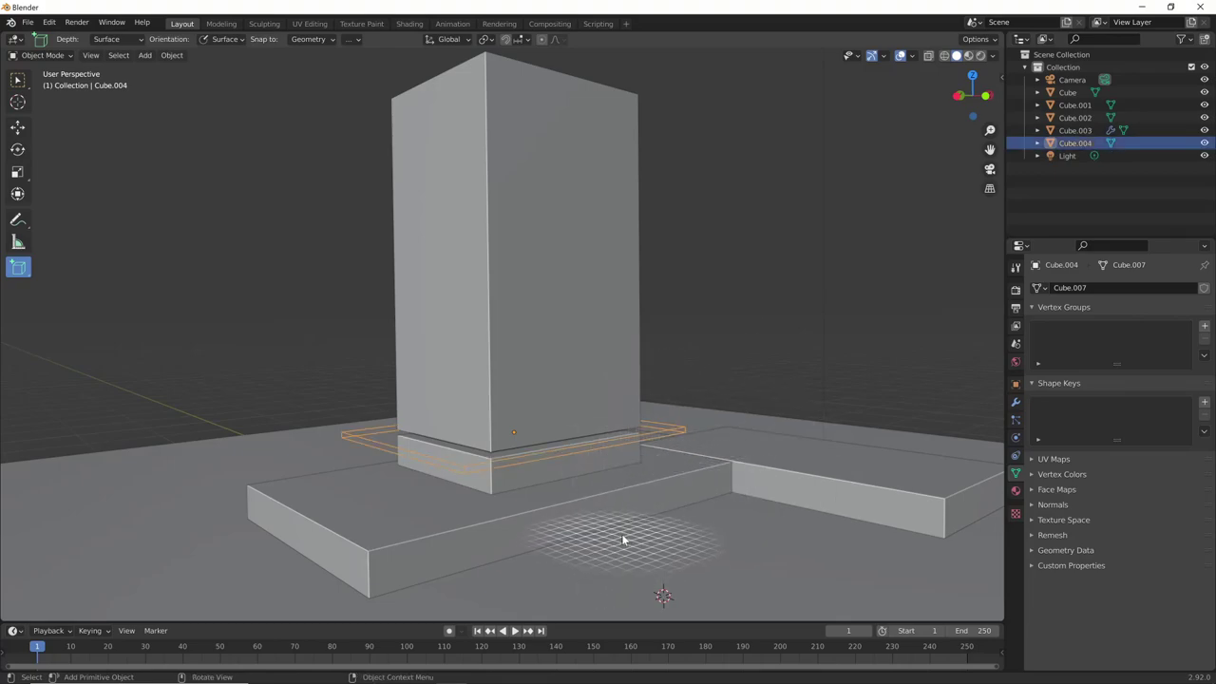
- Repeat the slab-pair copy upward to the tower top, then box-select the stacked slabs
key(shift+d)
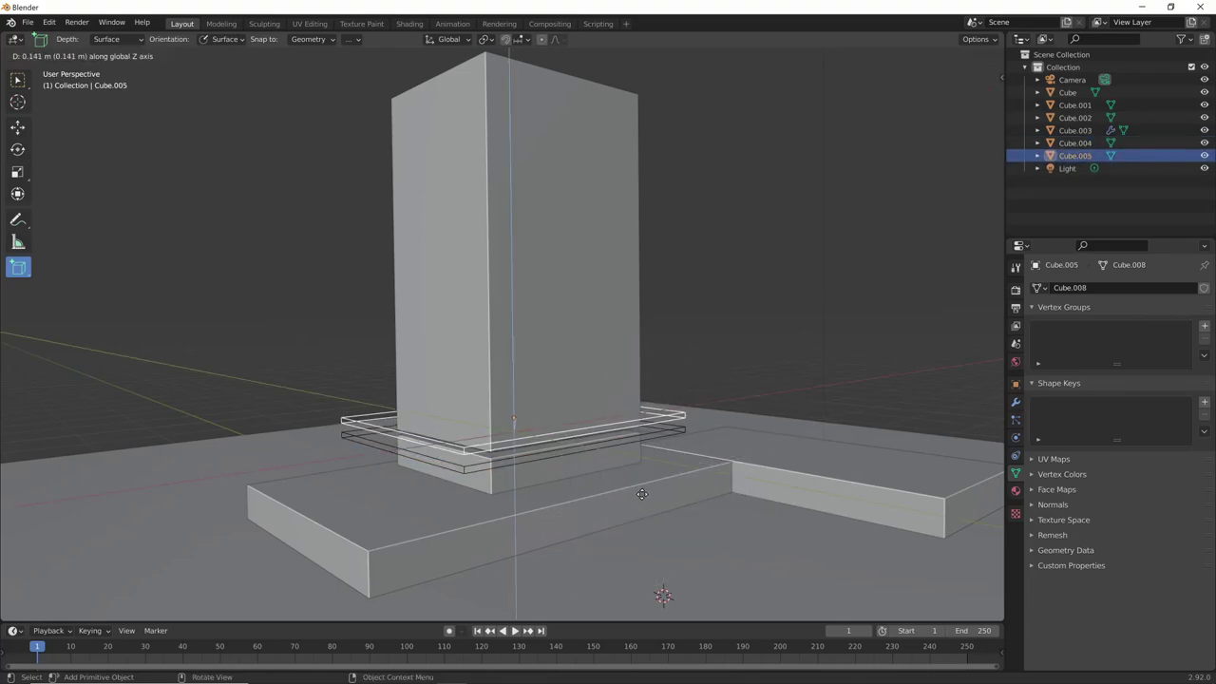
click(644, 491)
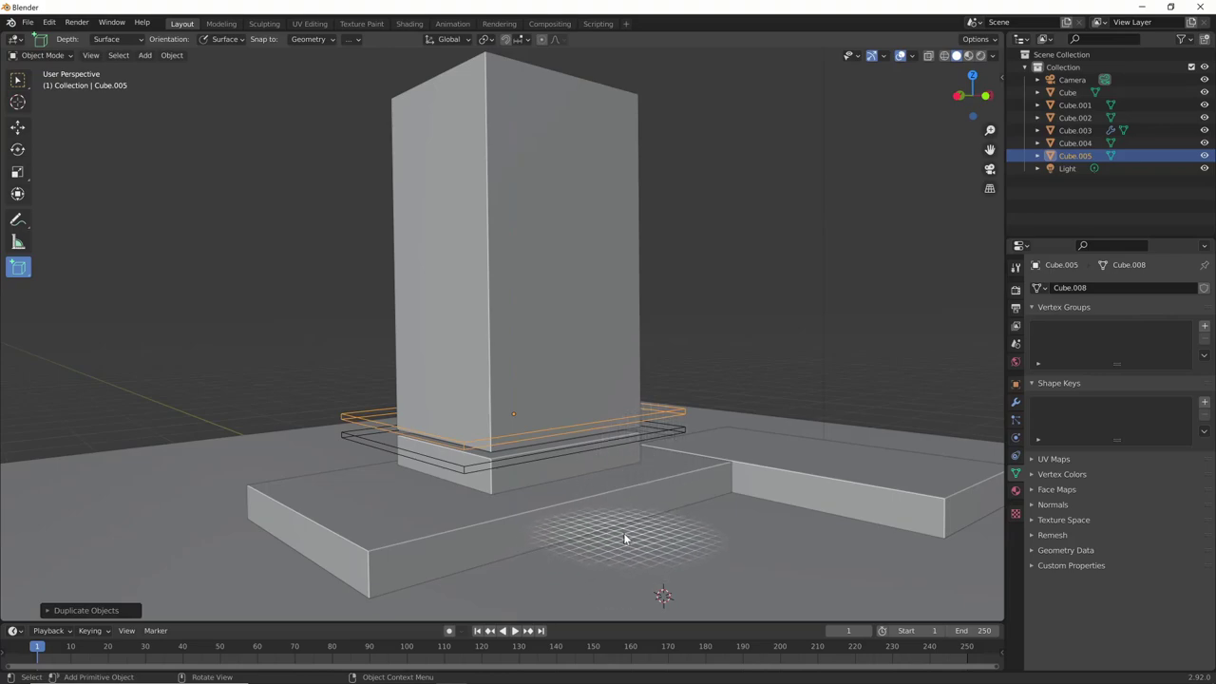
key(shift+r)
key(shift+r)
key(shift+r)
key(shift+r)
key(shift+r)
key(shift+r)
key(shift+r)
key(shift+r)
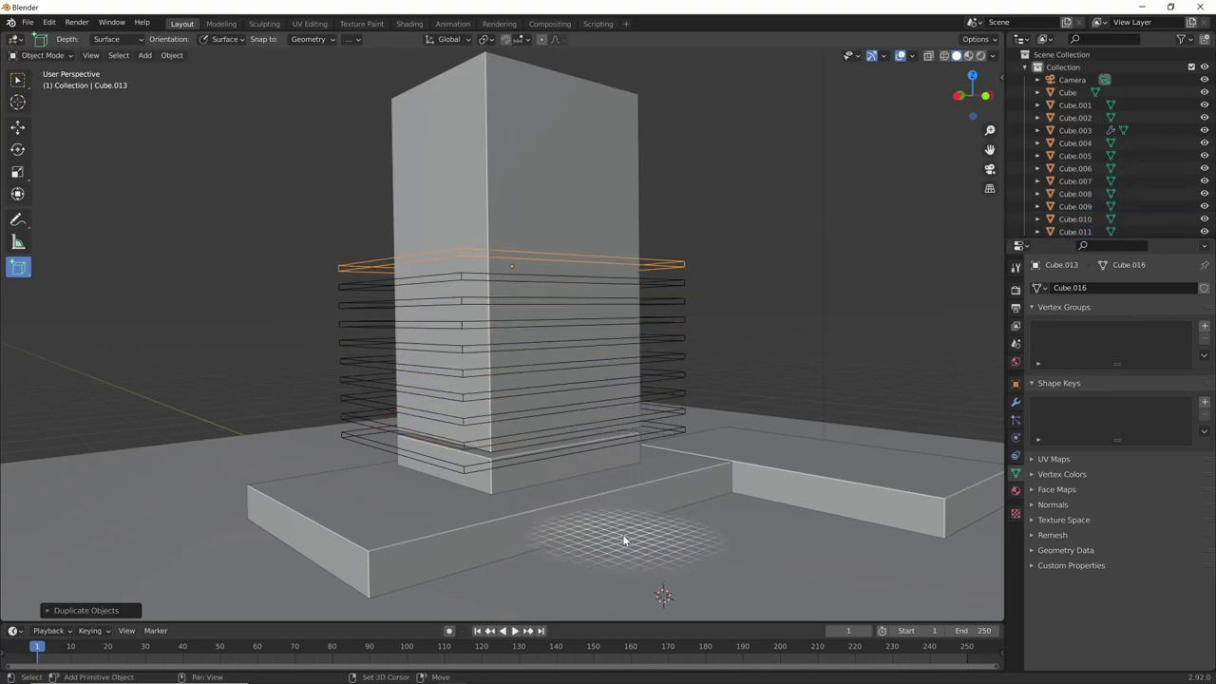
key(shift+r)
key(shift+r)
key(shift+r)
key(shift+r)
key(shift+r)
key(shift+r)
key(shift+r)
key(shift+r)
key(w)
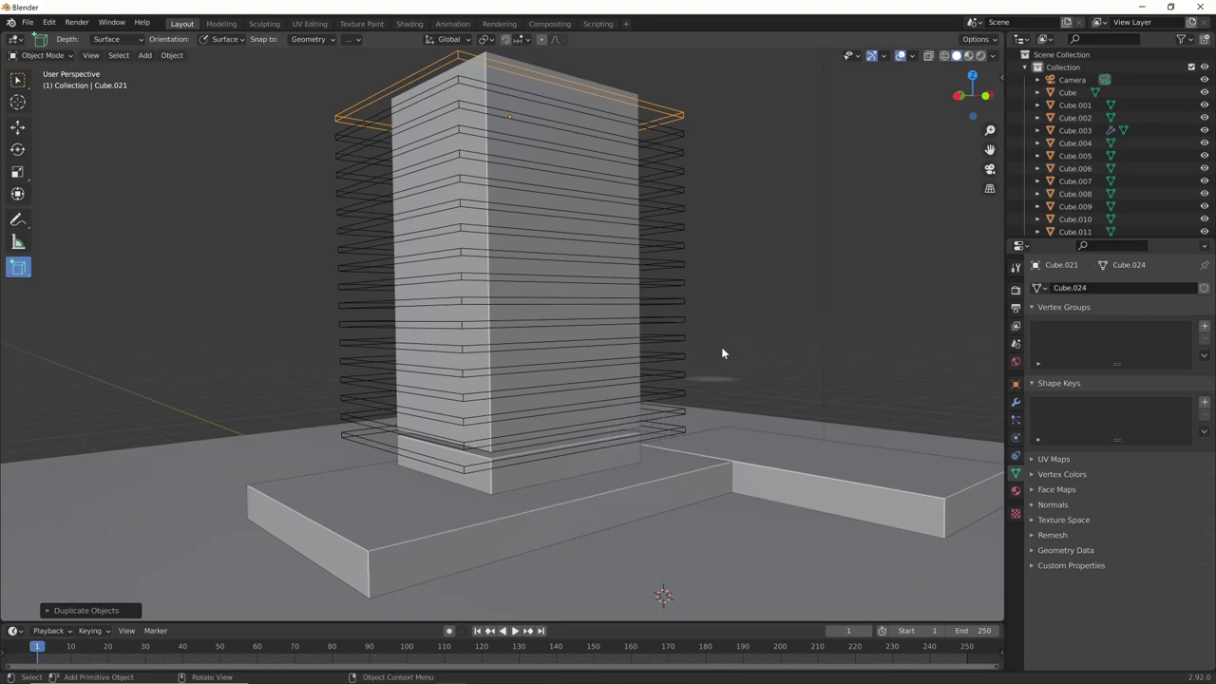
drag(751, 76, 672, 432)
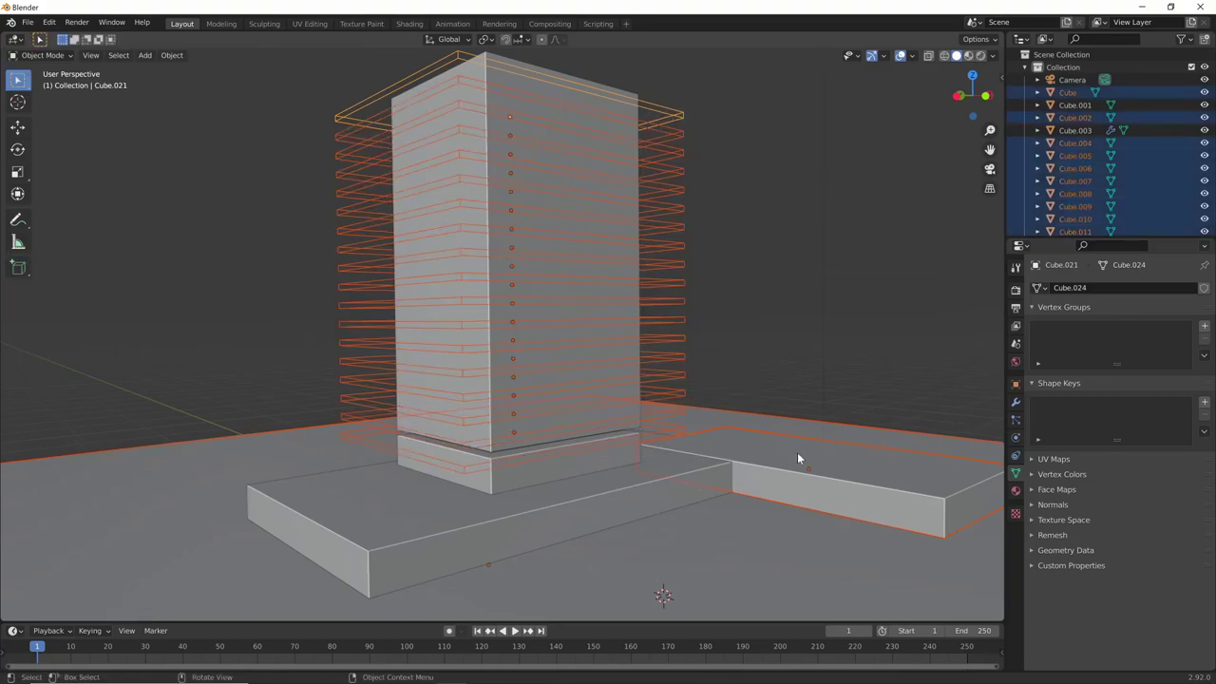
- Box-select every slab cutter, make the bottom one active, and join them into Cube.004
mouse_move(797, 452)
middle_down()
mouse_move(821, 441)
mouse_move(810, 368)
middle_up()
click(757, 113)
drag(757, 113, 637, 462)
mouse_move(759, 104)
mouse_down()
mouse_move(662, 415)
mouse_move(628, 461)
mouse_up()
shift+click(642, 449)
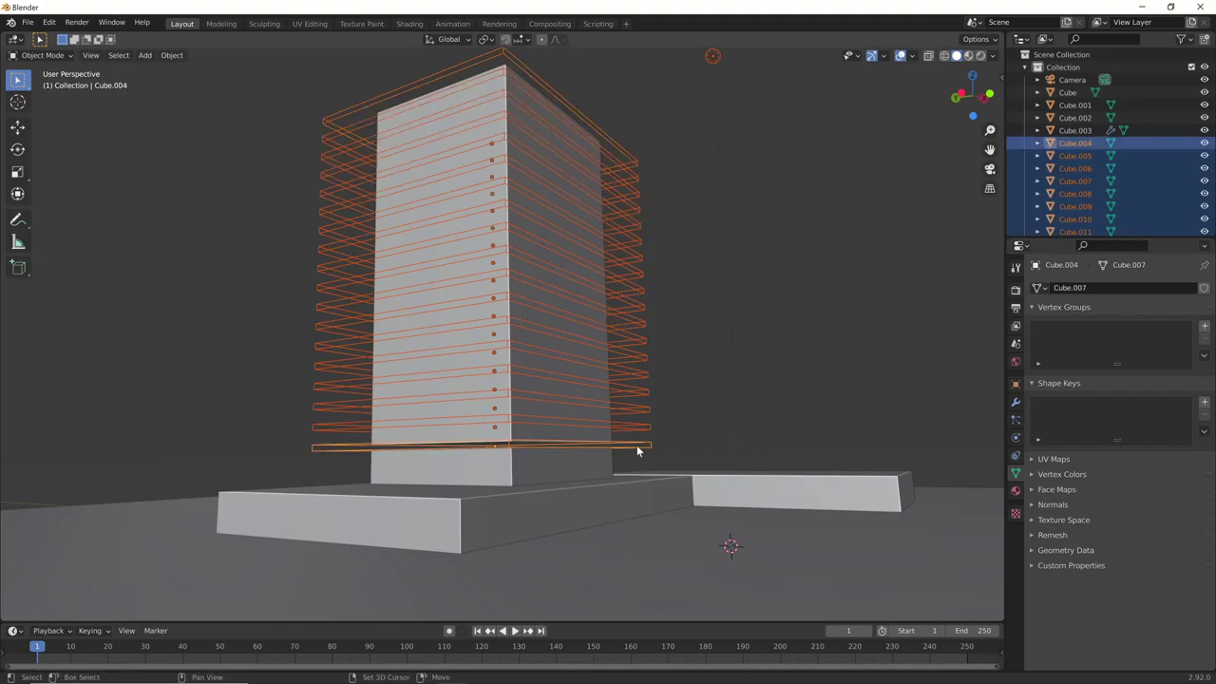
mouse_move(642, 449)
middle_down()
mouse_move(650, 431)
mouse_move(639, 443)
middle_up()
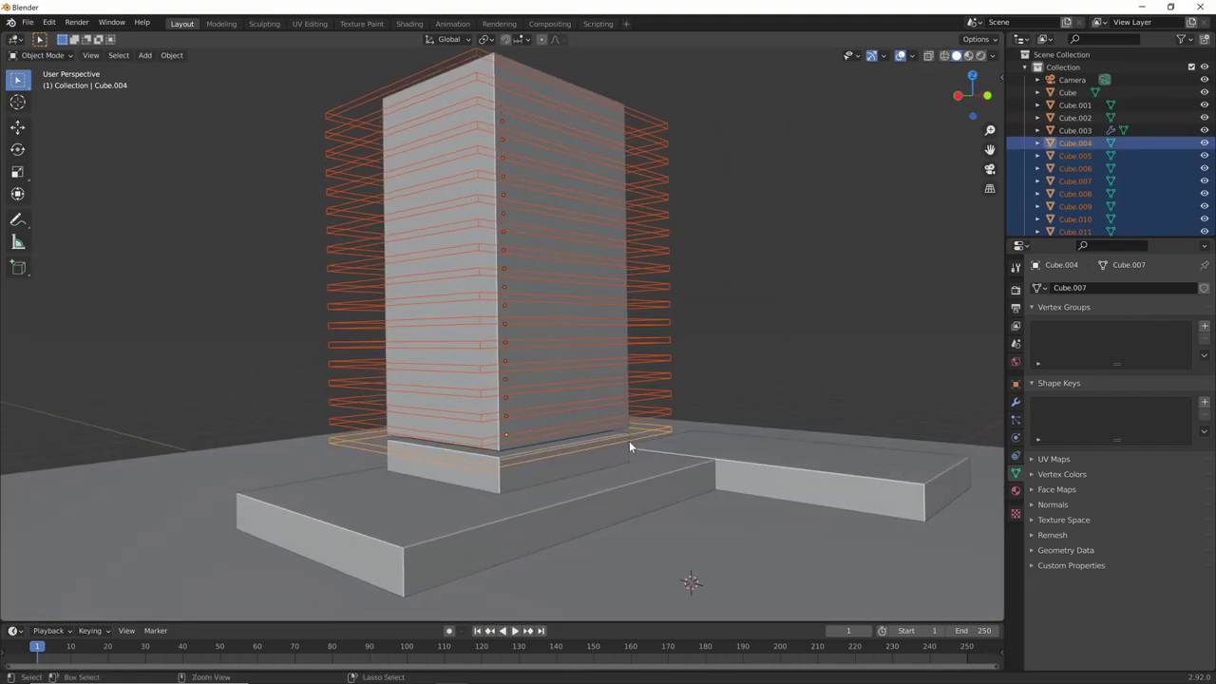
key(ctrl+j)
mouse_move(790, 355)
middle_down()
mouse_move(721, 381)
mouse_move(800, 362)
middle_up()
mouse_move(820, 285)
middle_down()
mouse_move(746, 274)
mouse_move(808, 291)
mouse_move(898, 282)
mouse_move(838, 321)
mouse_move(754, 294)
mouse_move(750, 336)
middle_up()
middle_drag(728, 456, 752, 431)
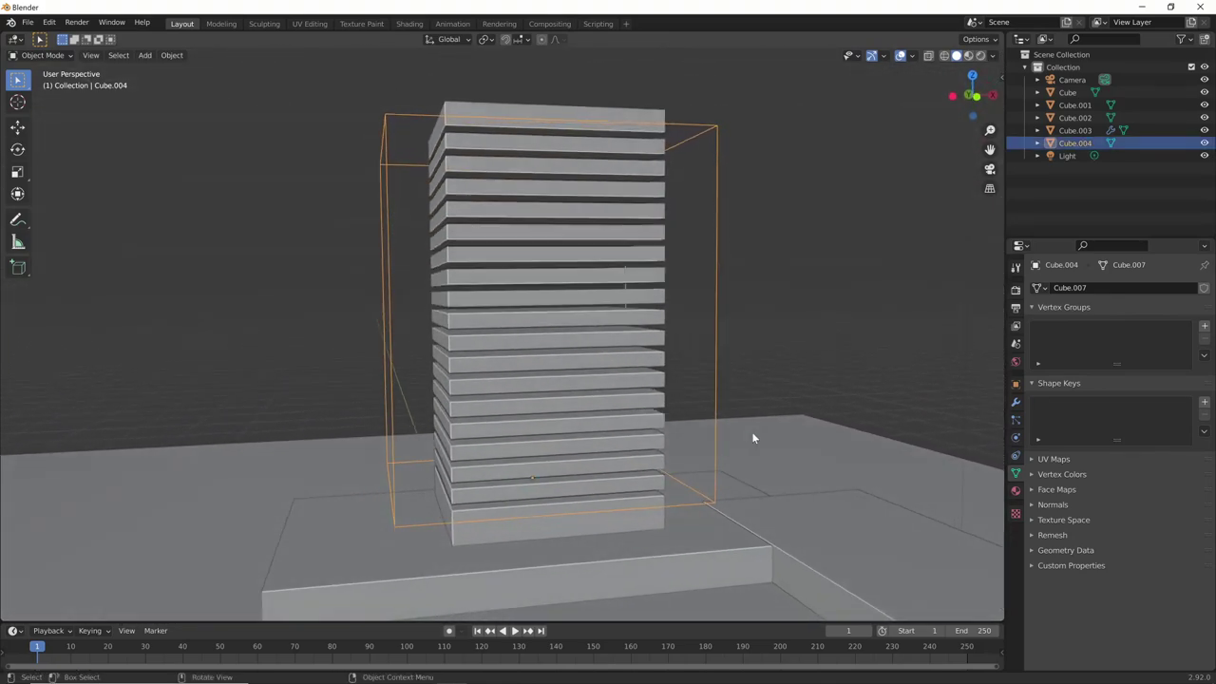
click(619, 272)
- Duplicate the tower in place, scale the copy to 0.96, and delete its BTool_Cube.005 modifier
middle_drag(619, 271, 837, 309)
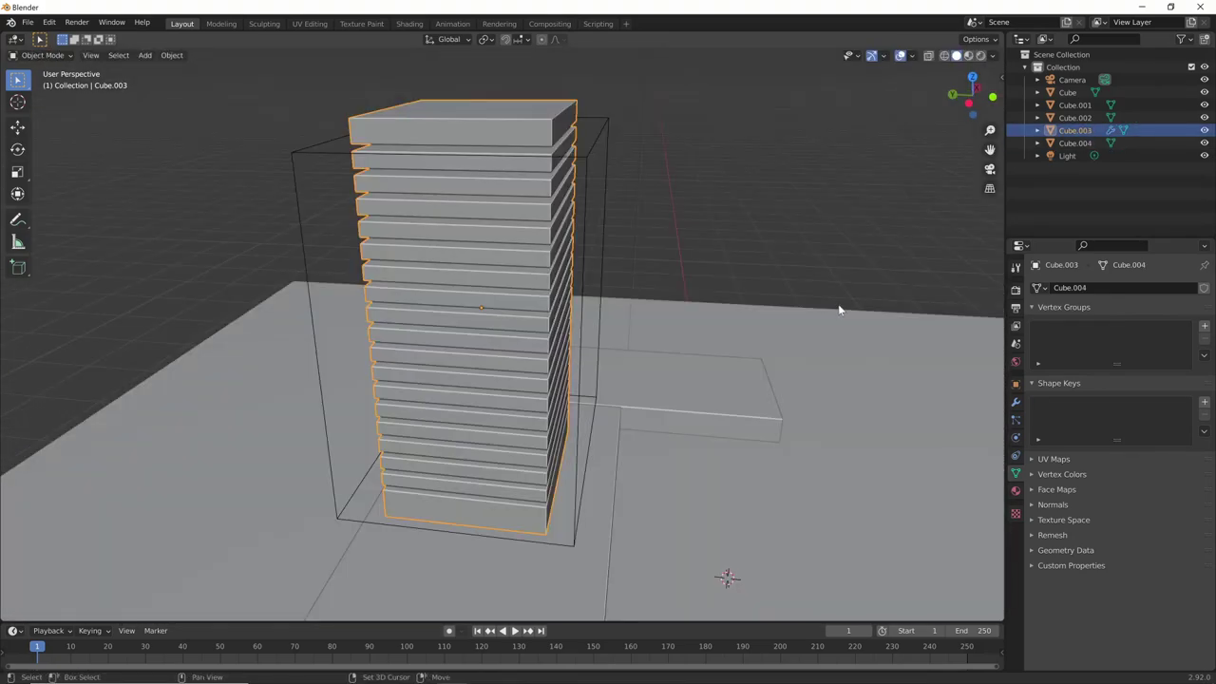
key(shift+d)
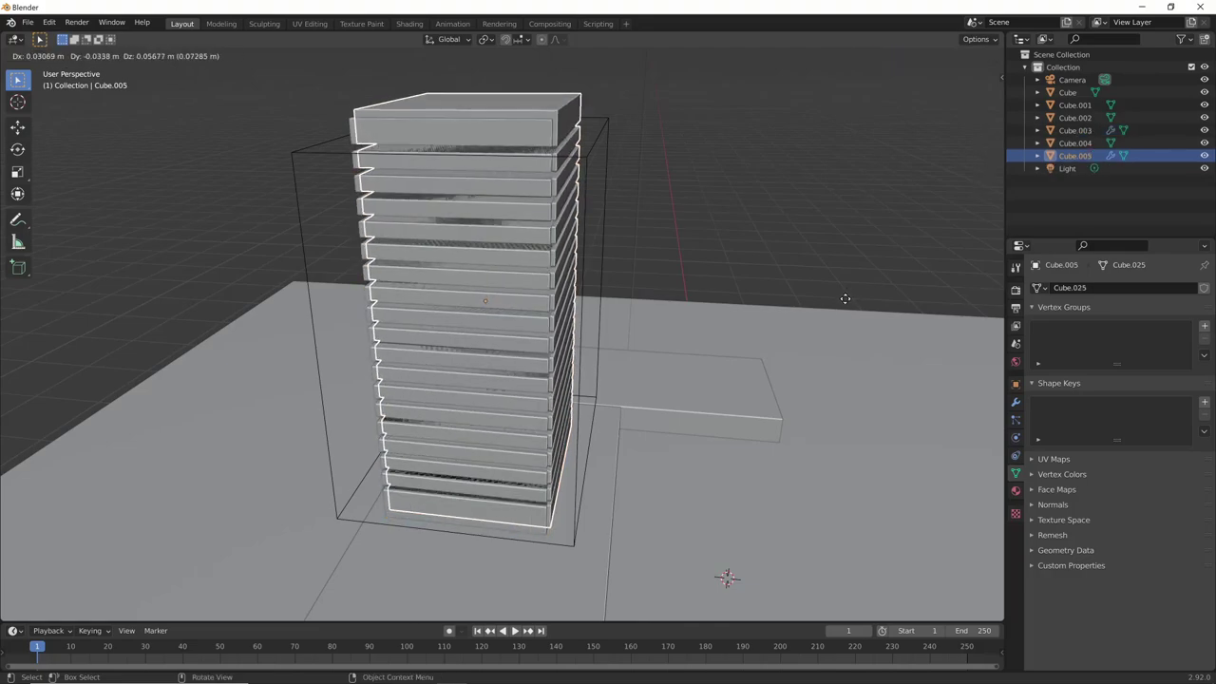
right_click(840, 286)
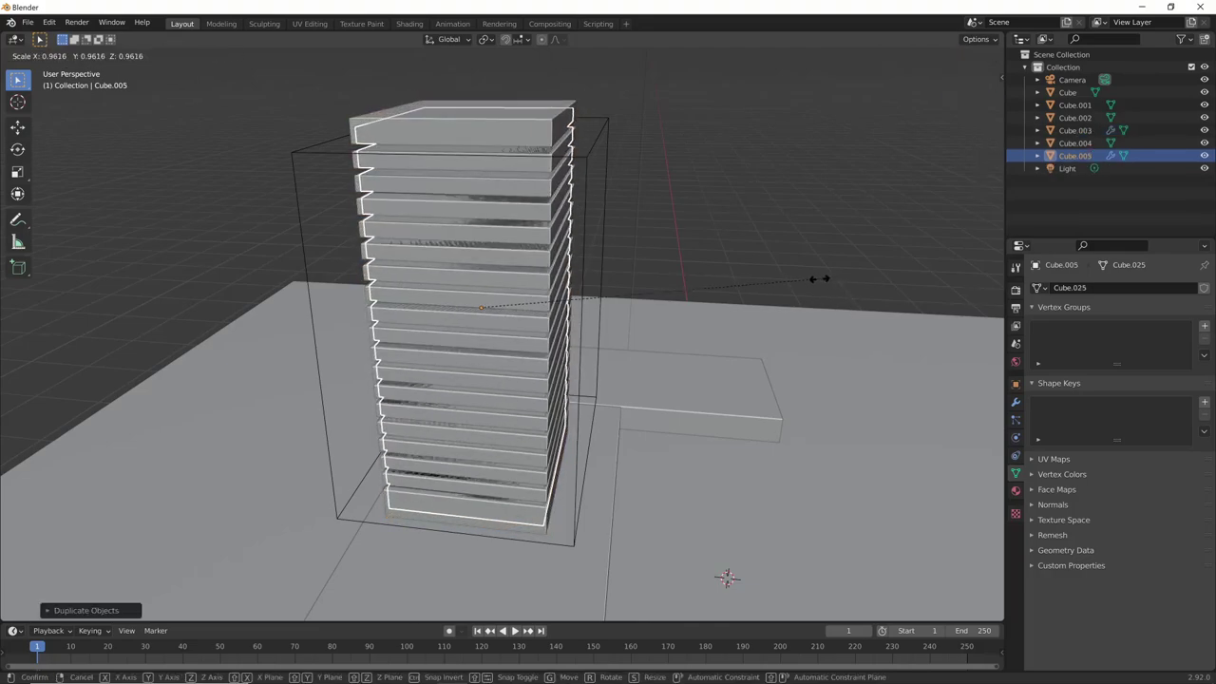
click(807, 315)
mouse_move(808, 309)
middle_down()
mouse_move(750, 313)
mouse_move(710, 284)
middle_up()
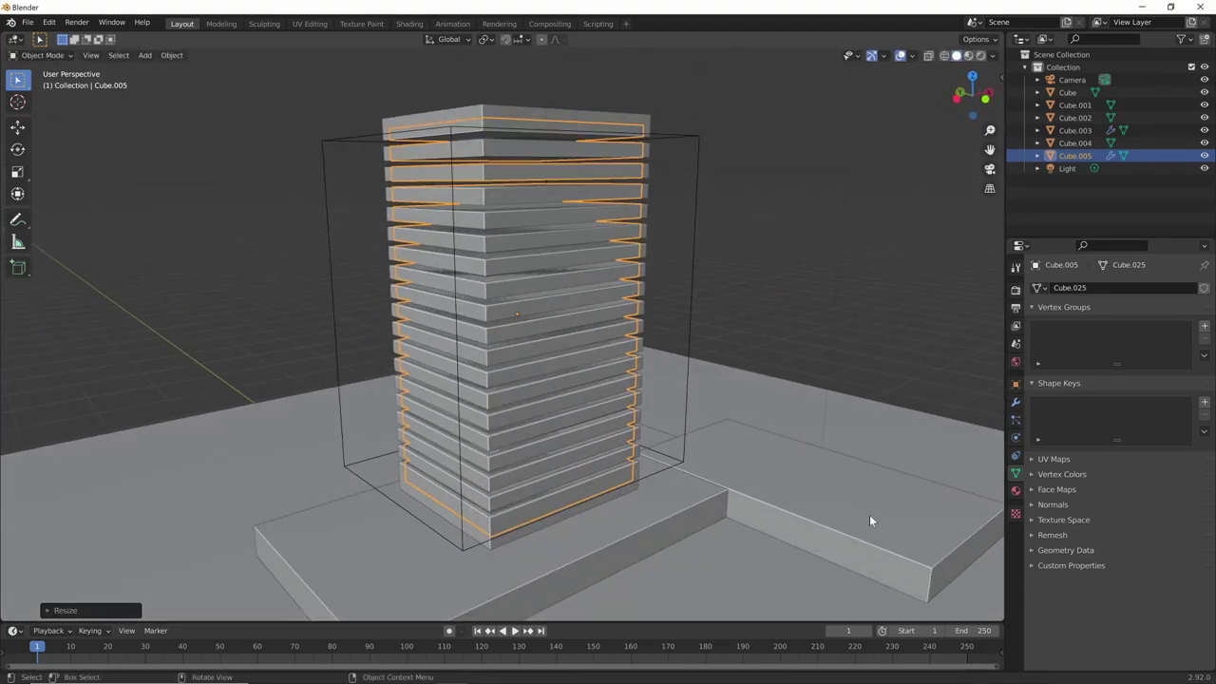
click(1015, 407)
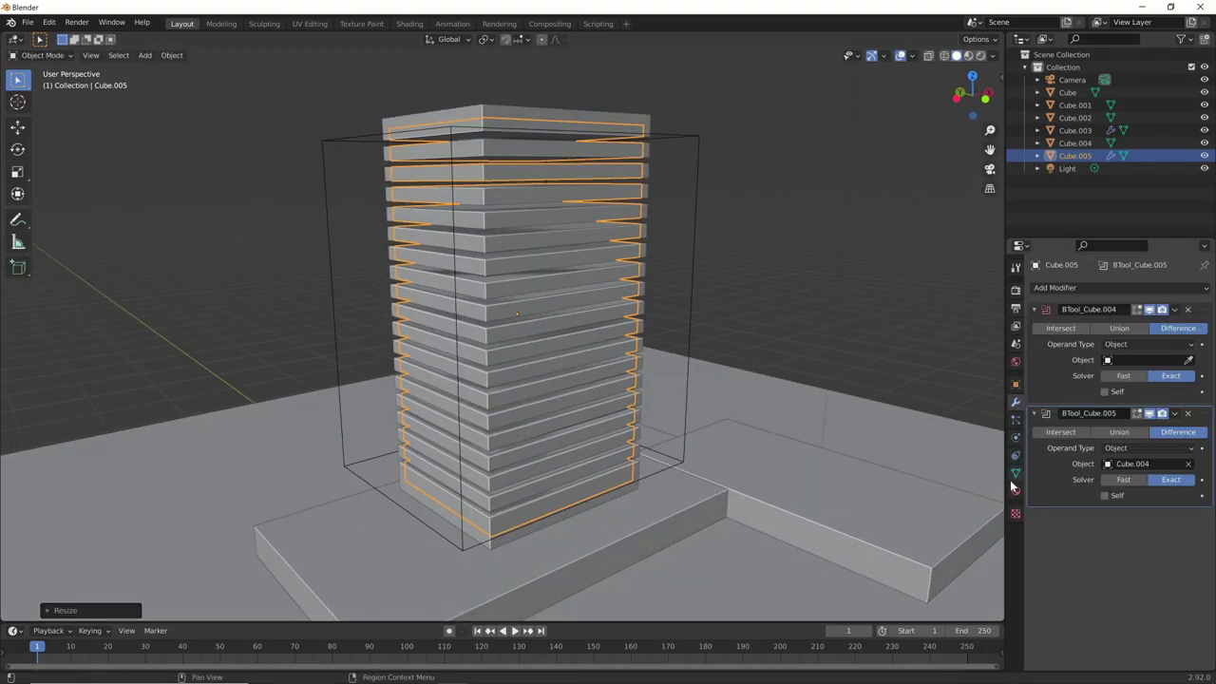
click(1188, 415)
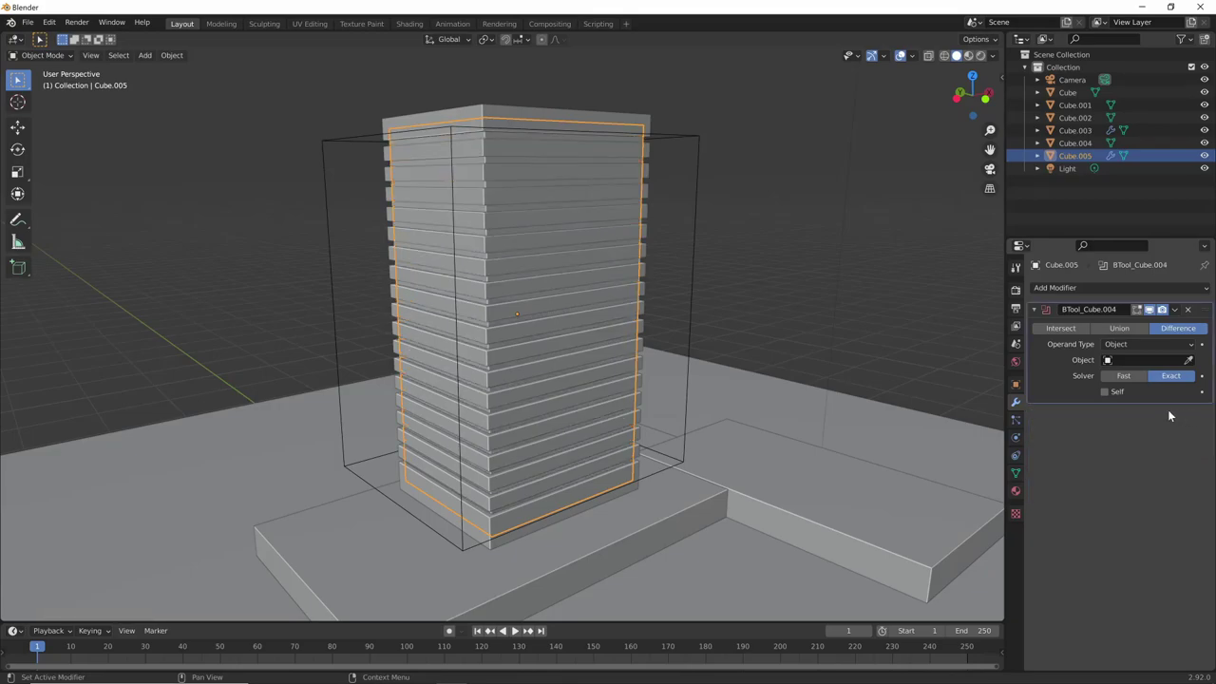
mouse_move(807, 422)
middle_down()
mouse_move(722, 432)
mouse_move(801, 344)
mouse_move(877, 337)
mouse_move(830, 336)
mouse_move(866, 343)
mouse_move(855, 372)
mouse_move(819, 376)
middle_up()
click(843, 346)
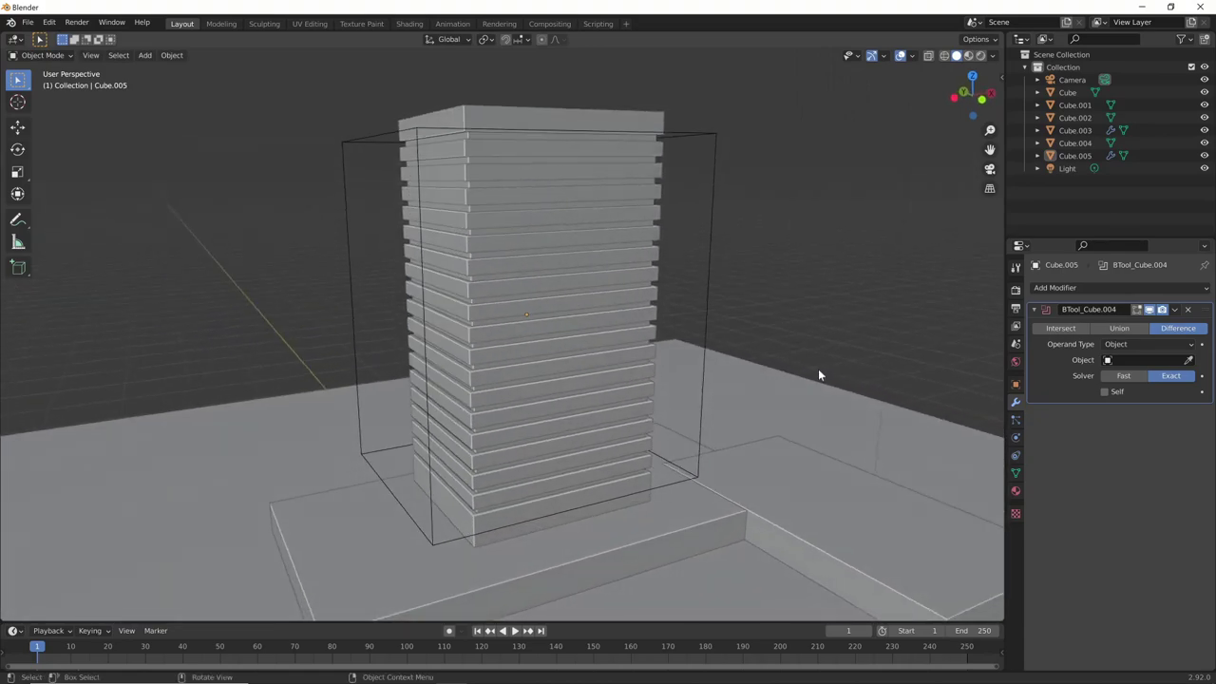
- Draw a tall panel box on the tower face and copy it along Y to the side
drag(538, 129, 536, 145)
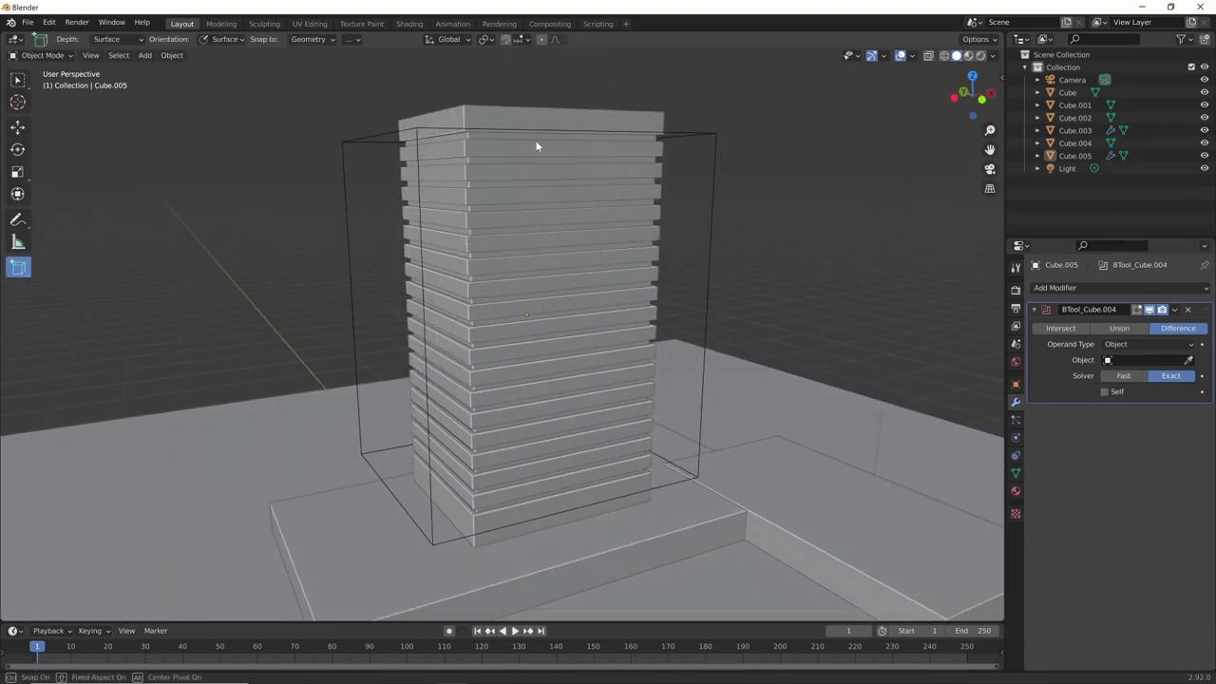
drag(608, 501, 608, 501)
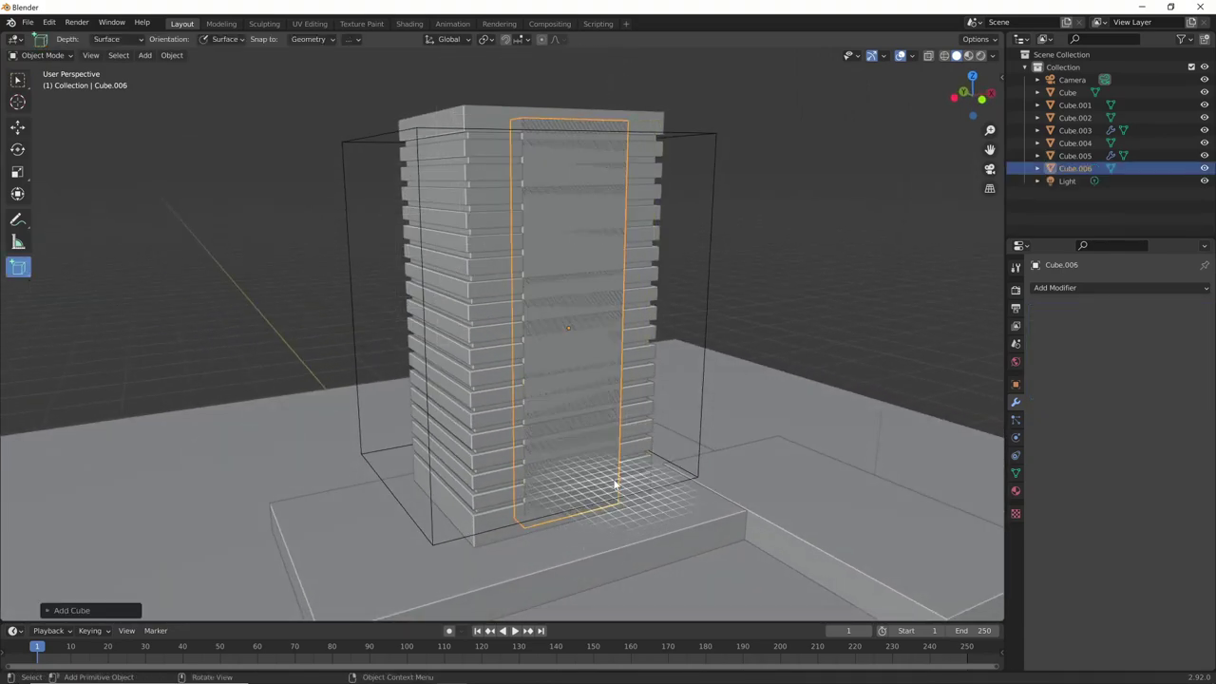
mouse_move(619, 483)
middle_down()
mouse_move(678, 471)
mouse_move(687, 455)
mouse_move(555, 480)
mouse_move(637, 477)
mouse_move(684, 443)
mouse_move(719, 450)
middle_up()
key(g)
click(645, 459)
key(shift+d)
key(y)
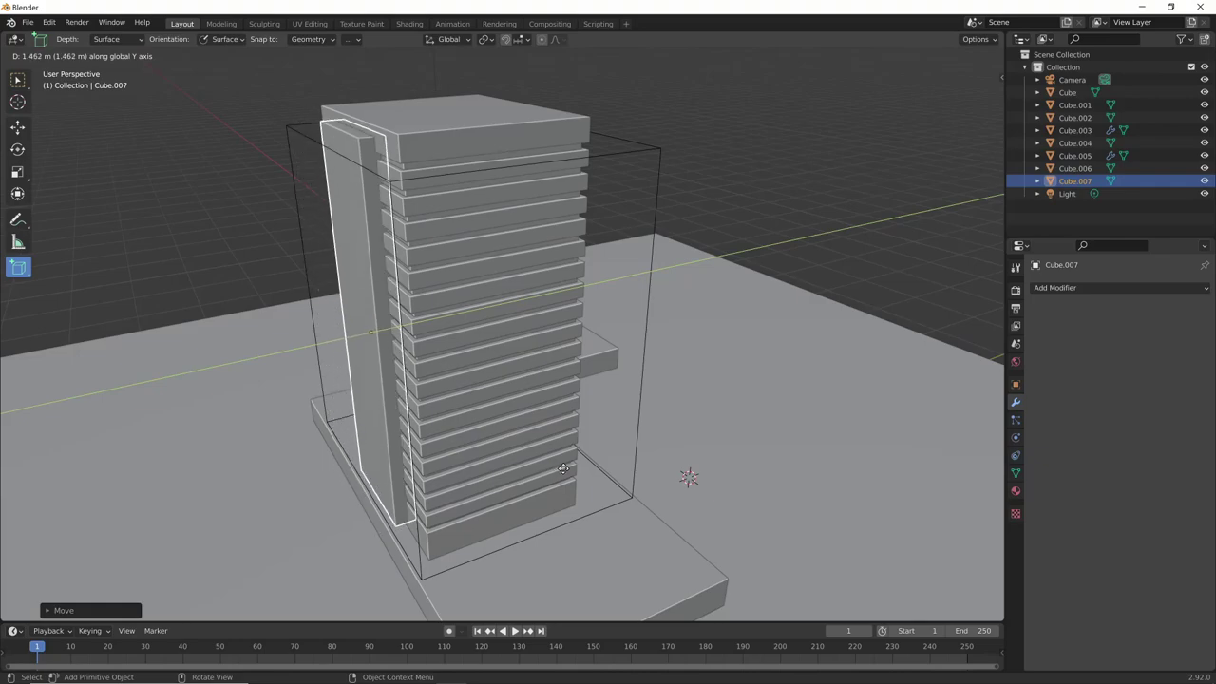
click(566, 465)
- Add two small stacked boxes on the tower roof
mouse_move(566, 465)
middle_down()
mouse_move(633, 506)
mouse_move(278, 181)
middle_up()
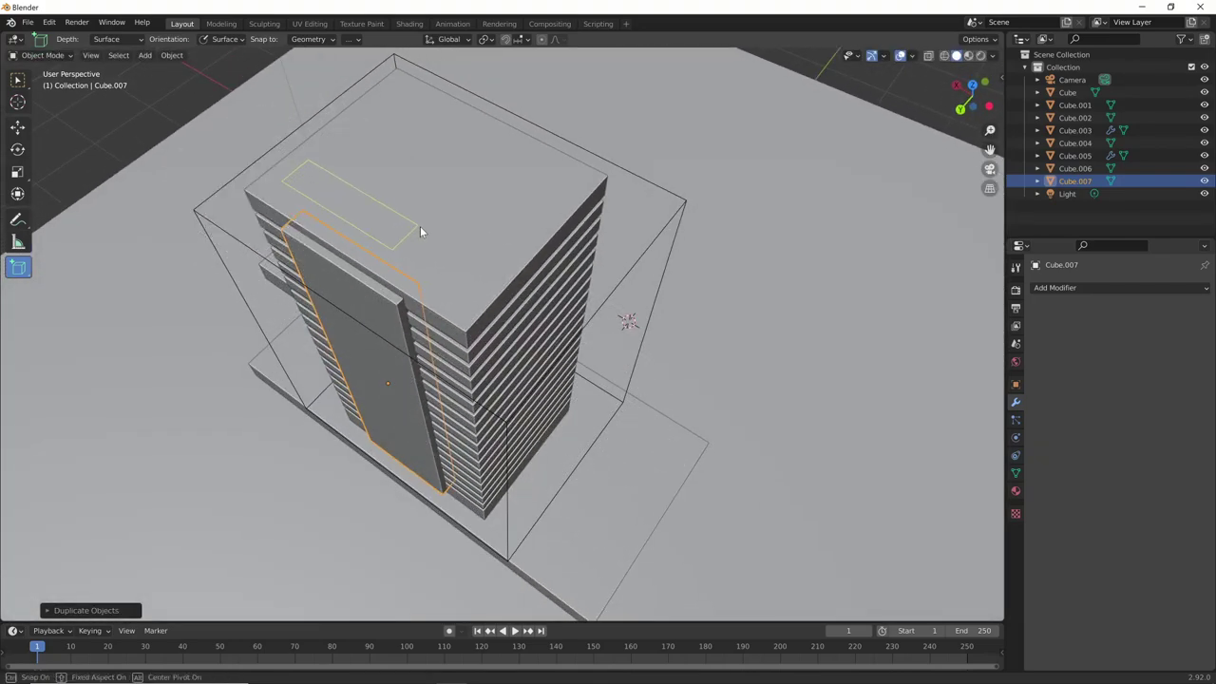
click(455, 194)
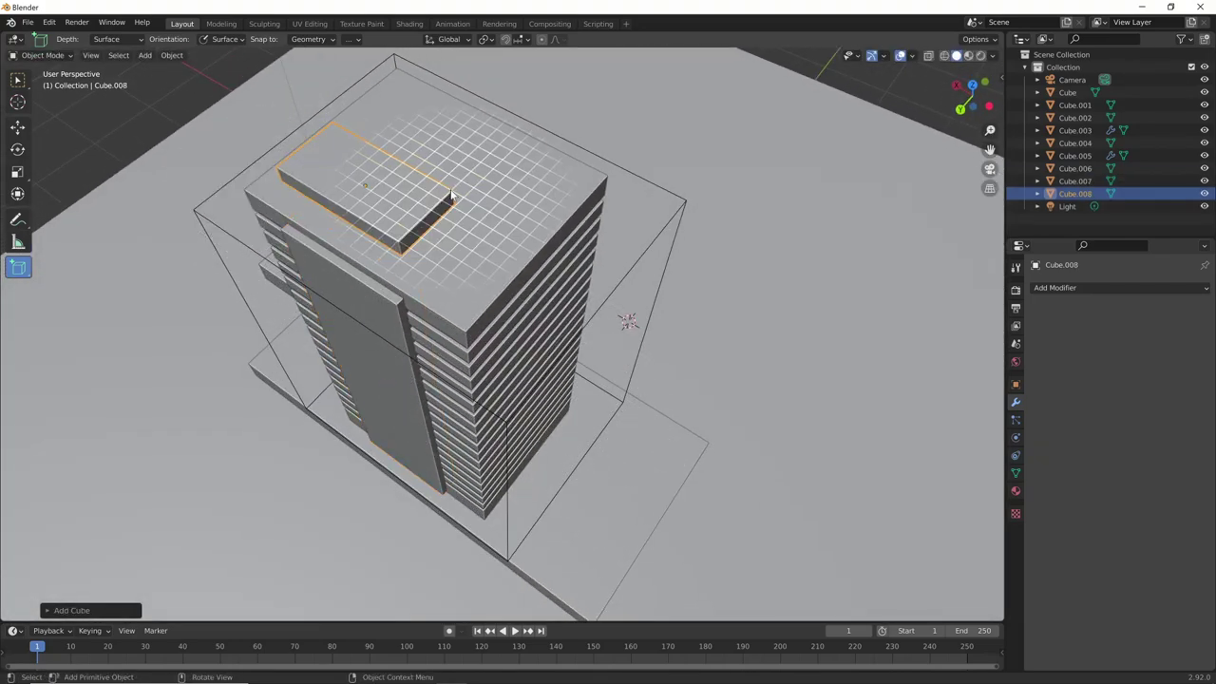
click(344, 173)
scroll(555, 259, down, 5)
mouse_move(555, 259)
middle_down()
mouse_move(463, 224)
mouse_move(554, 381)
mouse_move(770, 336)
mouse_move(958, 317)
mouse_move(932, 329)
mouse_move(900, 374)
mouse_move(802, 309)
middle_up()
- Box-select all the tower pieces and apply Visual Geometry to Mesh
click(527, 313)
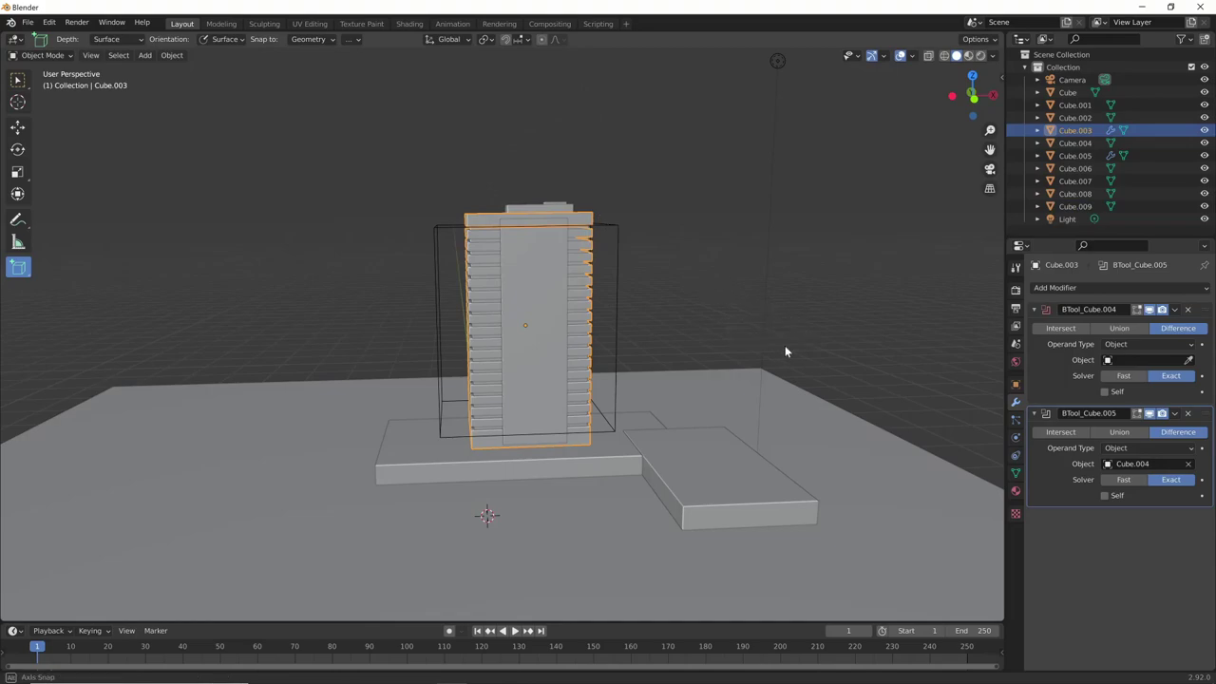
mouse_move(786, 352)
middle_down()
mouse_move(776, 363)
mouse_move(757, 355)
mouse_move(766, 350)
mouse_move(687, 161)
middle_up()
key(w)
drag(687, 161, 415, 342)
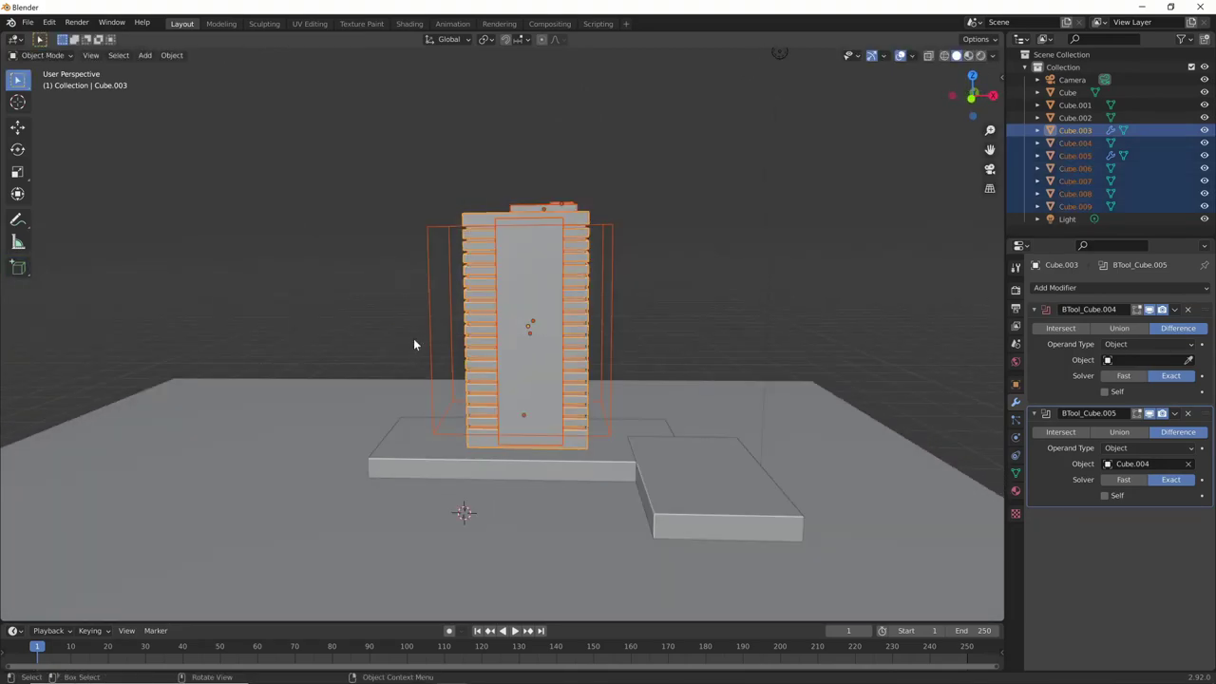
mouse_move(709, 362)
middle_down()
mouse_move(823, 348)
mouse_move(662, 401)
mouse_move(725, 373)
mouse_move(714, 334)
middle_up()
key(ctrl+a)
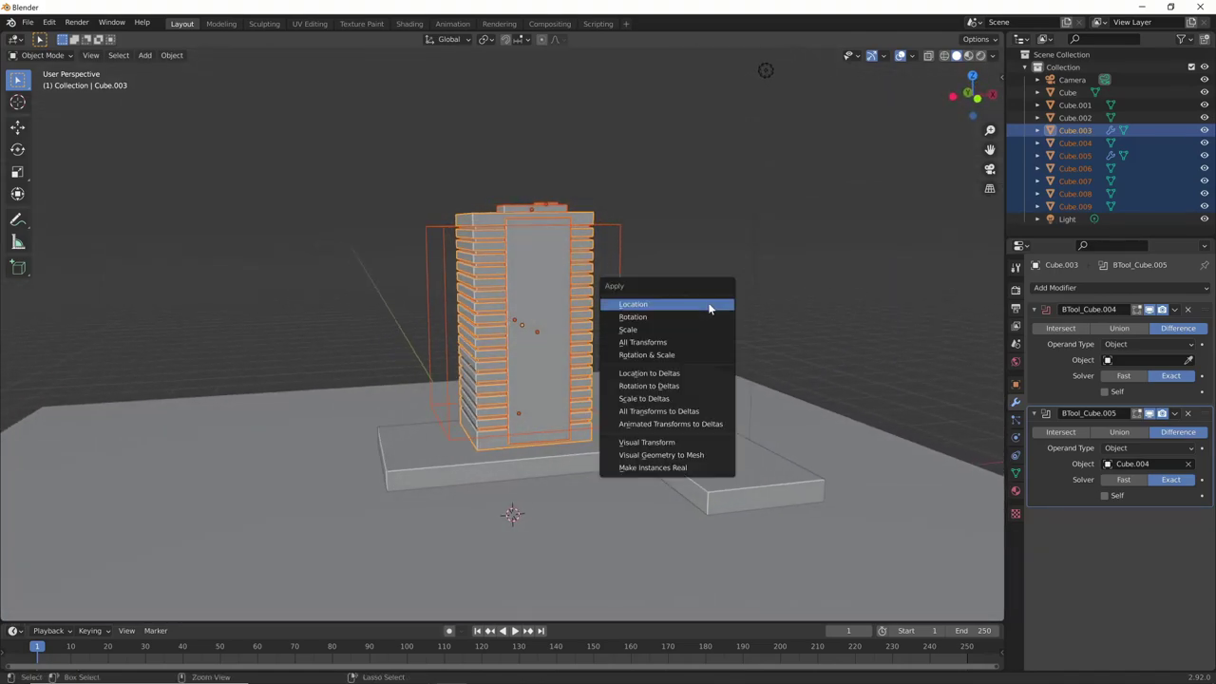
click(689, 458)
- Move the tower and the slab cutter apart, then delete the cutter Cube.004
key(g)
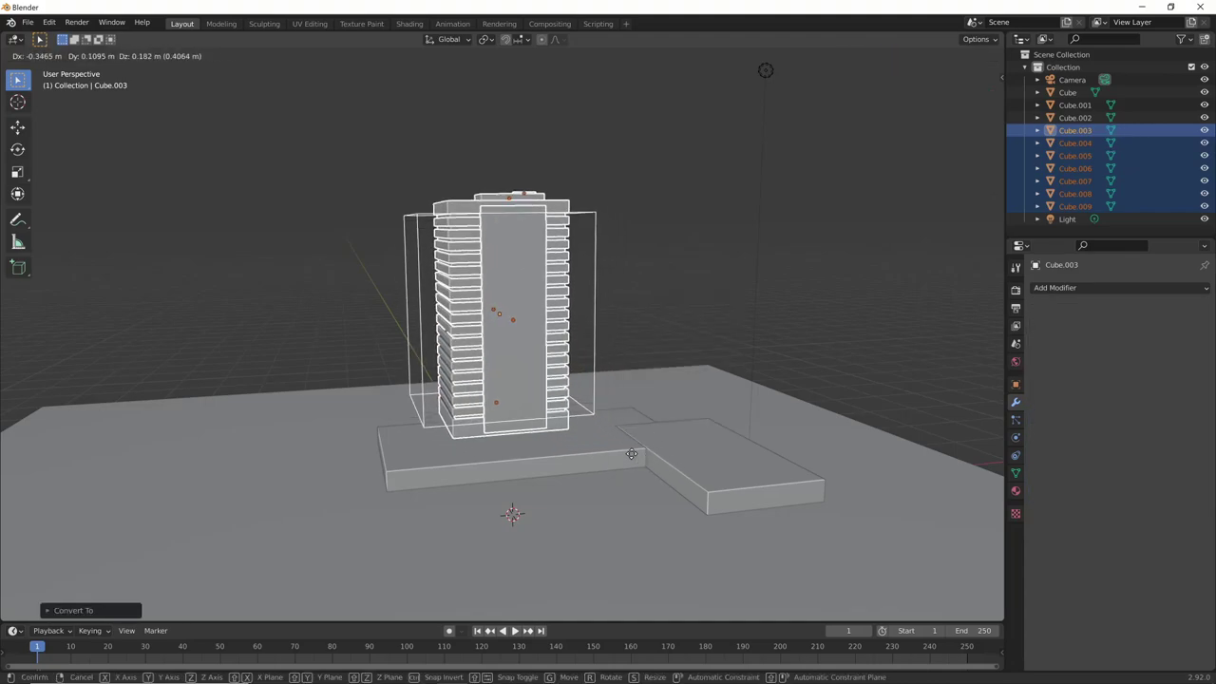
click(502, 432)
click(473, 336)
key(g)
click(607, 294)
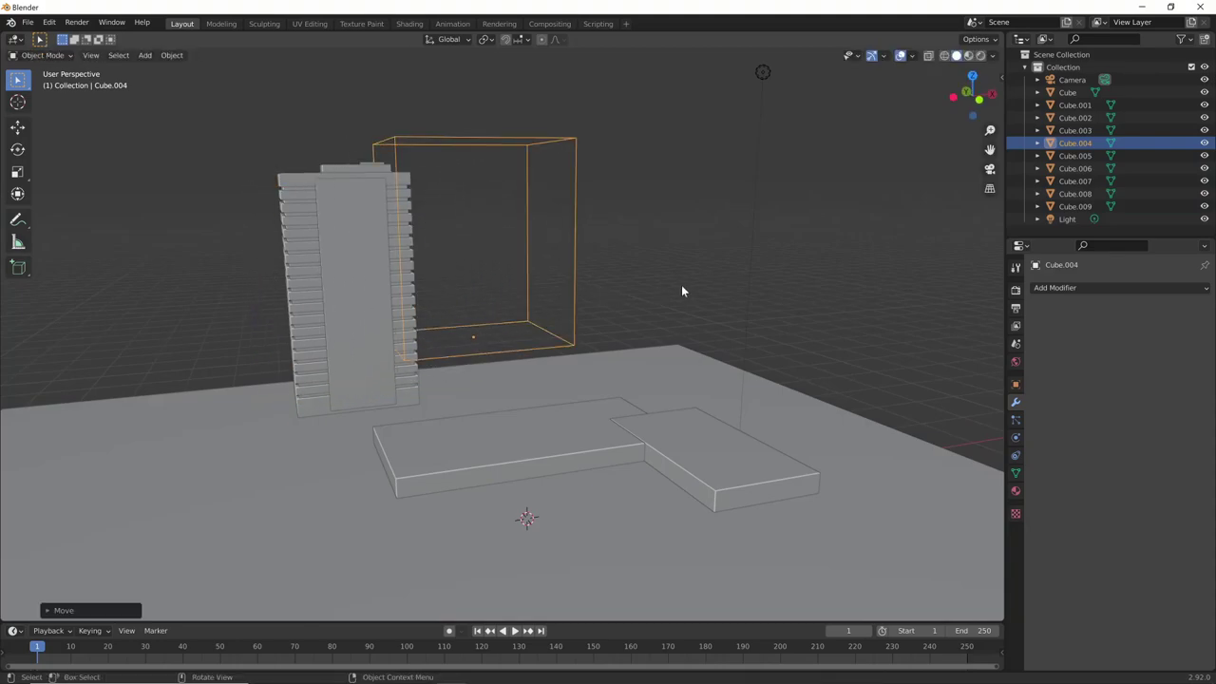
click(530, 308)
click(378, 303)
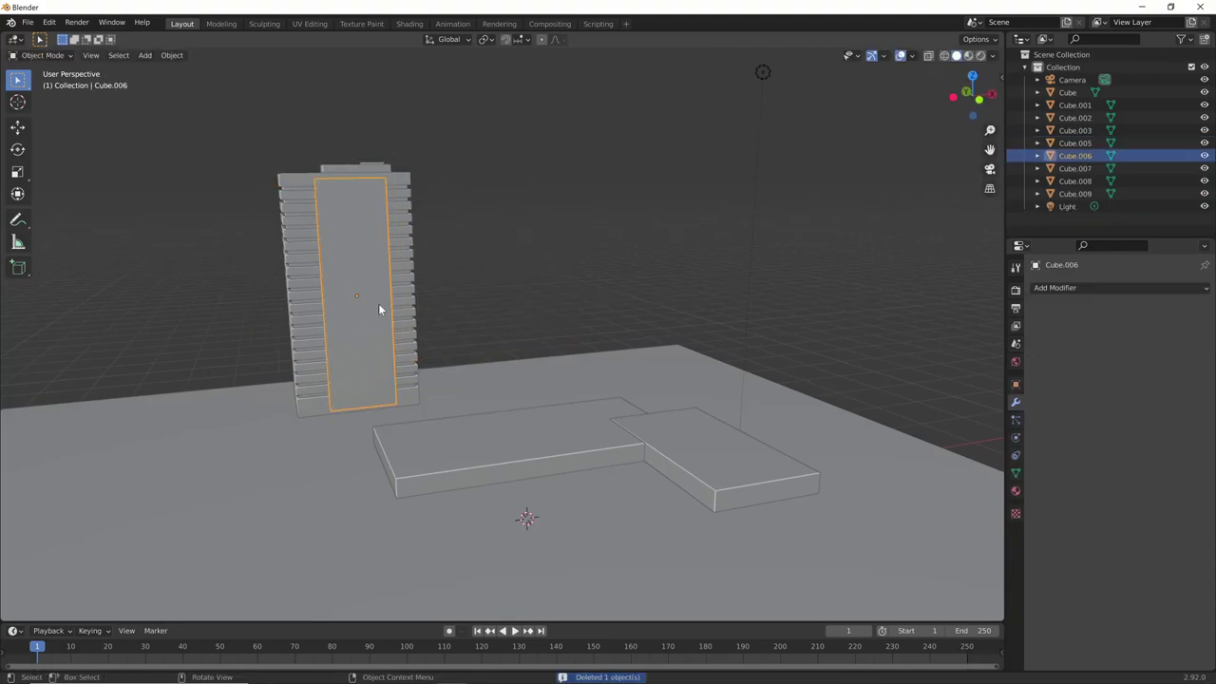
mouse_move(378, 303)
middle_down()
mouse_move(527, 321)
mouse_move(439, 280)
middle_up()
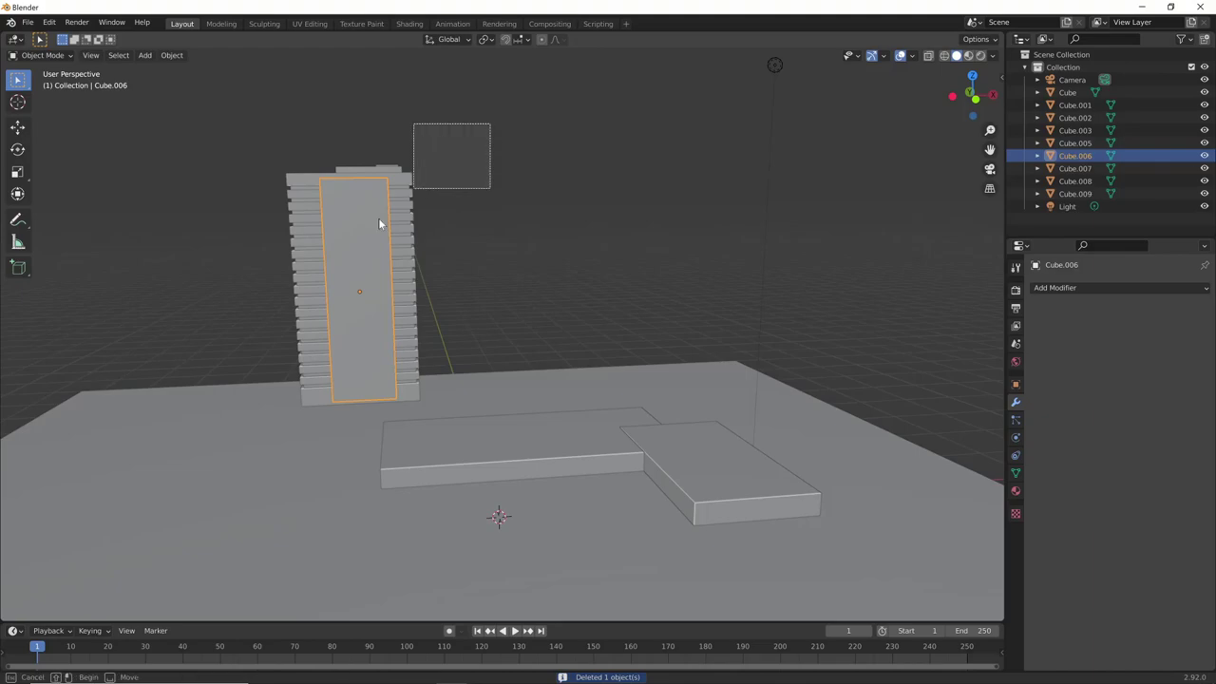
- Box-select every tower piece and join them into one object, Cube.006
drag(378, 223, 472, 303)
mouse_move(472, 303)
middle_down()
mouse_move(668, 295)
mouse_move(465, 311)
mouse_move(527, 289)
middle_up()
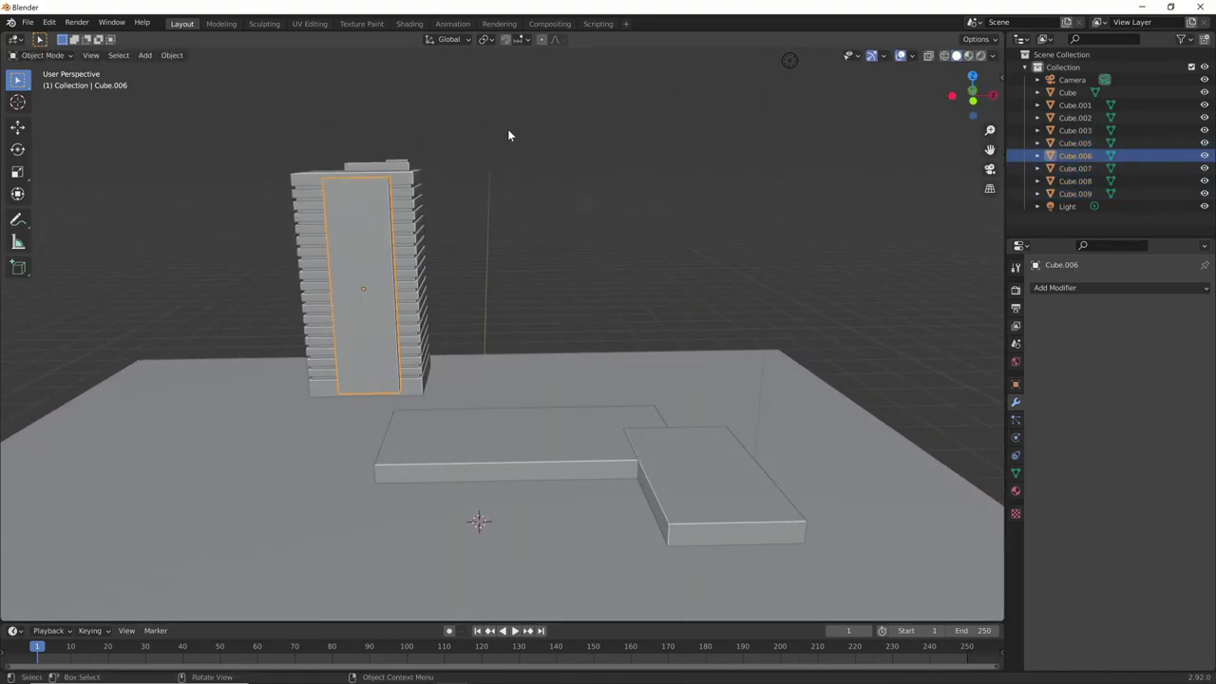
drag(508, 133, 361, 231)
mouse_move(529, 298)
middle_down()
mouse_move(556, 285)
mouse_move(530, 287)
mouse_move(573, 307)
mouse_move(652, 313)
mouse_move(501, 325)
mouse_move(518, 301)
middle_up()
key(ctrl+j)
- Lower the joined tower about 0.88 m along Z onto the base plate
key(g)
key(z)
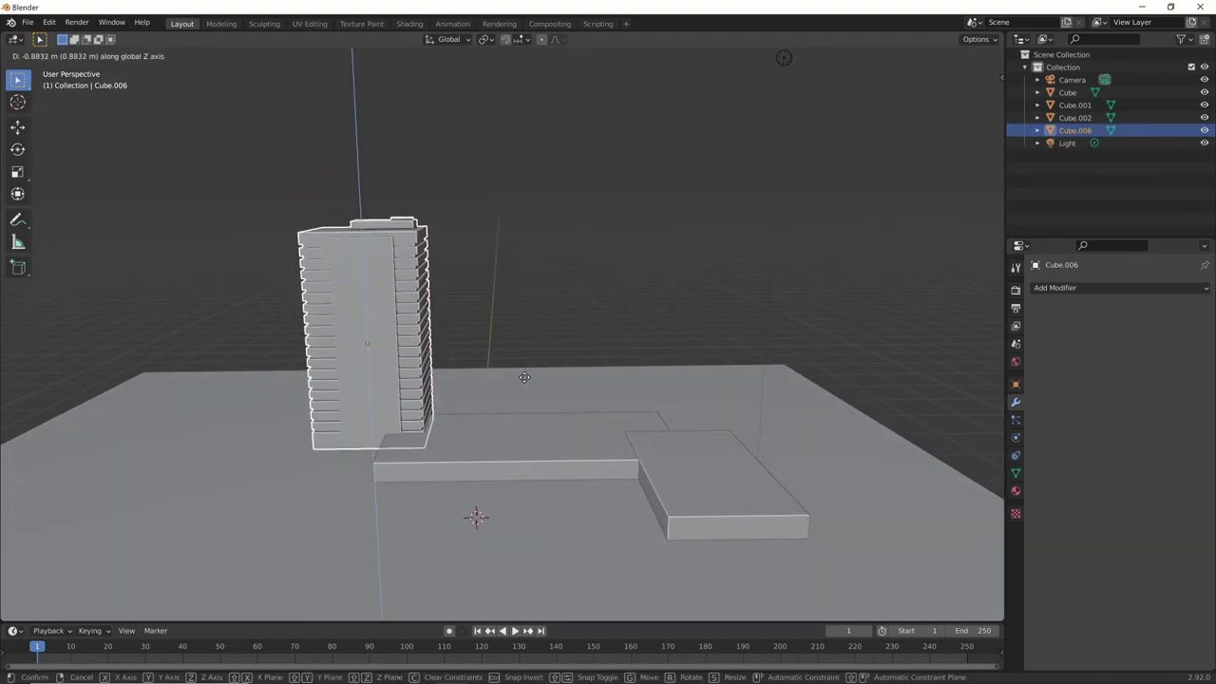
click(524, 377)
mouse_move(523, 379)
middle_down()
mouse_move(650, 365)
mouse_move(476, 386)
middle_up()
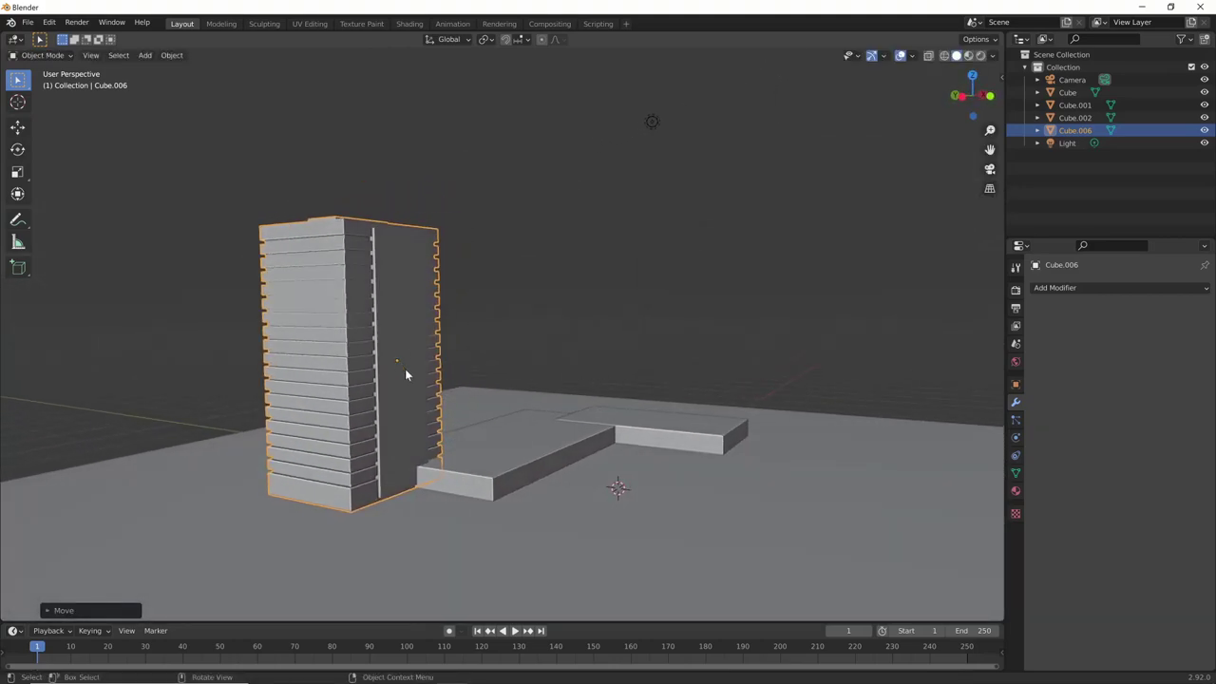
mouse_move(405, 373)
middle_down()
mouse_move(465, 490)
mouse_move(434, 541)
mouse_move(457, 468)
mouse_move(536, 415)
mouse_move(525, 456)
mouse_move(510, 456)
mouse_move(512, 430)
mouse_move(489, 423)
middle_up()
key(s)
key(Escape)
key(g)
key(z)
click(495, 350)
- Snap the 3D cursor to the centre of the tower's bottom face
key(Tab)
mouse_move(495, 350)
middle_down()
mouse_move(515, 334)
mouse_move(396, 345)
mouse_move(387, 324)
middle_up()
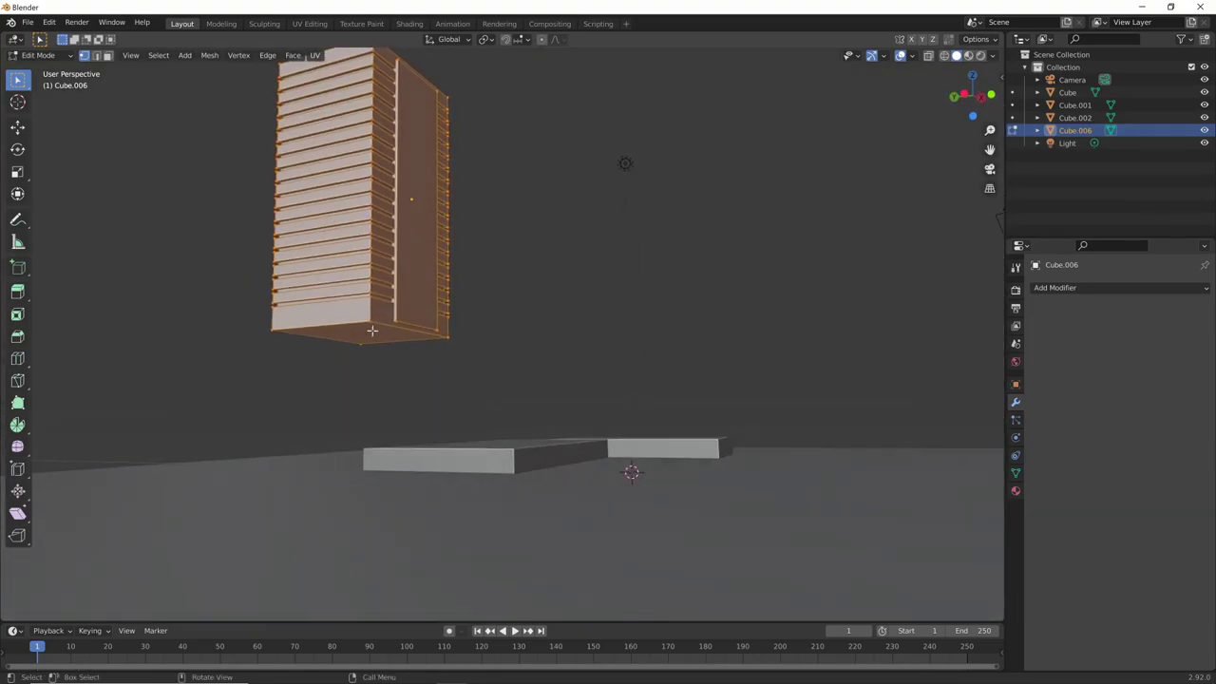
click(387, 323)
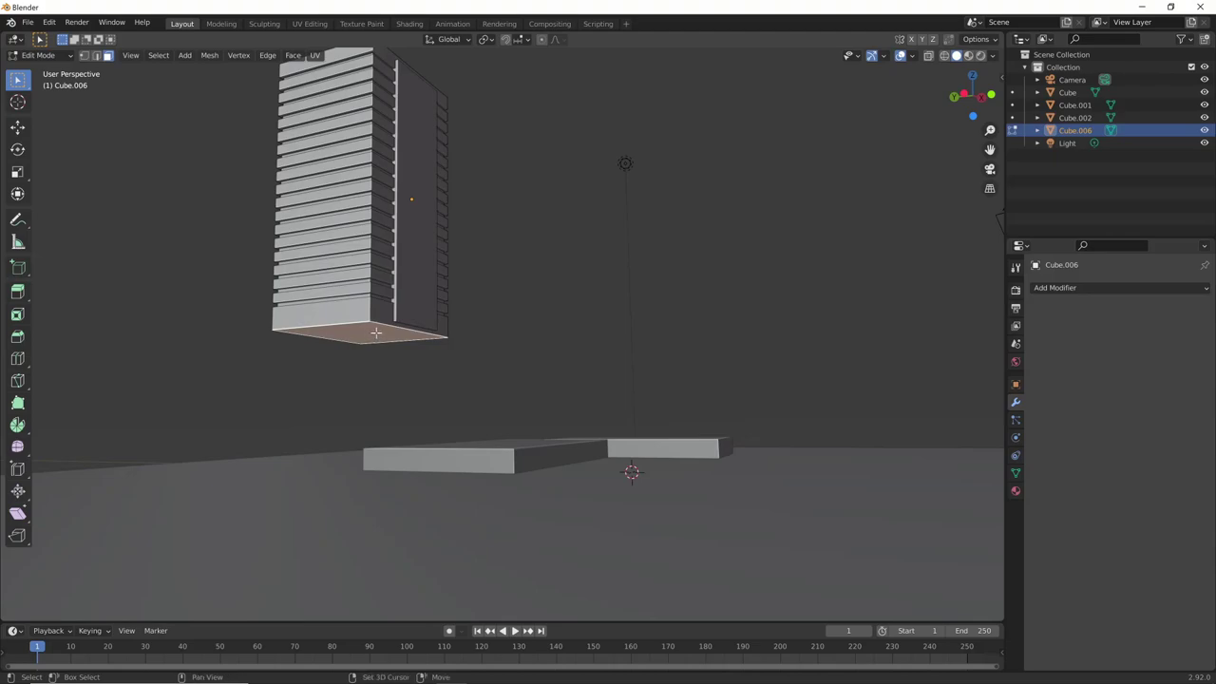
key(shift+s)
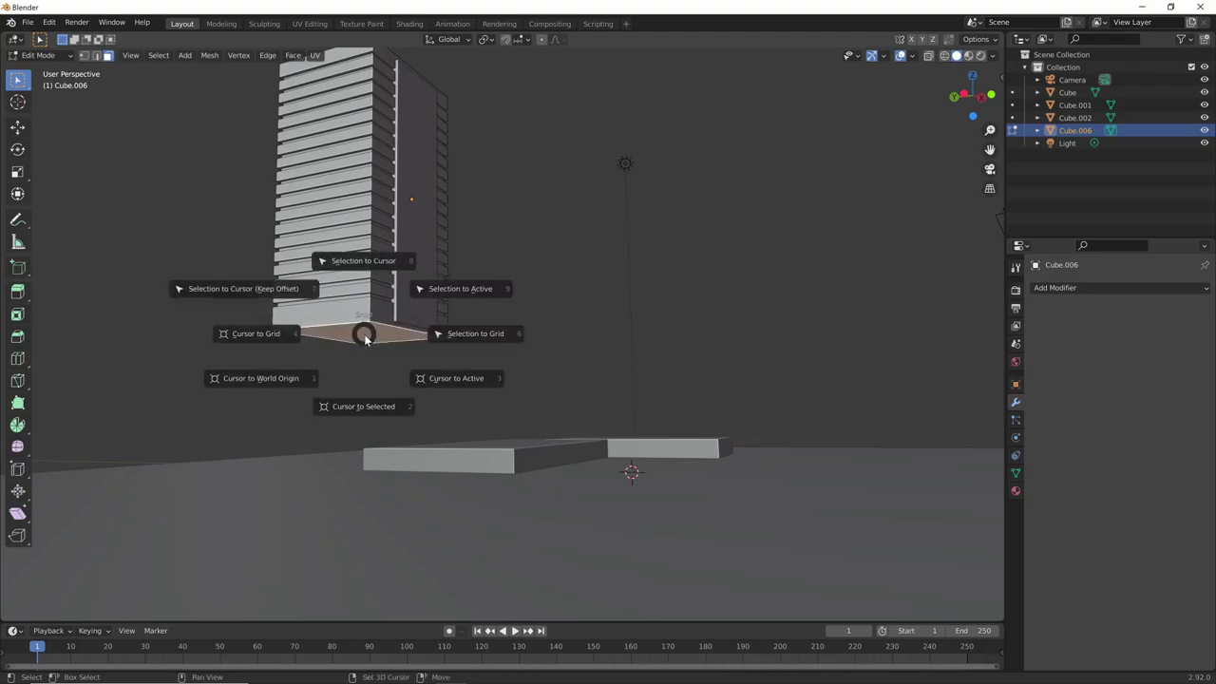
click(363, 410)
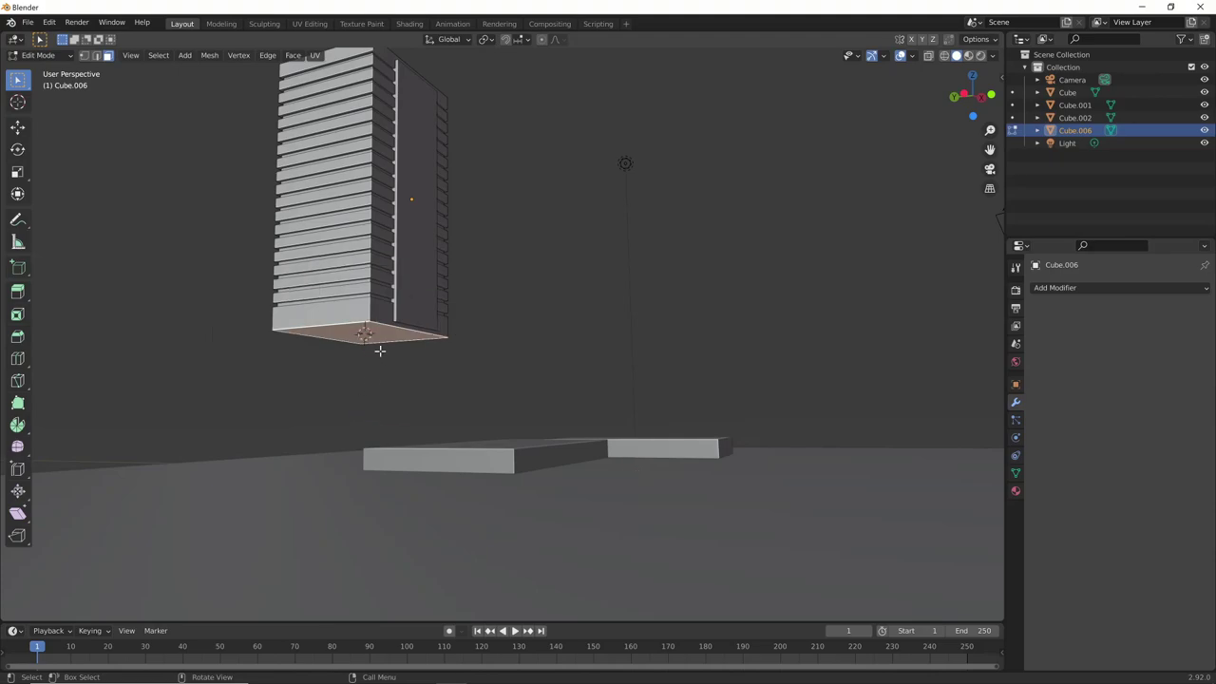
key(Tab)
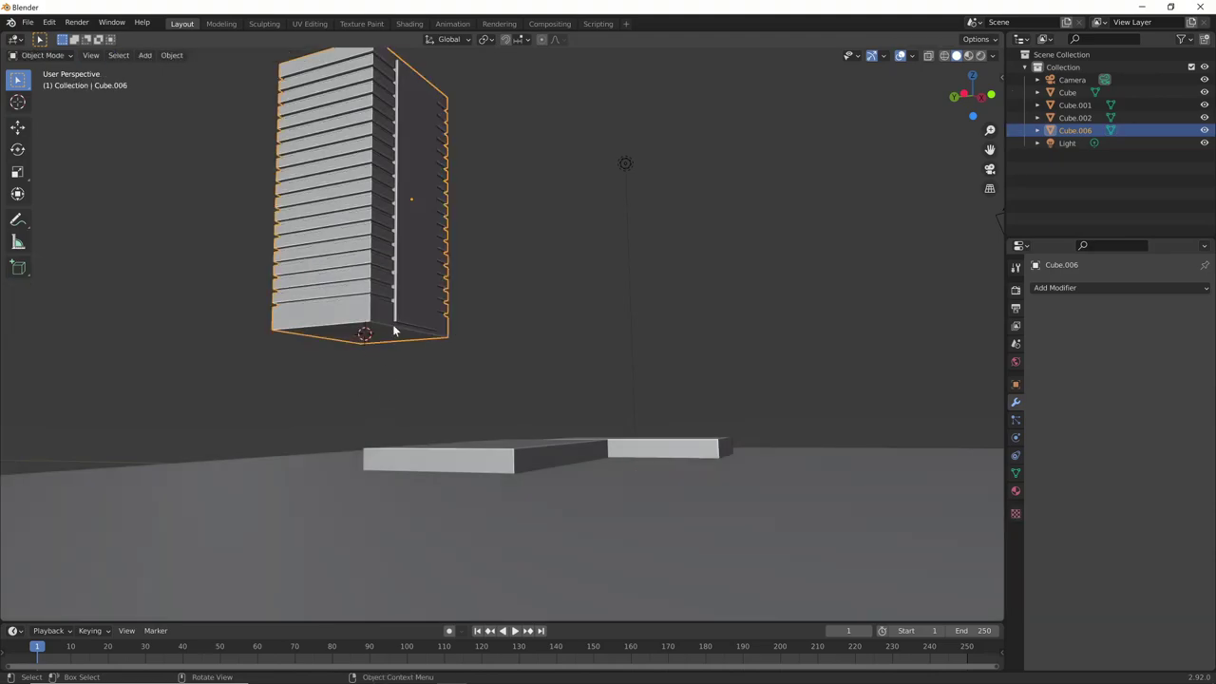
- Set the tower's origin to the 3D cursor and clear its location to the world origin
right_click(395, 329)
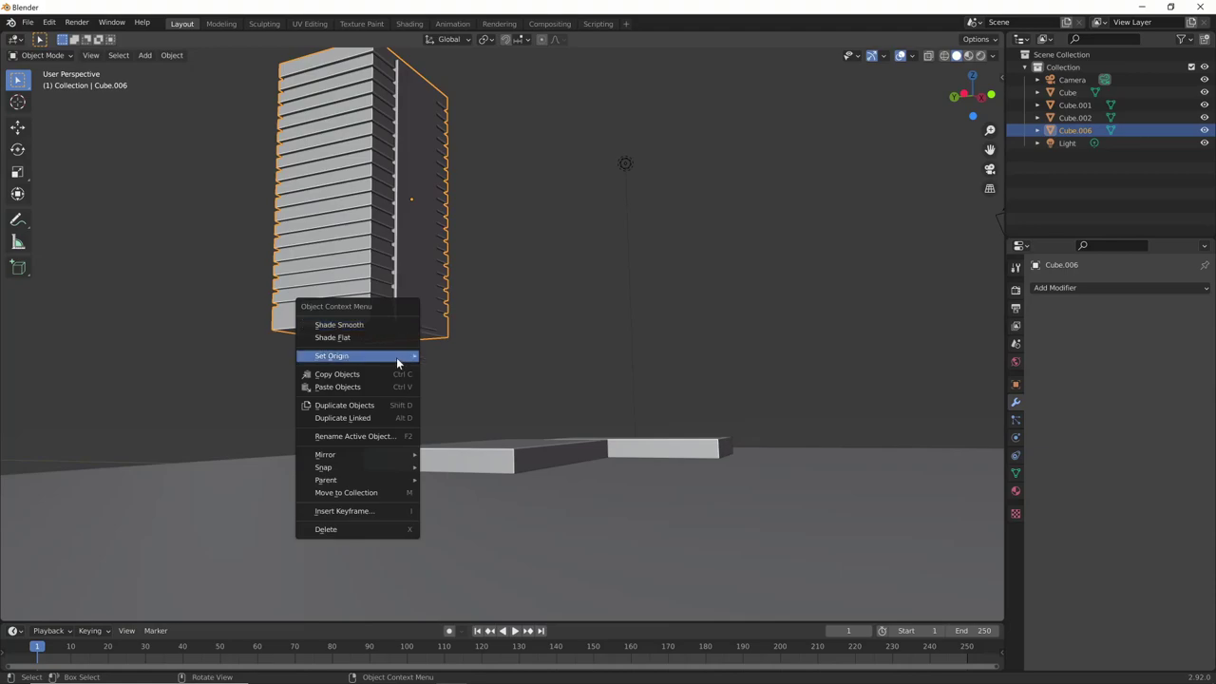
mouse_move(331, 355)
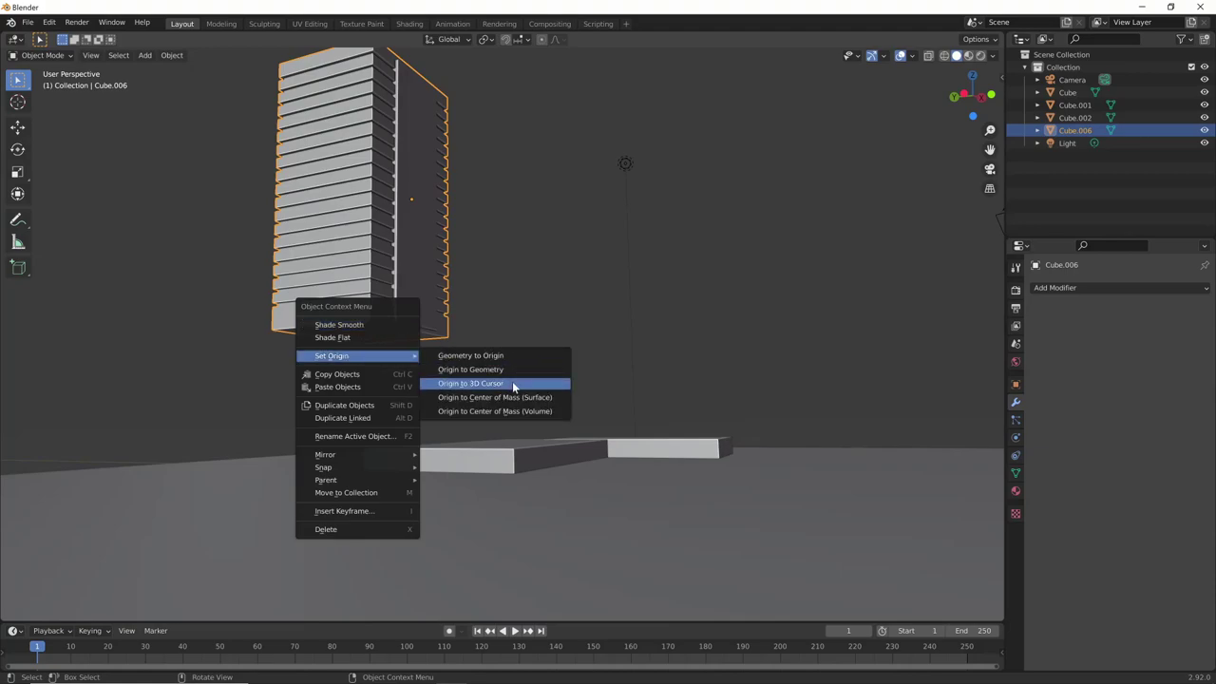
click(514, 384)
mouse_move(518, 321)
middle_down()
mouse_move(518, 343)
mouse_move(534, 333)
middle_up()
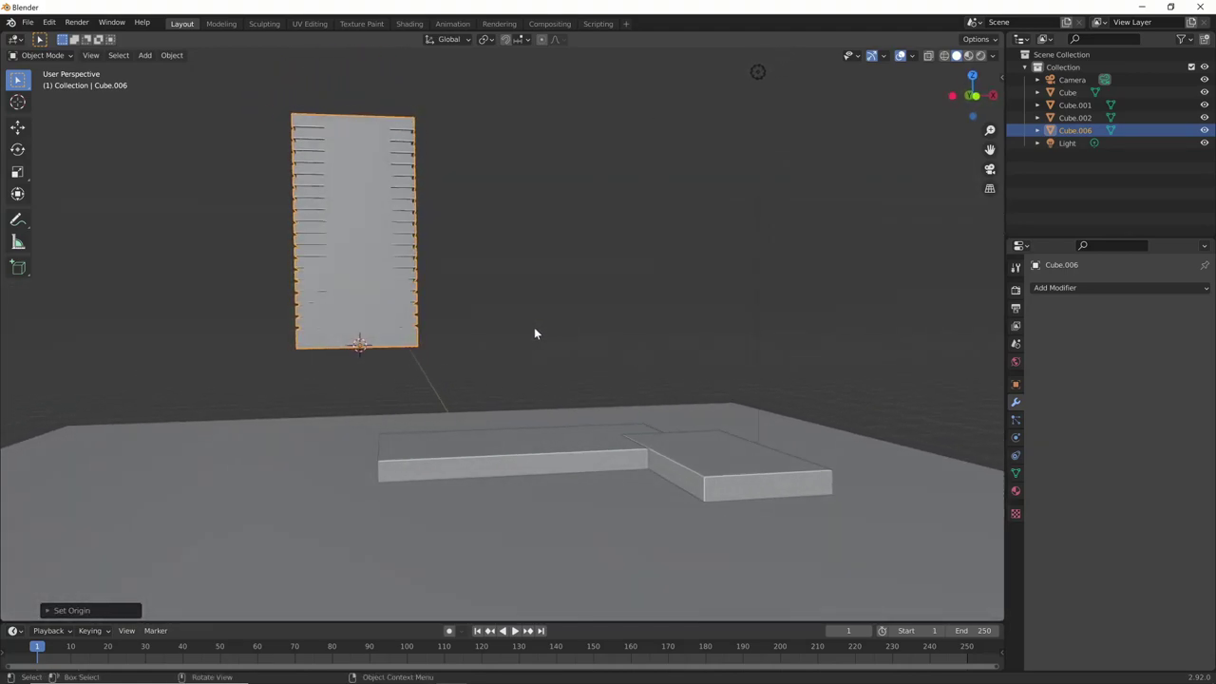
key(alt+g)
mouse_move(749, 367)
middle_down()
mouse_move(665, 408)
mouse_move(789, 358)
mouse_move(678, 434)
middle_up()
- Duplicate the tower to the left, shrink it, and stretch it about 2× taller
key(shift+d)
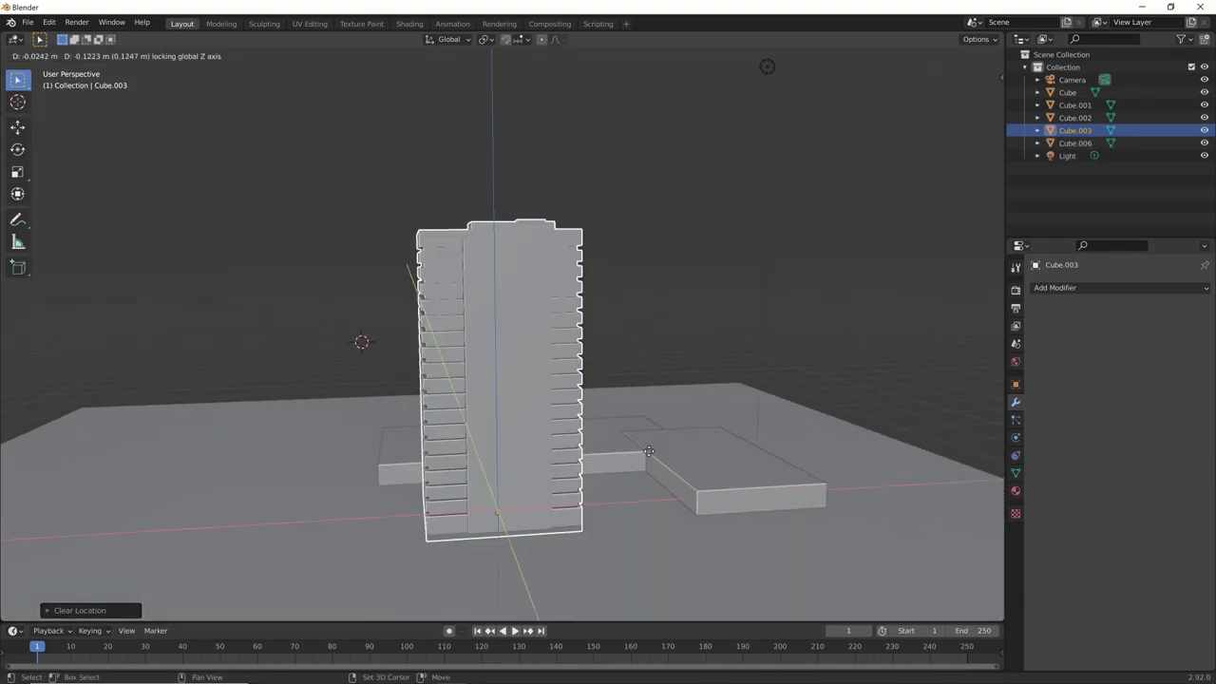
click(657, 279)
key(s)
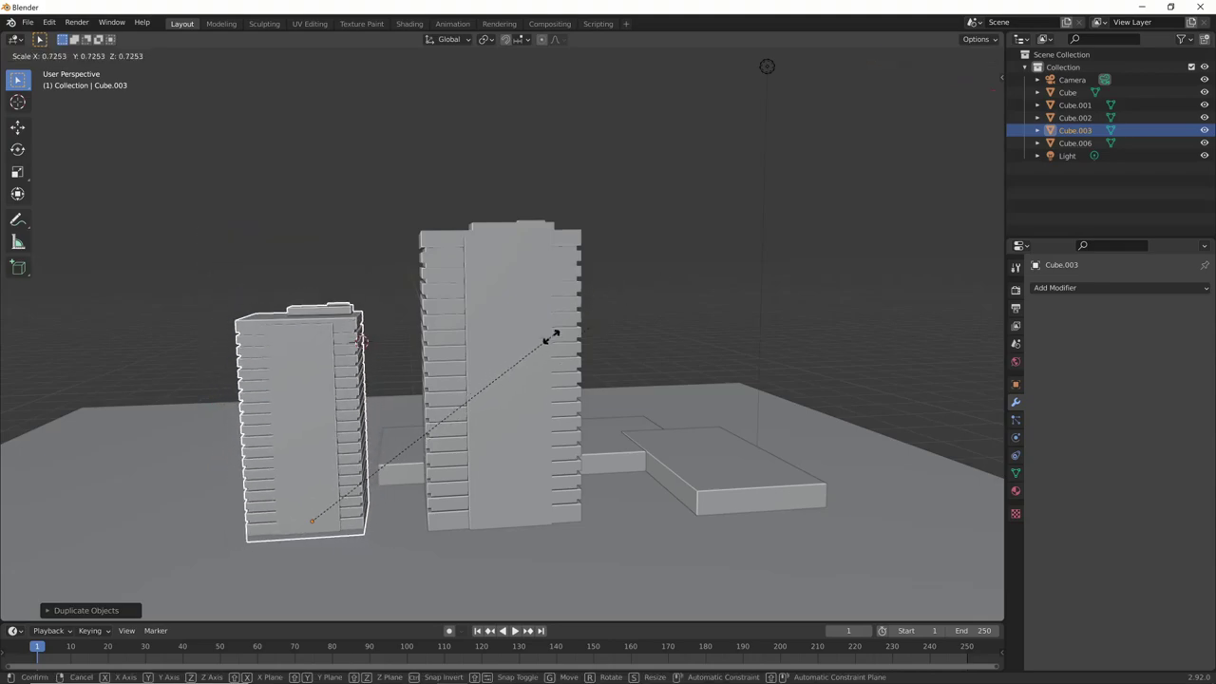
click(516, 371)
mouse_move(516, 371)
middle_down()
mouse_move(525, 433)
mouse_move(504, 409)
middle_up()
key(s)
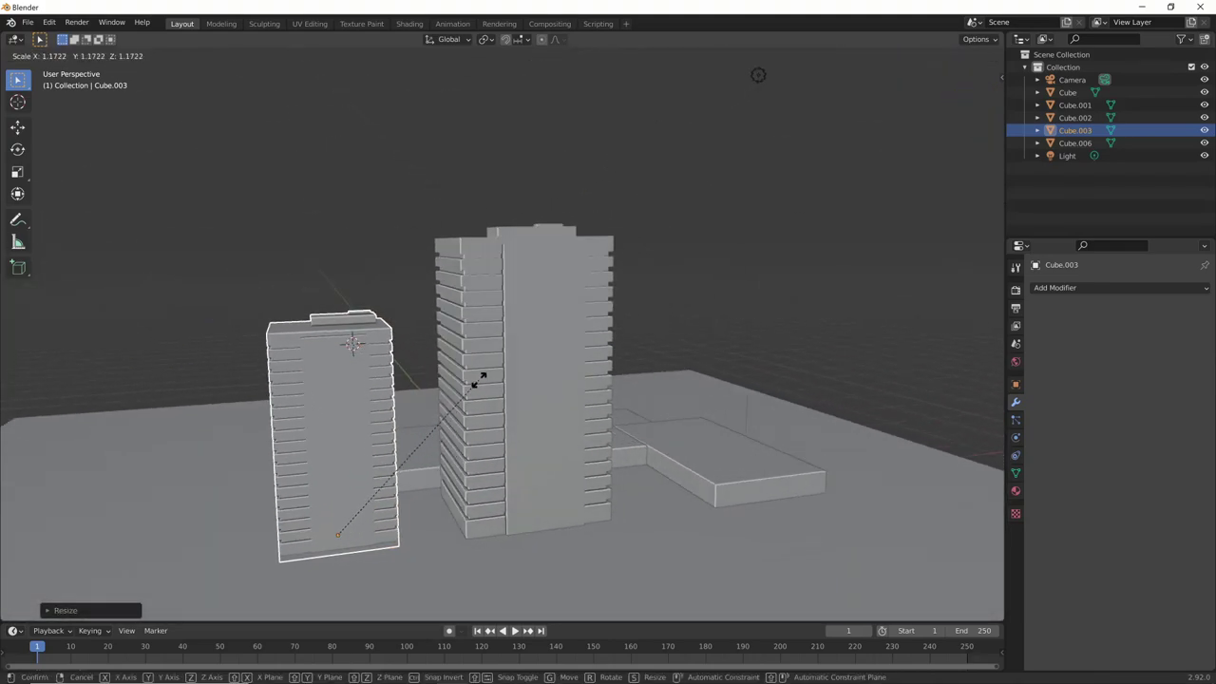
key(y)
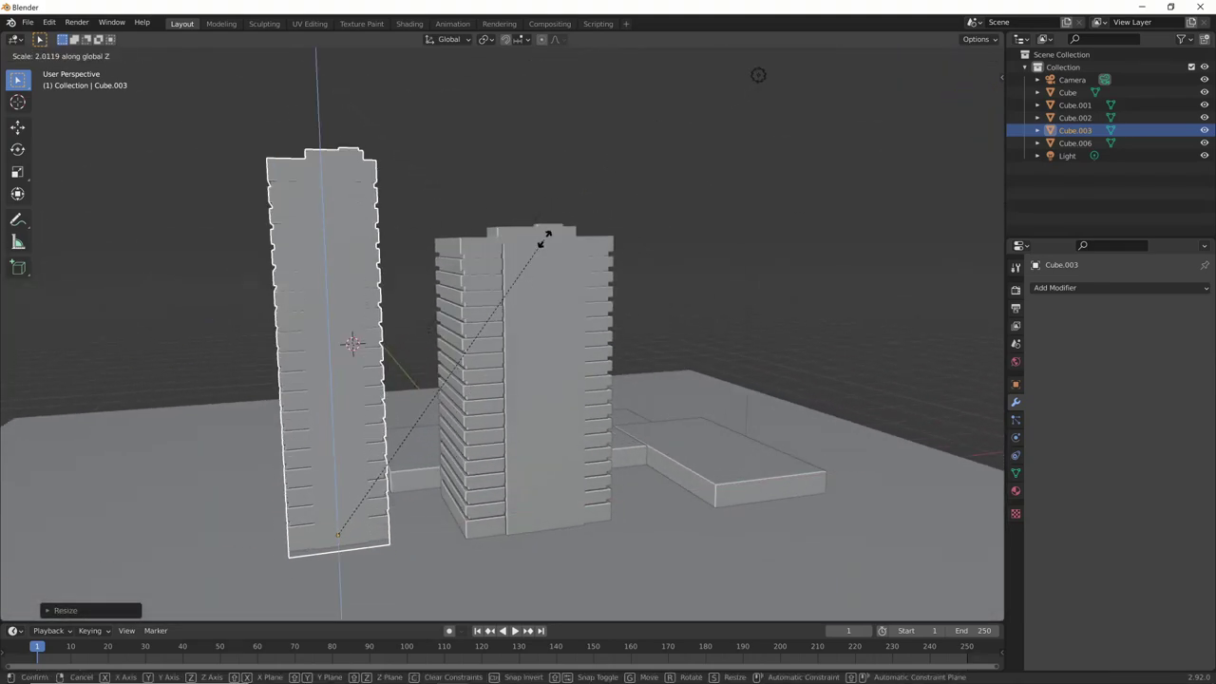
click(556, 240)
middle_drag(558, 240, 665, 285)
- Switch the viewport shading Cavity Type to a different option
click(993, 55)
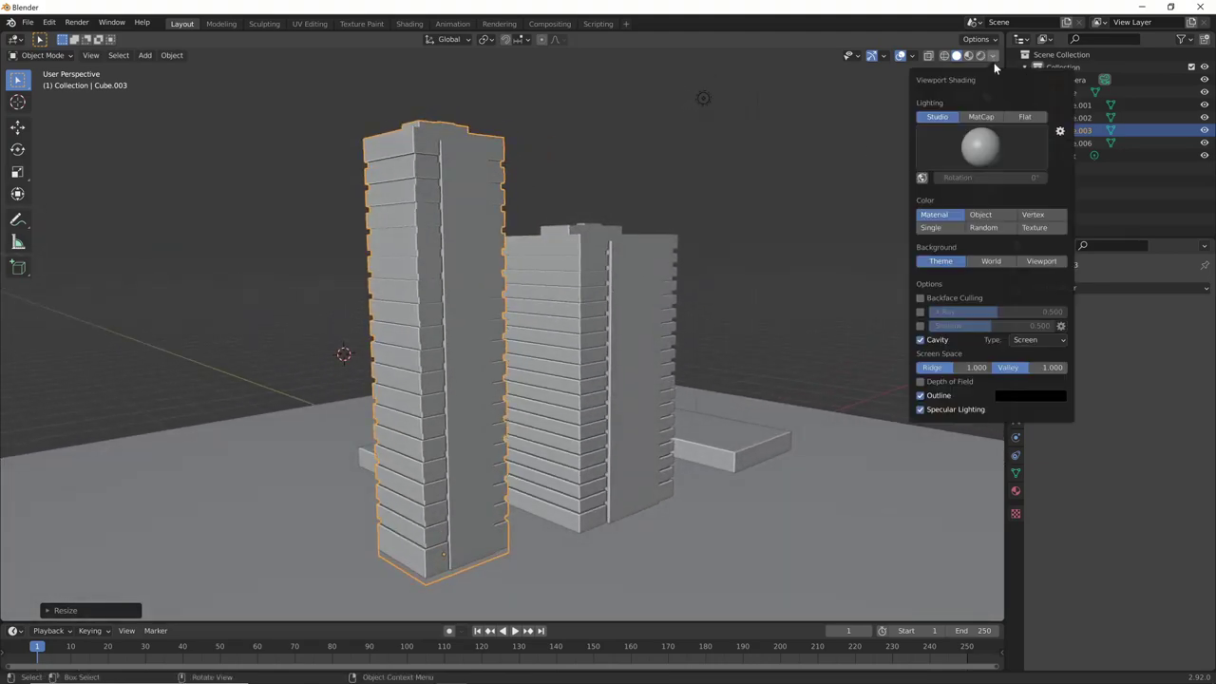
click(1059, 340)
click(1044, 381)
mouse_move(775, 450)
middle_down()
mouse_move(742, 449)
mouse_move(556, 535)
mouse_move(747, 465)
mouse_move(570, 399)
middle_up()
click(557, 394)
- Add a new upright box beside the slab
click(29, 271)
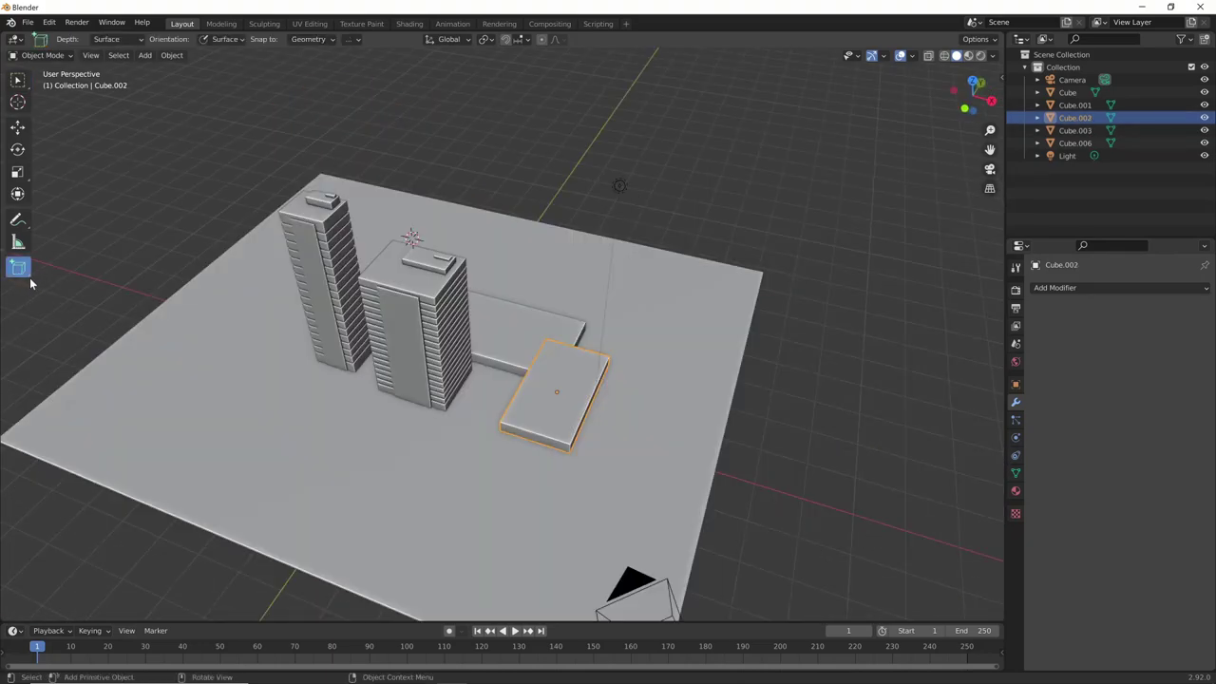
mouse_move(475, 417)
middle_down()
mouse_move(565, 402)
mouse_move(551, 384)
middle_up()
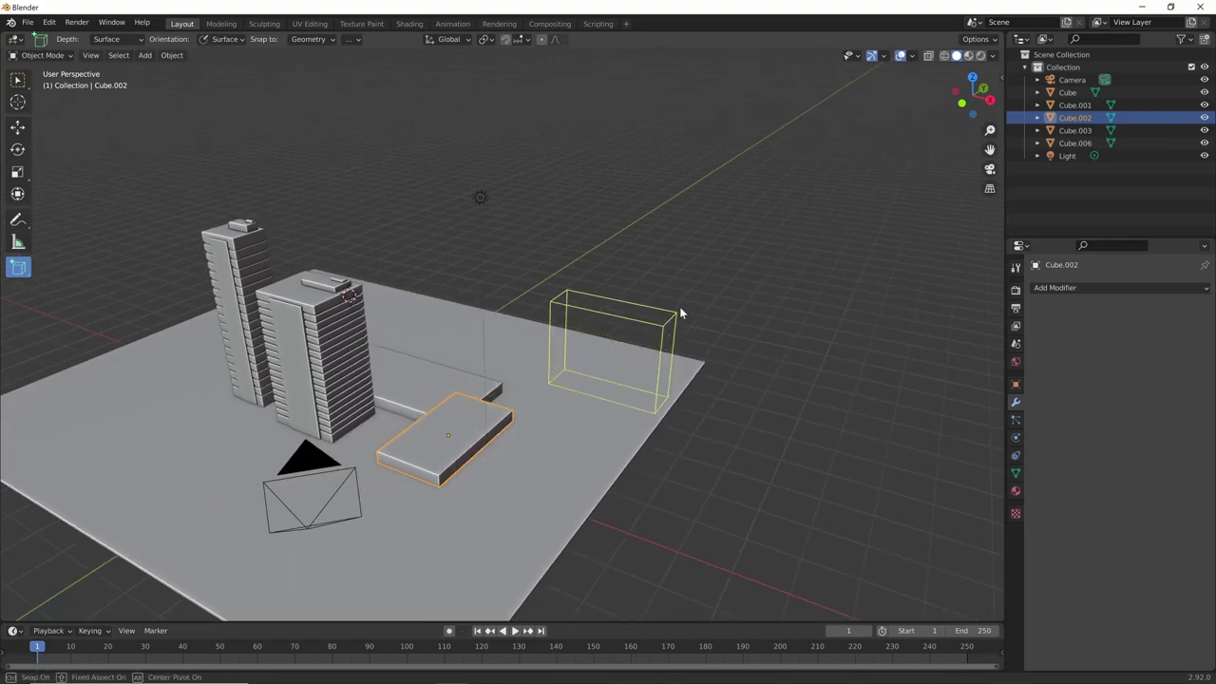
click(679, 313)
scroll(684, 323, up, 4)
mouse_move(694, 333)
middle_down()
mouse_move(710, 332)
mouse_move(674, 321)
middle_up()
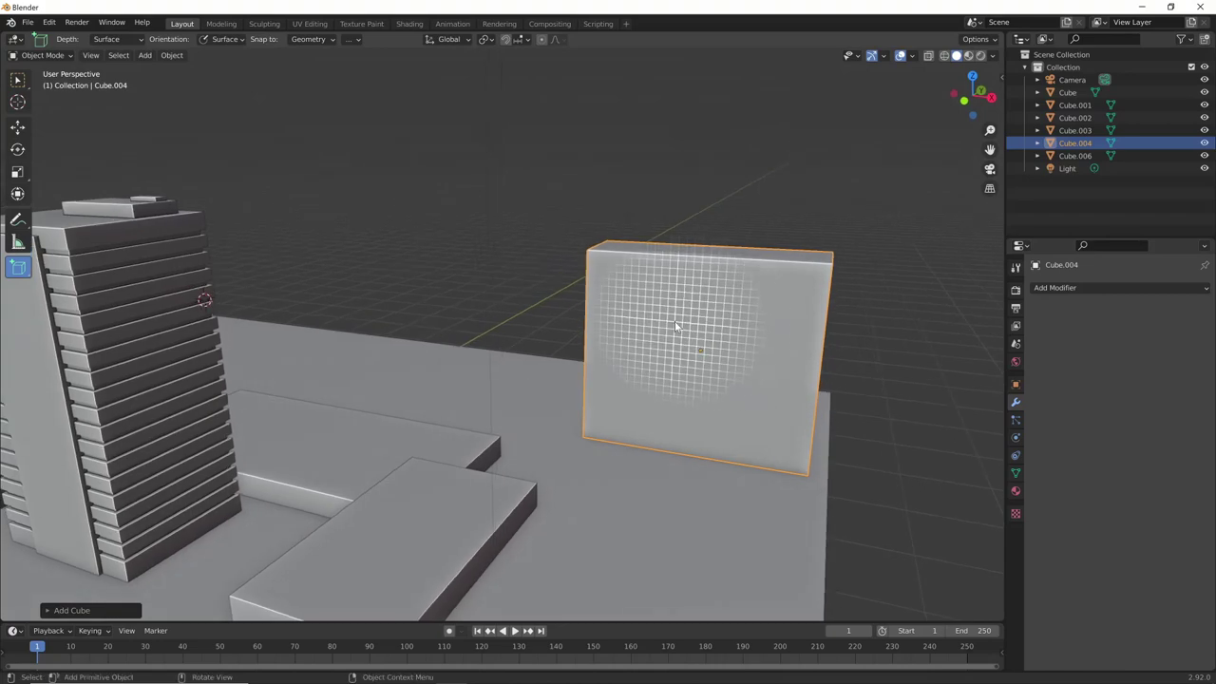
- Draw a cylinder across the block's bottom and subtract it with a BoolTool Difference
click(19, 271)
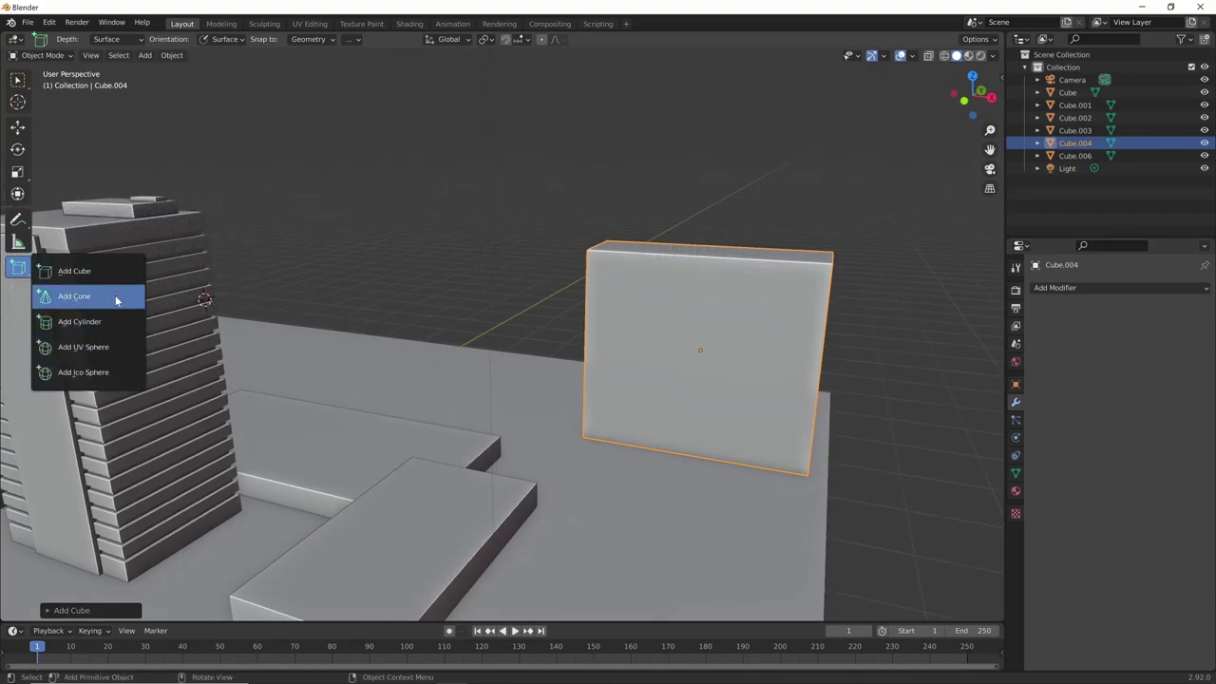
click(95, 321)
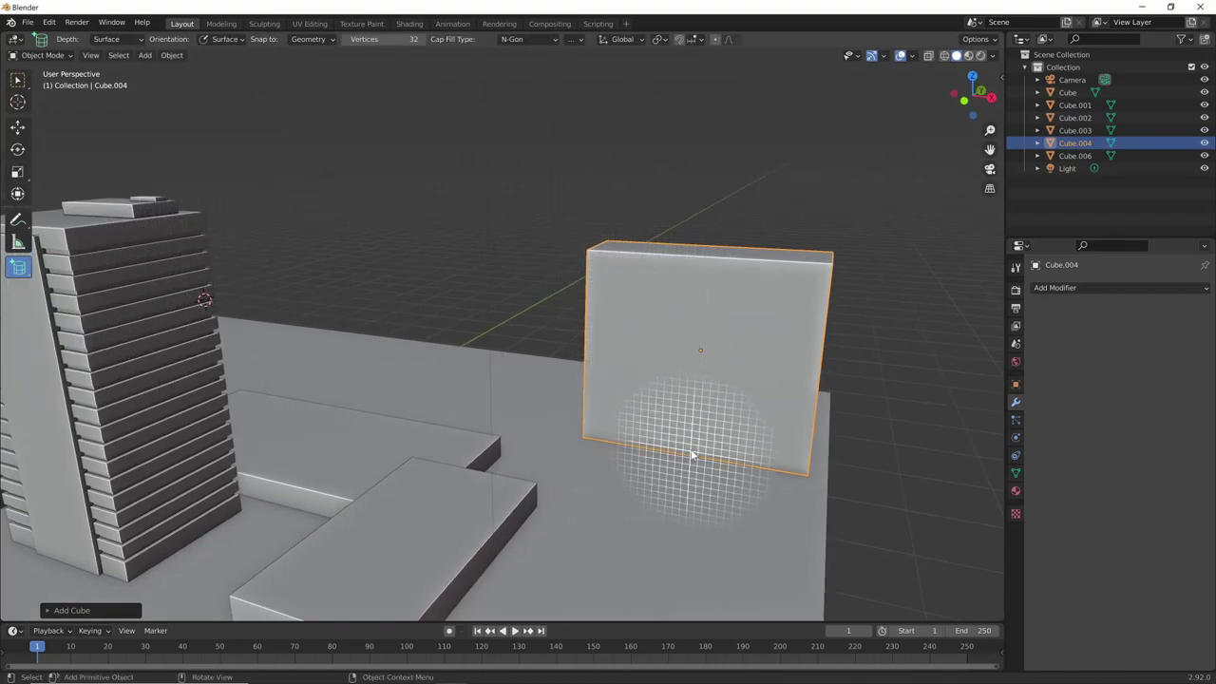
drag(692, 454, 799, 385)
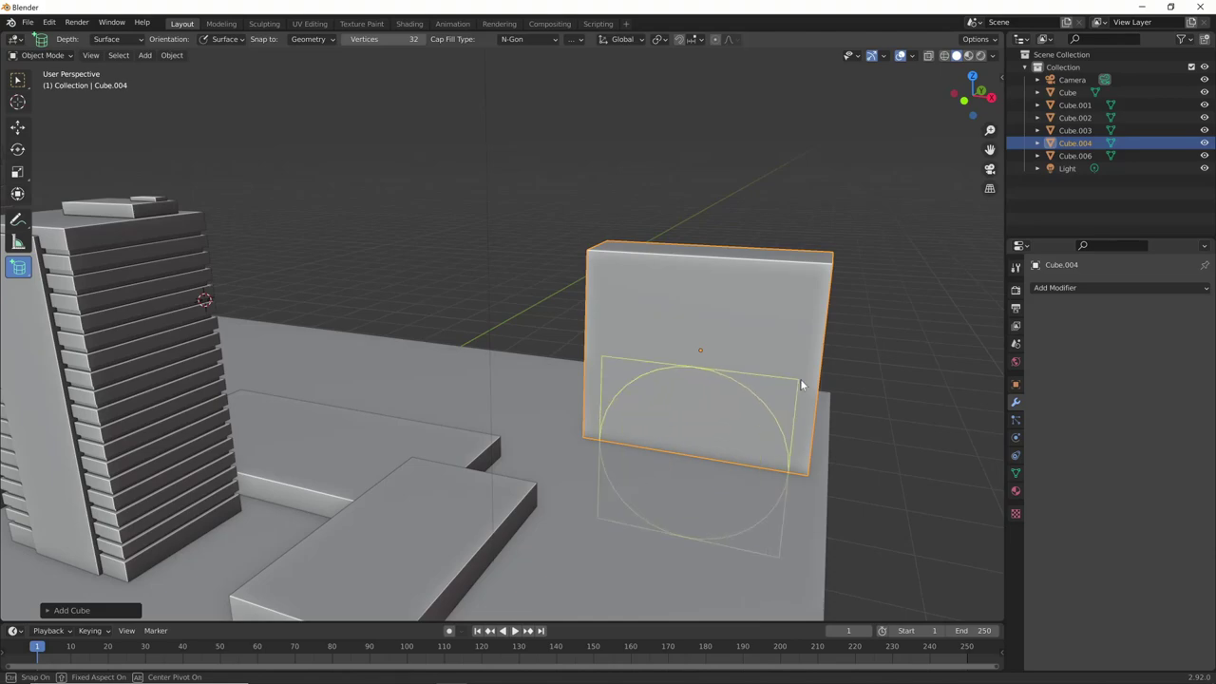
drag(801, 385, 785, 388)
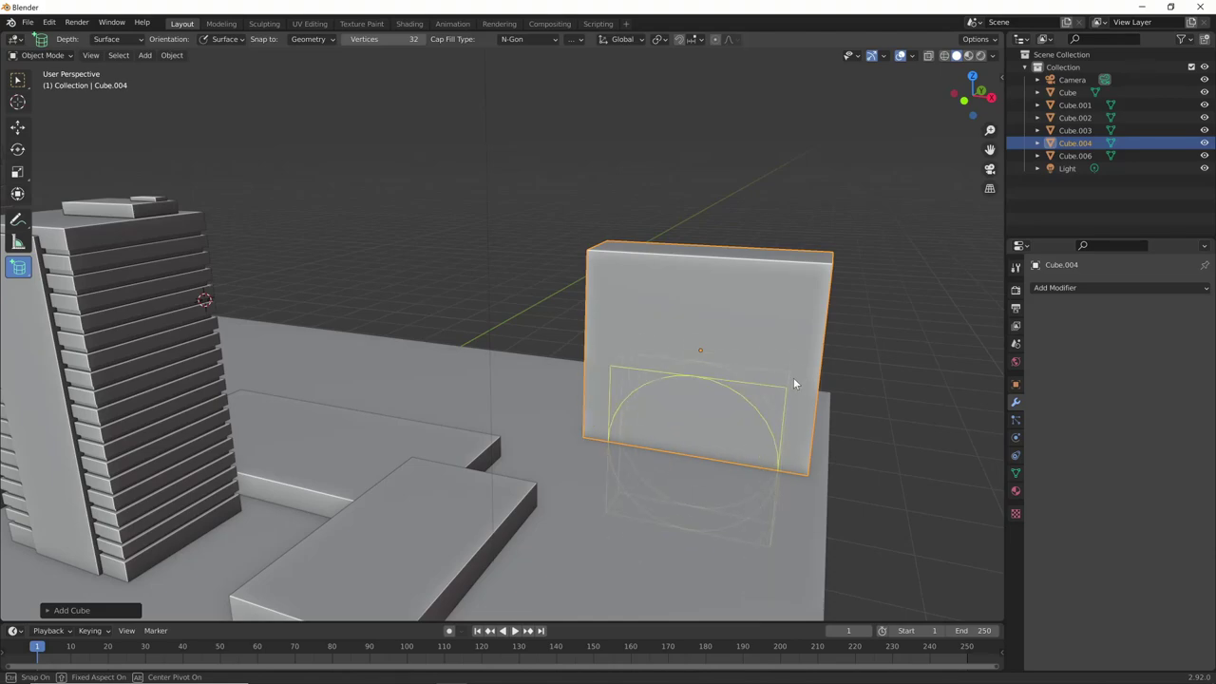
click(796, 374)
mouse_move(795, 374)
middle_down()
mouse_move(716, 393)
mouse_move(764, 384)
mouse_move(646, 358)
middle_up()
shift+click(692, 395)
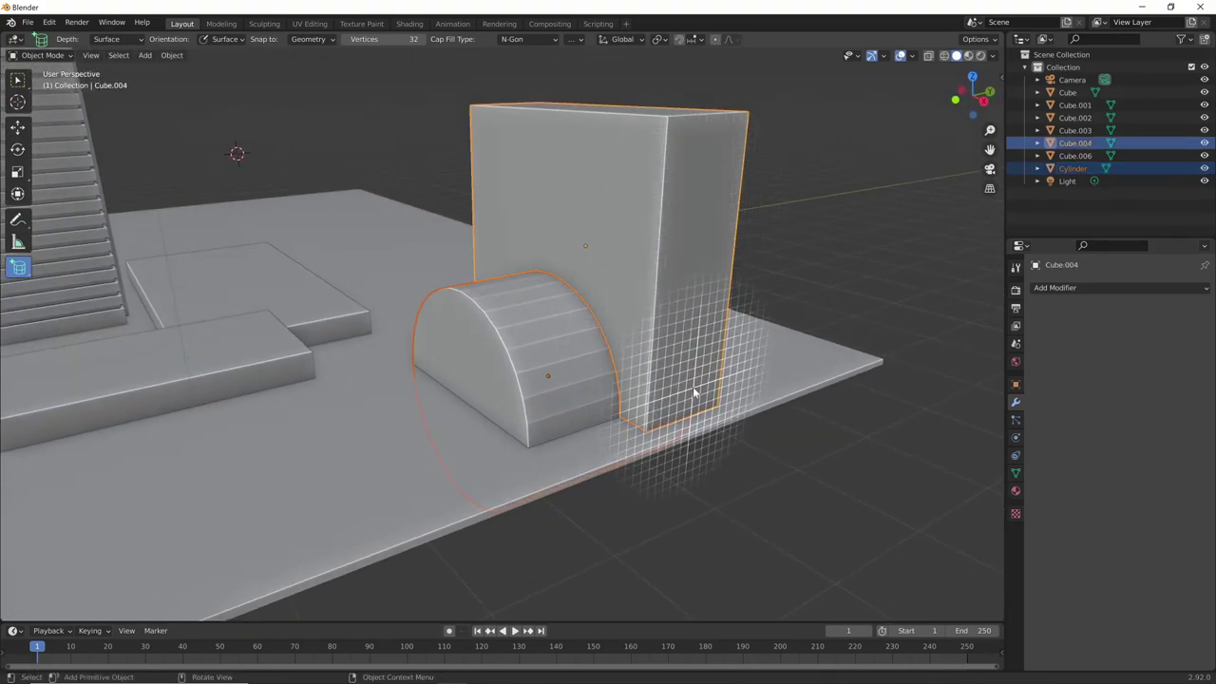
key(ctrl+minus)
mouse_move(692, 389)
middle_down()
mouse_move(820, 374)
mouse_move(687, 434)
mouse_move(630, 434)
mouse_move(722, 422)
mouse_move(652, 461)
mouse_move(591, 387)
mouse_move(575, 391)
middle_up()
- Lower the arch block's top face about 1.171 m along Z in Edit Mode
click(483, 225)
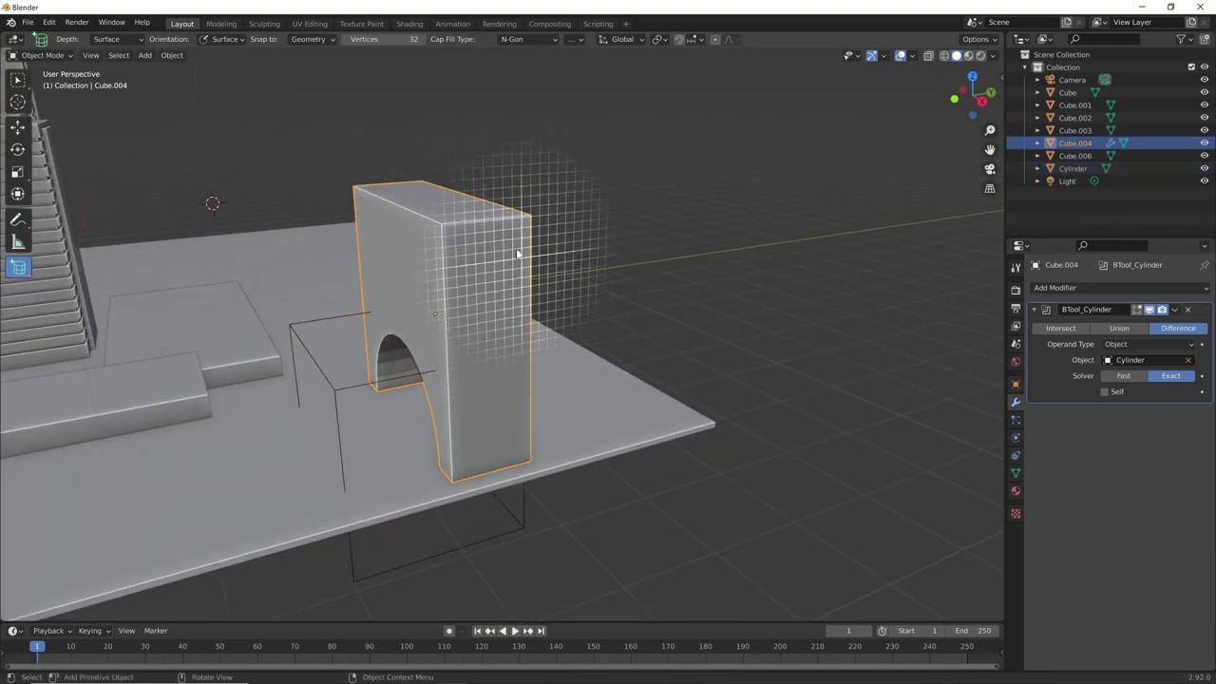
key(Tab)
click(478, 212)
key(g)
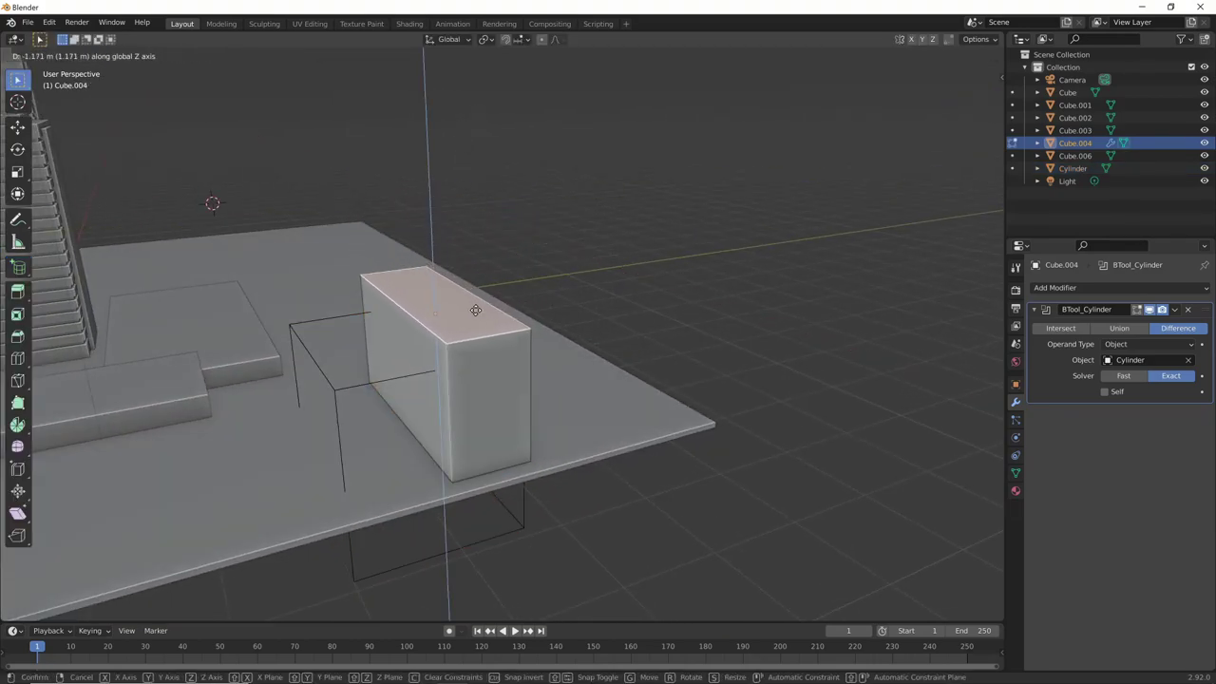
click(478, 309)
key(Tab)
mouse_move(541, 378)
middle_down()
mouse_move(596, 372)
mouse_move(613, 399)
middle_up()
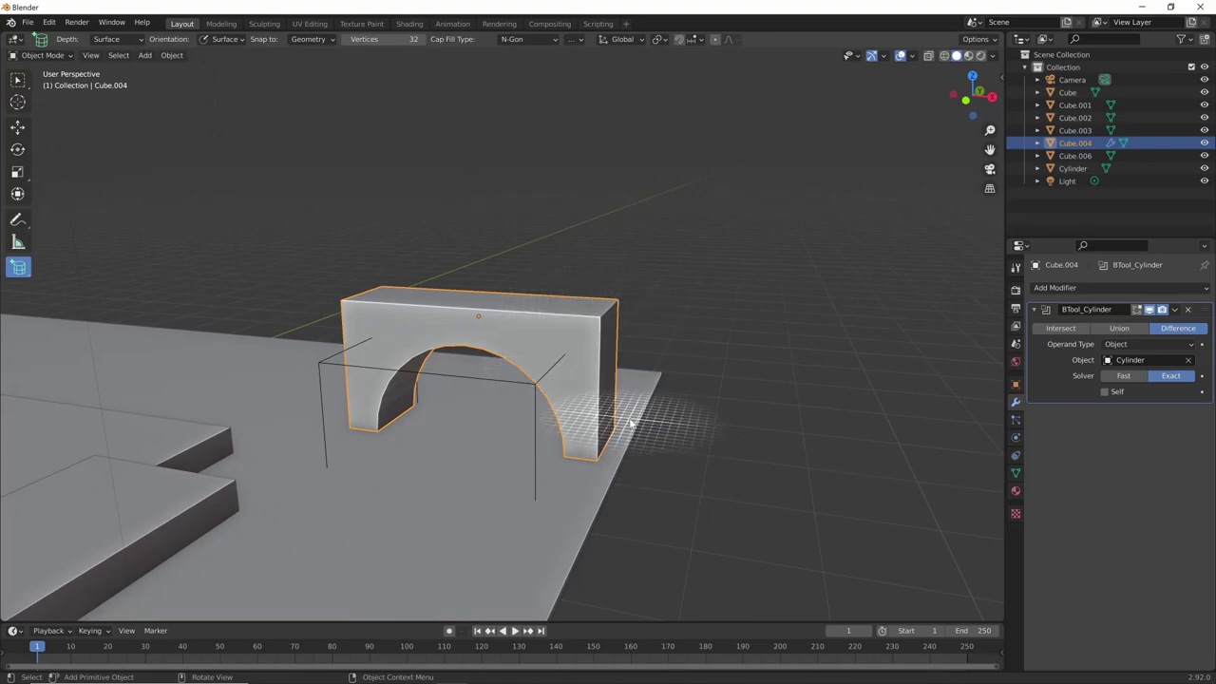
key(Tab)
click(1136, 310)
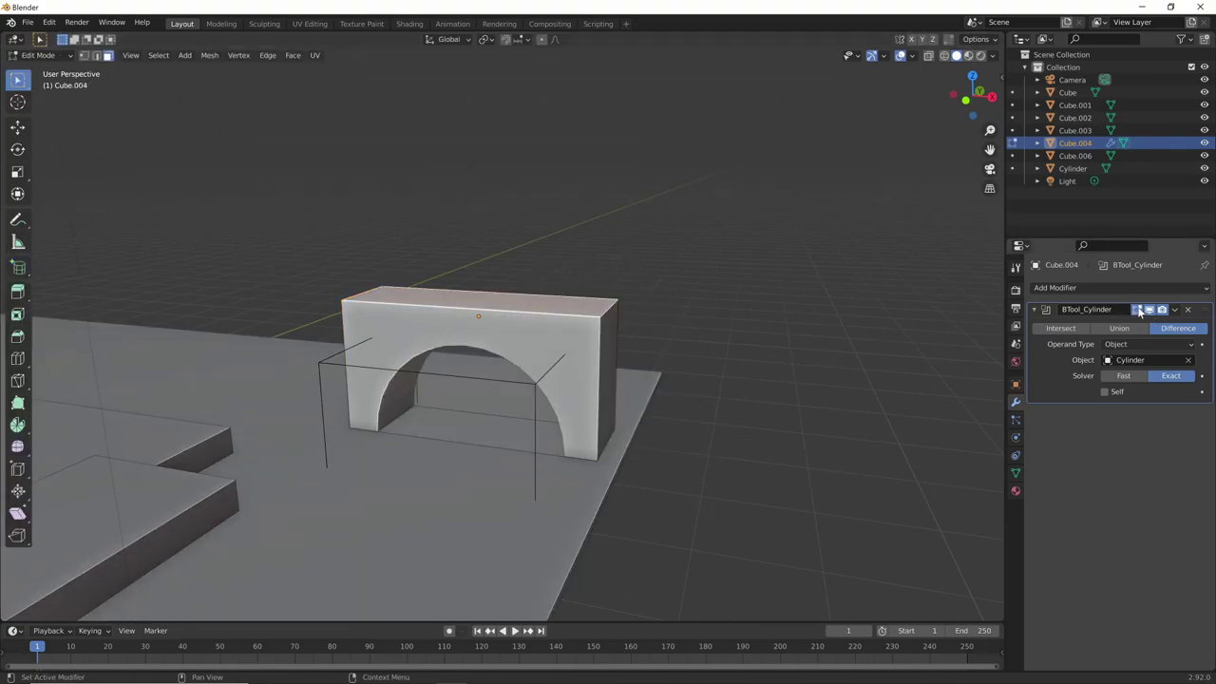
- Draw a flat oval cylinder ledge on top of the arch
key(Tab)
middle_drag(727, 396, 709, 414)
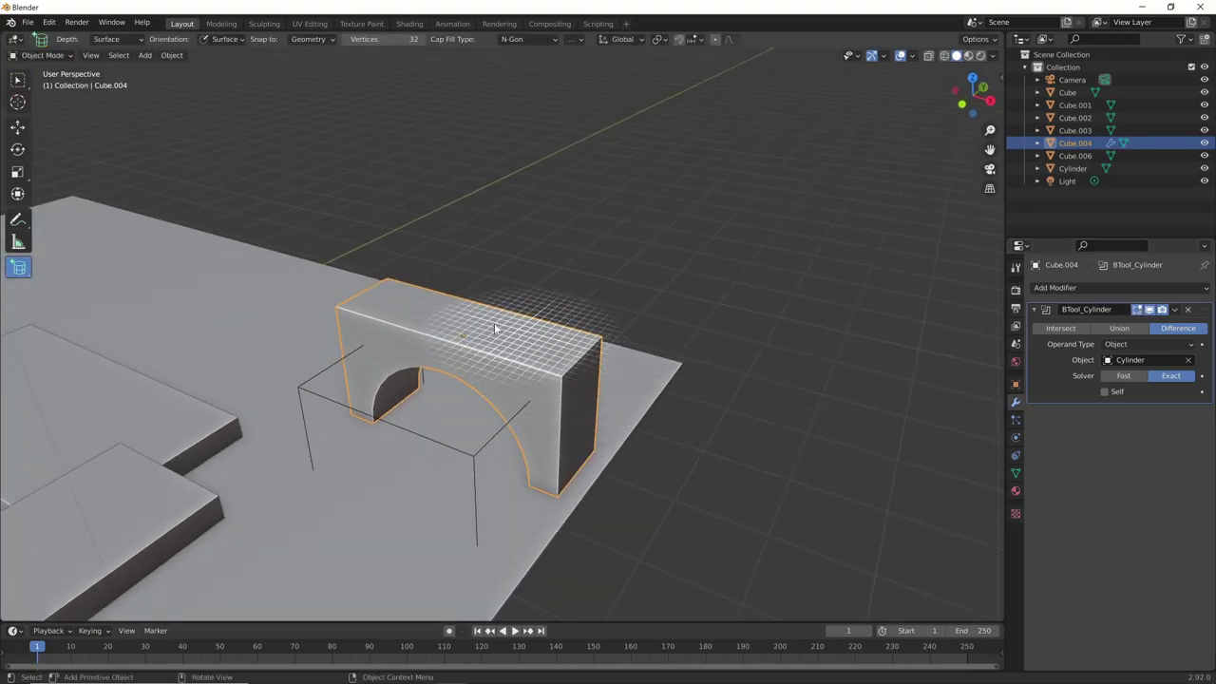
click(591, 324)
drag(19, 267, 76, 270)
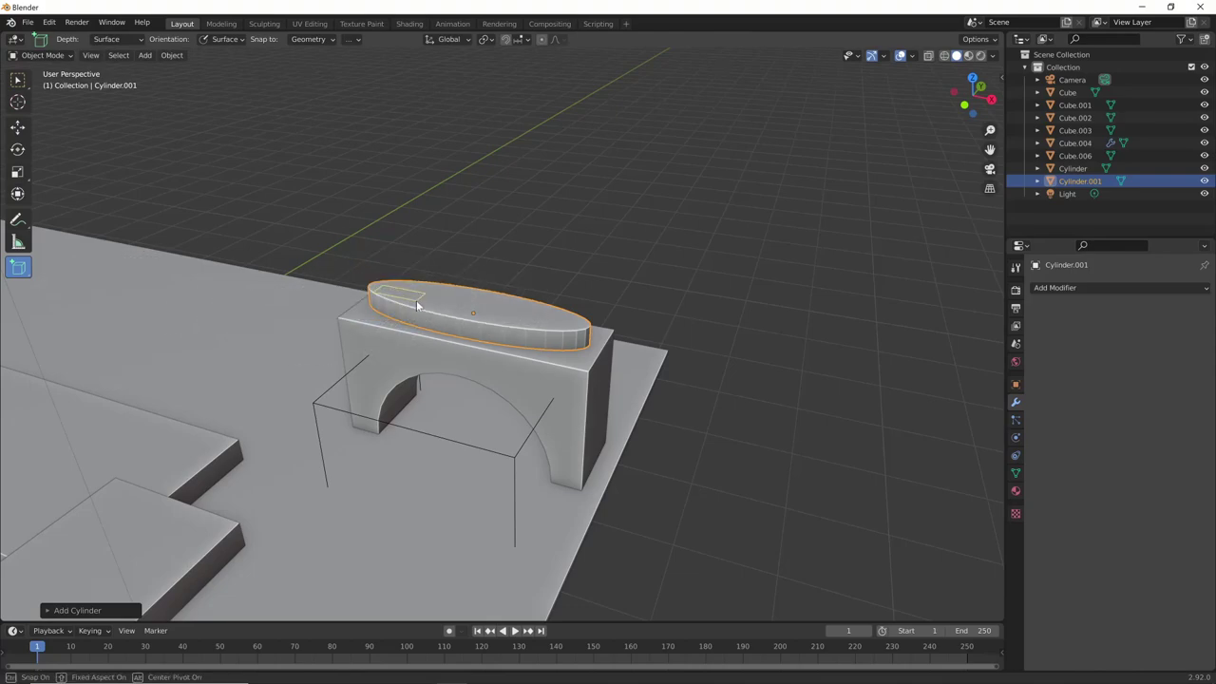
- Add a small block on the ledge and duplicate it along X into a row of four
click(420, 273)
key(shift+d)
key(shift+x)
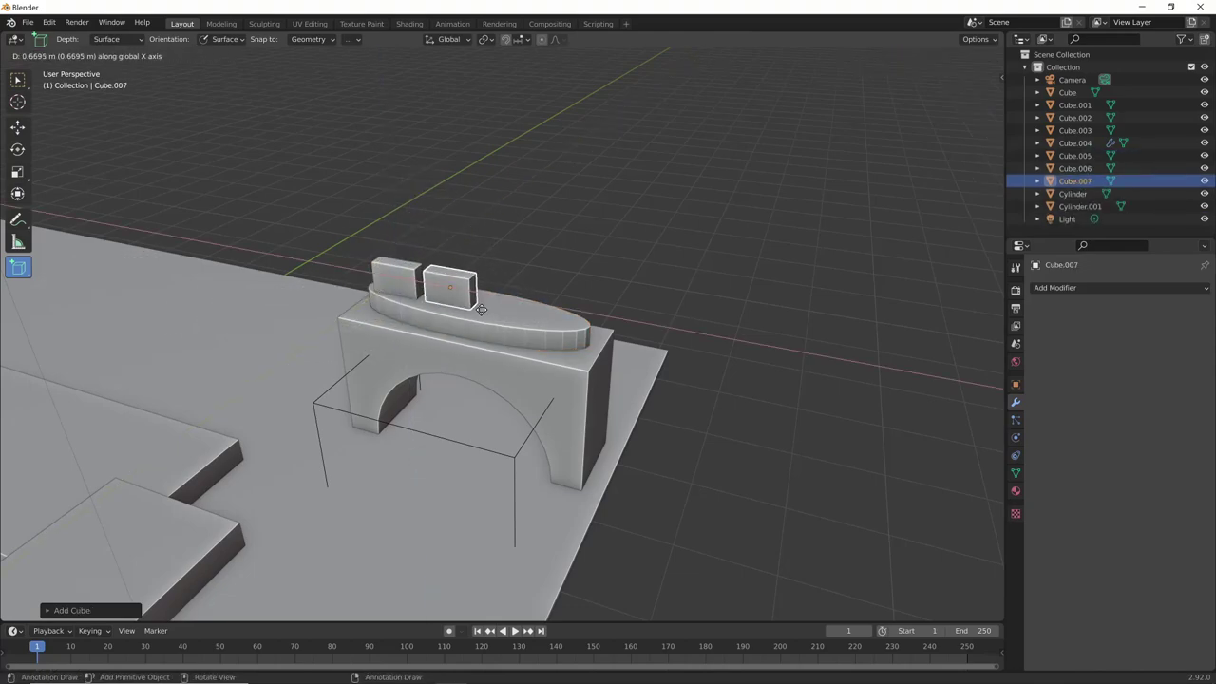
click(482, 309)
key(shift+r)
key(shift+r)
middle_drag(625, 319, 392, 308)
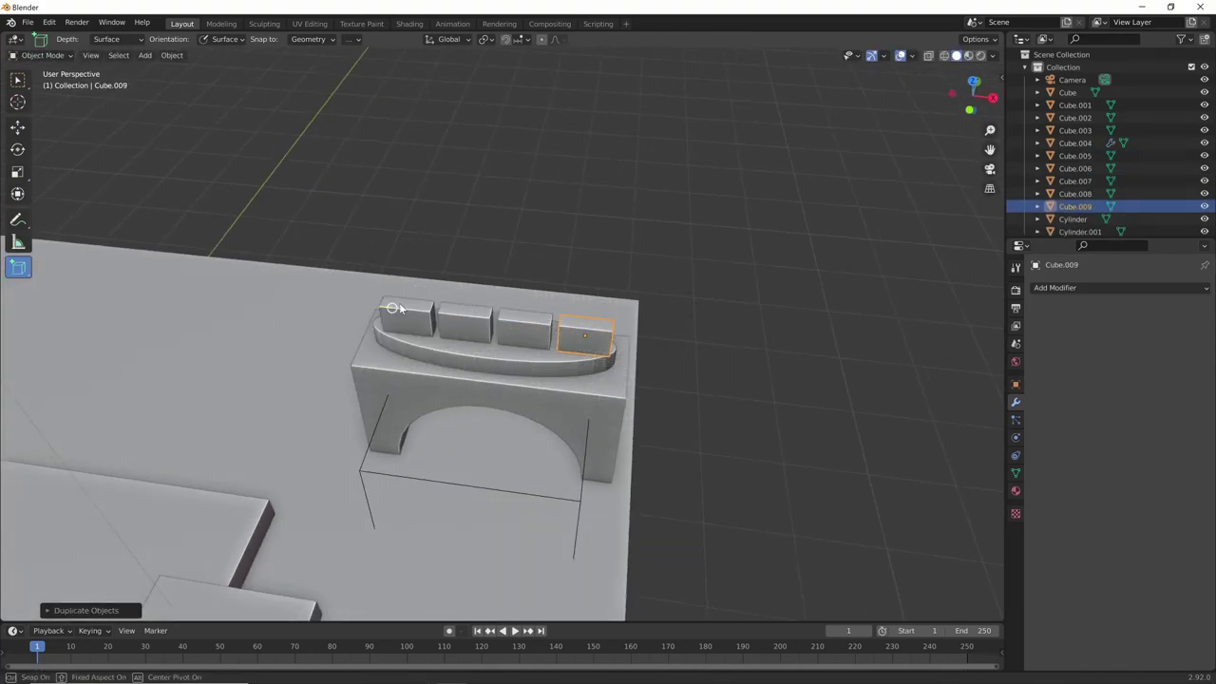
- Add a long slab, Cube.010, across the top of the blocks
click(618, 327)
mouse_move(635, 345)
middle_down()
mouse_move(556, 304)
mouse_move(769, 317)
mouse_move(761, 311)
middle_up()
key(s)
click(618, 319)
mouse_move(750, 400)
middle_down()
mouse_move(861, 422)
mouse_move(738, 415)
mouse_move(672, 426)
mouse_move(678, 439)
mouse_move(653, 425)
mouse_move(779, 402)
mouse_move(716, 423)
mouse_move(732, 274)
middle_up()
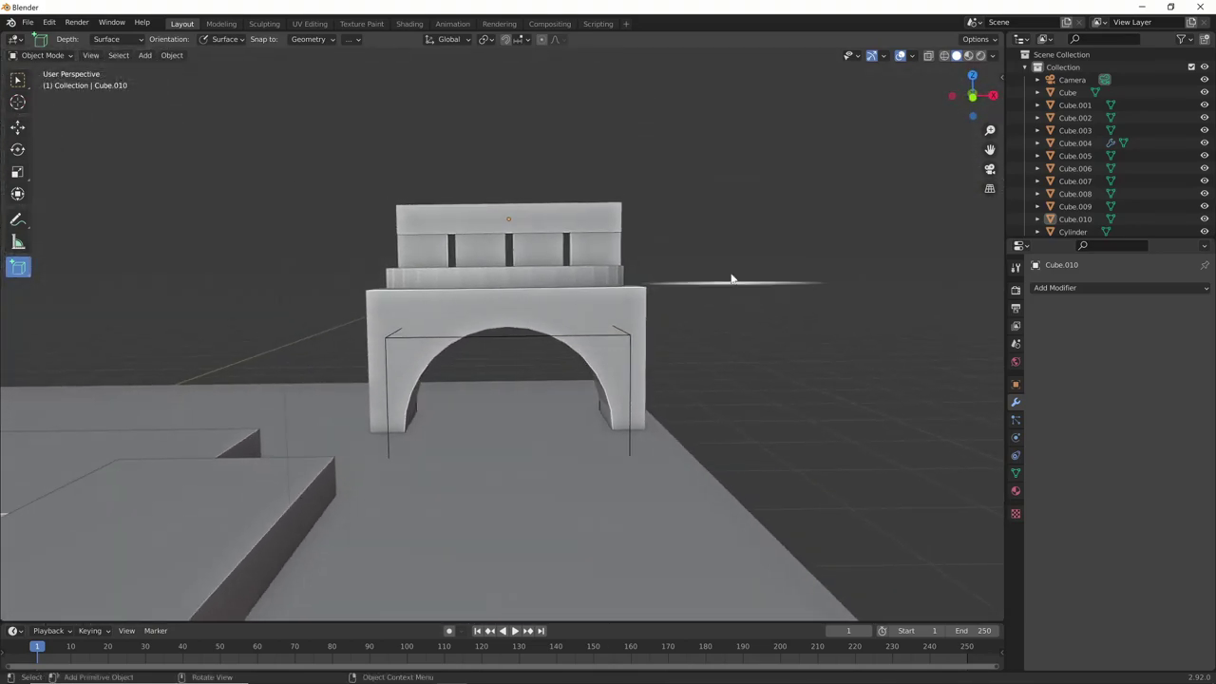
- Box-select all the gateway pieces
key(w)
mouse_move(760, 127)
mouse_down()
mouse_move(345, 354)
mouse_move(343, 372)
mouse_up()
middle_drag(637, 402, 702, 366)
- Convert the gateway pieces to mesh and delete the cutter Cylinder
right_click(702, 366)
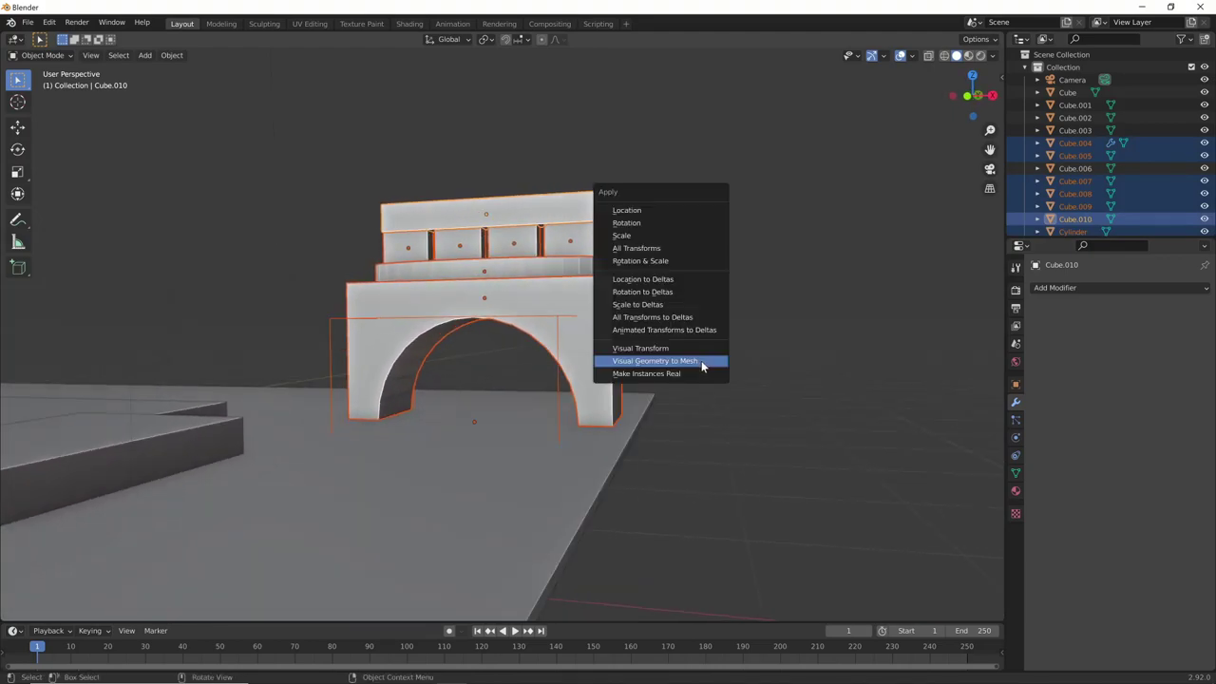
click(702, 369)
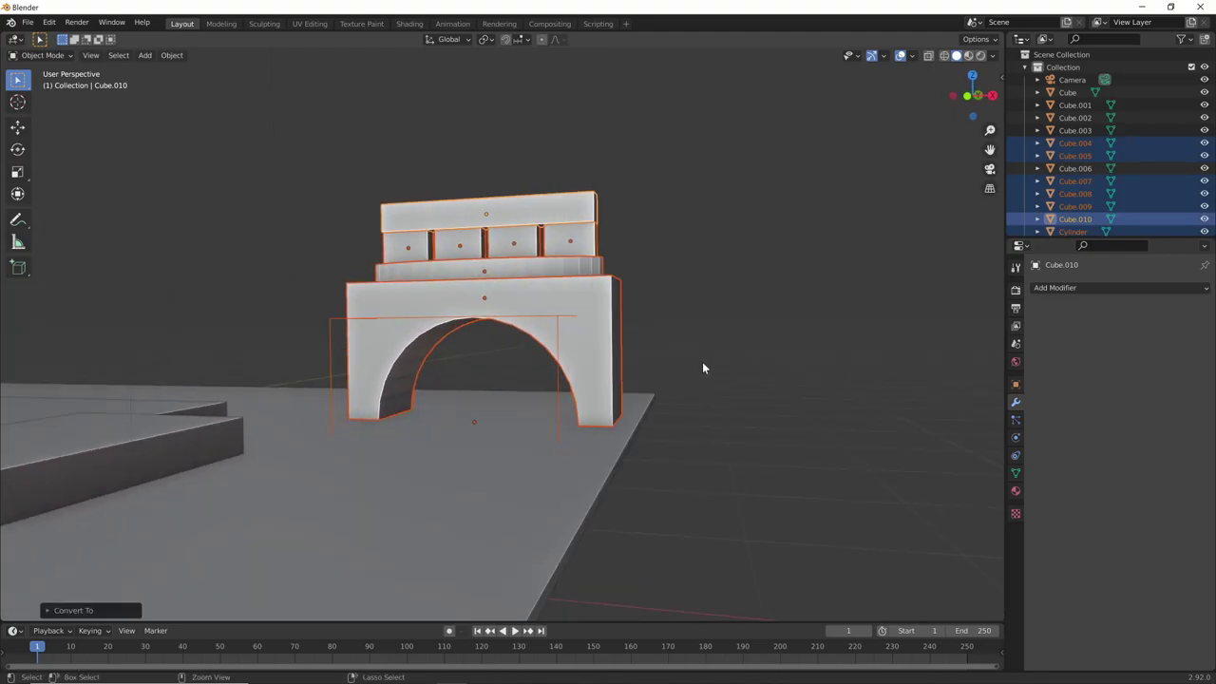
click(554, 319)
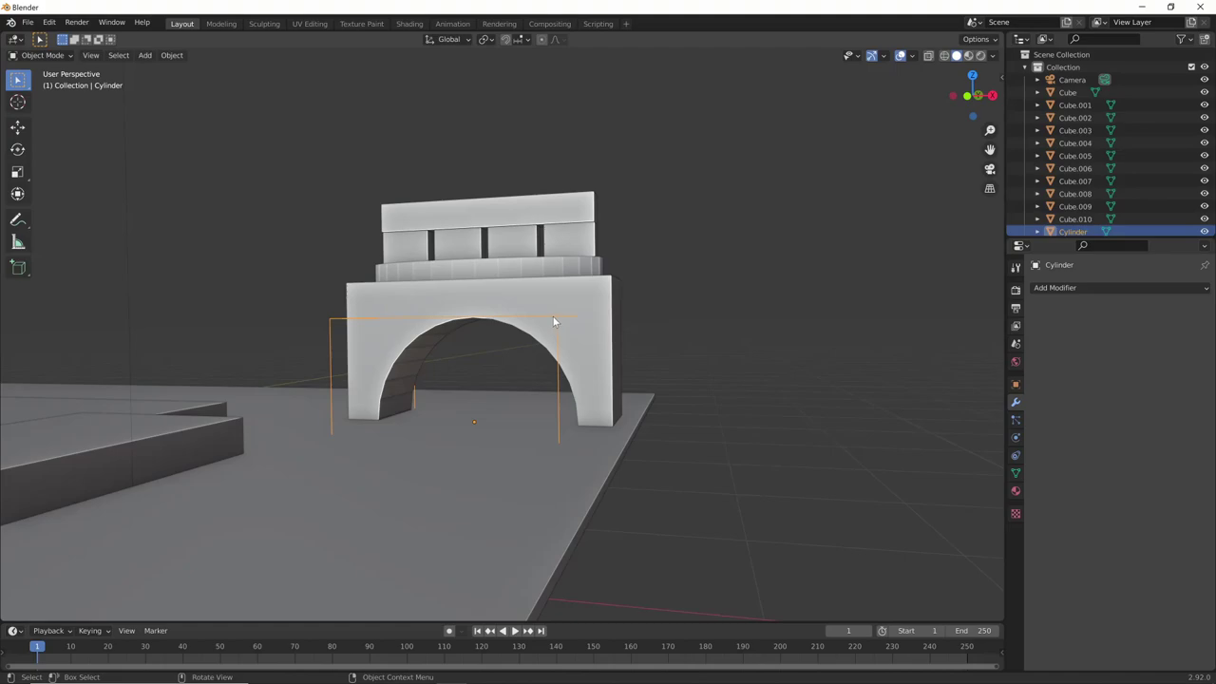
key(x)
click(553, 317)
- Join the upper blocks into Cube.004 with Ctrl+J
drag(707, 152, 354, 336)
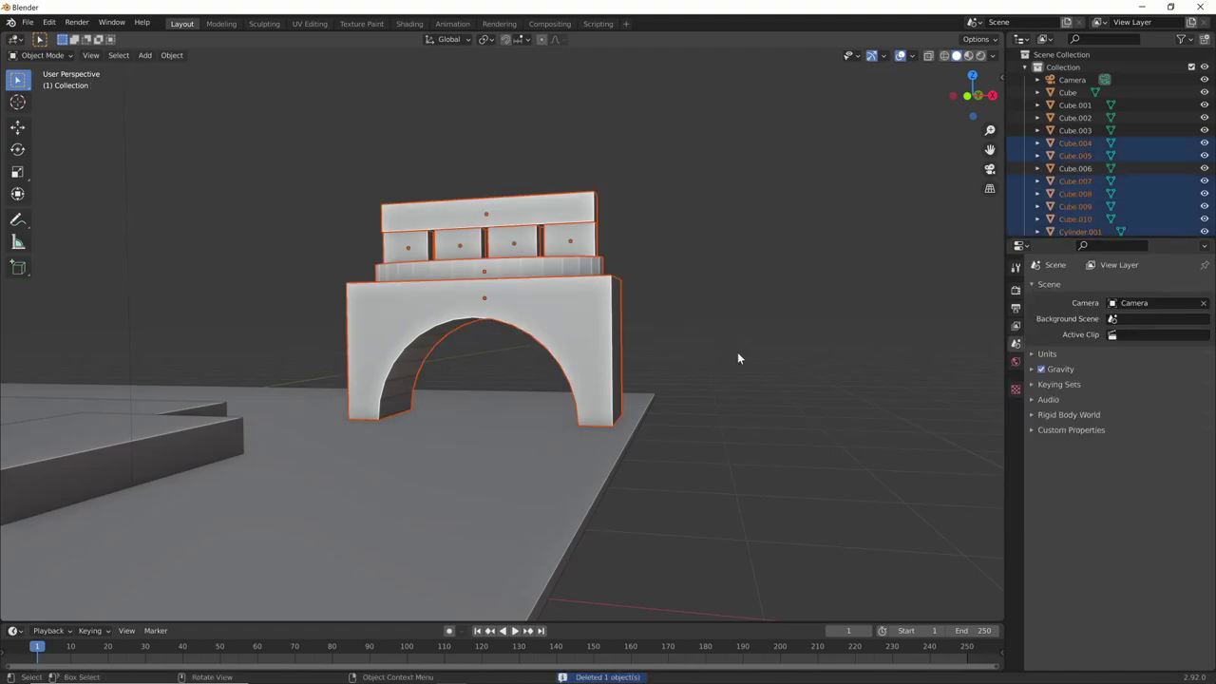
mouse_move(721, 370)
middle_down()
mouse_move(735, 377)
mouse_move(713, 398)
mouse_move(656, 344)
middle_up()
click(560, 347)
drag(680, 184, 361, 319)
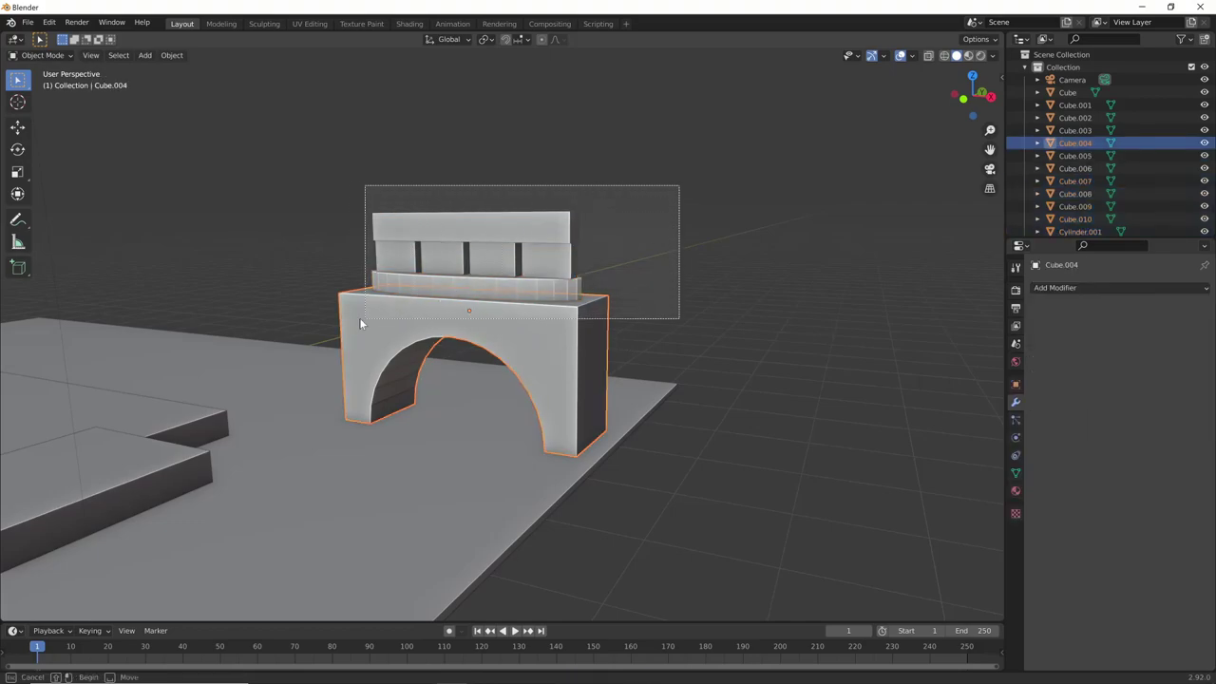
key(ctrl+j)
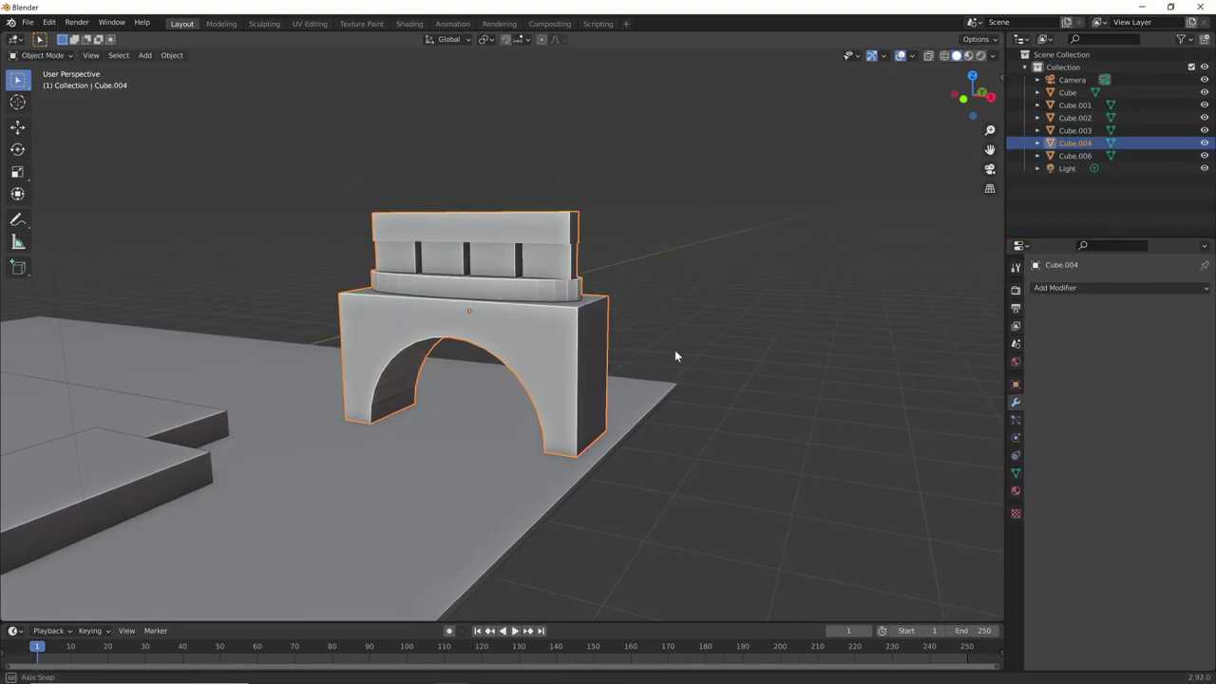
mouse_move(675, 350)
middle_down()
mouse_move(723, 345)
mouse_move(623, 392)
middle_up()
- Move the joined gateway to its new spot on the base plate
key(g)
click(790, 419)
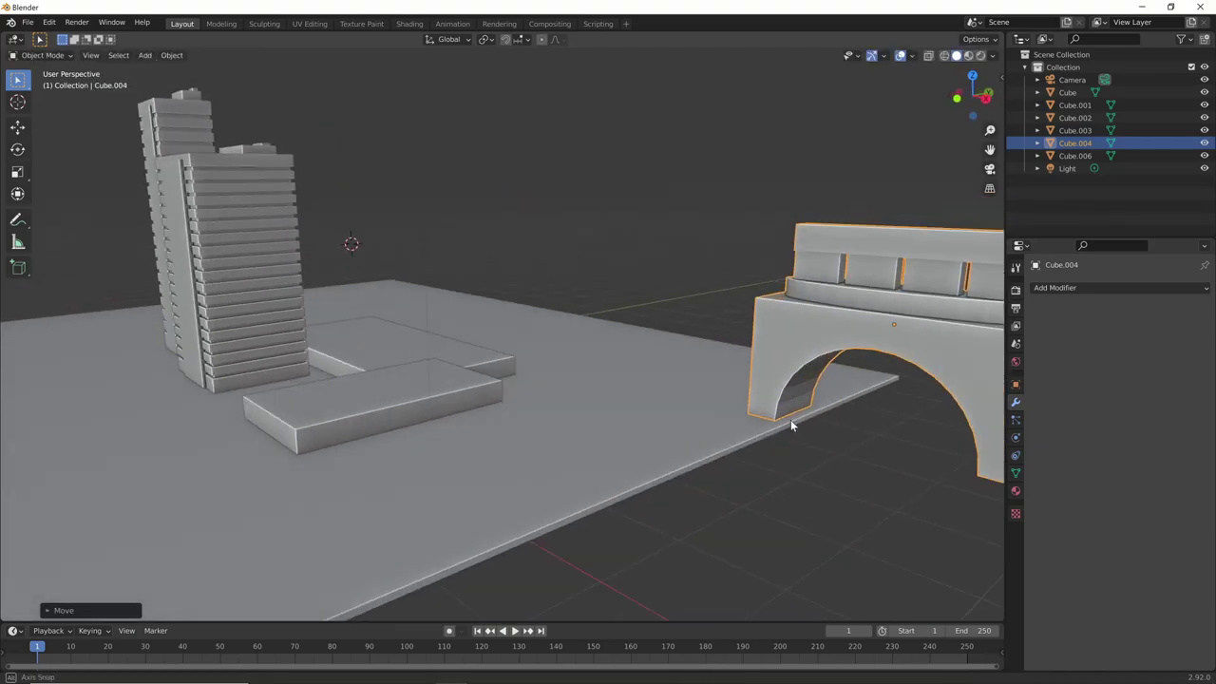
mouse_move(790, 418)
middle_down()
mouse_move(829, 414)
mouse_move(787, 426)
middle_up()
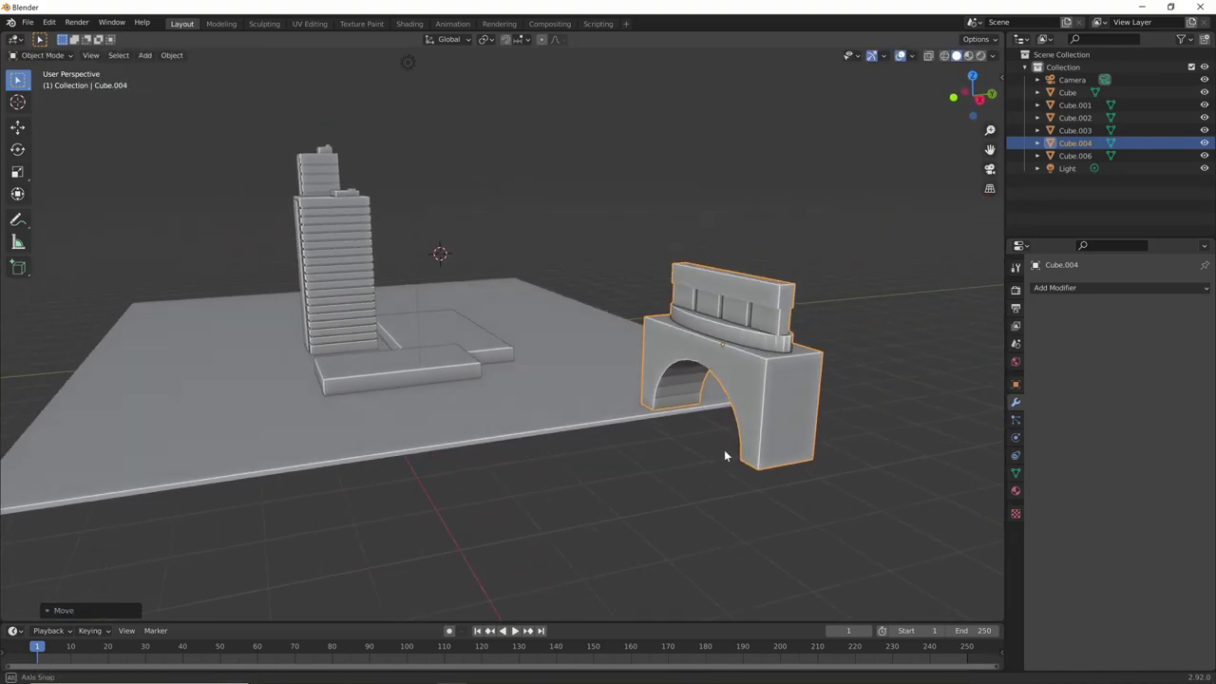
middle_drag(726, 454, 750, 452)
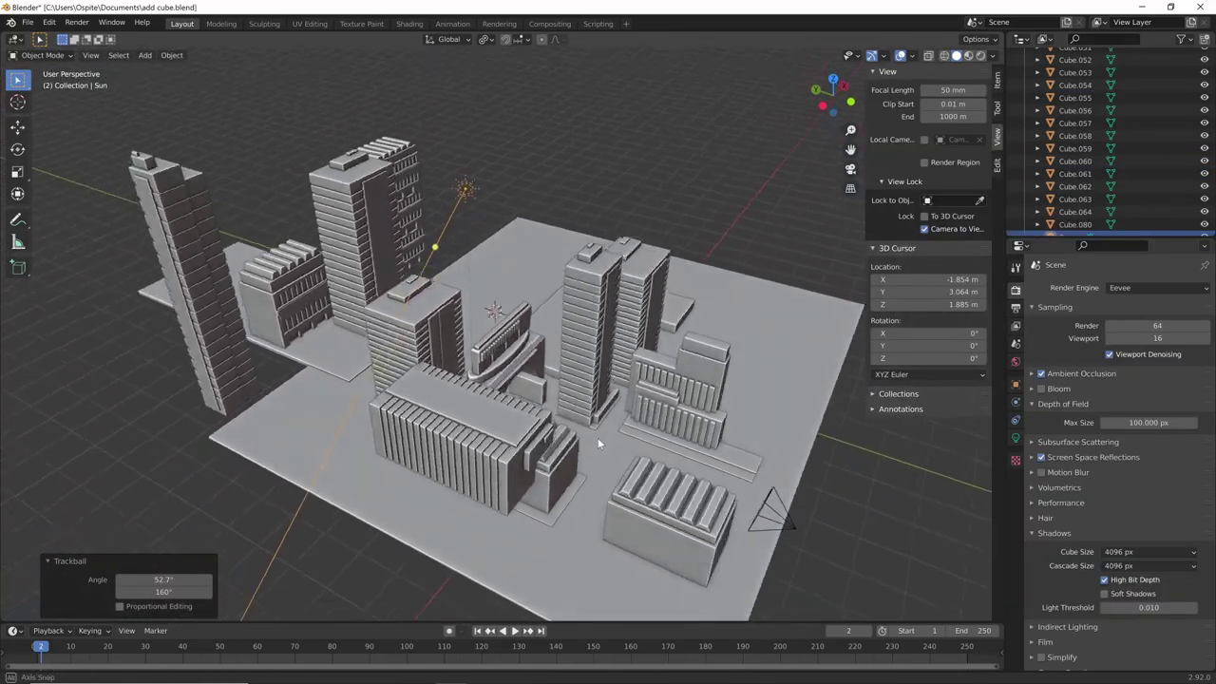
- View through the street-level camera in Rendered shading and re-angle the Sun
middle_drag(598, 444, 544, 475)
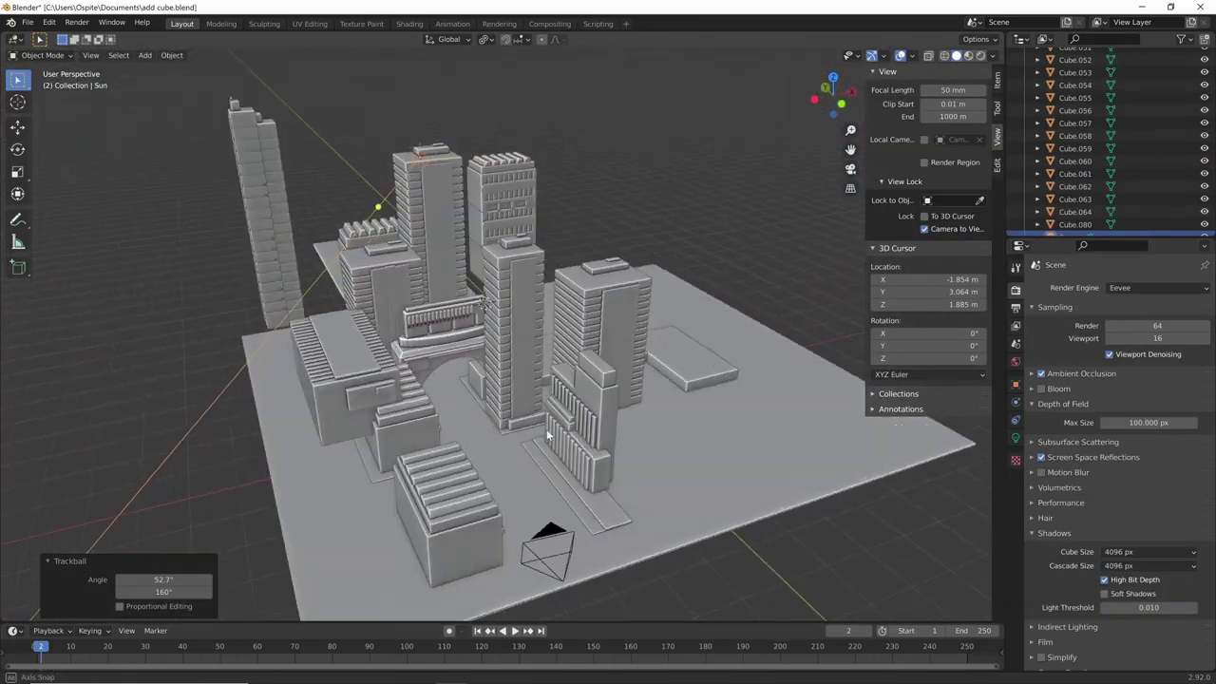
key(KP_0)
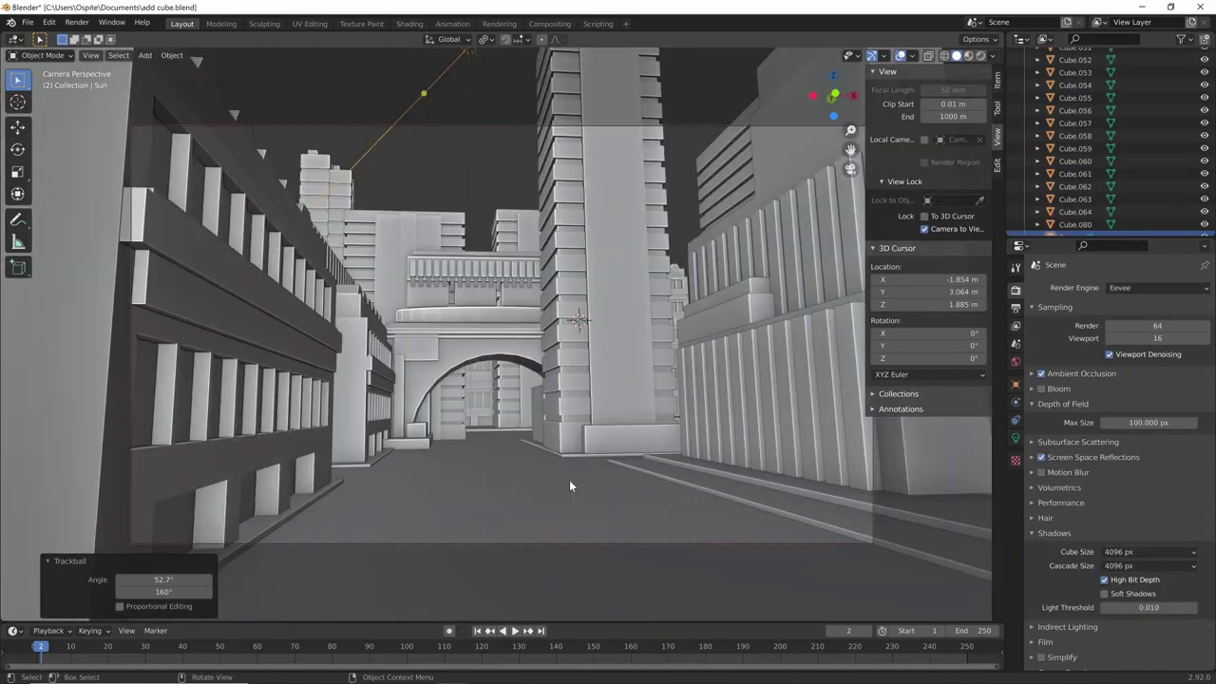
key(z)
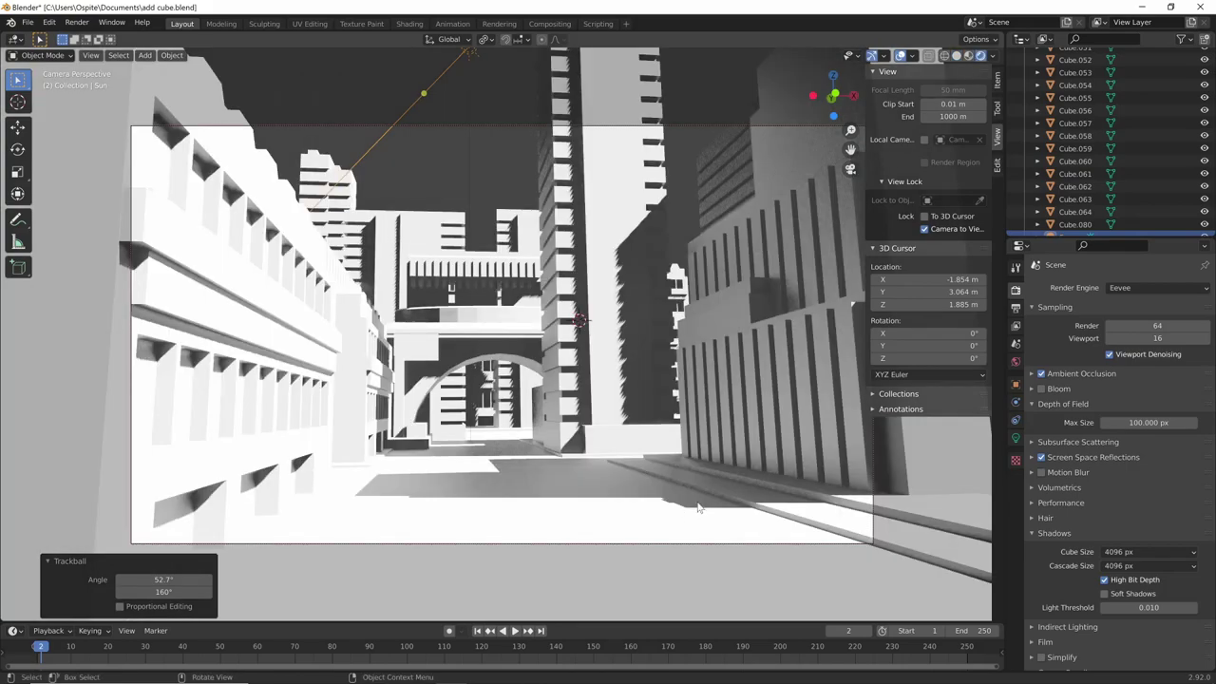
click(423, 90)
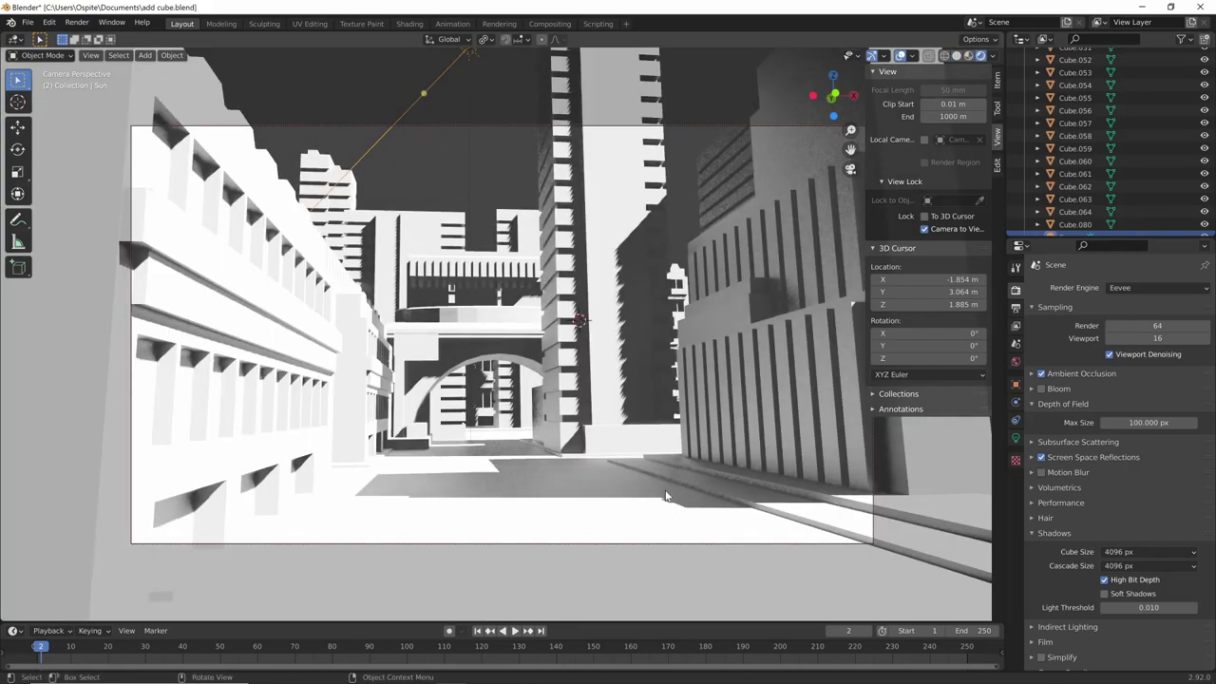
key(r)
key(r)
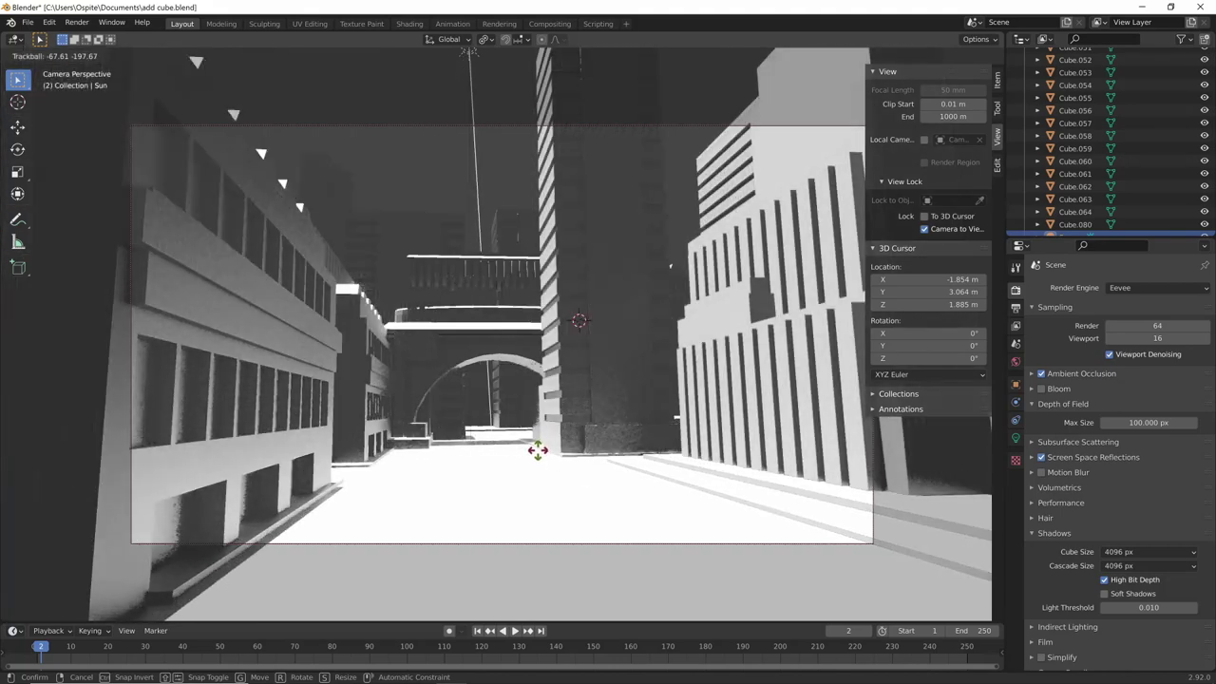
click(535, 475)
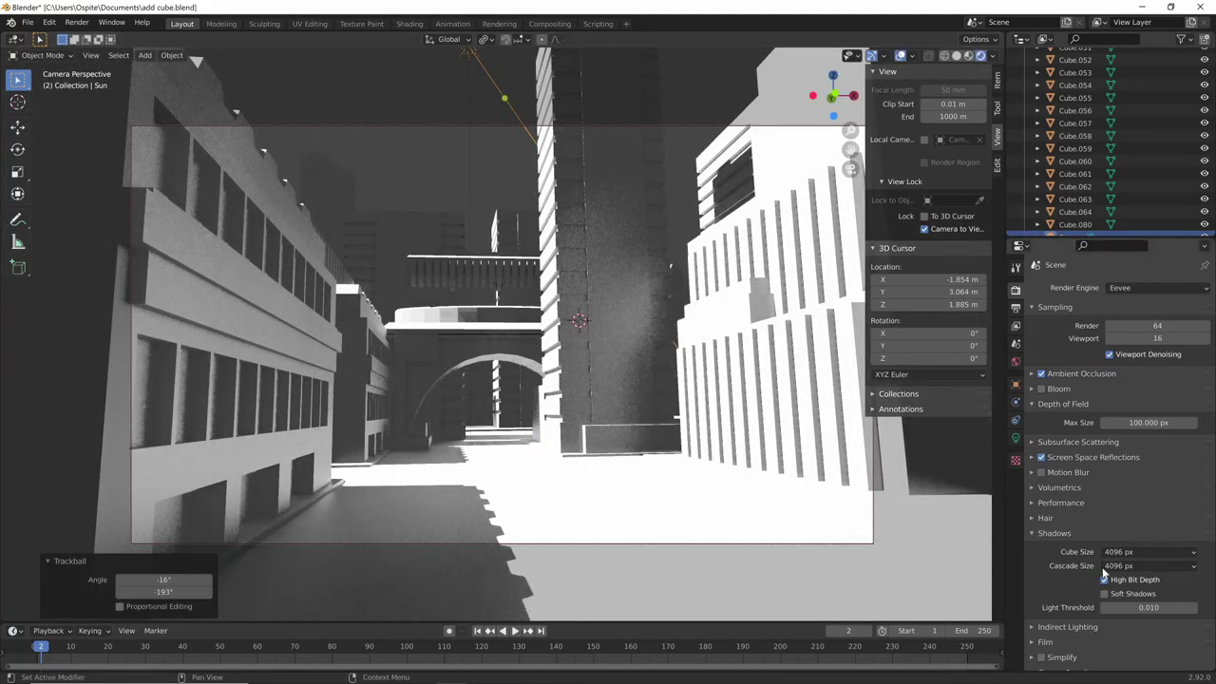
- Enable Freestyle outlines in Render Properties
scroll(1071, 605, down, 3)
click(1044, 613)
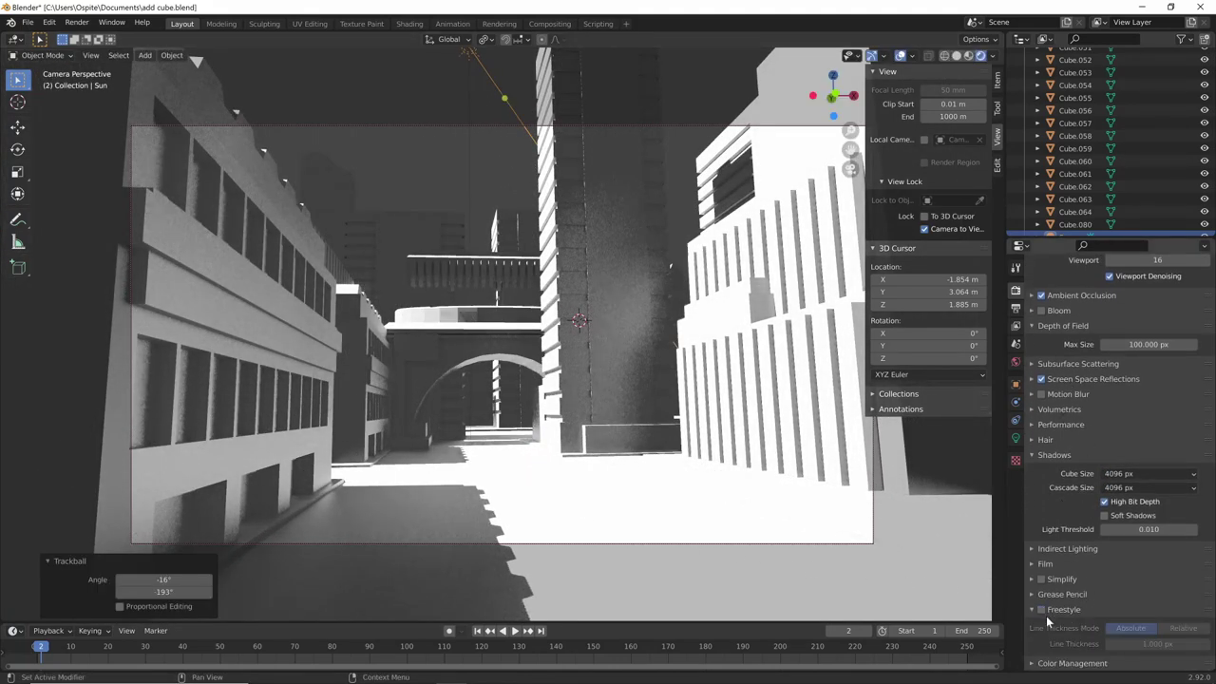
click(1045, 613)
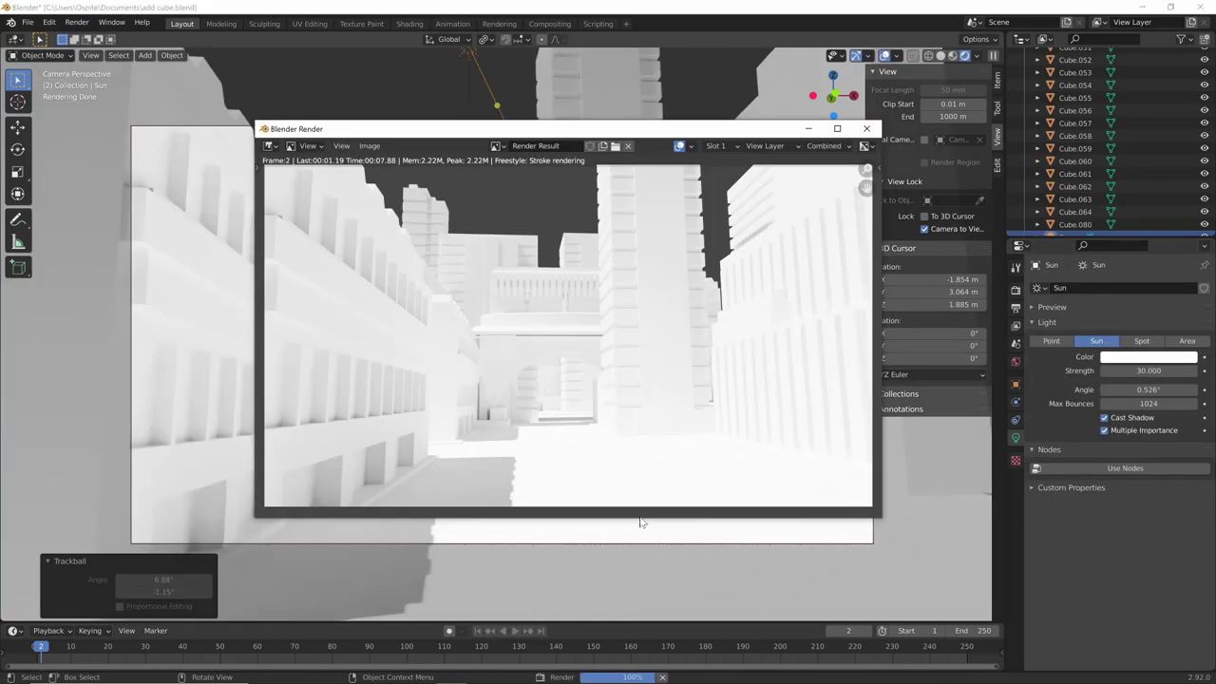